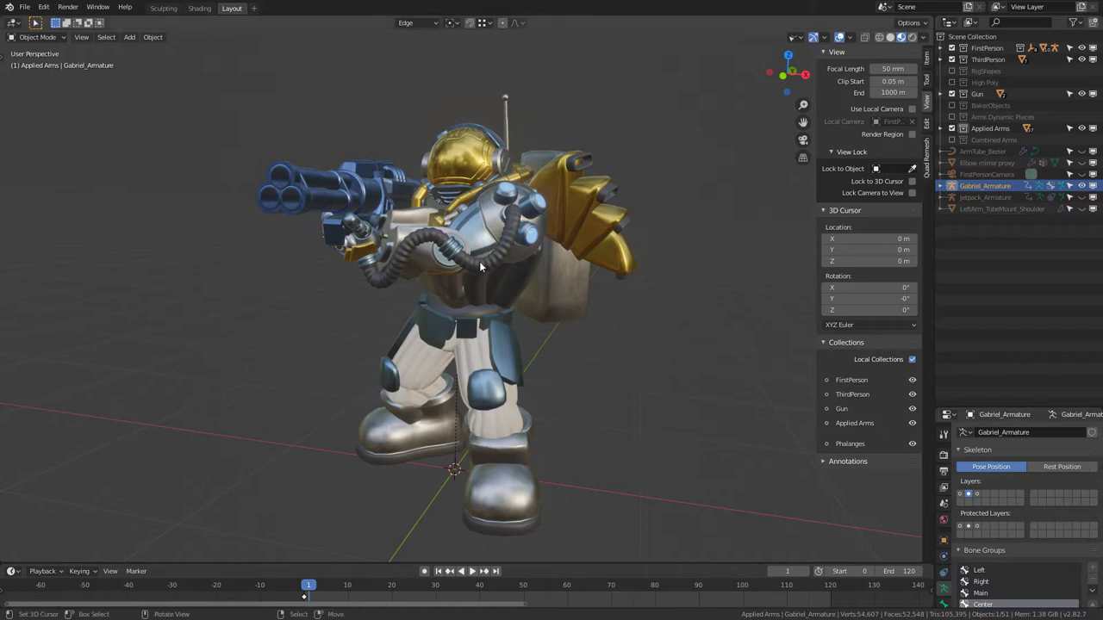
Examine the finished armoured character from the front, below and close to the shoulder hoses
middle_click_drag(462, 312, 469, 353)
scroll(431, 376, "up", 3)
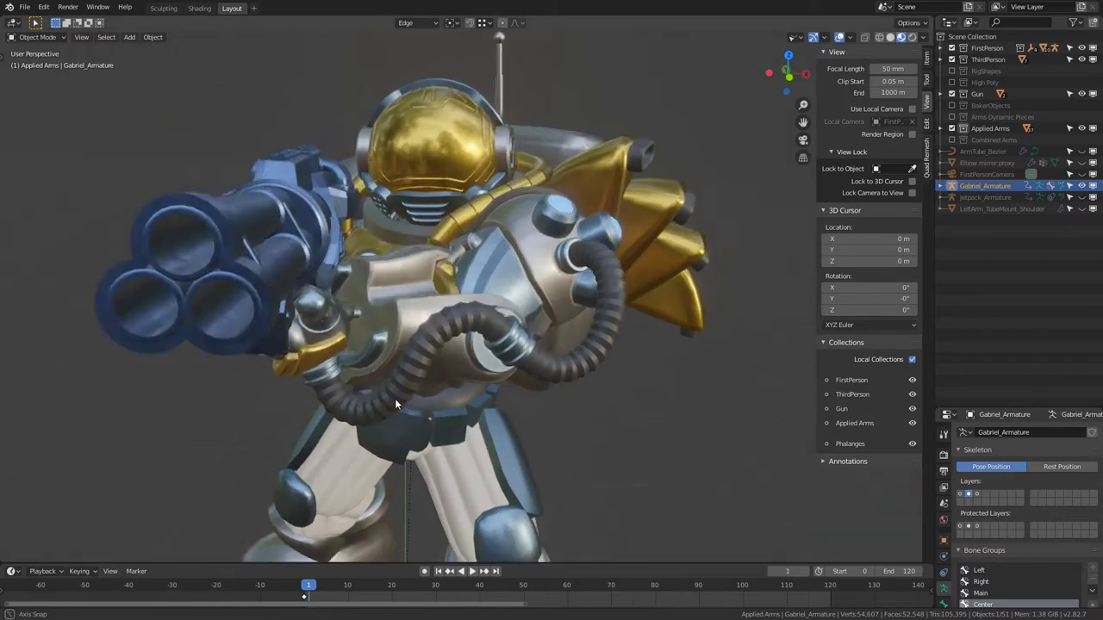
middle_click_drag(395, 399, 343, 320)
middle_click_drag(546, 360, 434, 293)
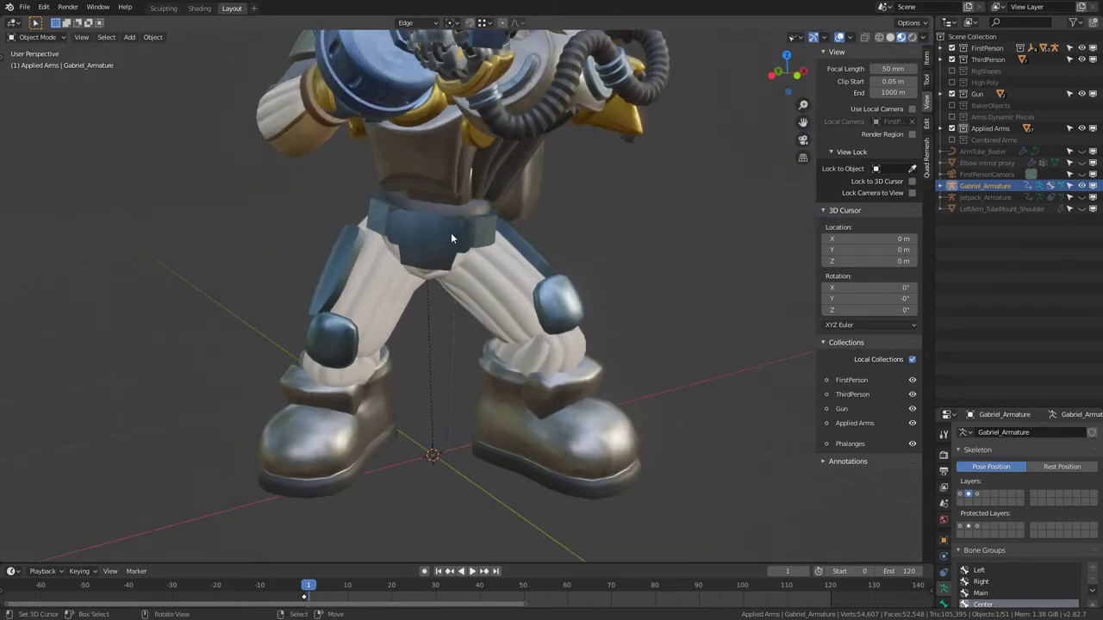
middle_click_drag(451, 238, 539, 302)
scroll(478, 322, "up", 2)
scroll(479, 322, "up", 2)
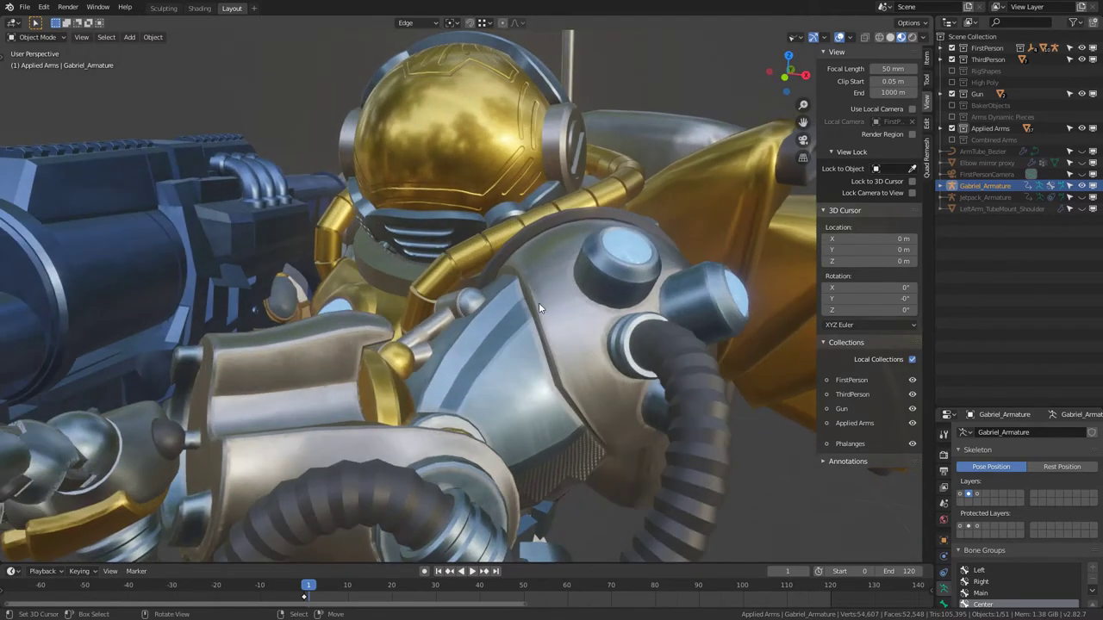
scroll(538, 303, "down", 2)
middle_click_drag(503, 352, 501, 278, "shift")
middle_click_drag(406, 353, 461, 303)
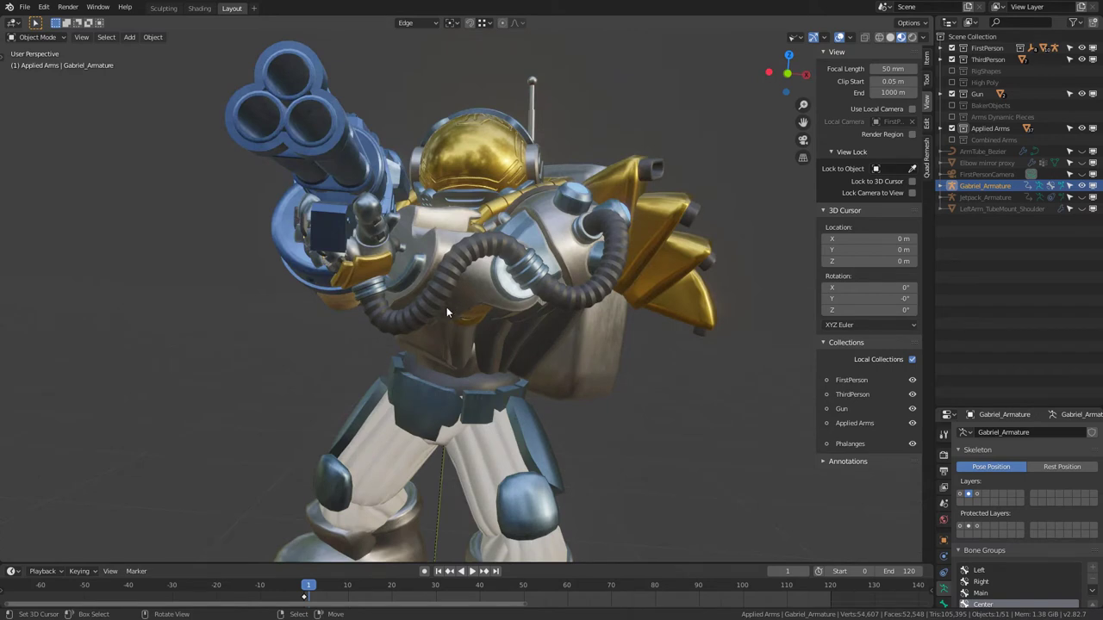
Inspect the finished character's helmet, mechanical forearm and three-barrelled gun from several angles
middle_click_drag(449, 334, 432, 412)
scroll(440, 379, "up", 4)
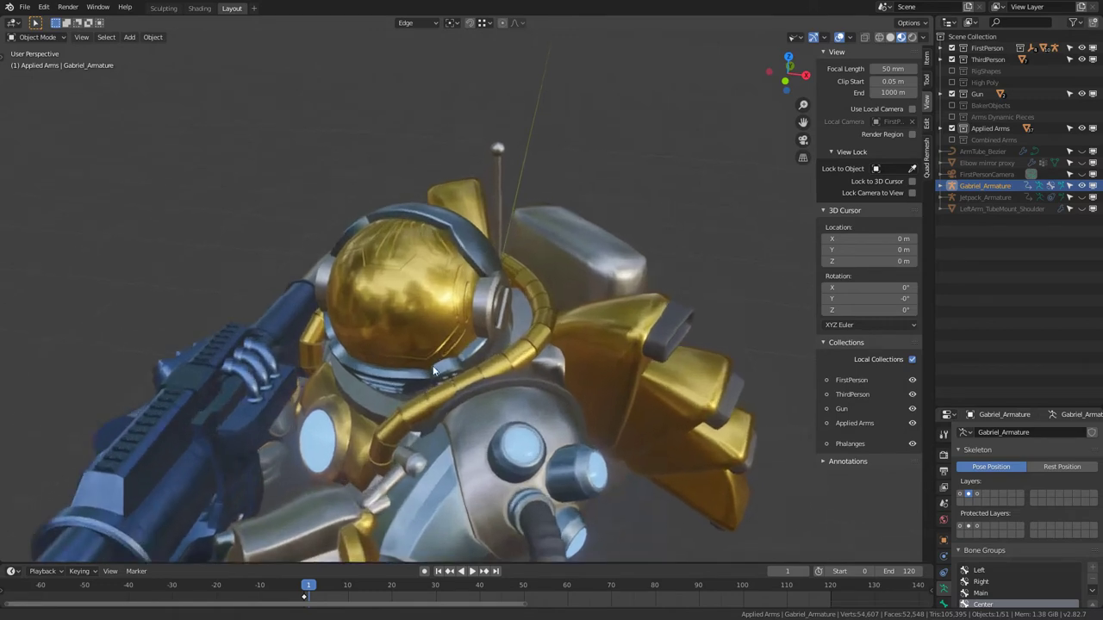
middle_click_drag(469, 272, 474, 255)
scroll(474, 255, "up", 3)
middle_click_drag(477, 207, 390, 78)
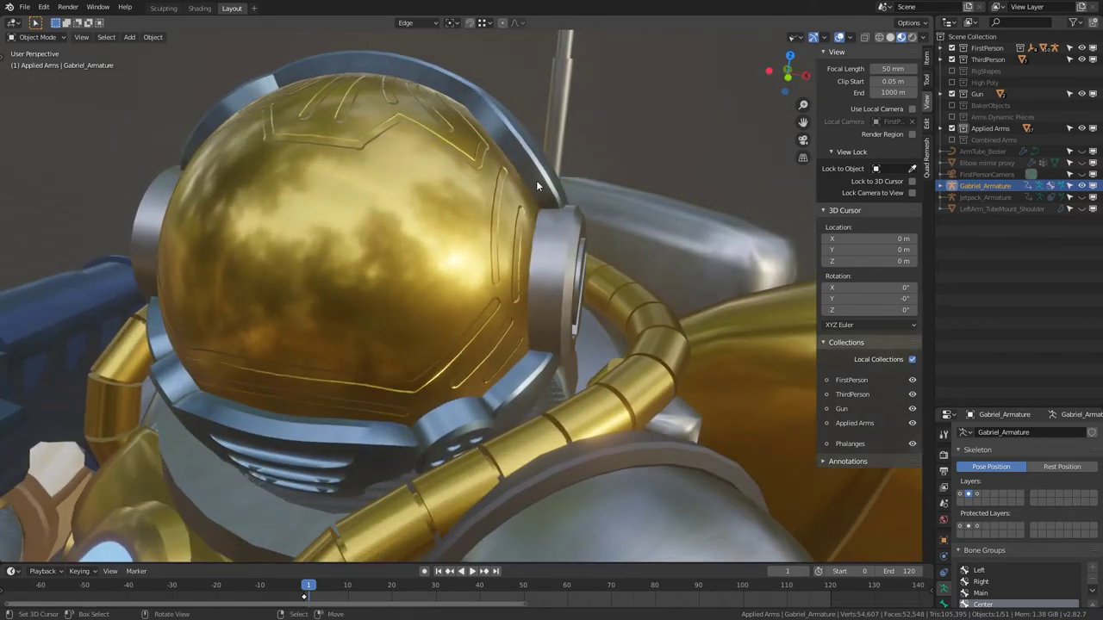
middle_click_drag(536, 184, 544, 106)
middle_click_drag(524, 420, 567, 289)
middle_click_drag(384, 313, 430, 269, "shift")
scroll(380, 235, "up", 2)
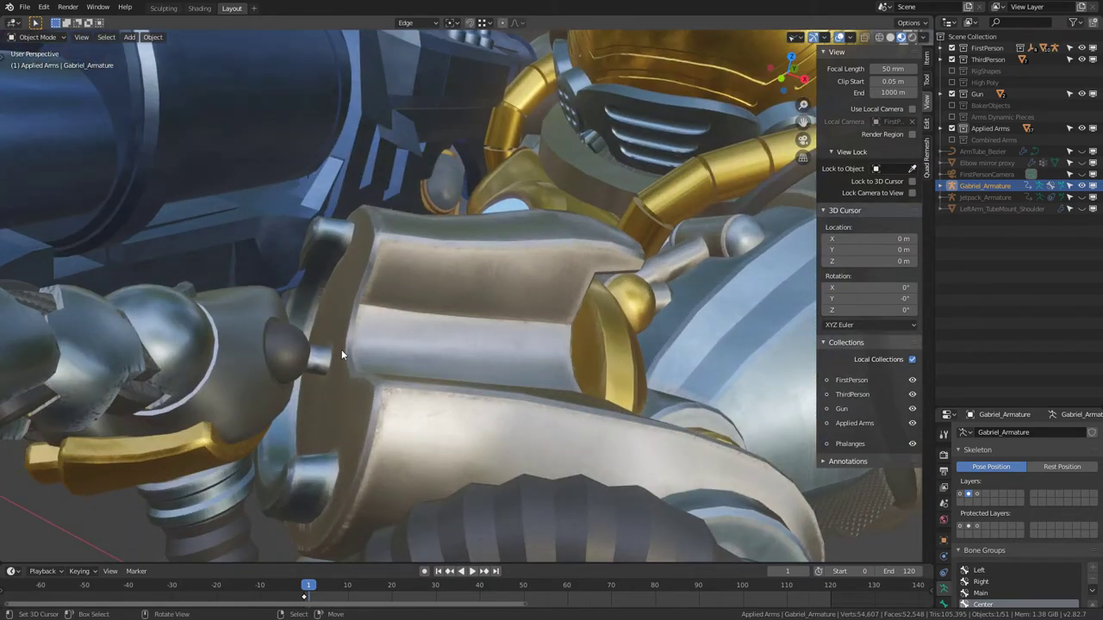
scroll(341, 349, "down", 3)
middle_click_drag(368, 373, 466, 338)
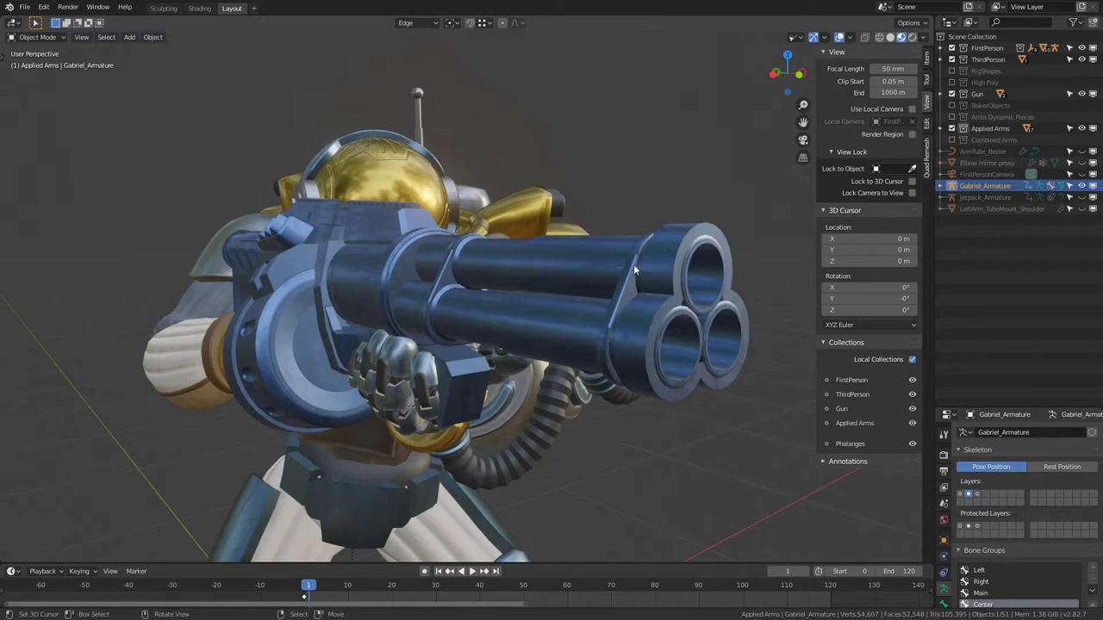
middle_click_drag(435, 302, 517, 177)
scroll(524, 264, "down", 4)
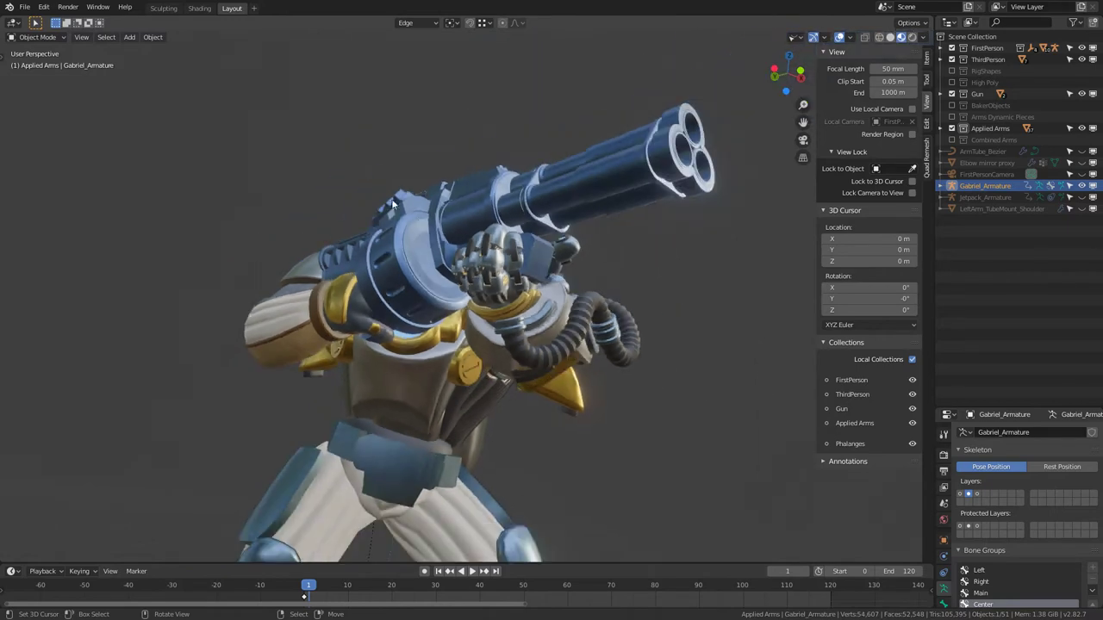
mouse_move(524, 265)
middle_mouse_down()
mouse_move(285, 269)
mouse_move(504, 343)
mouse_move(524, 264)
middle_mouse_up()
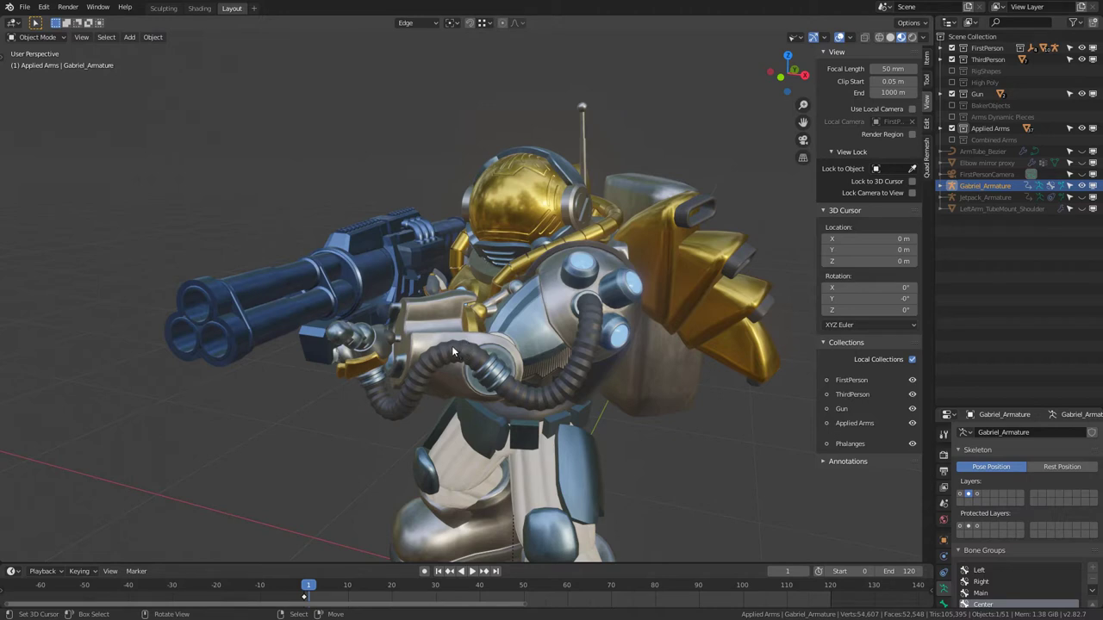
middle_click_drag(495, 390, 543, 350)
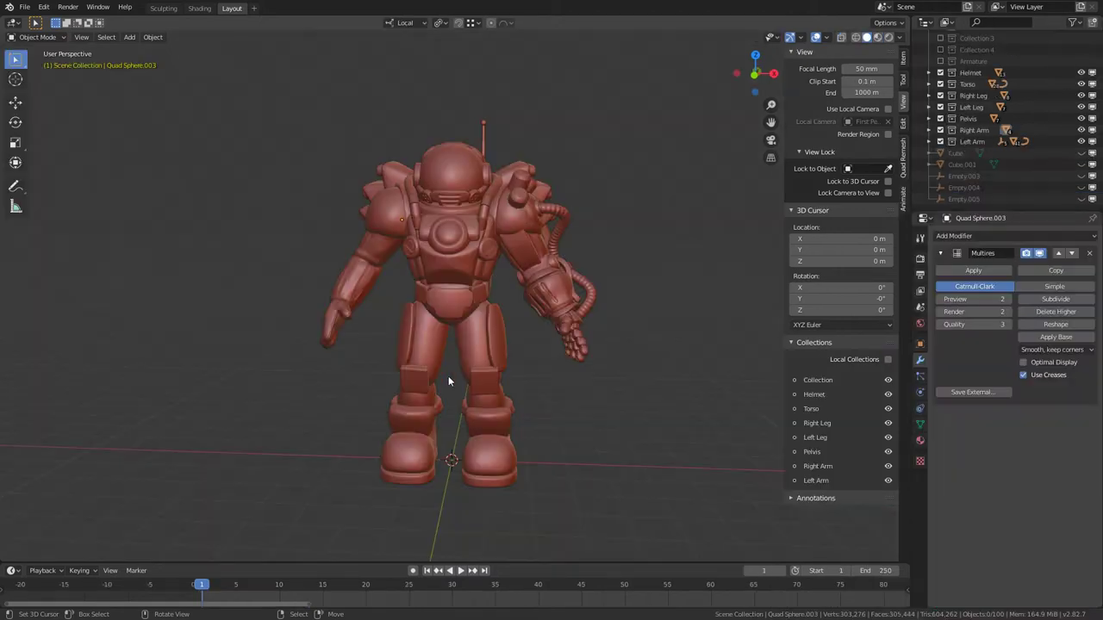
Examine the unposed sculpt of the armoured character from the front and the side, including its right arm
mouse_move(448, 376)
middle_mouse_down()
mouse_move(514, 392)
mouse_move(414, 308)
mouse_move(369, 318)
mouse_move(534, 302)
mouse_move(424, 321)
mouse_move(512, 307)
mouse_move(470, 303)
mouse_move(522, 303)
middle_mouse_up()
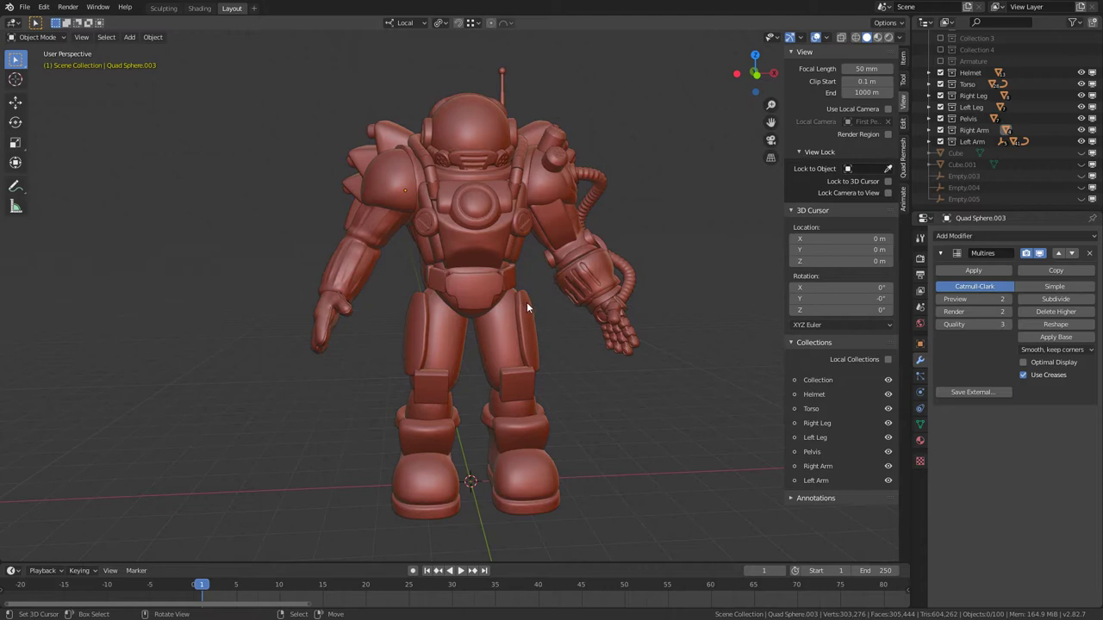
middle_click_drag(545, 306, 507, 256)
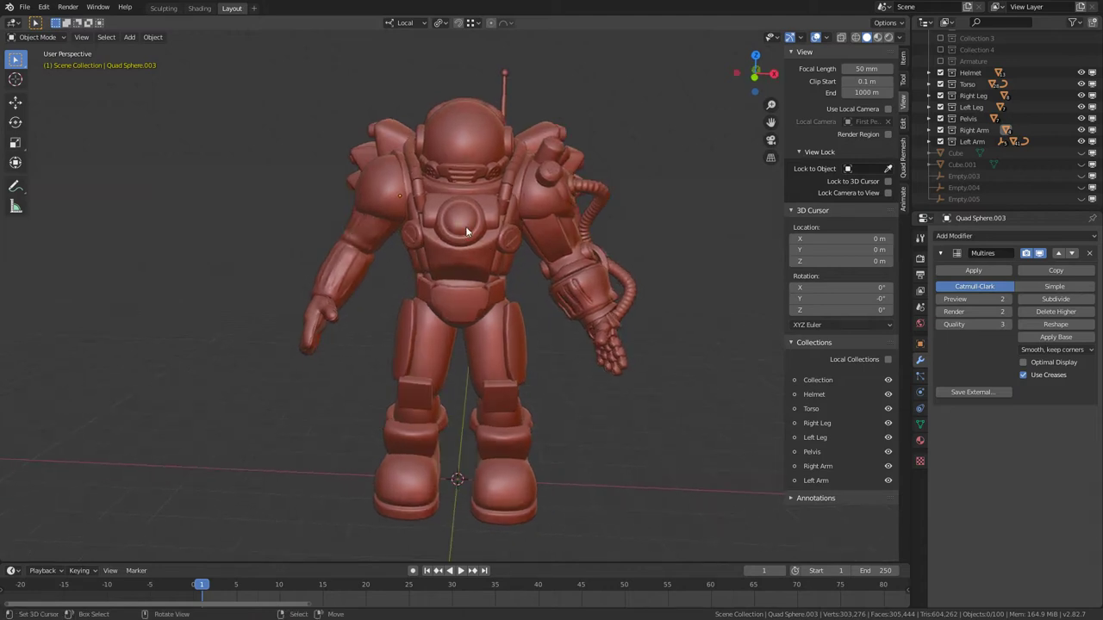
middle_click_drag(531, 317, 329, 312)
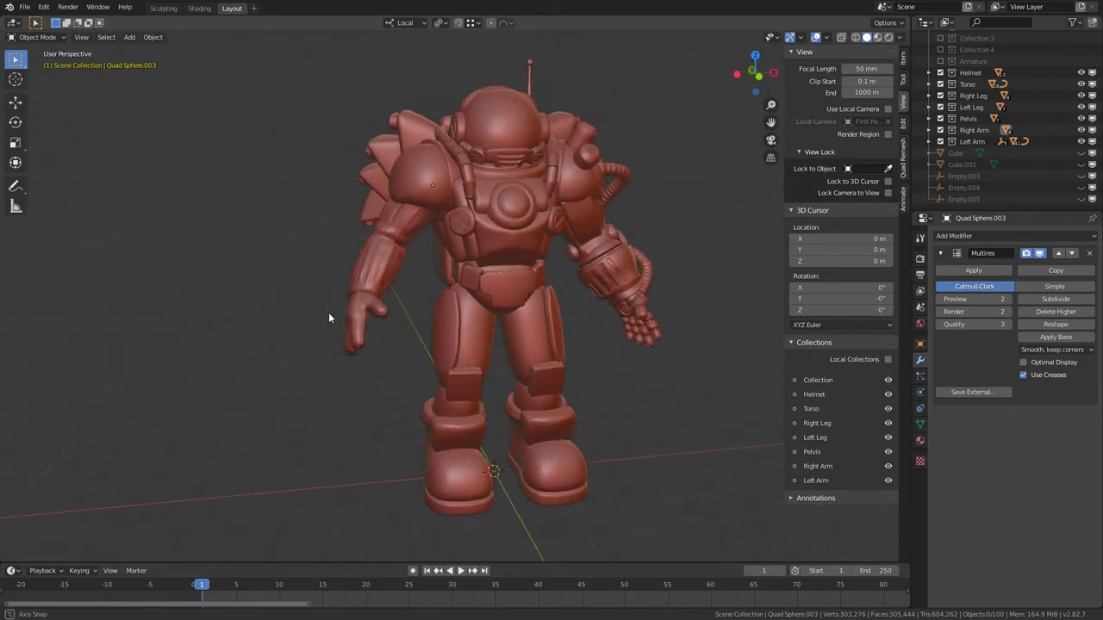
middle_click_drag(416, 339, 511, 334)
scroll(460, 239, "up", 3)
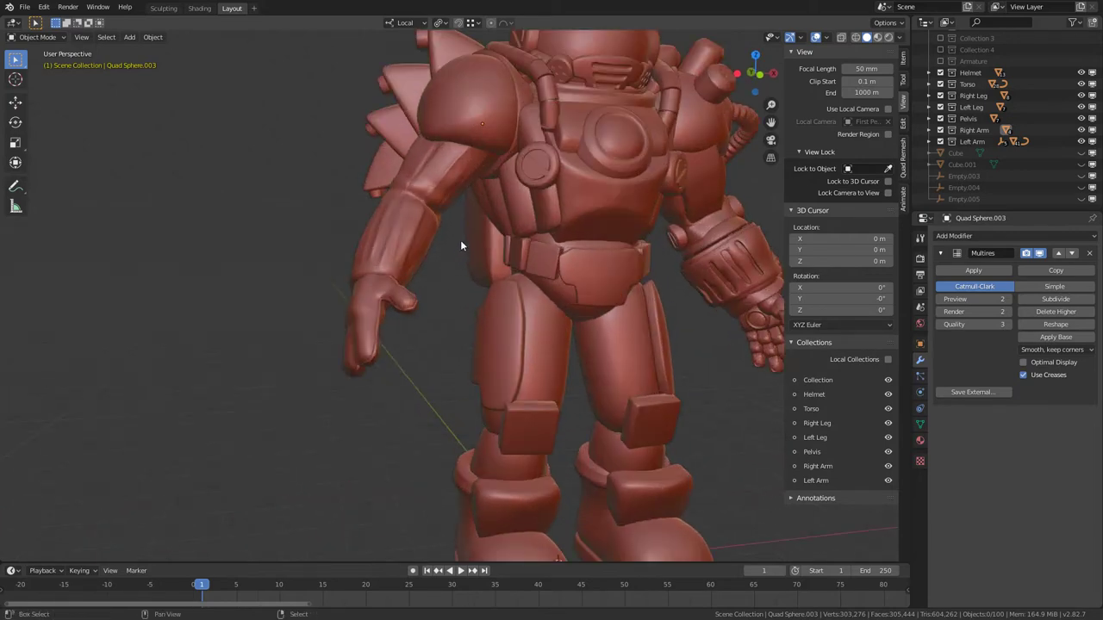
middle_click_drag(461, 246, 563, 168)
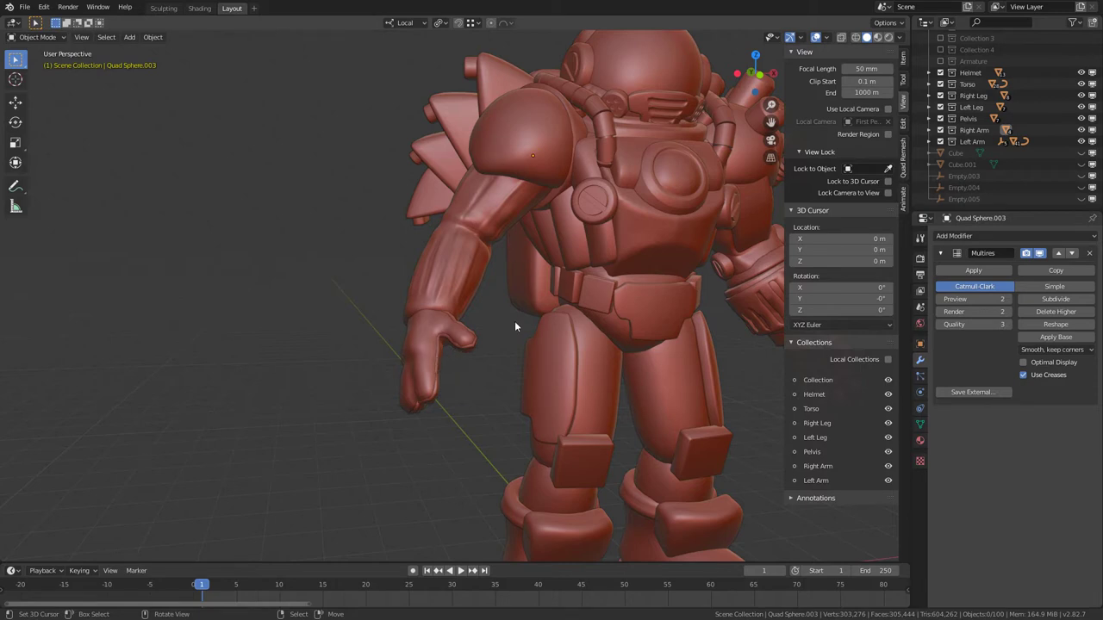
scroll(515, 321, "down", 1)
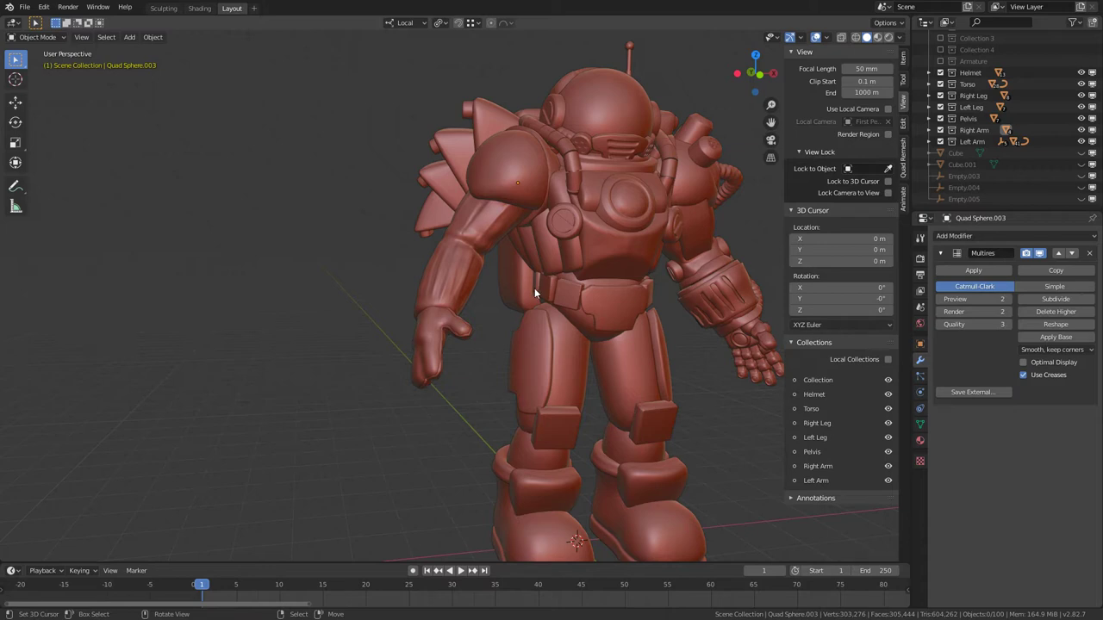
scroll(525, 284, "down", 2)
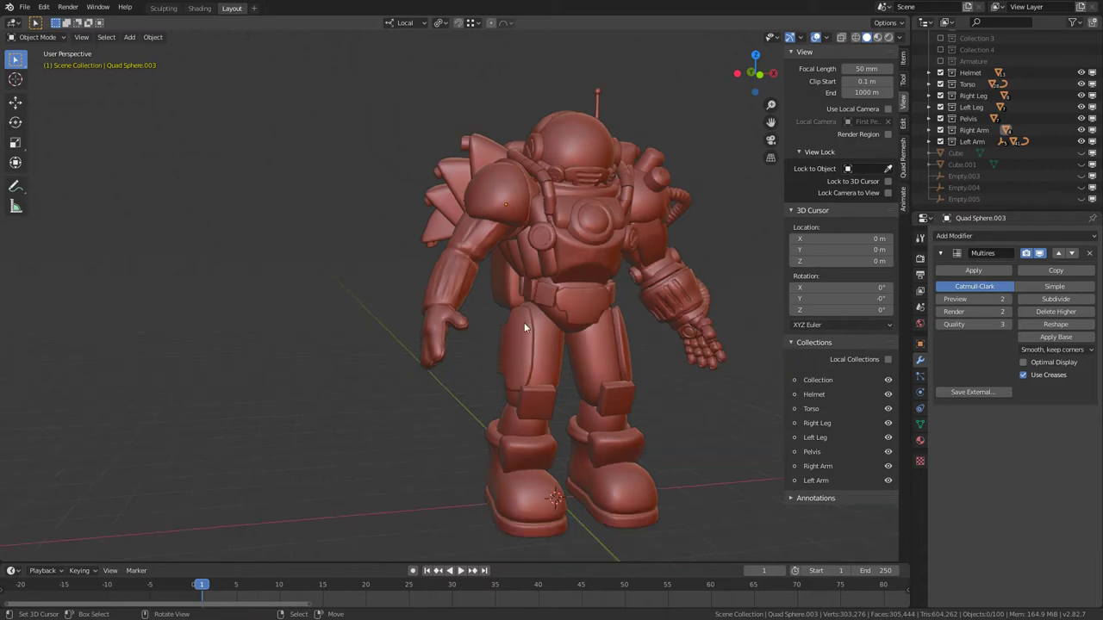
middle_click_drag(524, 322, 449, 293)
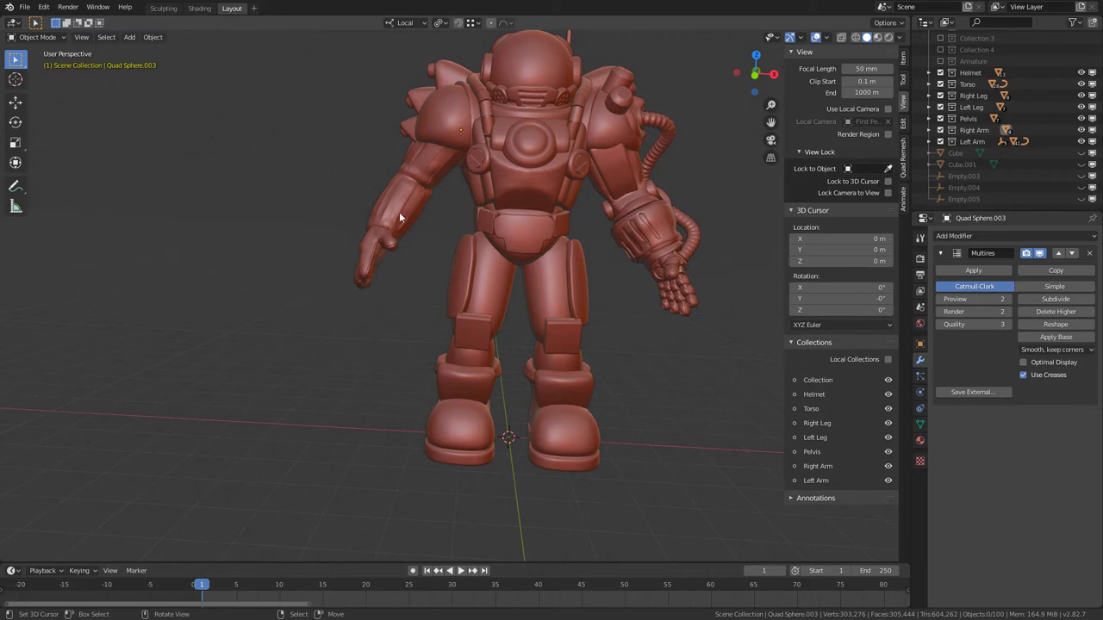
Add a plane mesh at the world origin and delete all of its vertices in Edit Mode
middle_click_drag(509, 331, 468, 362, "shift")
key("shift+a")
mouse_move(497, 347)
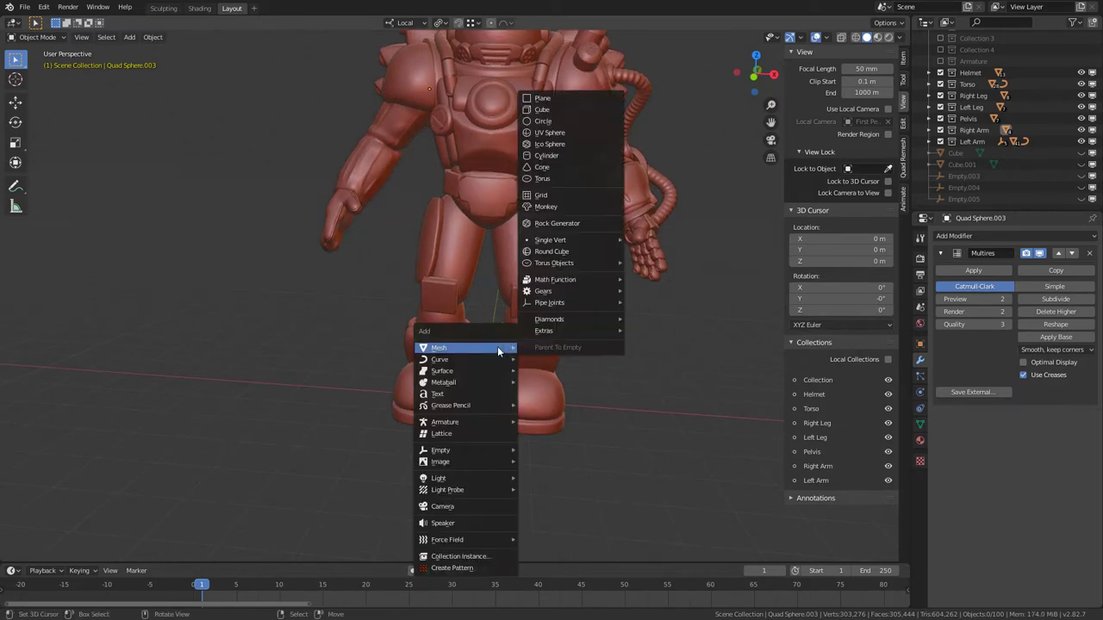
left_click(542, 98)
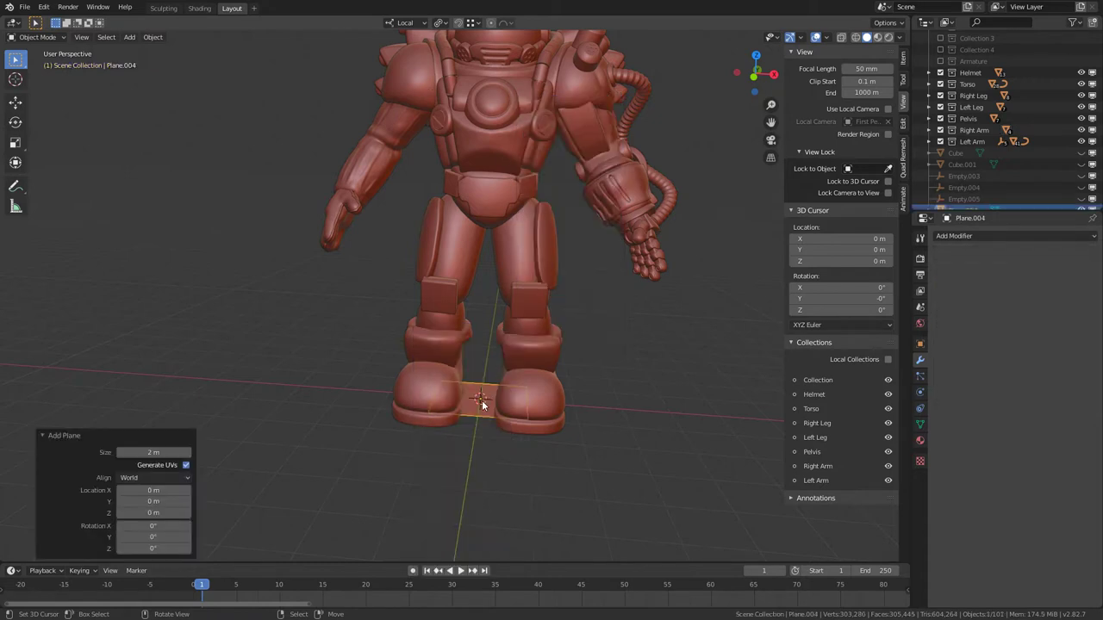
middle_click_drag(482, 399, 571, 369, "ctrl")
key("Tab")
key("1")
key("x")
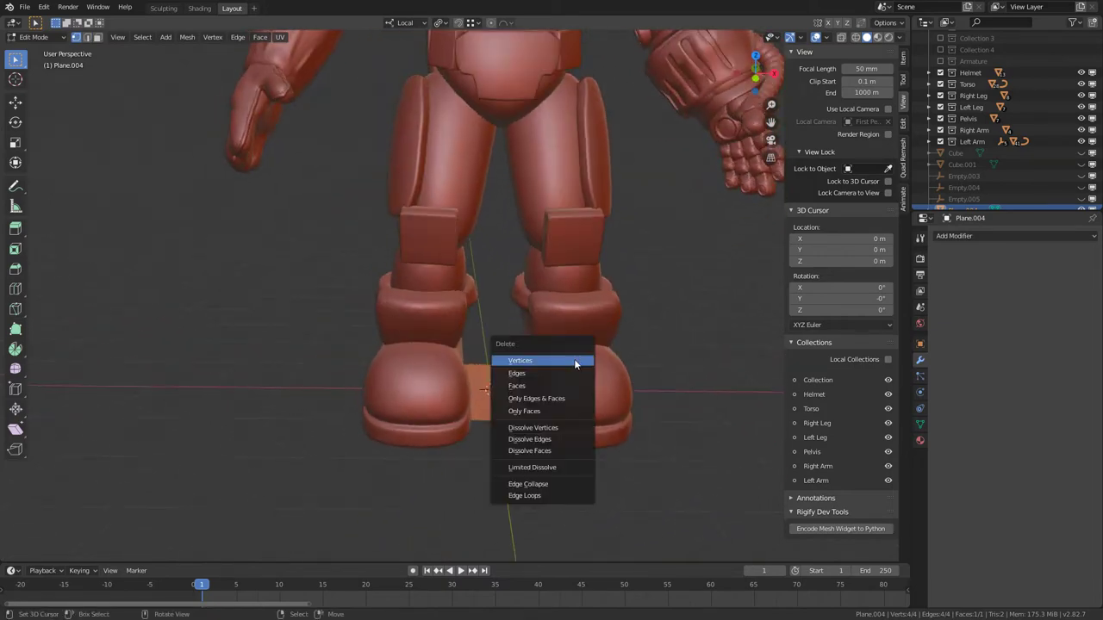
left_click(570, 360)
Place a single vertex in the empty mesh and move it about -0.275 m in X, -2.8 m in Y and 1.37 m in Z
scroll(517, 370, "down", 4)
scroll(482, 379, "up", 1)
middle_click_drag(483, 379, 595, 393)
scroll(416, 298, "up", 2)
middle_click_drag(416, 298, 452, 303)
middle_click_drag(452, 303, 491, 353, "shift")
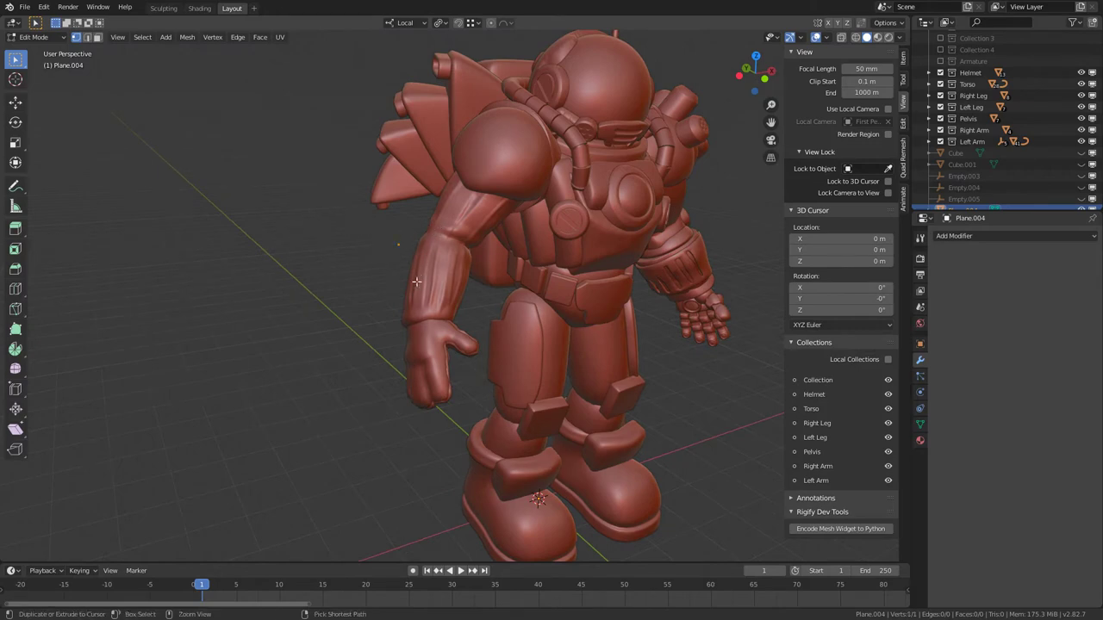
middle_click_drag(402, 246, 700, 281)
key("g")
left_click(655, 232)
Reposition the single vertex in the empty space outward of the character's right shoulder
middle_click_drag(655, 233, 413, 288)
key("g")
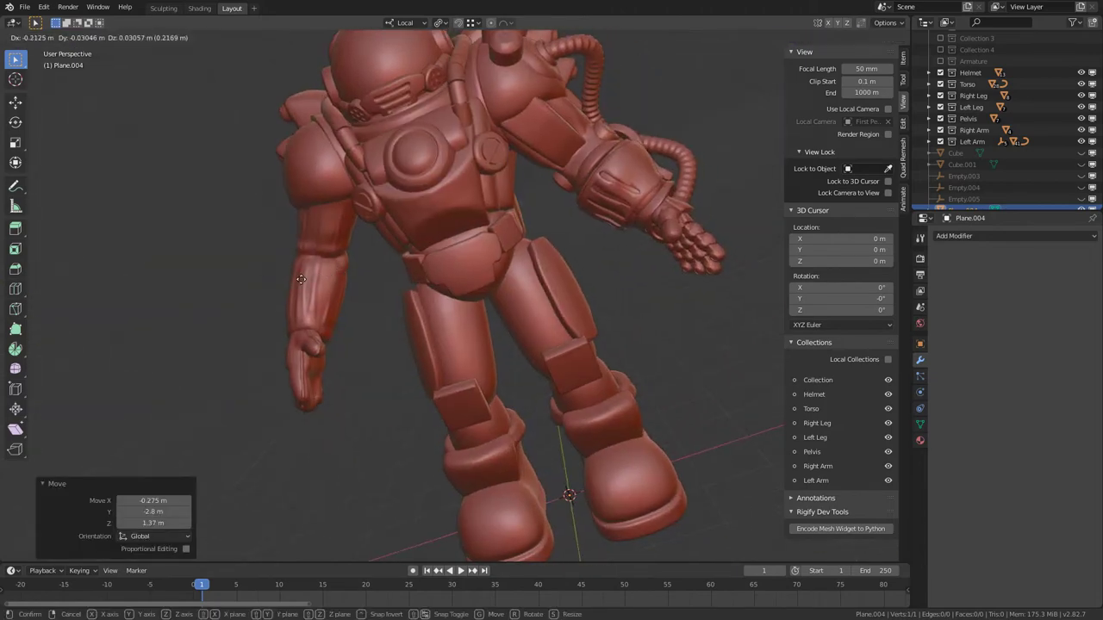
left_click(284, 267)
middle_click_drag(285, 267, 412, 274)
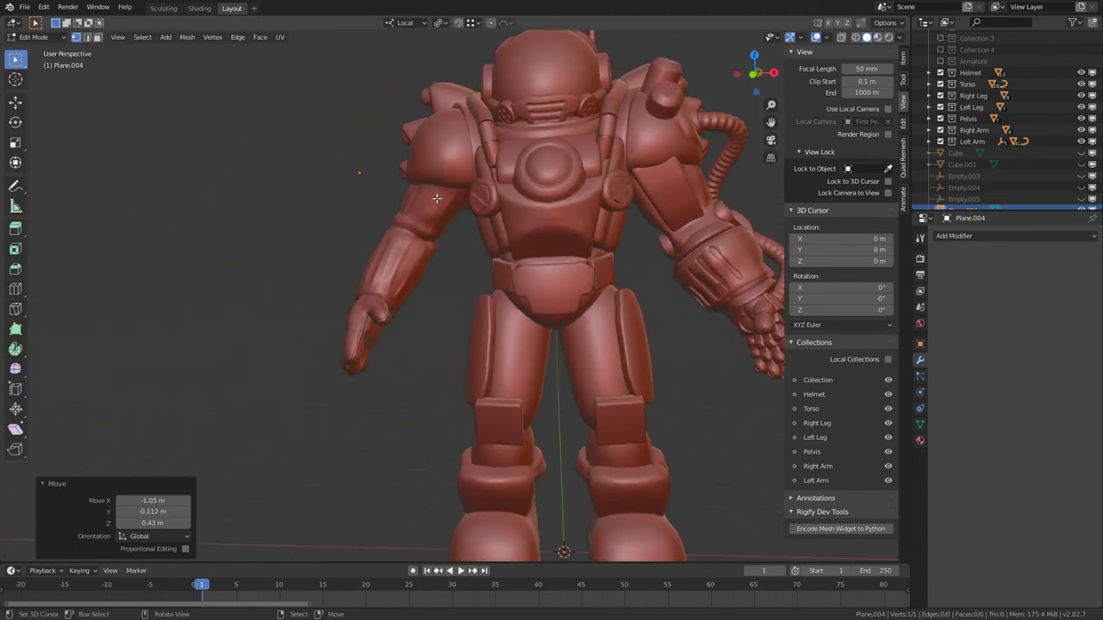
middle_click_drag(427, 192, 456, 277)
key("g")
left_click(392, 296)
Extrude the vertex twice outward and downward along the line of the right arm to form a two-segment chain
middle_click_drag(391, 295, 528, 234)
key("e")
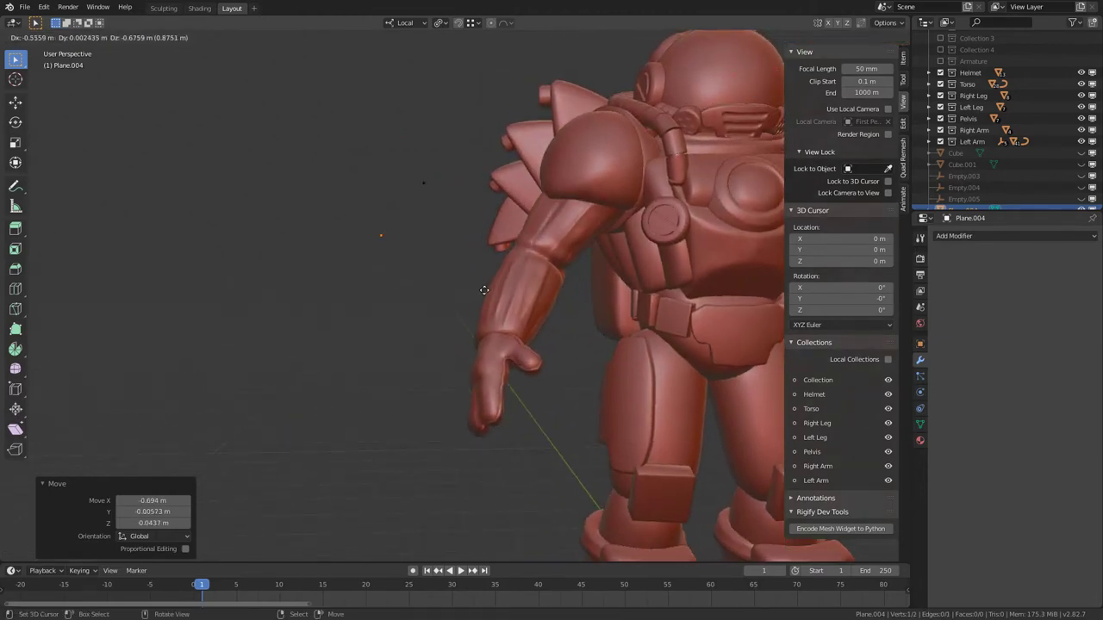
left_click(481, 295)
middle_click_drag(481, 294, 445, 236)
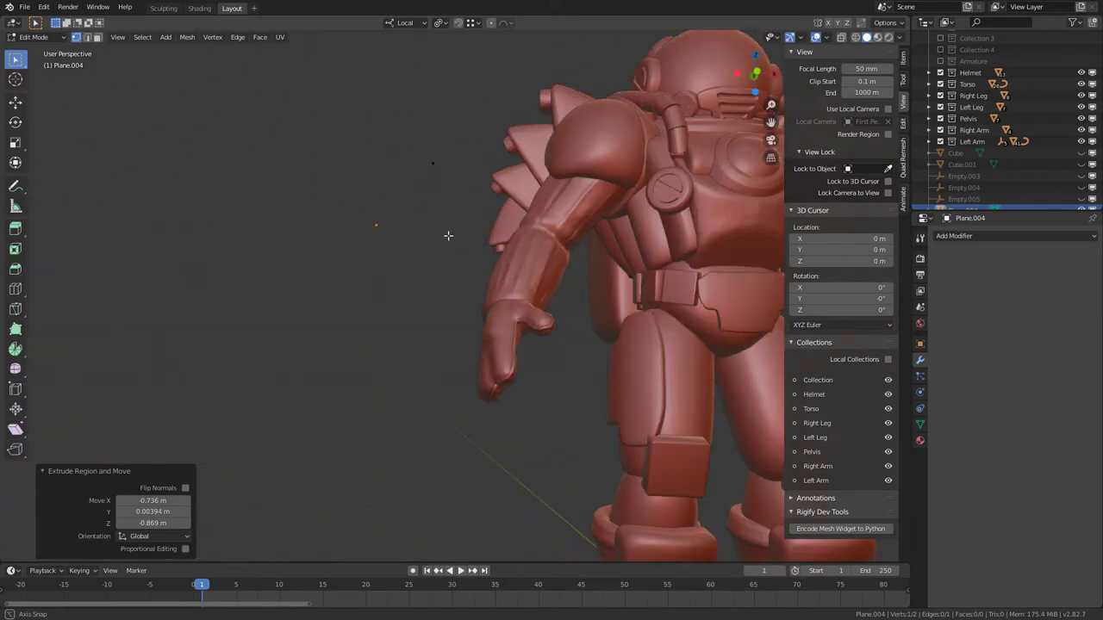
scroll(445, 236, "up", 5)
key("e")
left_click(377, 308)
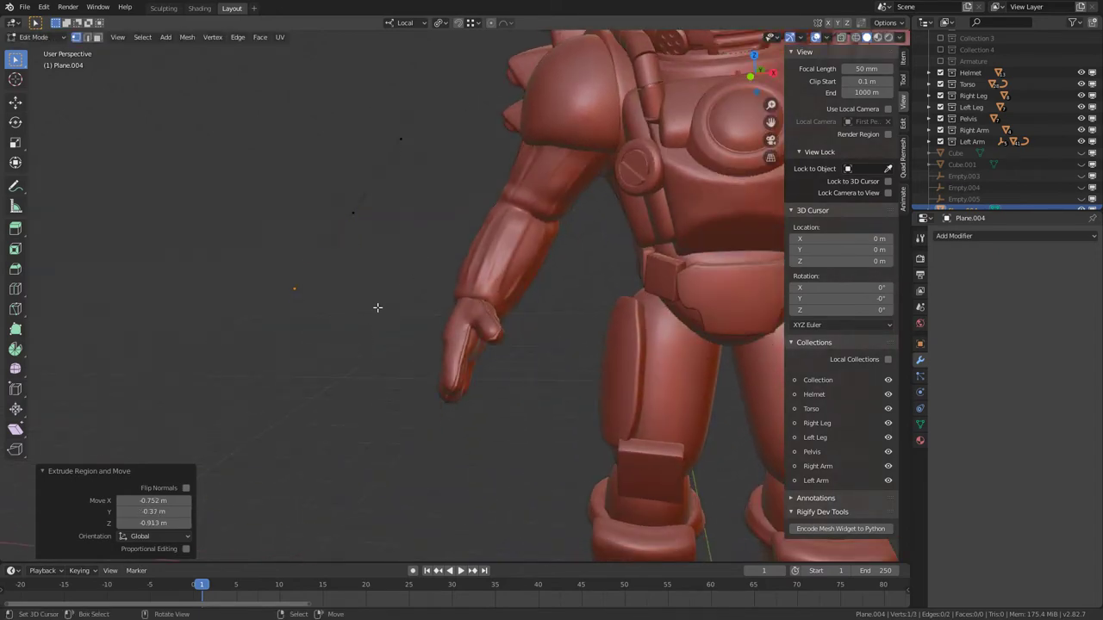
Move the chain's end vertex by about 0.078 m in X, -0.188 m in Y and 0.070 m in Z
middle_click_drag(377, 307, 345, 204)
key("g")
left_click(508, 310)
middle_click_drag(325, 274, 345, 153)
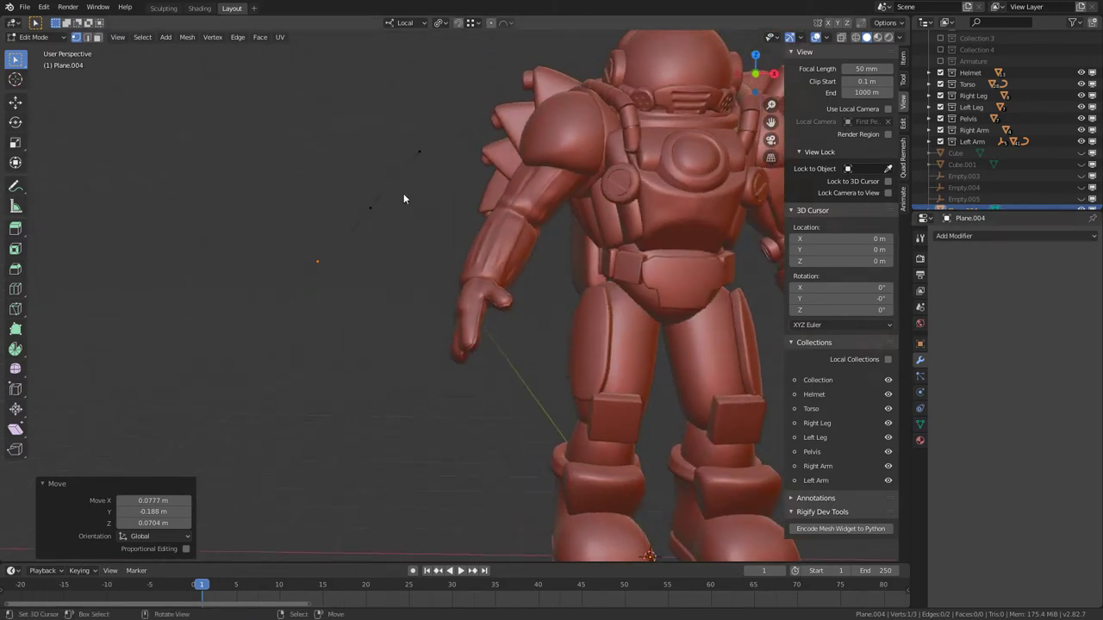
Return to Object Mode and add a Skin modifier to the vertex chain
key("Tab")
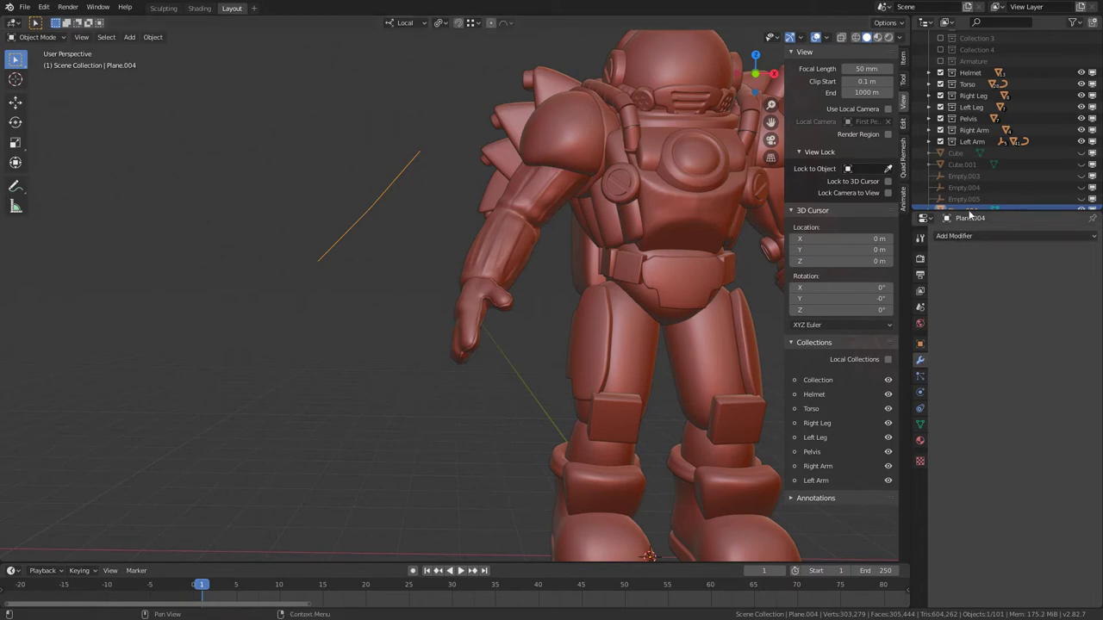
left_click(970, 235)
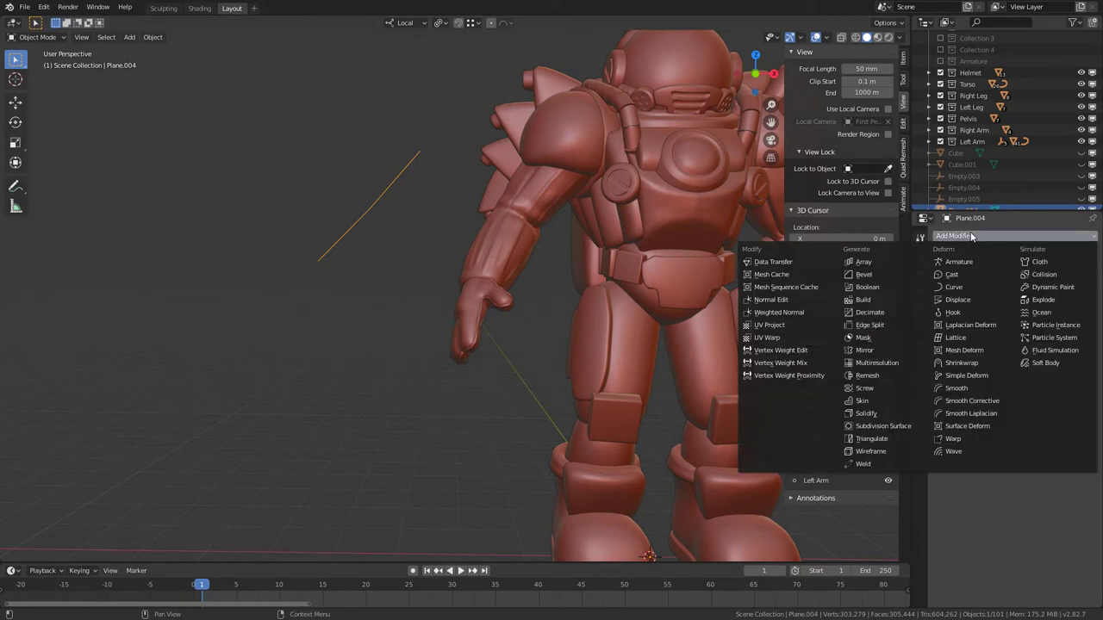
left_click(880, 402)
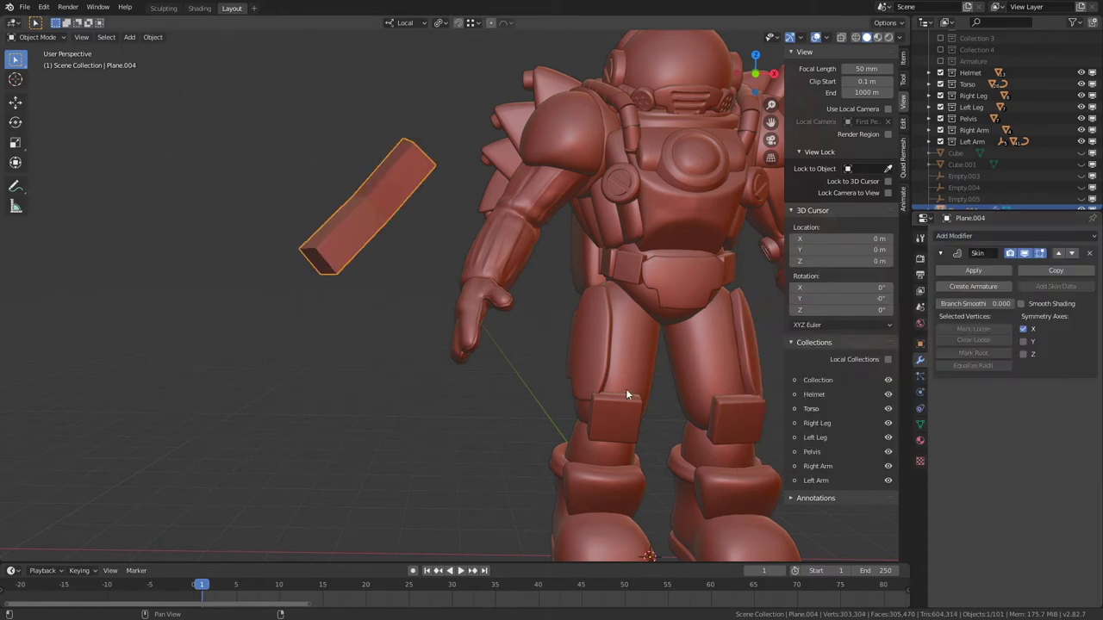
Add a Subdivision Surface modifier to the skinned vertex chain beside the character
middle_click_drag(625, 389, 345, 346)
middle_click_drag(345, 280, 410, 233)
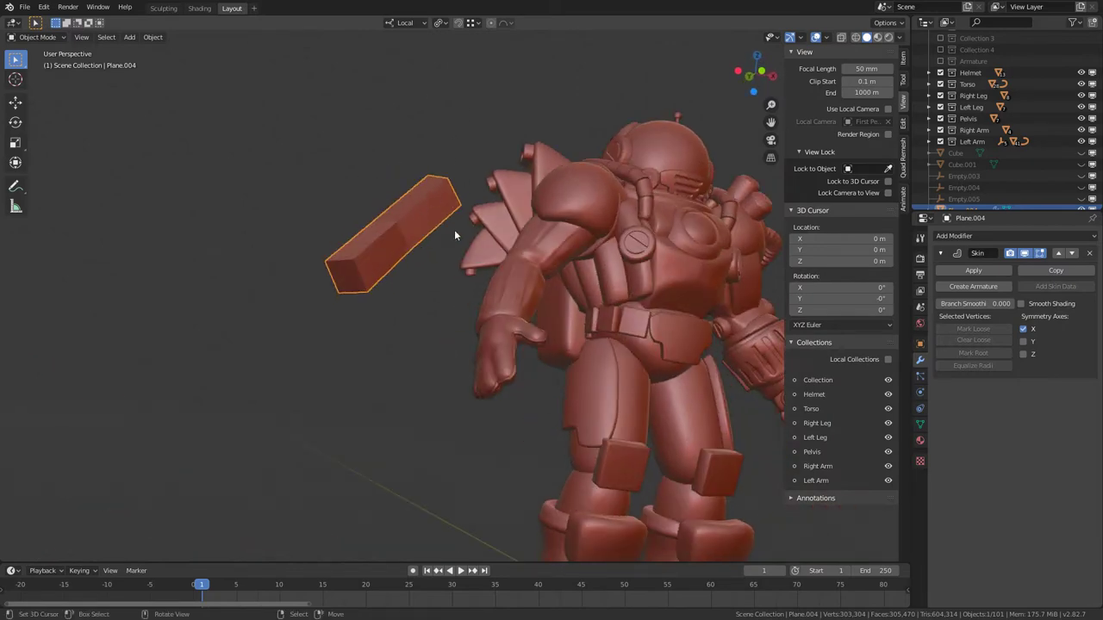
middle_click_drag(408, 299, 379, 327)
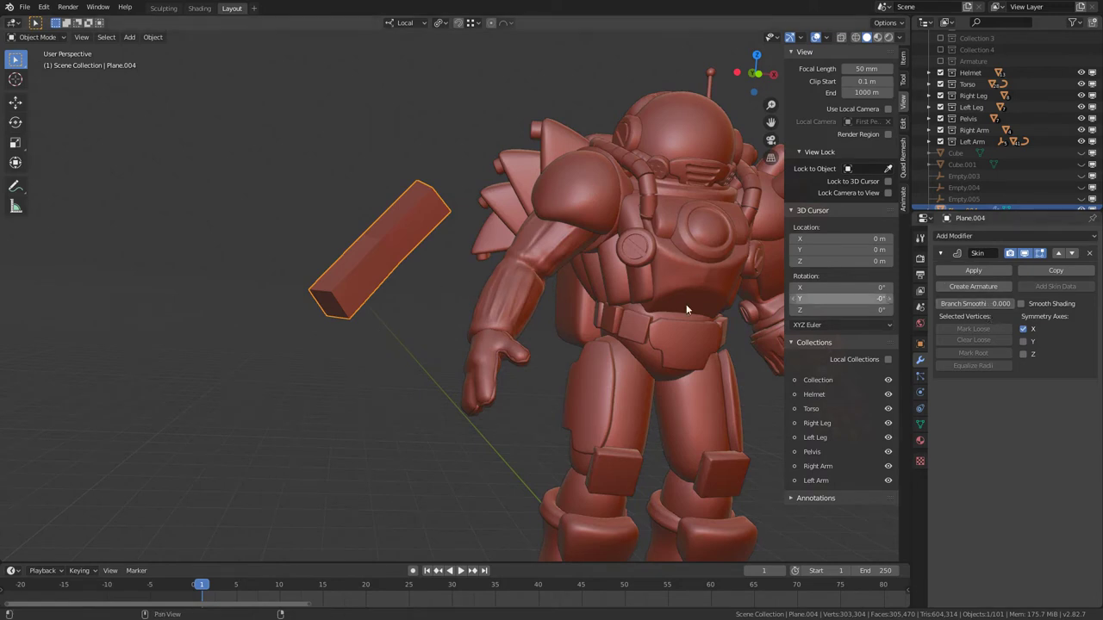
left_click(958, 235)
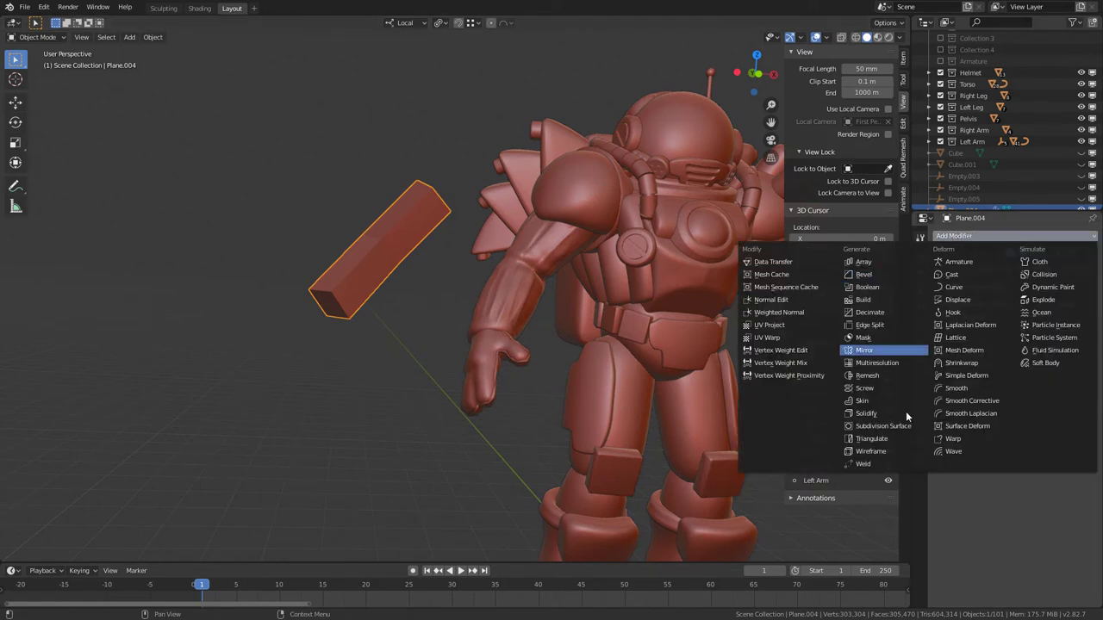
left_click(884, 426)
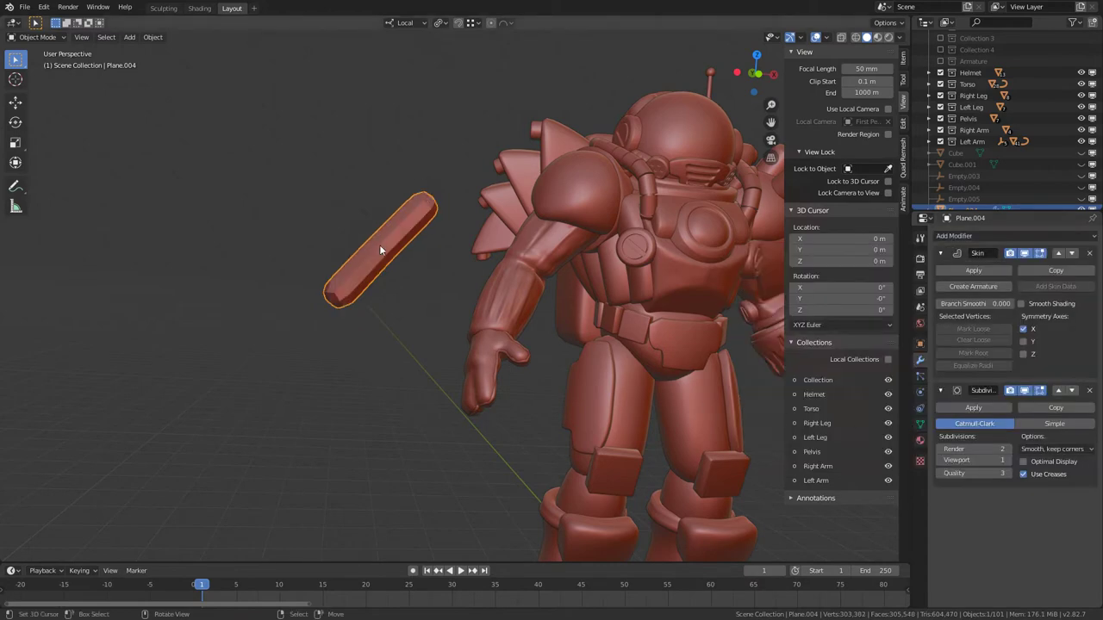
Enter Edit Mode on the arm chain and rotate all its vertices by about 177° around the view axis
middle_click_drag(408, 243, 352, 228)
scroll(352, 228, "up", 3)
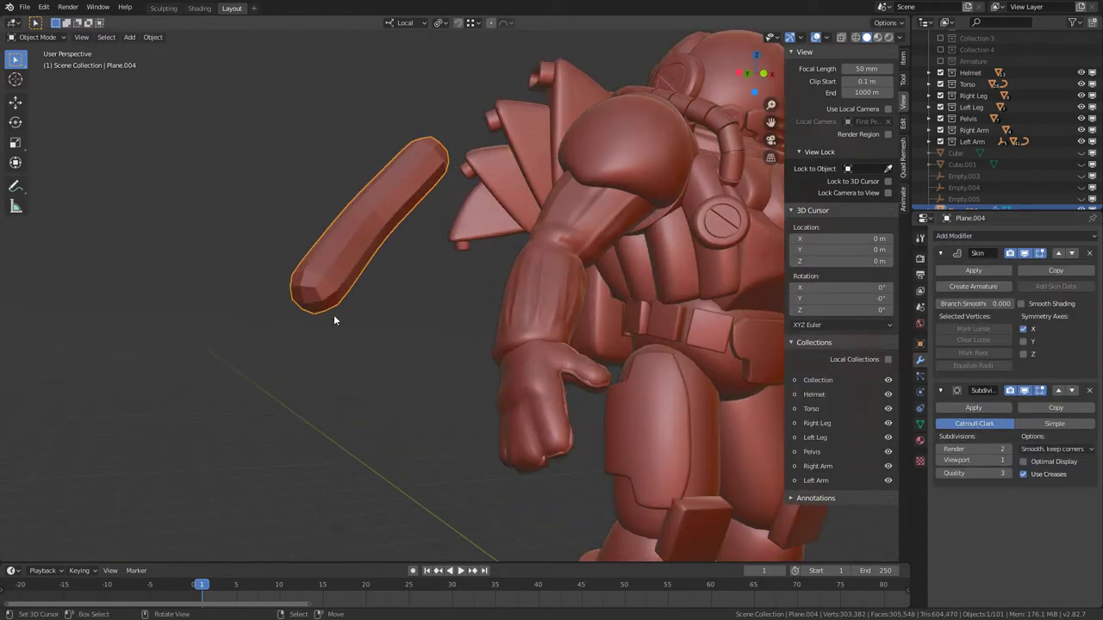
middle_click_drag(434, 224, 433, 284)
key("Tab")
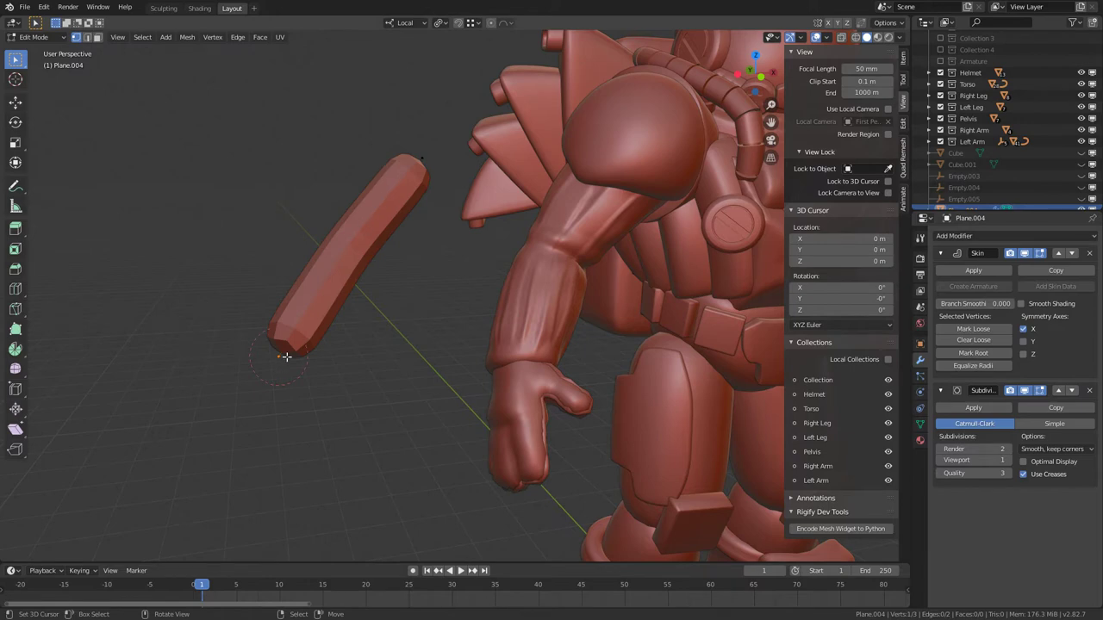
middle_click_drag(363, 257, 261, 311)
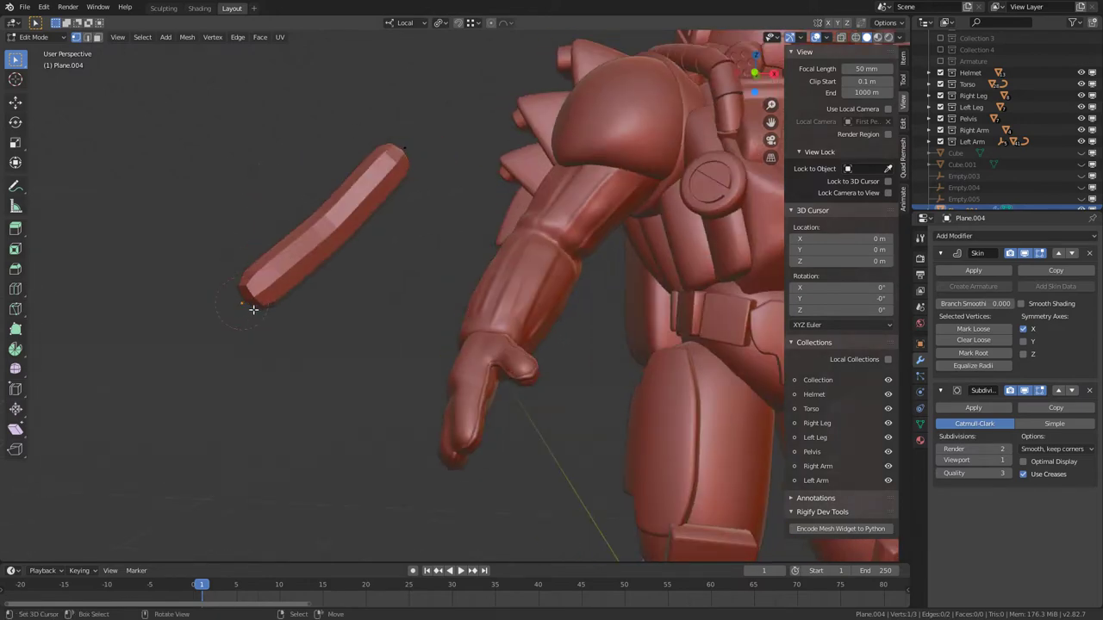
middle_click_drag(370, 238, 377, 287)
key("r")
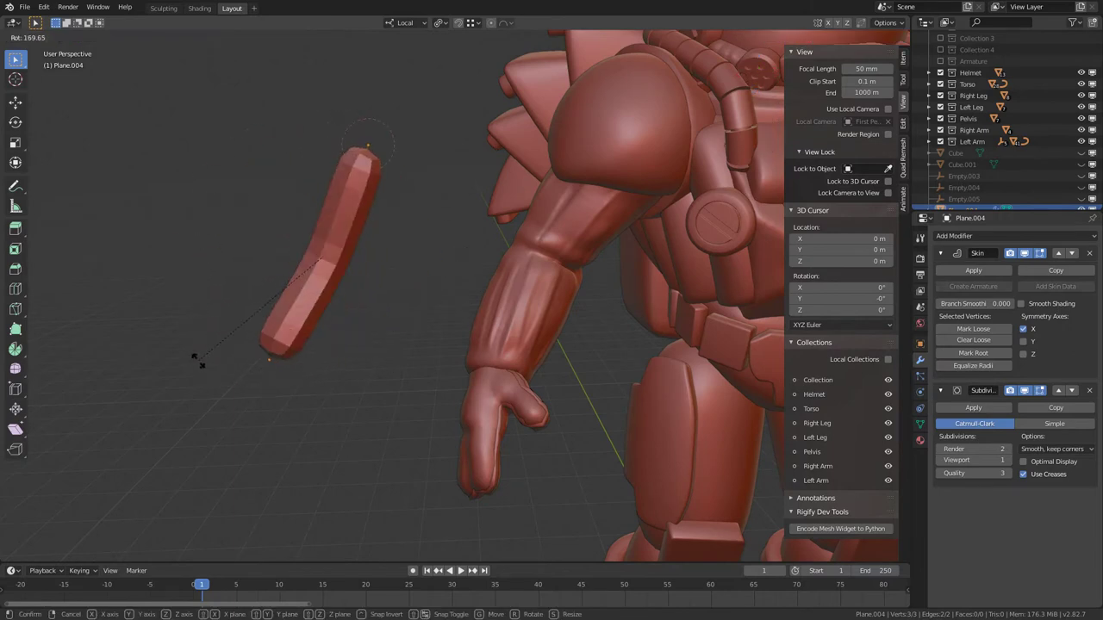
left_click(280, 301)
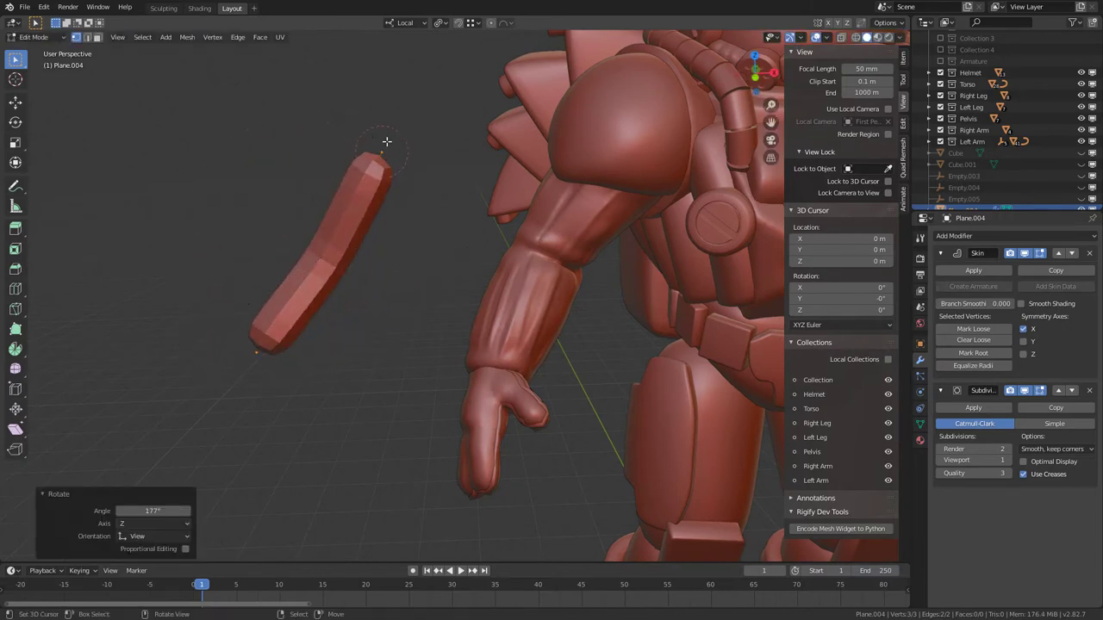
Move the chain's lower end vertex by about 0.034 m in X, -0.214 m in Y and -0.025 m in Z
scroll(384, 138, "down", 1)
middle_click_drag(383, 138, 426, 281)
left_click(338, 359)
key("g")
left_click(485, 287)
Extrude the selected end vertex downward by about -0.042 m in X, -0.243 m in Y and -0.462 m in Z
middle_click_drag(489, 300, 594, 382)
middle_click_drag(371, 360, 364, 261, "shift")
scroll(438, 197, "up", 1)
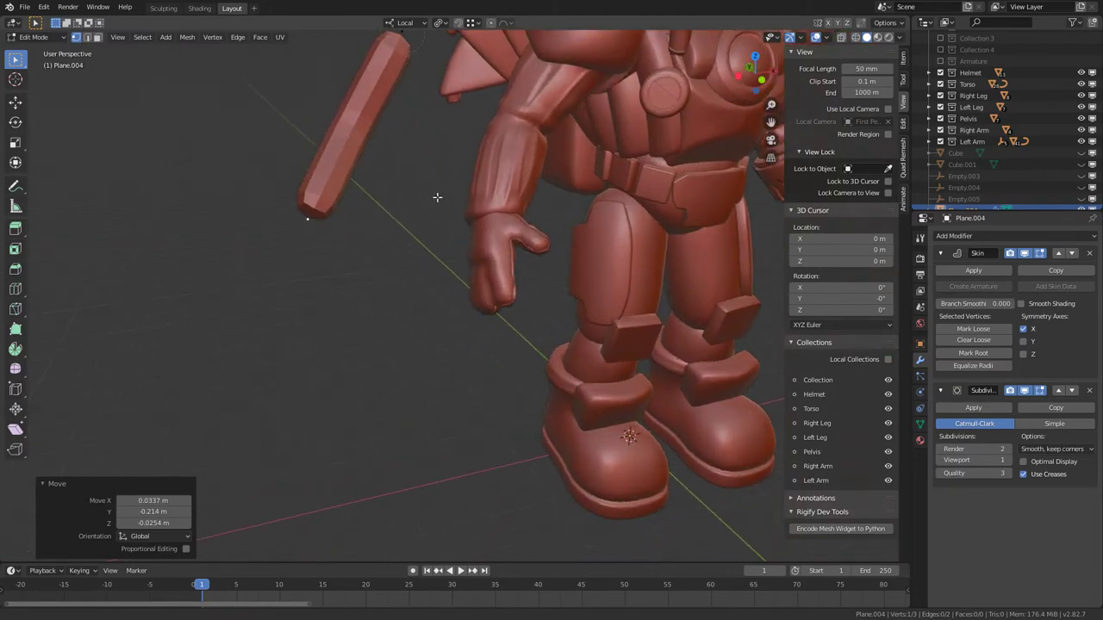
scroll(437, 198, "down", 1)
middle_click_drag(339, 224, 434, 246)
key("e")
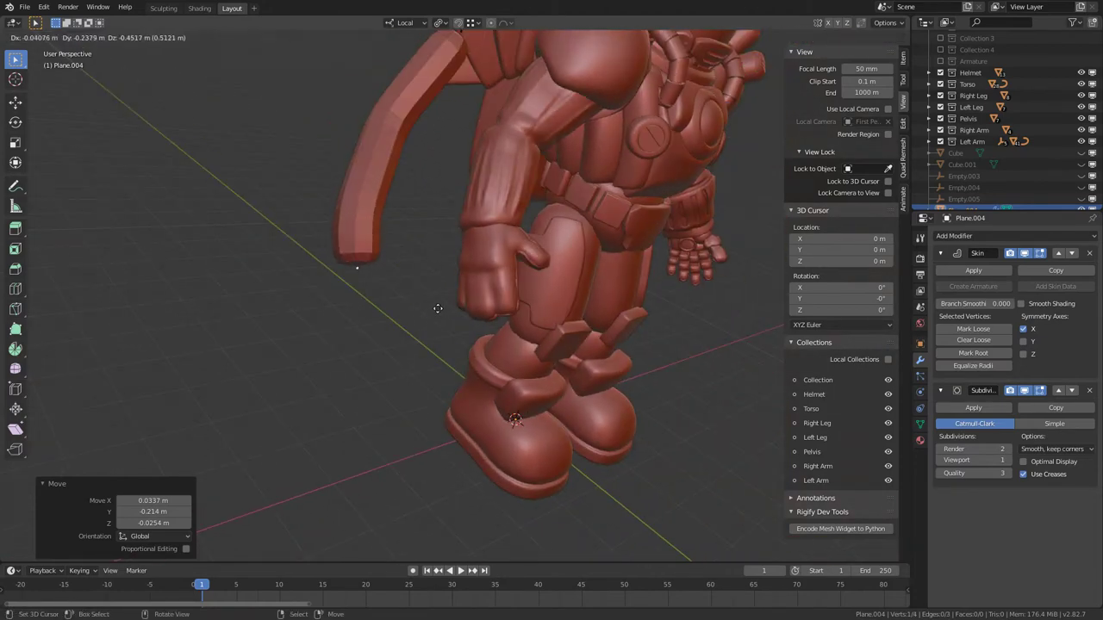
left_click(438, 308)
middle_click_drag(438, 308, 480, 296)
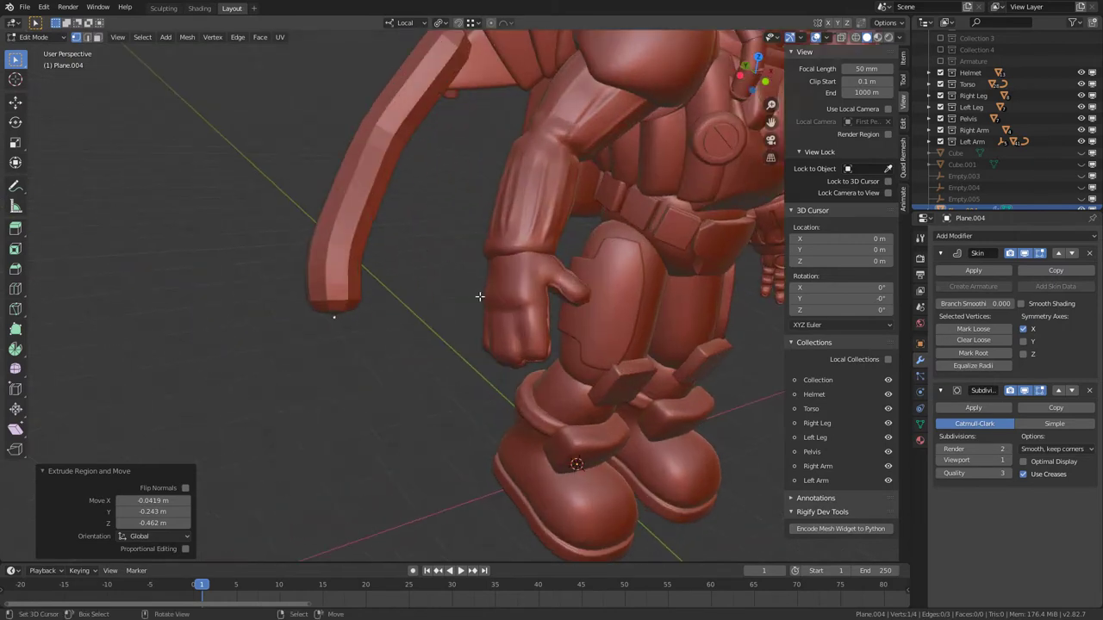
Turn on X-ray display and move the chain's end vertex by about -0.071 m in X, 0.074 m in Y and 0.084 m in Z
key("z")
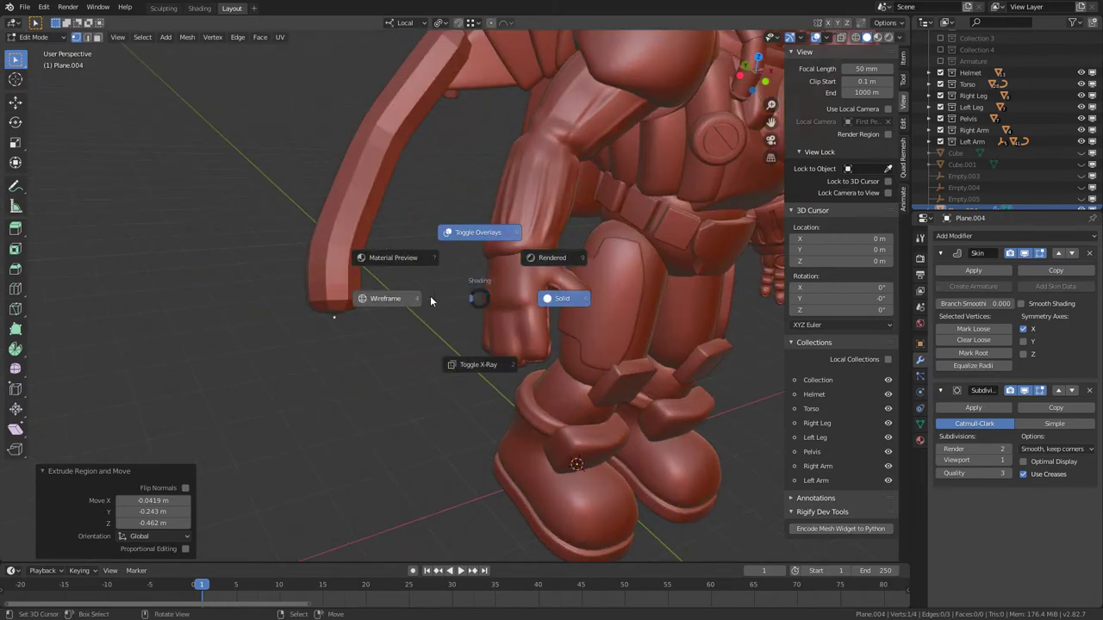
left_click(480, 364)
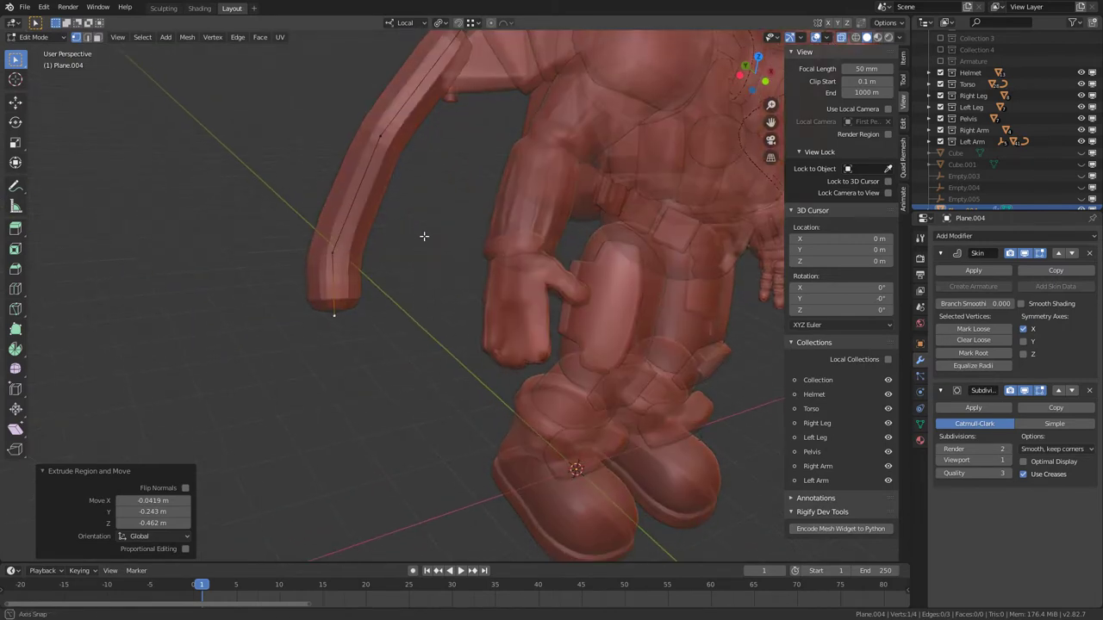
middle_click_drag(423, 239, 428, 299)
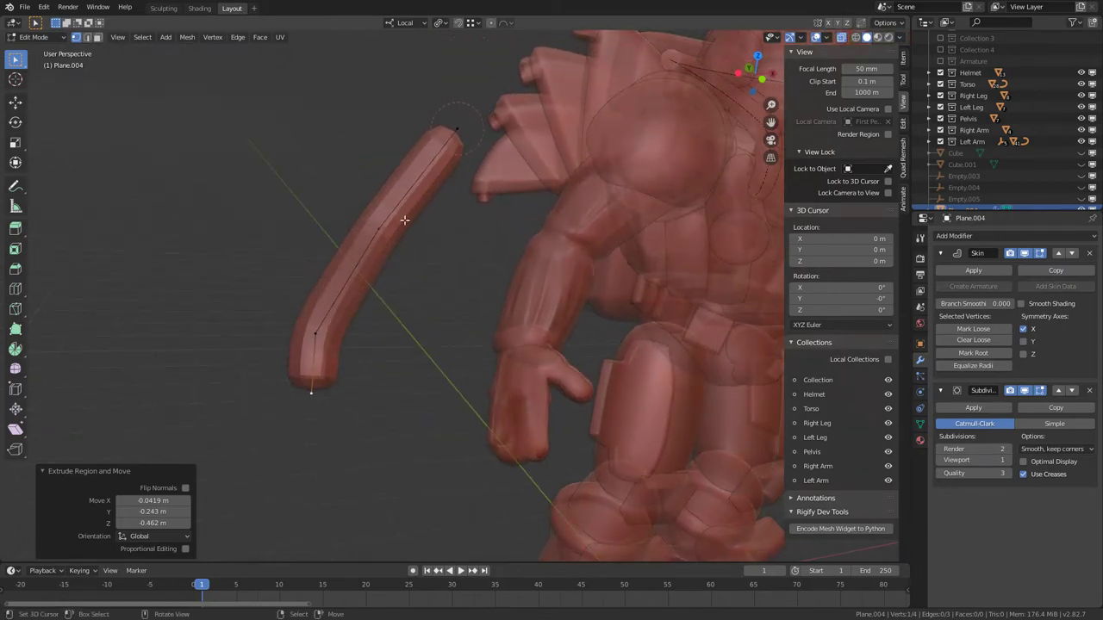
middle_click_drag(463, 330, 436, 310)
key("g")
left_click(310, 322)
Extrude four finger branches from the chain's end vertex, fanning them out below the palm
key("e")
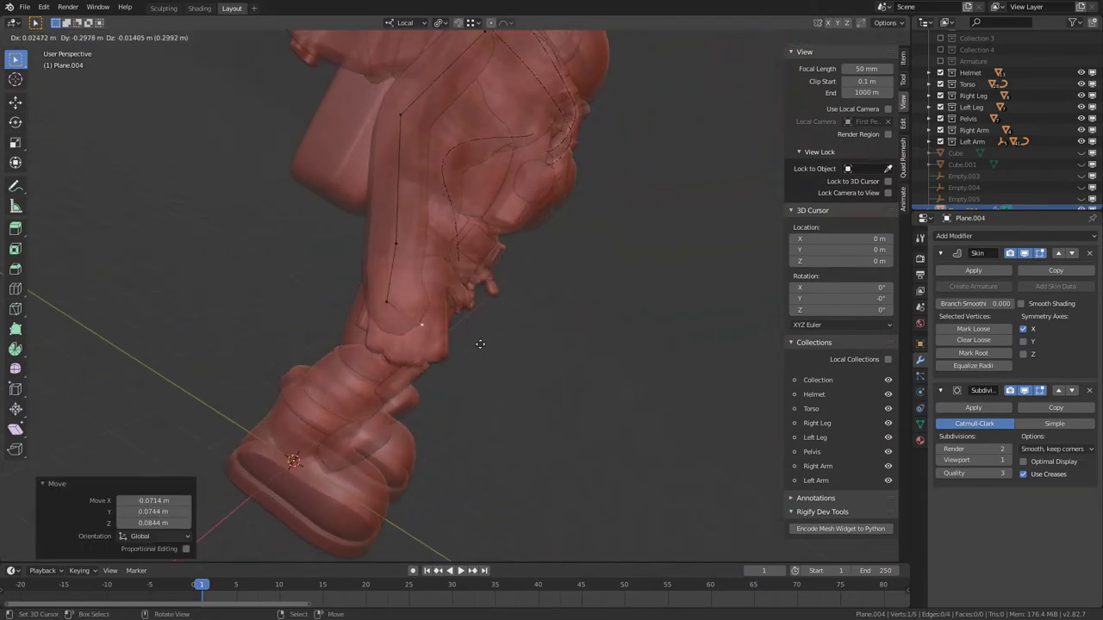
left_click(472, 354)
right_click(389, 300)
key("e")
left_click(374, 382)
right_click(389, 300)
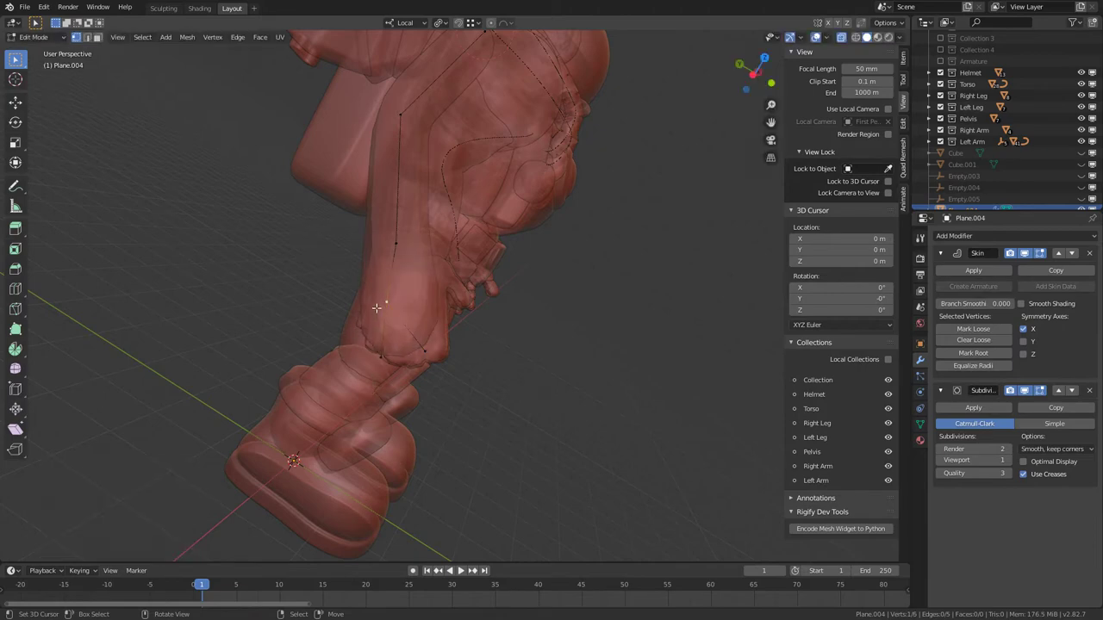
key("e")
left_click(348, 346)
key("e")
left_click(310, 323)
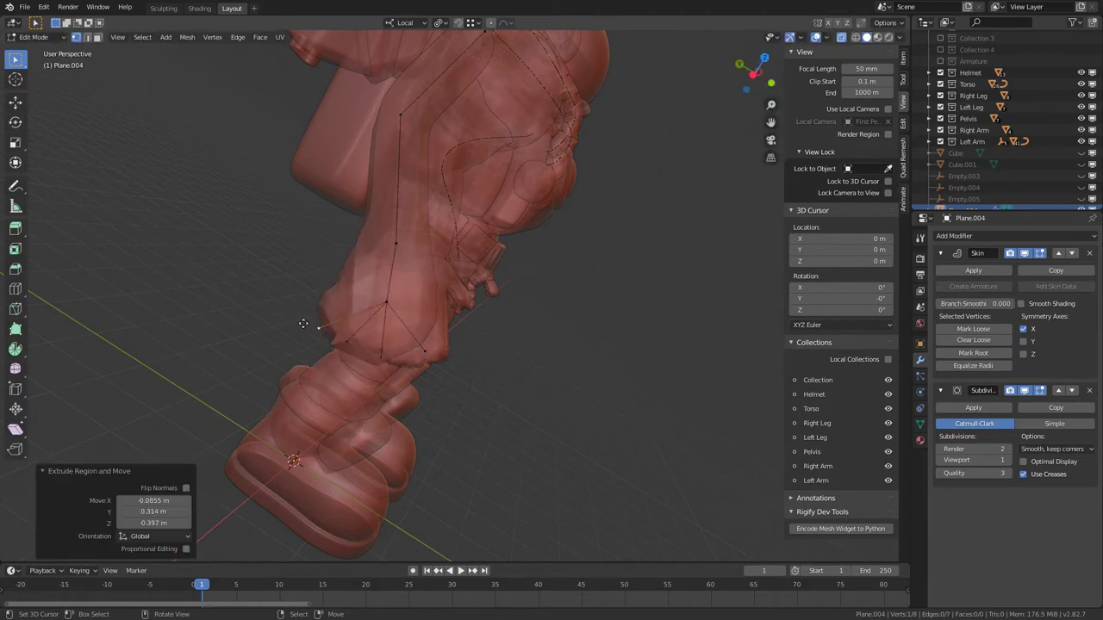
Move the palm vertex where the fingers meet by about 0.013 m in X, 0.067 m in Y and 0.111 m in Z
middle_click_drag(310, 322, 390, 301)
right_click(390, 303)
key("g")
left_click(395, 281)
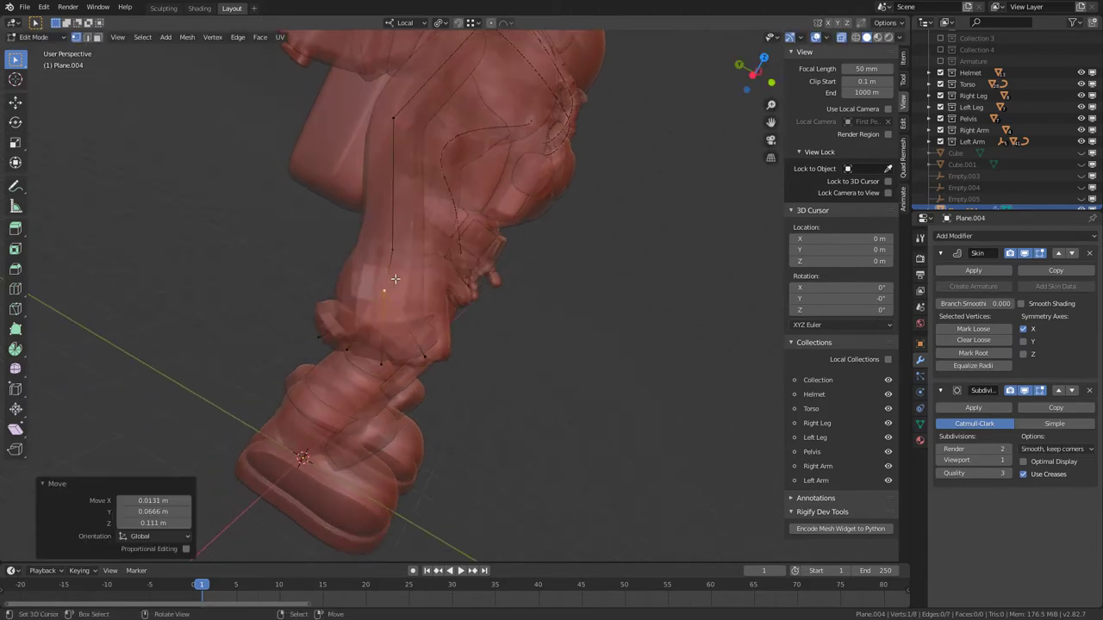
Extrude a thumb branch from the palm vertex by about 0.057 m in X, -0.366 m in Y and 0.151 m in Z, and check the hand in opaque display
key("e")
left_click(480, 284)
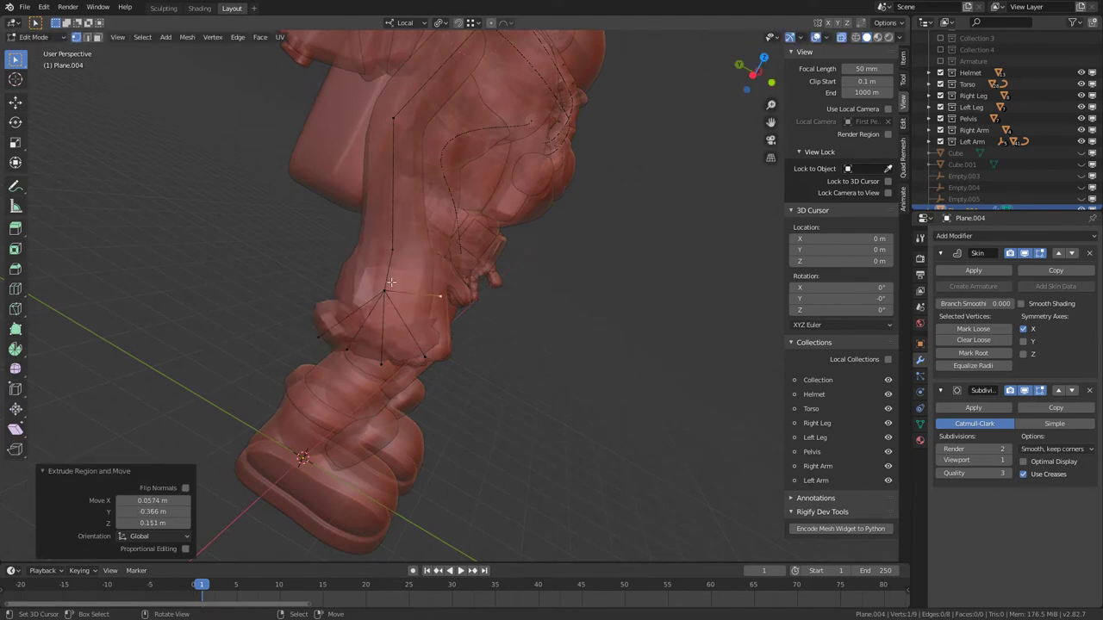
mouse_move(479, 285)
middle_mouse_down()
mouse_move(209, 214)
mouse_move(391, 223)
mouse_move(457, 250)
middle_mouse_up()
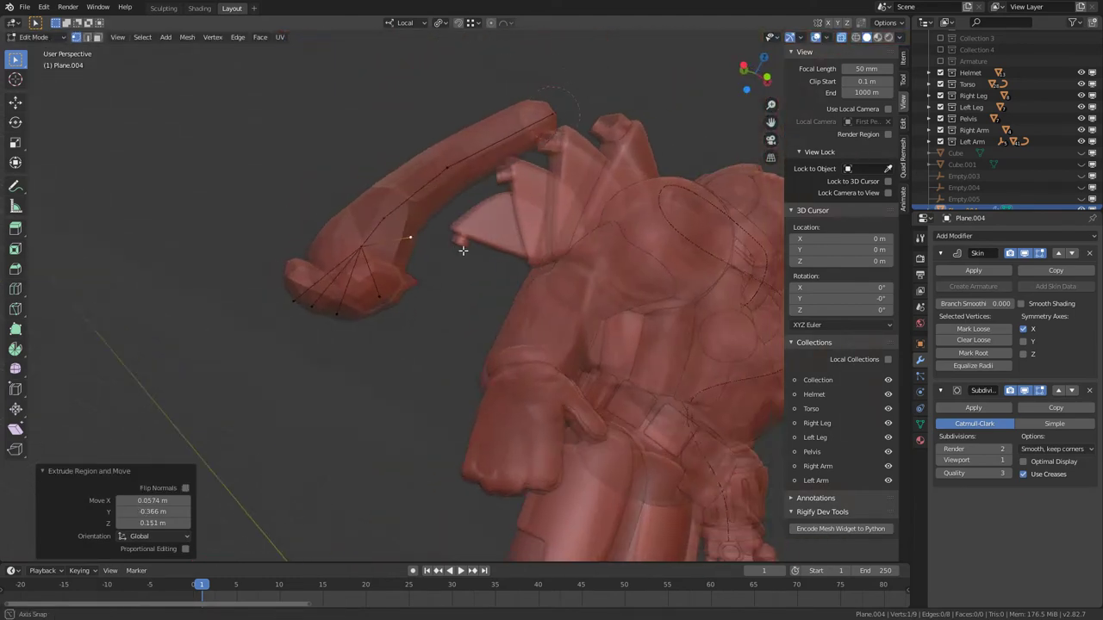
key("z")
left_click(465, 312)
middle_click_drag(465, 312, 329, 363)
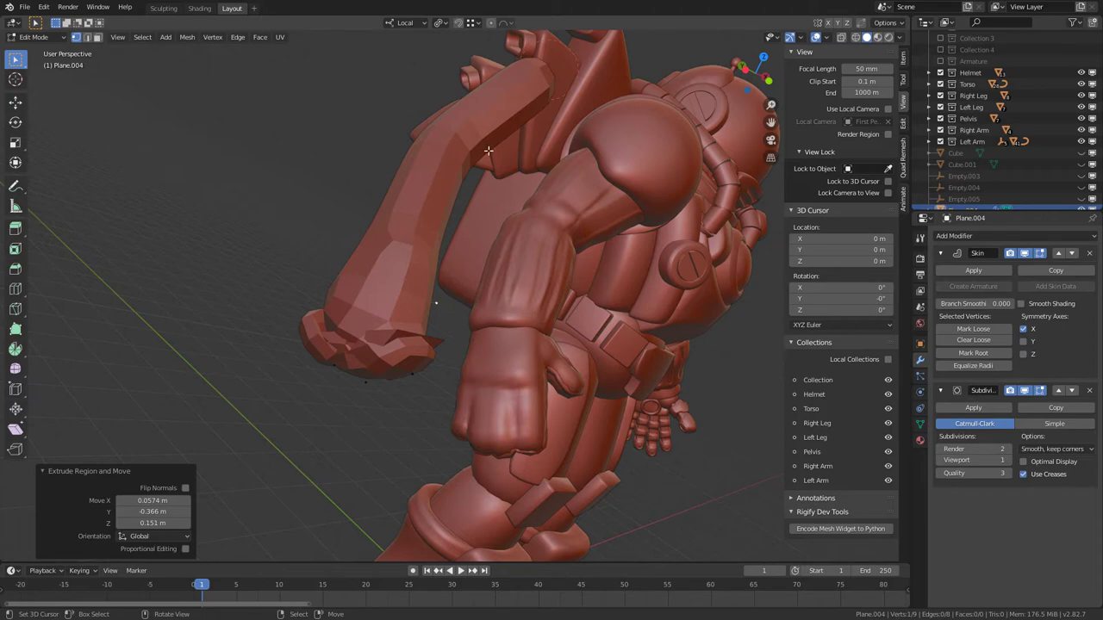
middle_click_drag(467, 231, 387, 356)
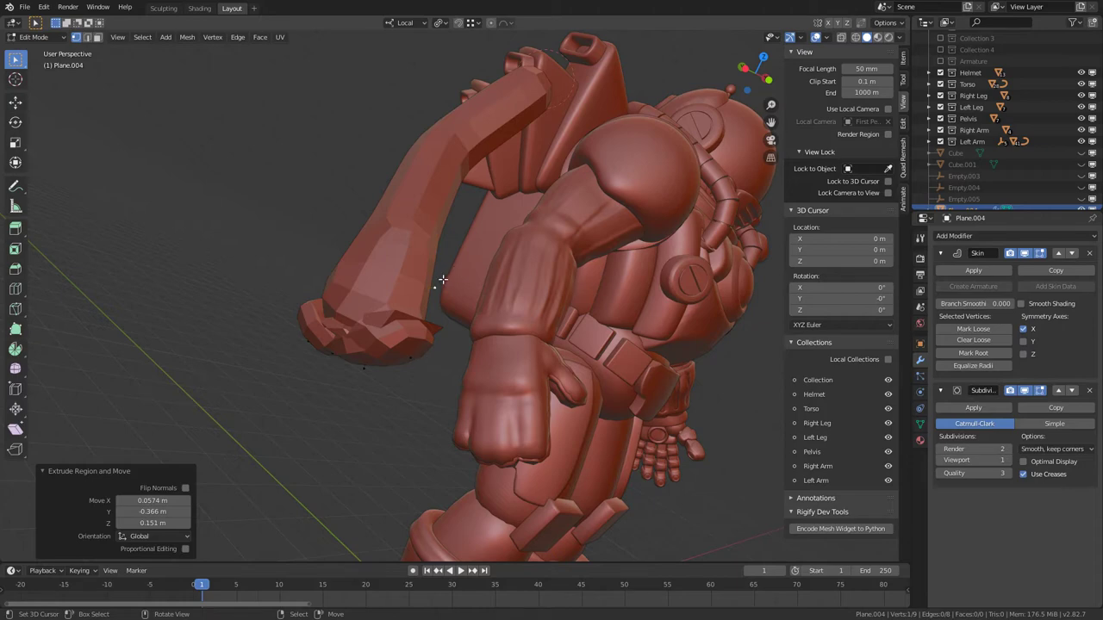
In X-ray display, select the four finger ends and the thumb end and resize their skin radius by about 0.183
key("z")
left_click(473, 368)
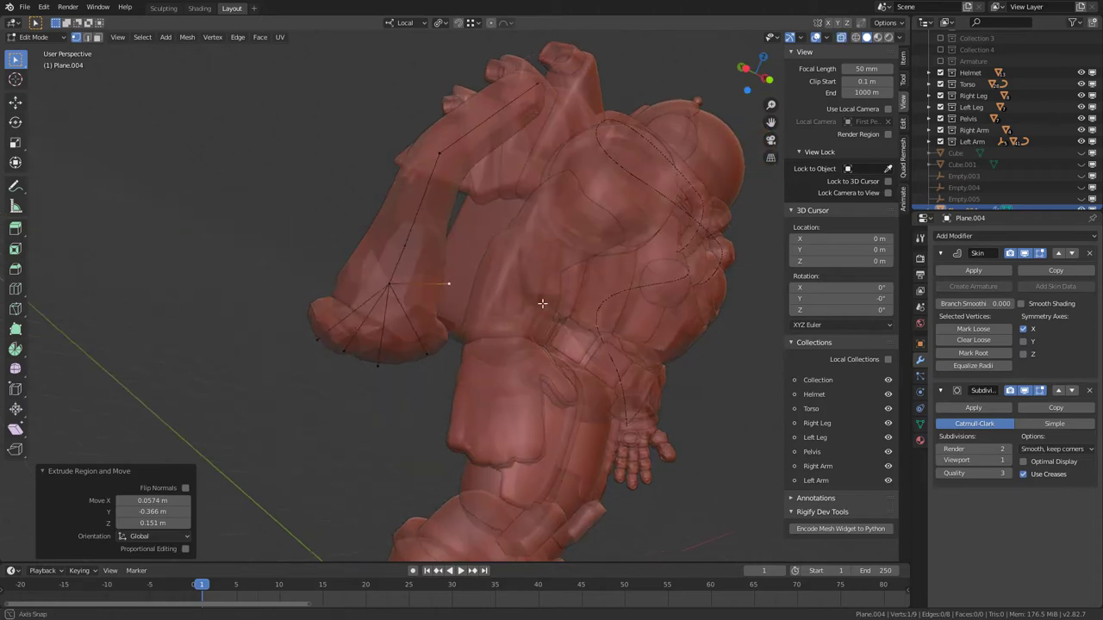
left_click(433, 355)
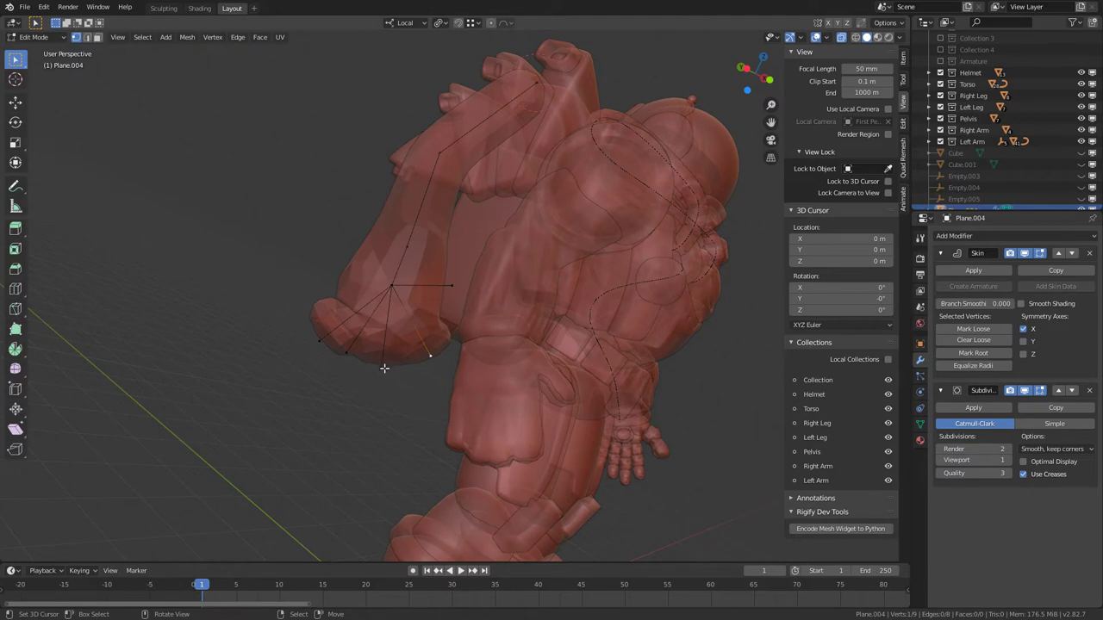
key("c")
scroll(410, 371, "down", 2)
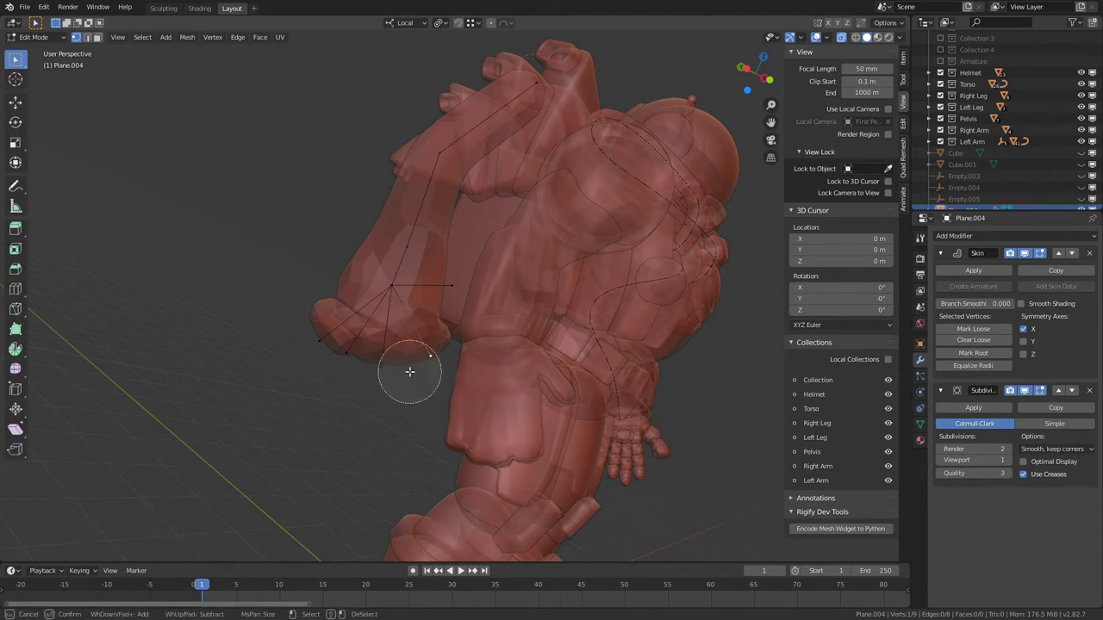
left_click_drag(421, 371, 315, 357)
key("Escape")
mouse_move(365, 374)
middle_mouse_down()
mouse_move(439, 295)
mouse_move(483, 282)
mouse_move(476, 294)
middle_mouse_up()
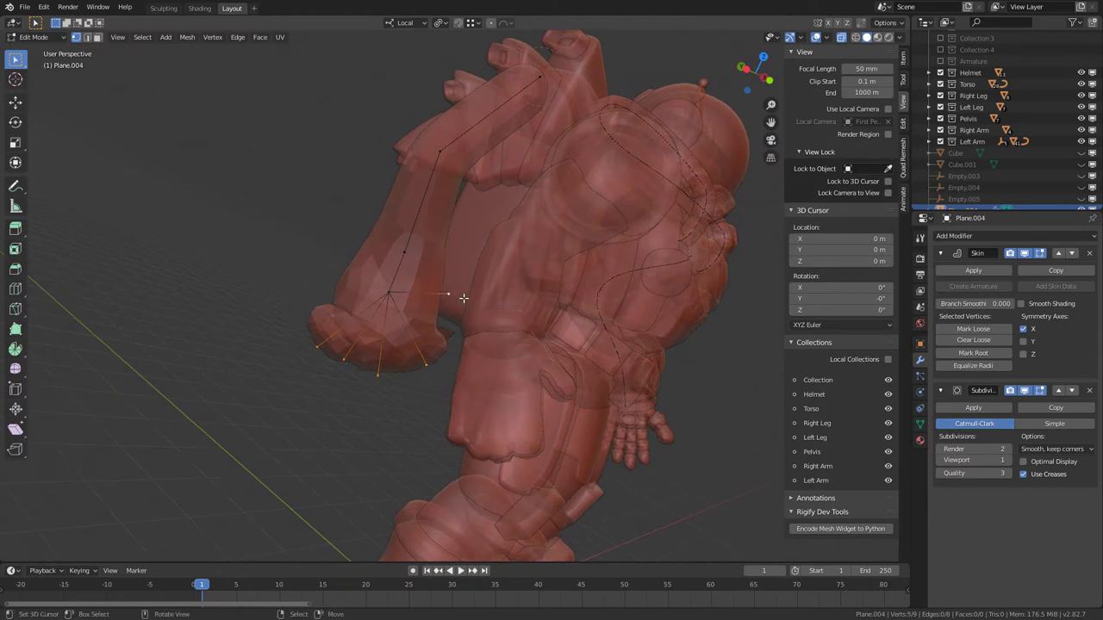
middle_click_drag(429, 258, 454, 194)
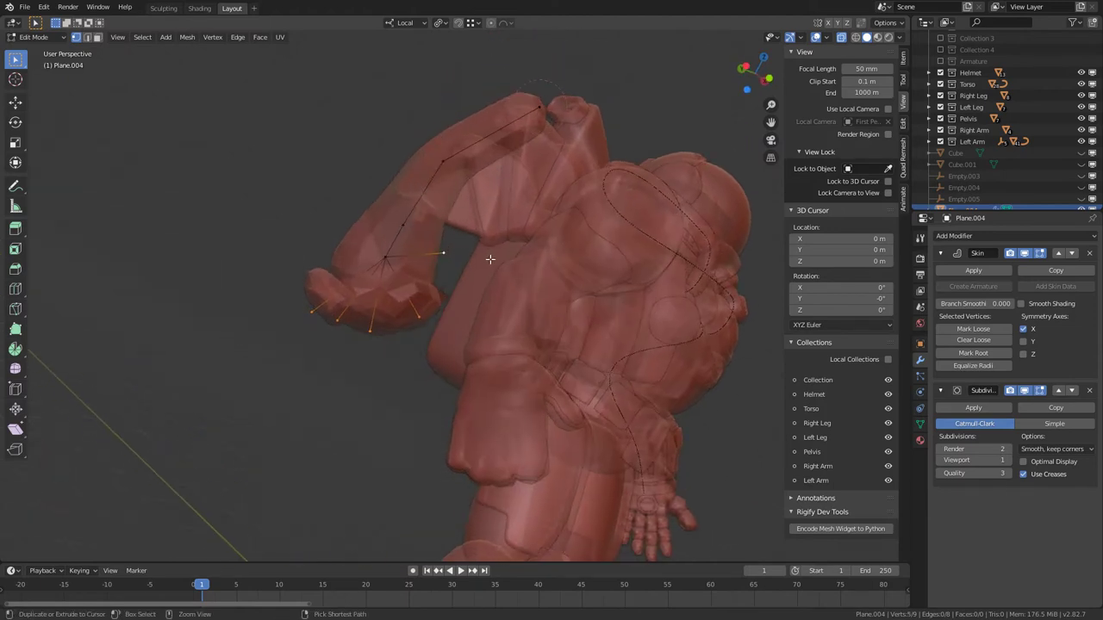
key("s")
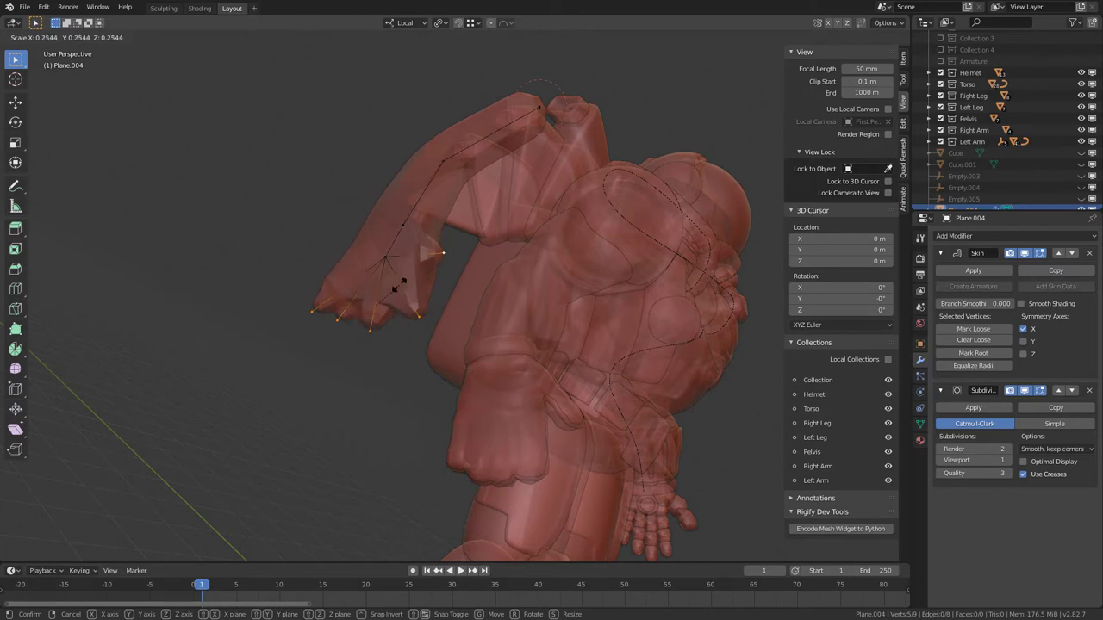
left_click(390, 289)
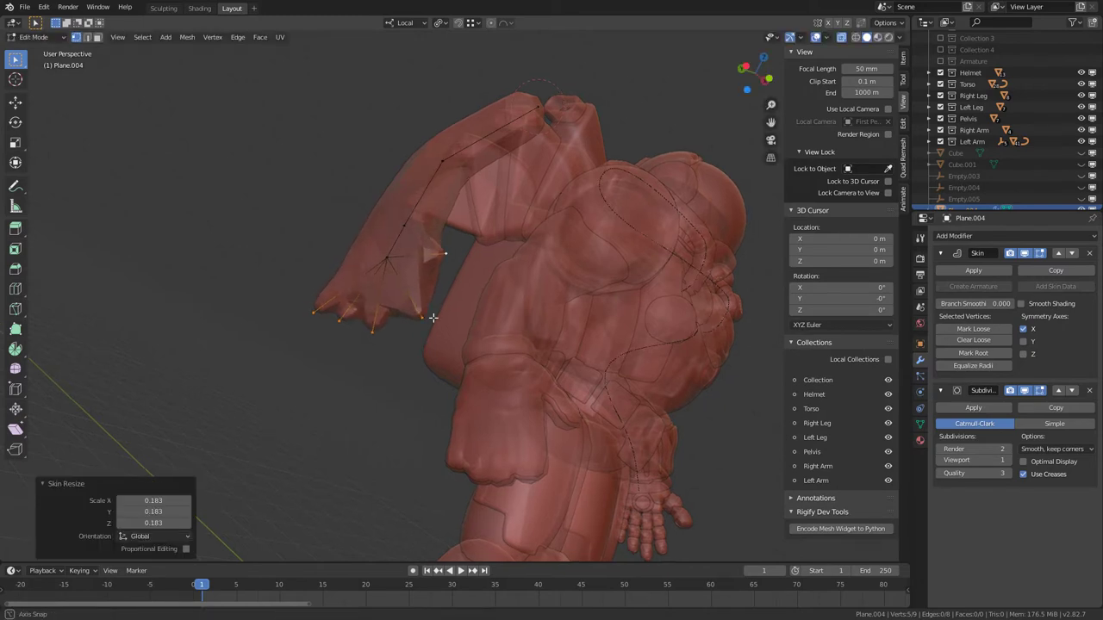
Reposition the four finger end vertices one by one so they fan out in an arc below the palm
middle_click_drag(390, 288, 443, 320)
key("g")
left_click(479, 368)
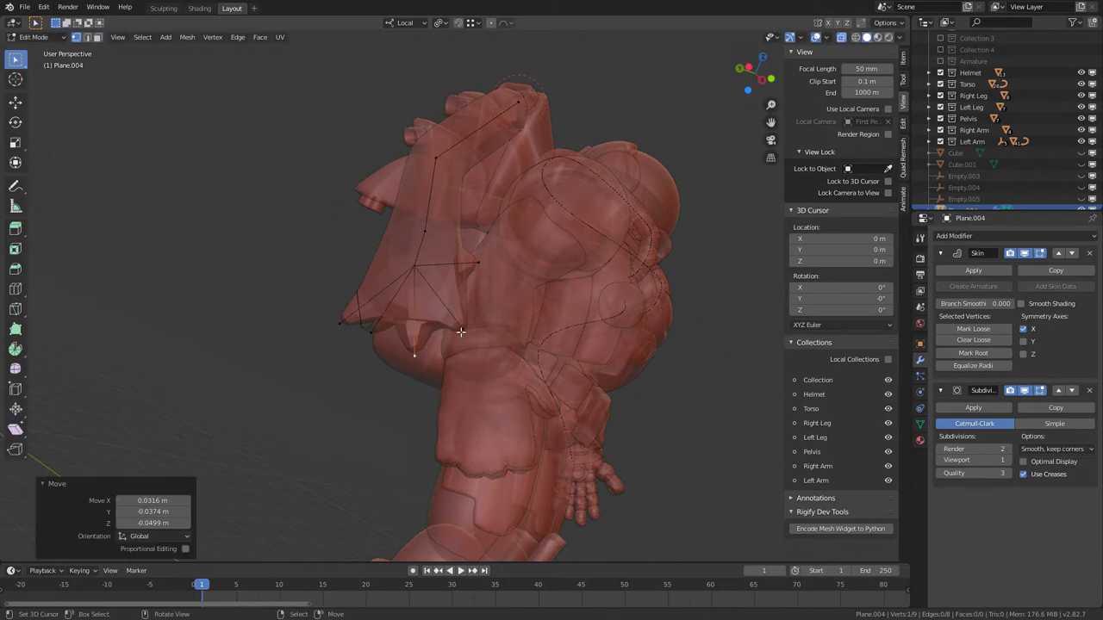
left_click(462, 333)
key("g")
left_click(429, 364)
left_click(370, 333)
key("g")
left_click(386, 357)
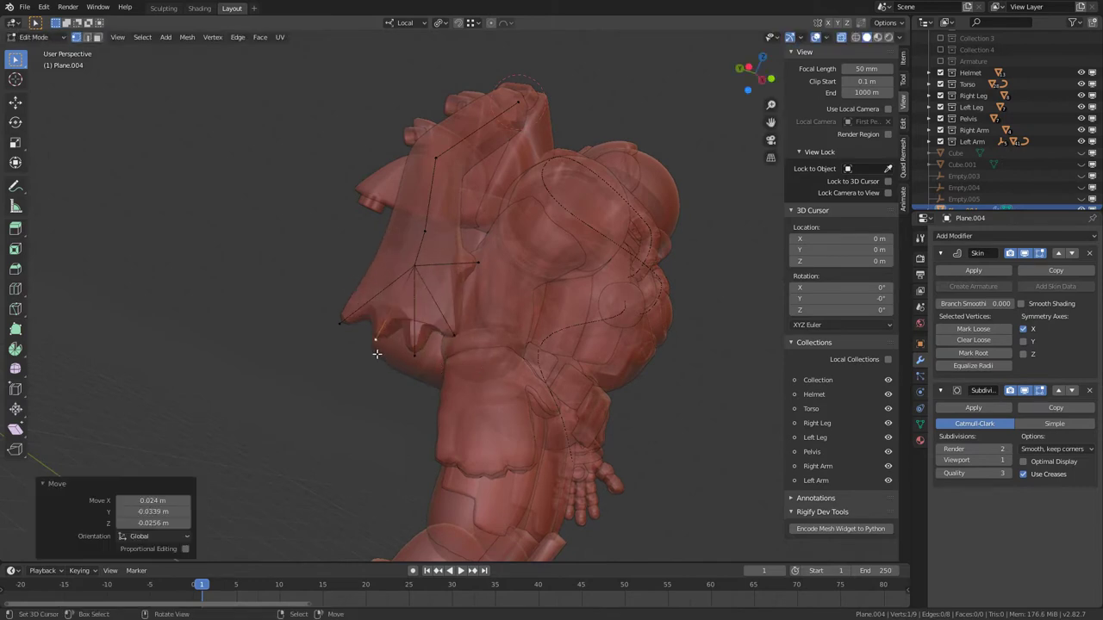
key("g")
left_click(347, 330)
Move the thumb end vertex by about 0.017 m in X, 0.007 m in Y and -0.088 m in Z
left_click(491, 262)
key("g")
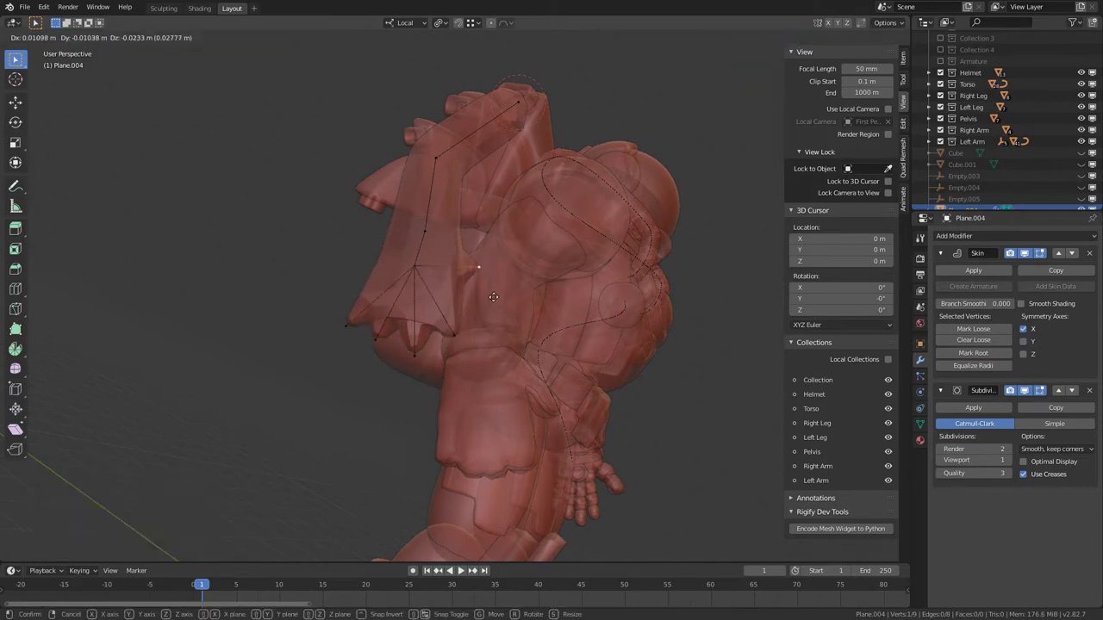
left_click(488, 301)
Select the four finger ends and the thumb end and extrude a further segment downward from each
key("c")
left_click_drag(331, 341, 449, 352)
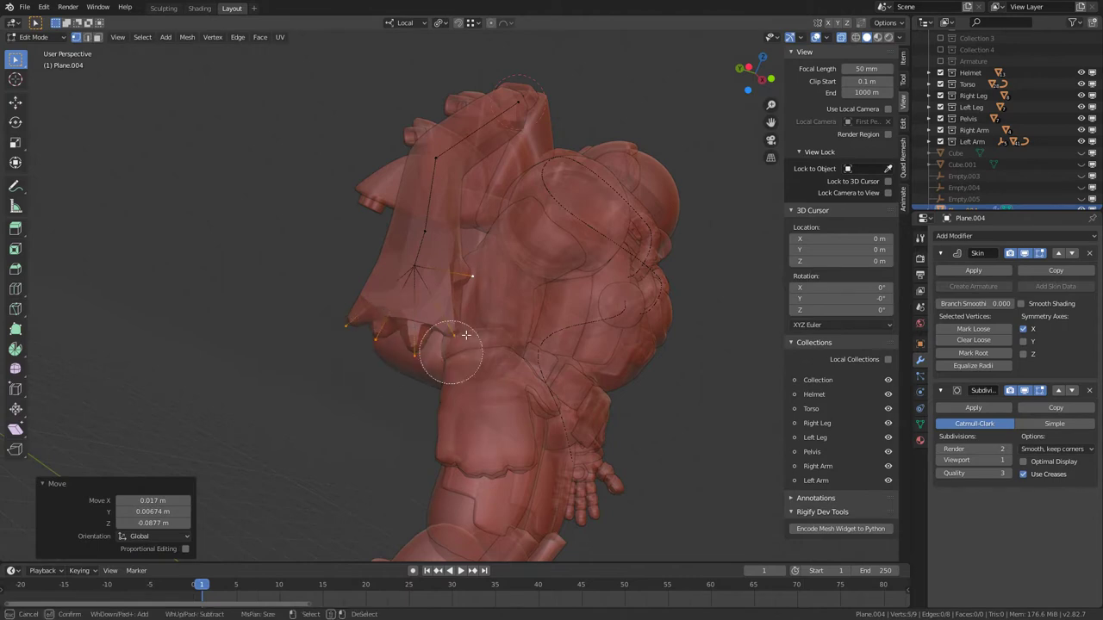
right_click(452, 371)
middle_click_drag(447, 348, 417, 429)
key("g")
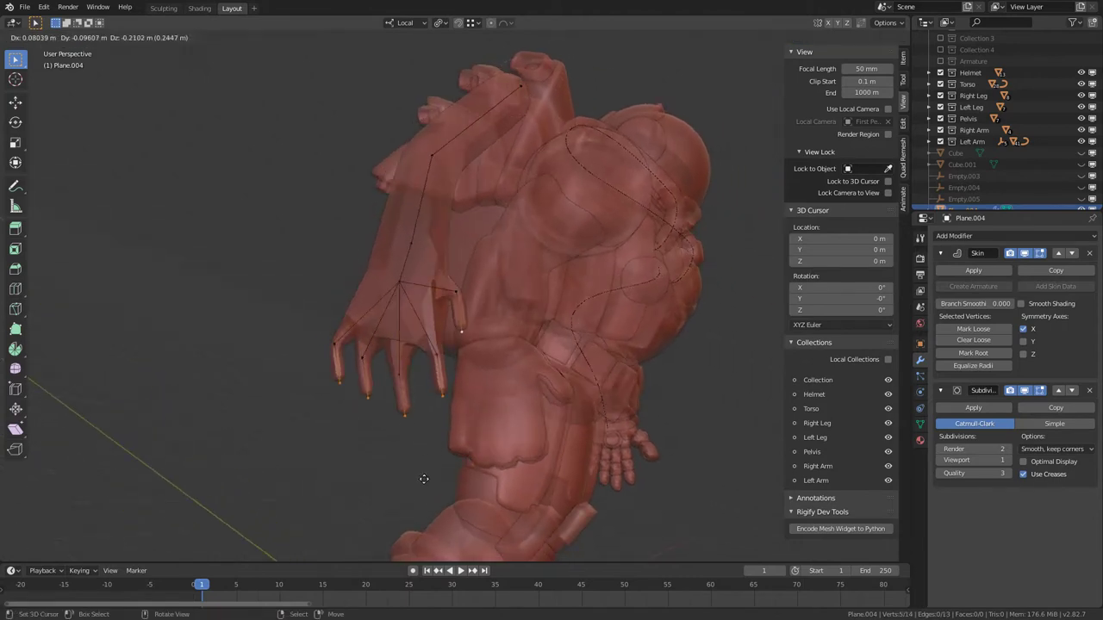
left_click(415, 486)
Move the thumb tip outward, and move the thumb's middle joint by about 0.027 m in X, -0.025 m in Y and -0.104 m in Z
right_click(455, 336)
key("g")
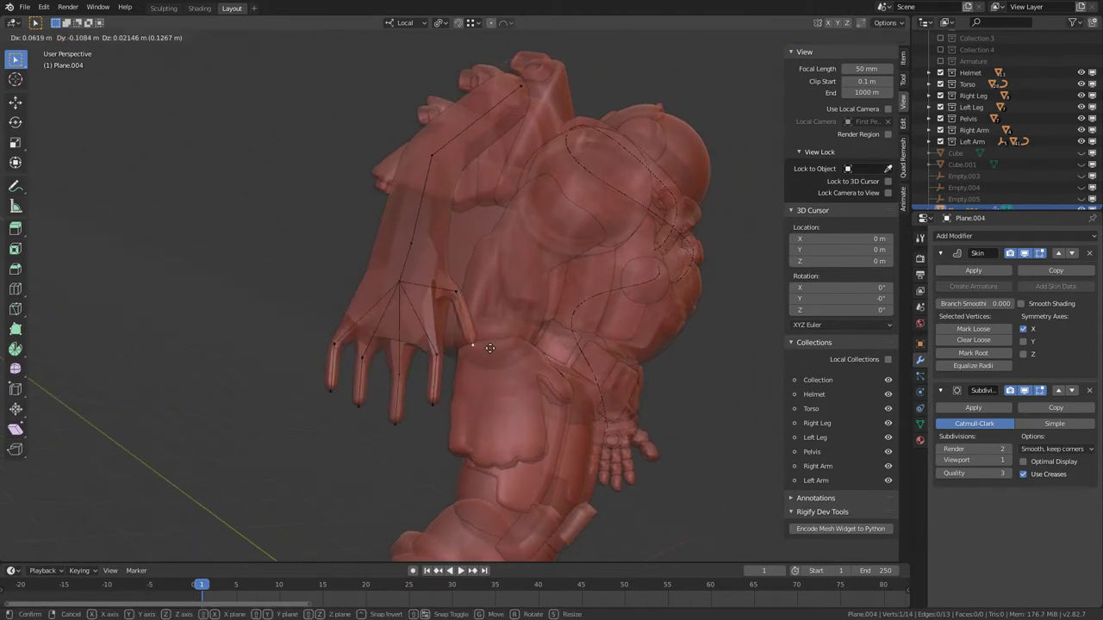
left_click(472, 349)
right_click(454, 296)
key("g")
left_click(452, 339)
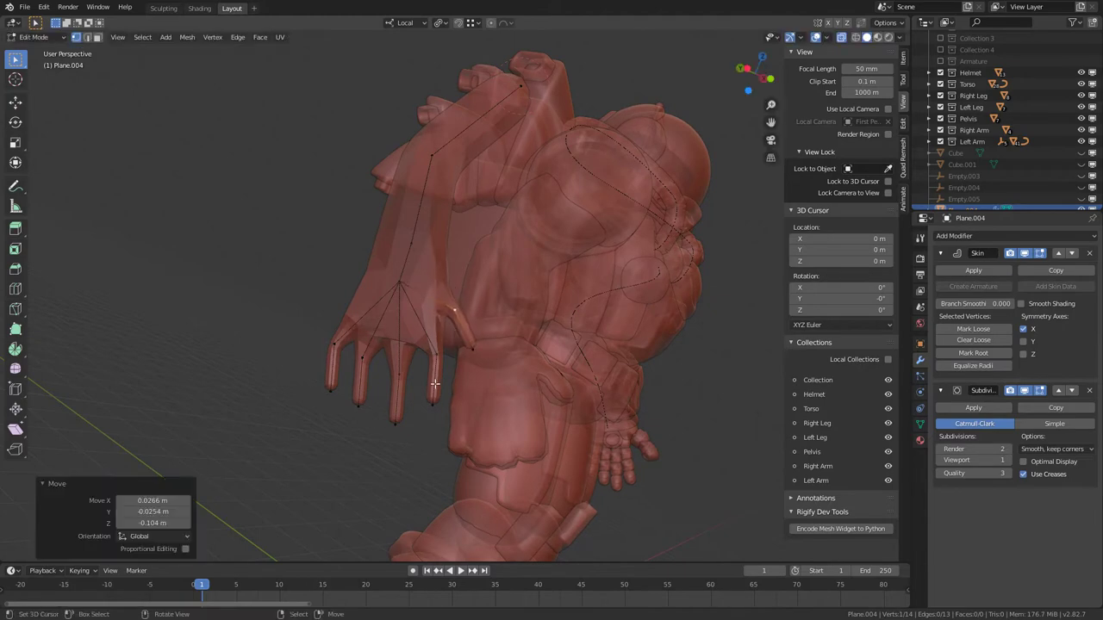
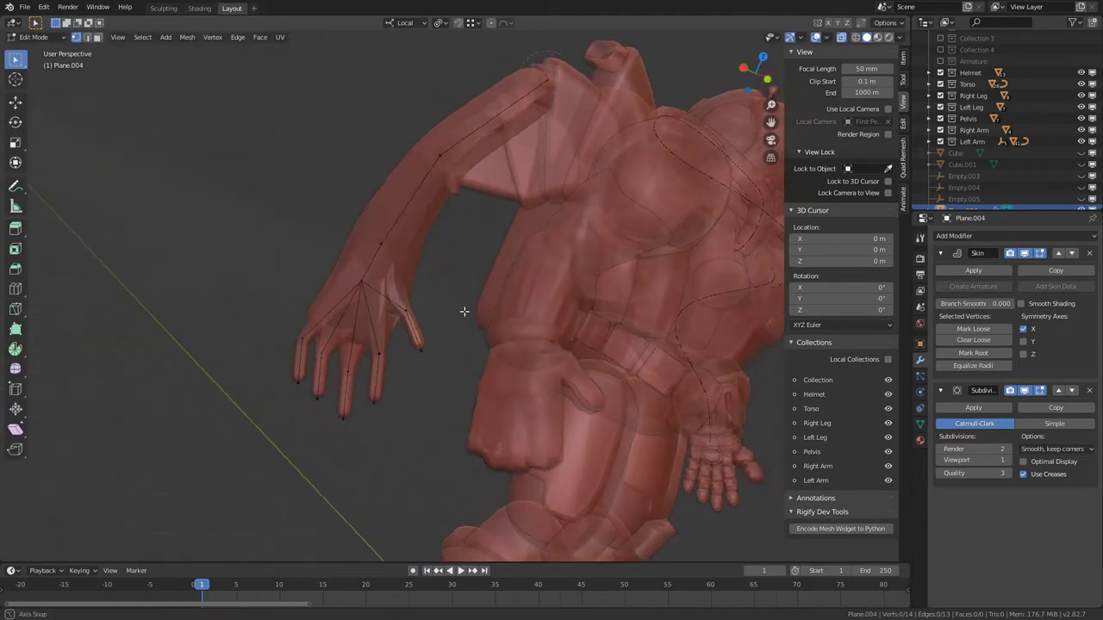
Select all the finger and thumb vertices beyond the palm and enlarge their skin radius
left_click_drag(480, 312, 290, 401)
right_click(318, 366)
middle_click_drag(583, 335, 573, 335)
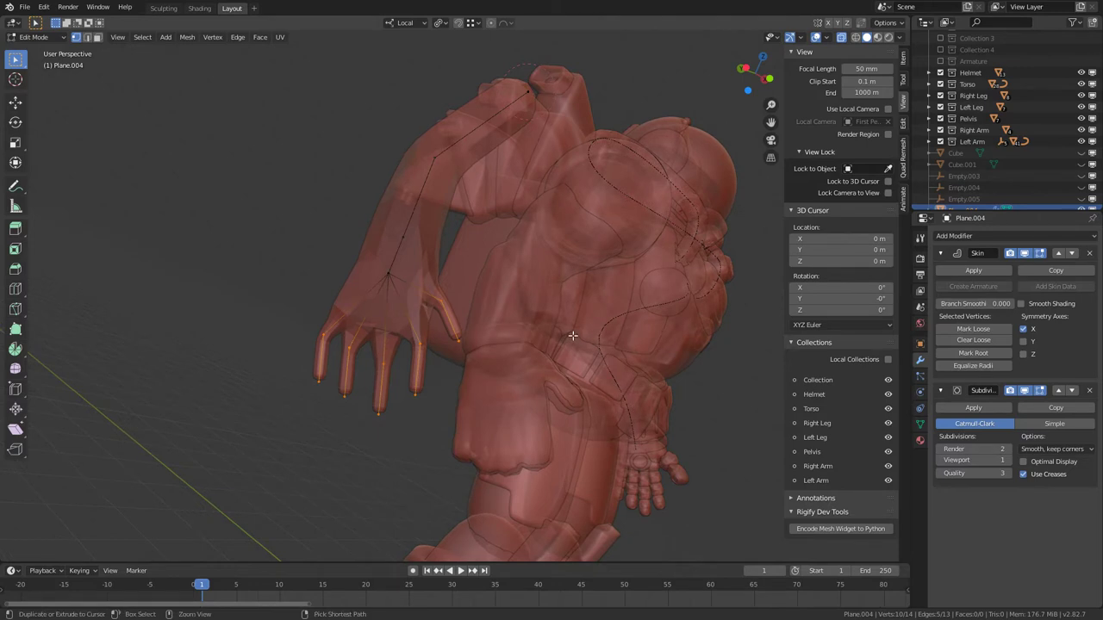
left_click(668, 291)
Reposition the two-vertex segments of the two middle fingers one after the other, rotating the finger segment nearer the index finger as well
left_click(349, 354)
left_click(345, 394, "shift")
middle_click_drag(347, 394, 479, 392)
key("g")
left_click(465, 403)
left_click(460, 362)
left_click(463, 408, "shift")
key("g")
left_click(462, 420)
key("r")
left_click(506, 372)
Select the two vertices of the index finger segment and adjust its placement and angle with moves and a rotation
left_click(498, 335)
left_click(502, 383, "shift")
key("g")
left_click(495, 399)
key("r")
left_click(510, 384)
key("g")
left_click(514, 366)
Select the thumb's joint and tip vertices and move them by about 0.011 m in X, -0.011 m in Y and -0.028 m in Z
left_click(505, 293)
left_click(527, 328, "shift")
key("g")
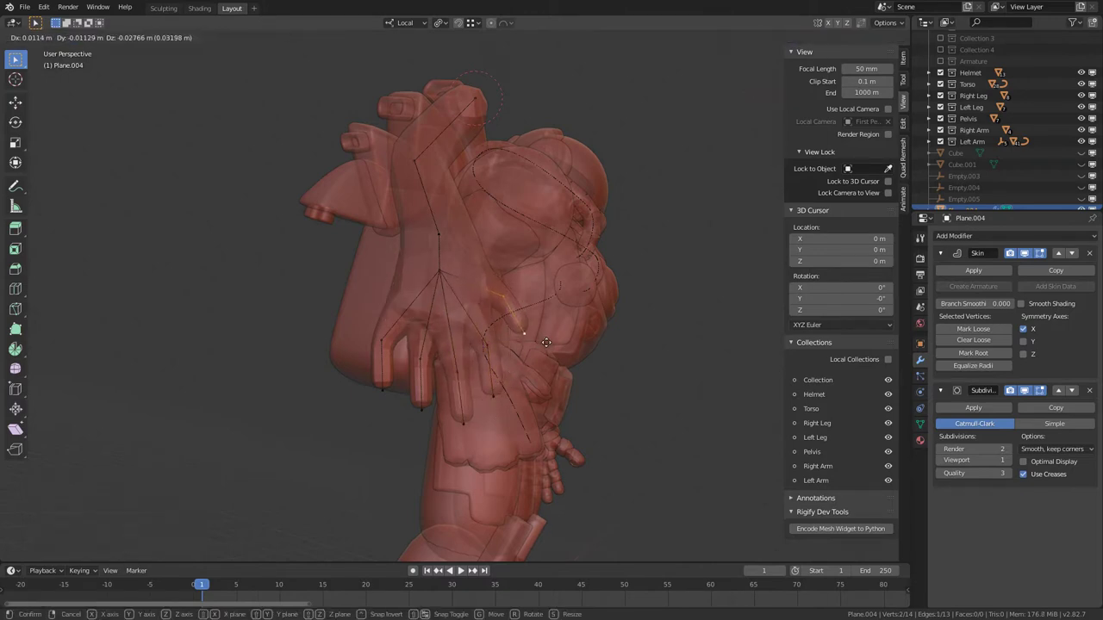
left_click(546, 343)
Move the little finger's segment, finishing by about -0.014 m in X, 0.028 m in Y and 0.030 m in Z, and nudge another hand vertex
right_click(382, 387, "shift")
key("g")
left_click(392, 373)
middle_click_drag(394, 371, 464, 285)
key("g")
left_click(408, 289)
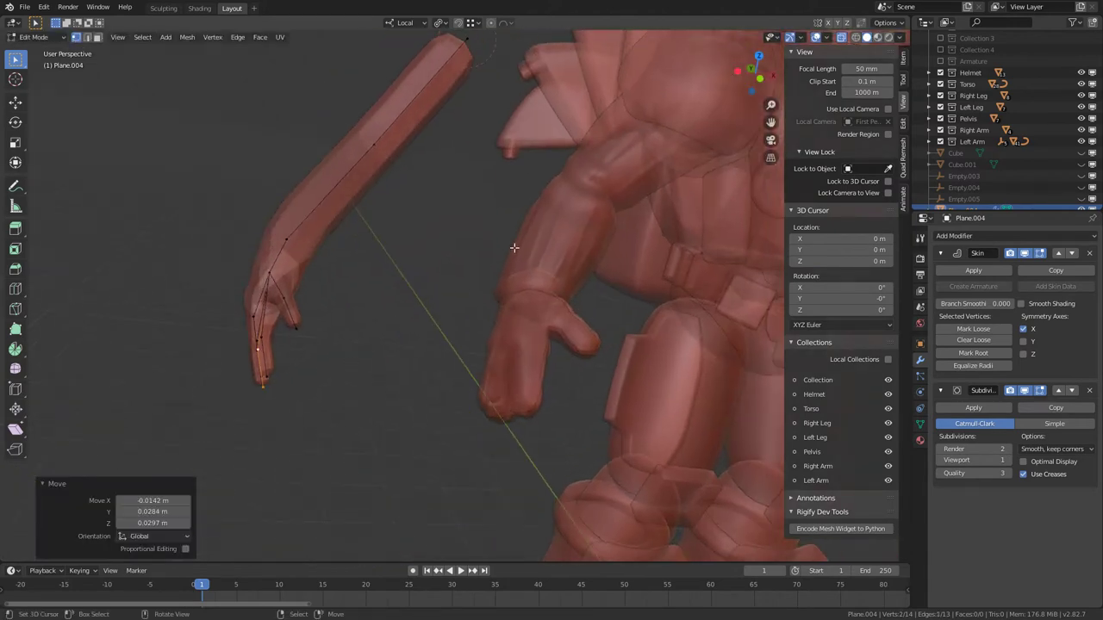
middle_click_drag(219, 265, 397, 316)
left_click(456, 296)
key("g")
left_click(462, 310)
left_click(458, 292)
Insert a vertex in the forearm edge and slide it toward the wrist with a factor of about 0.74
scroll(396, 317, "up", 3)
middle_click_drag(455, 341, 383, 225, "shift")
key("ctrl+r")
left_click(391, 265)
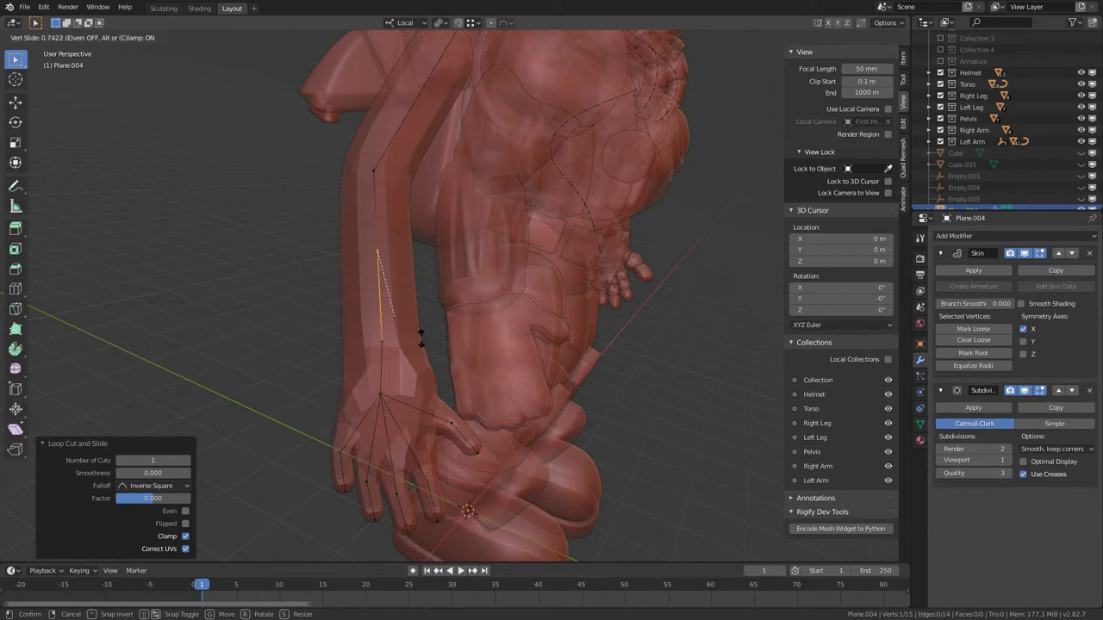
left_click(421, 344)
middle_click_drag(420, 344, 374, 250)
left_click(457, 291)
Select the two forearm vertices above the palm and move them closer to the hand
left_click(365, 216)
left_click(374, 197, "shift")
key("g")
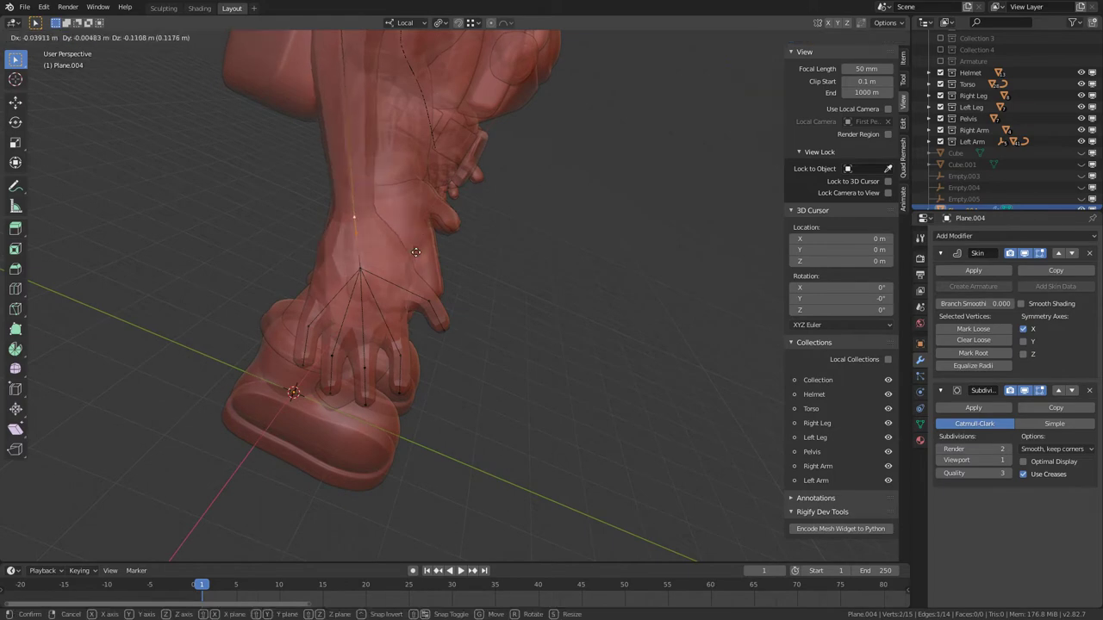
left_click(374, 207)
Move the little finger's segment by about -0.027 m in X, 0.017 m in Y and -0.021 m in Z, and adjust it from another angle
middle_click_drag(374, 207, 509, 357)
left_click(509, 357)
key("g")
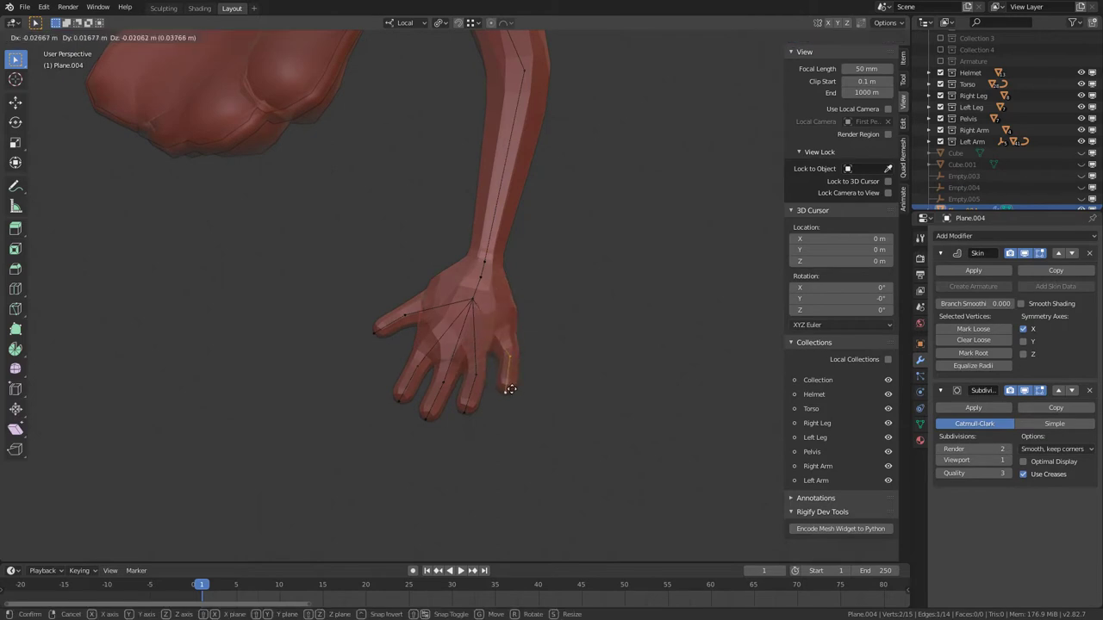
left_click(509, 388)
middle_click_drag(517, 362, 448, 251)
key("g")
left_click(391, 289)
Select the shoulder and elbow vertices and resize their skin radius by 1.969
middle_click_drag(391, 289, 574, 326)
left_click(549, 192, "ctrl")
key("s")
left_click(752, 329)
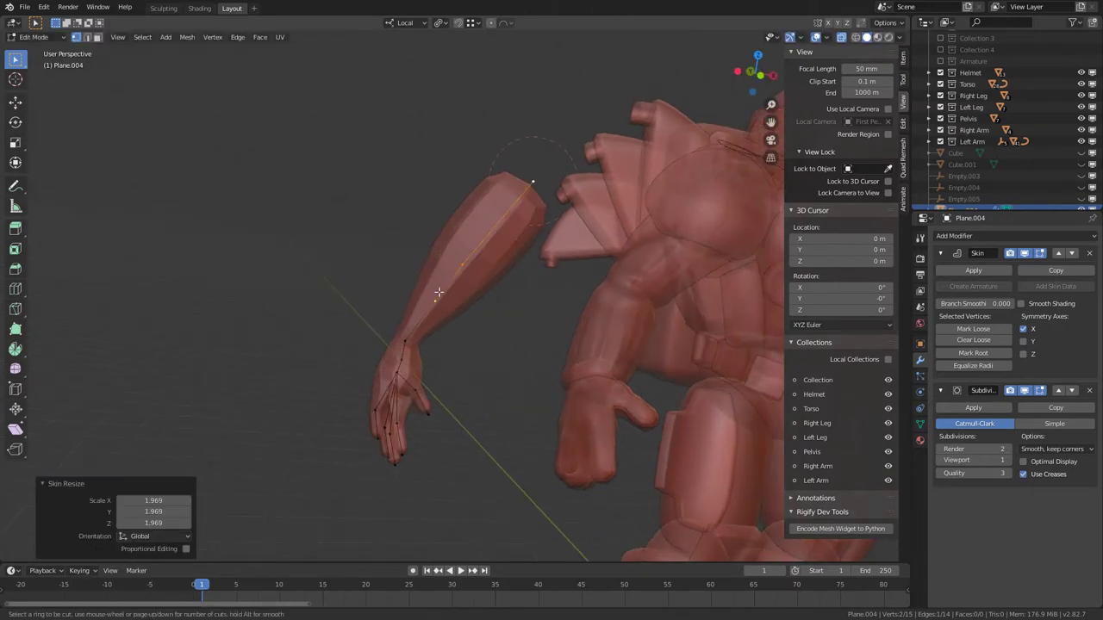
Insert a vertex in the forearm edge below the elbow and slide it with factor 0.627
left_click(439, 293)
right_click(428, 337)
key("g")
left_click(423, 313)
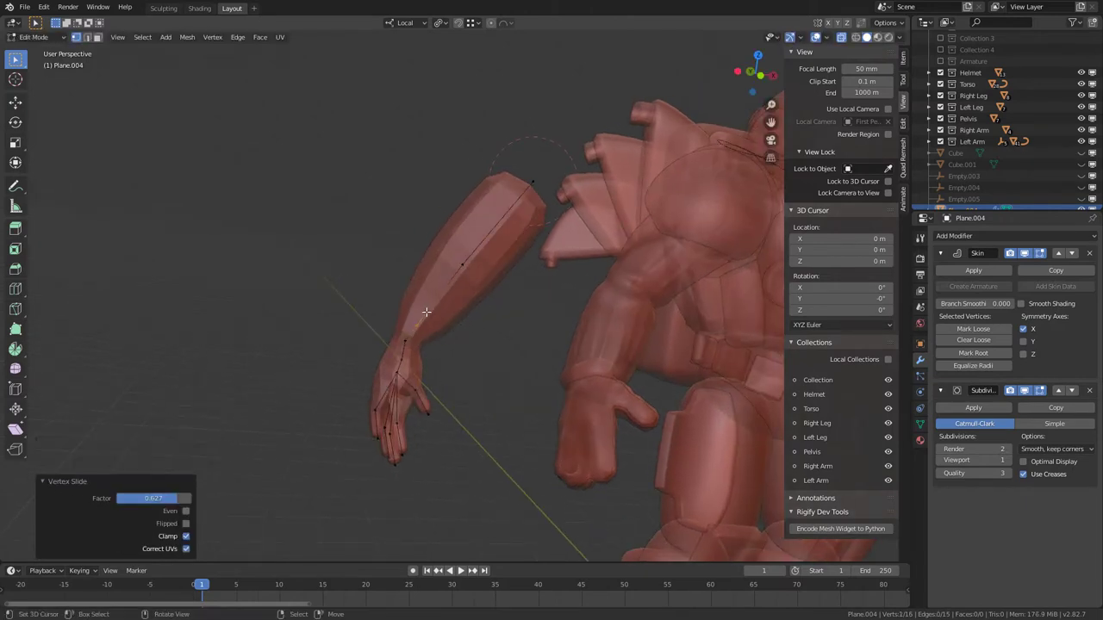
Adjust the skin radius of the new forearm vertex and slide it close to the wrist with factor 0.924
middle_click_drag(462, 308, 595, 249)
scroll(409, 302, "up", 3)
left_click(590, 302)
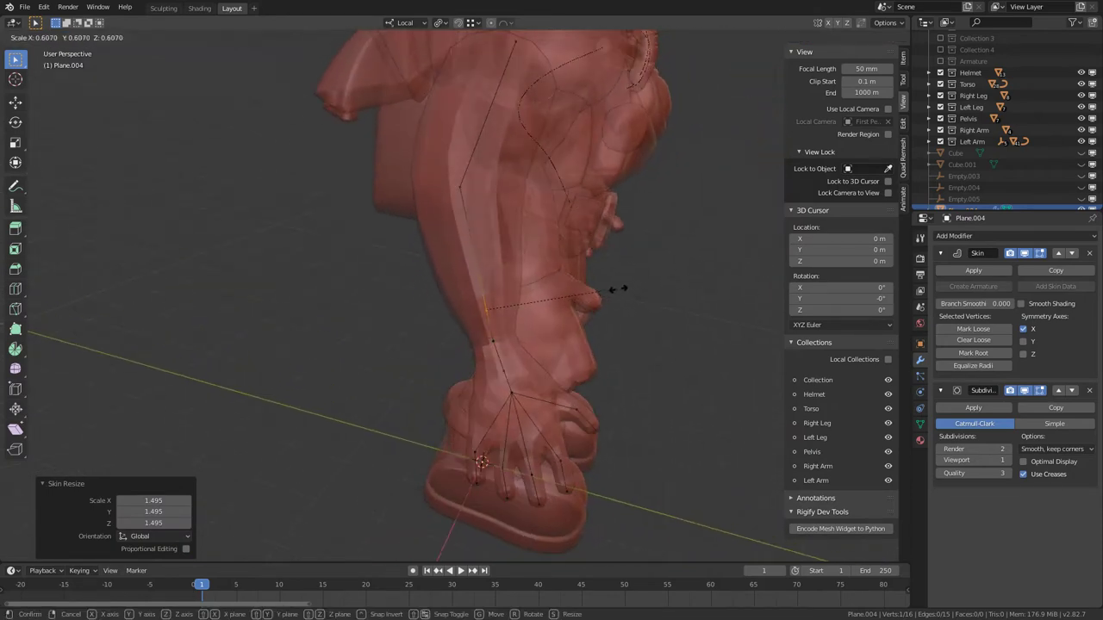
left_click(548, 316)
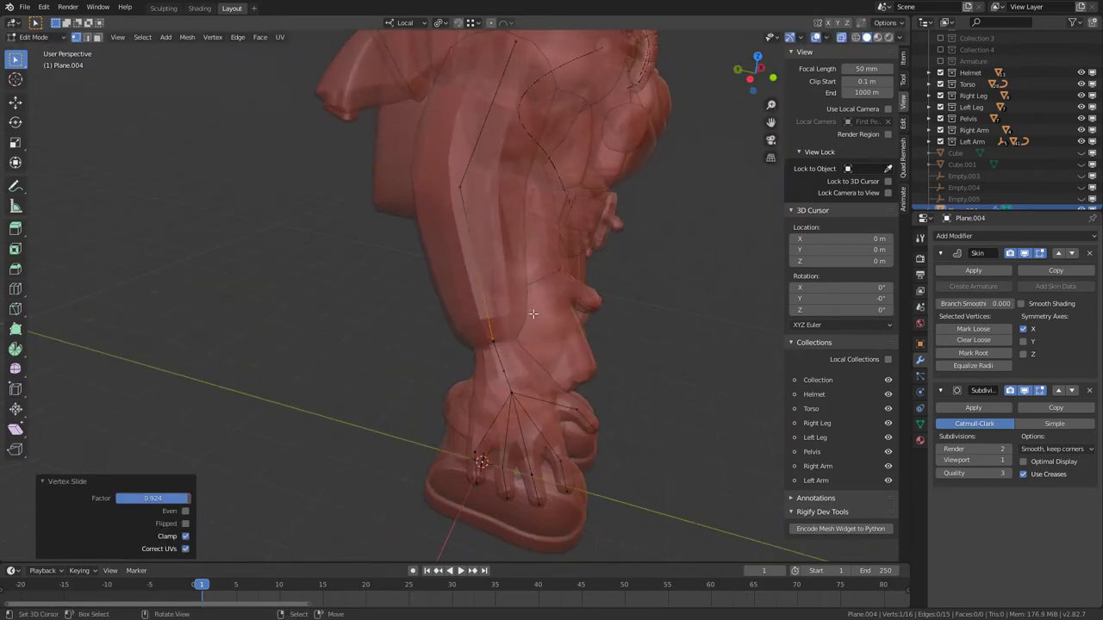
left_click(500, 336)
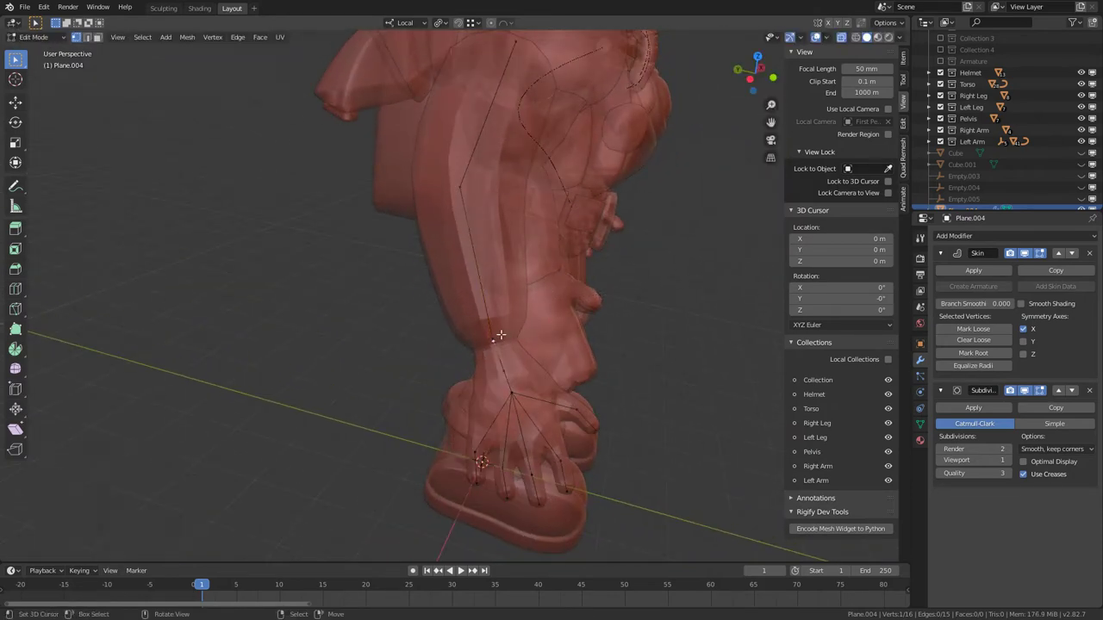
left_click(663, 304)
Insert another vertex midway along the forearm, resize its skin radius and adjust its position
middle_click_drag(559, 288, 581, 332)
key("ctrl+r")
left_click(454, 290)
left_click(454, 290)
key("ctrl+a")
left_click(522, 293)
key("g")
left_click(534, 304)
Insert a vertex just below the elbow and slide it toward the elbow with factor 0.659
left_click(427, 327)
key("g")
key("g")
left_click(579, 334)
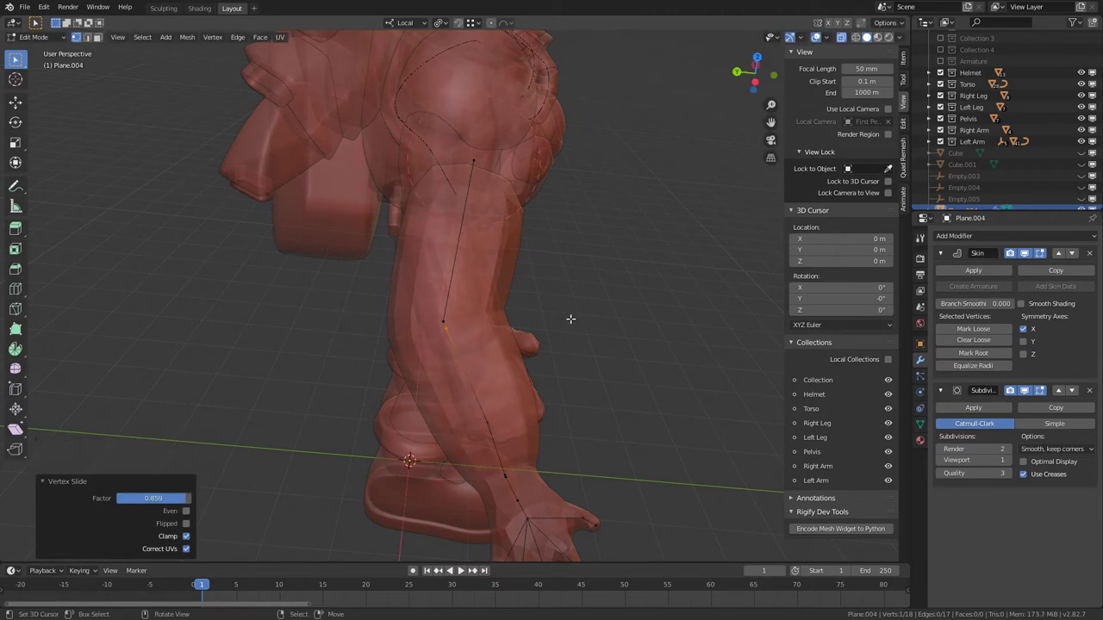
left_click(487, 303)
Insert a vertex in the upper arm edge and slide it down to just above the elbow
right_click(441, 314)
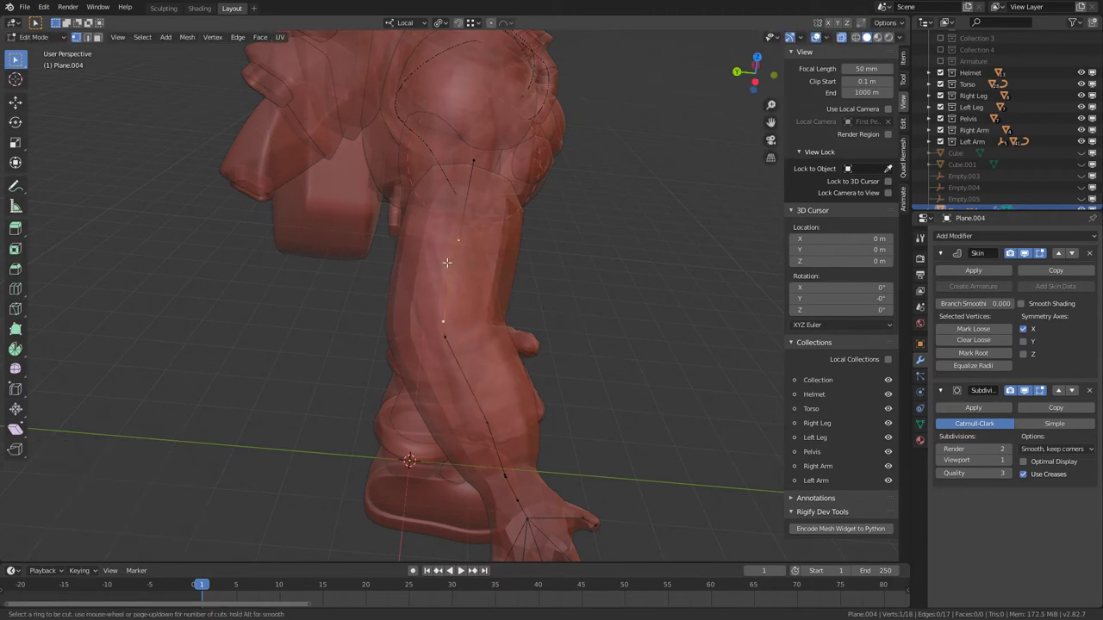
left_click(447, 262)
key("g")
left_click(435, 343)
Resize the elbow vertex's skin radius by 0.477
right_click(445, 321)
key("ctrl+a")
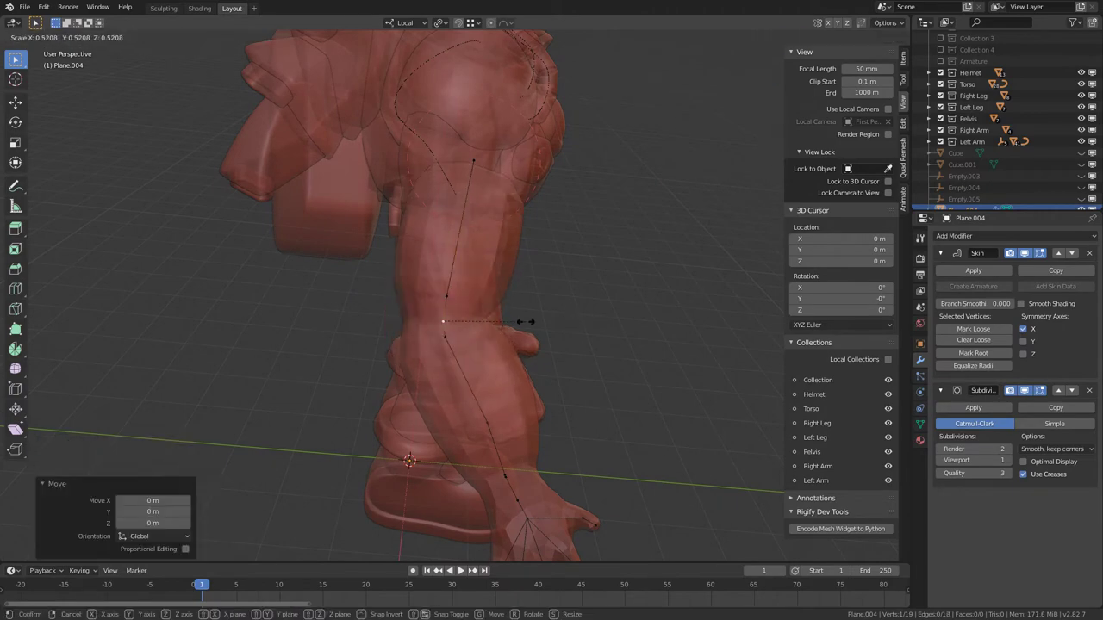
middle_click_drag(529, 319, 455, 197)
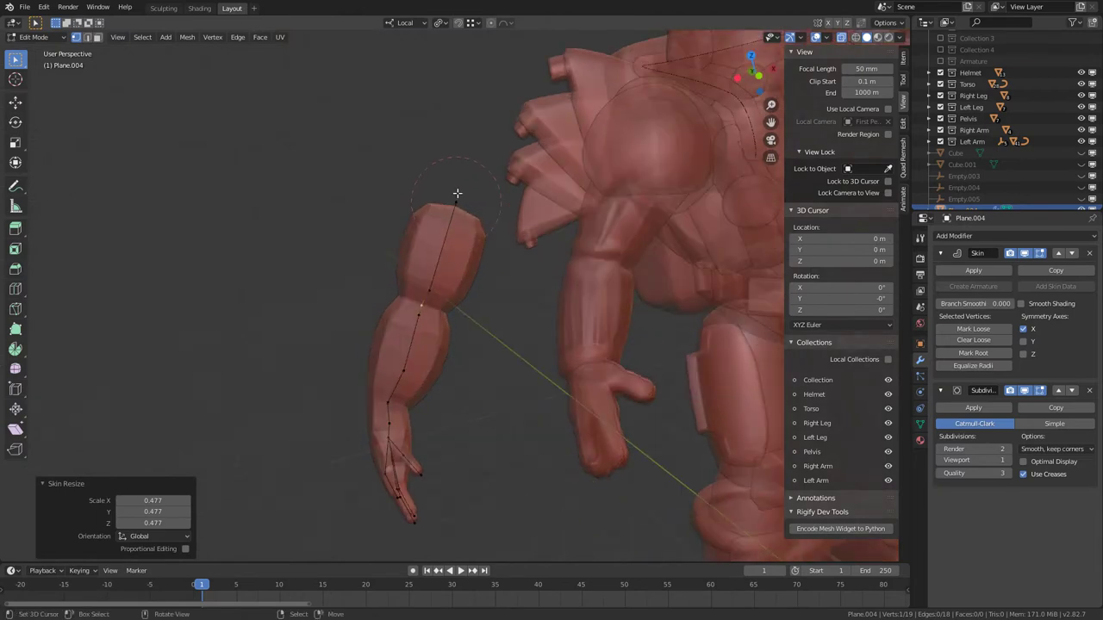
Insert a vertex in the upper arm and move it toward the shoulder by 0.116 m in X, 0.0198 m in Y and 0.219 m in Z
left_click(455, 204)
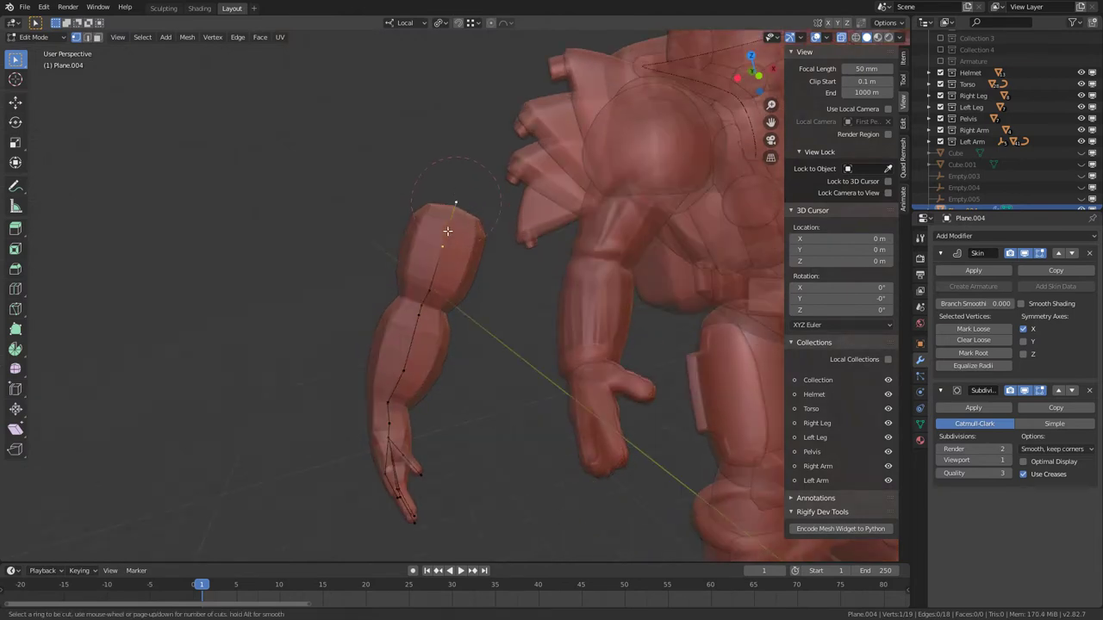
left_click(447, 231)
key("g")
left_click(440, 187)
Examine the arm and hand in opaque display and return to X-ray display
mouse_move(441, 187)
middle_mouse_down()
mouse_move(530, 195)
mouse_move(483, 197)
mouse_move(524, 199)
mouse_move(492, 238)
middle_mouse_up()
mouse_move(531, 287)
middle_mouse_down()
mouse_move(404, 290)
mouse_move(562, 311)
middle_mouse_up()
scroll(409, 288, "up", 2)
key("z")
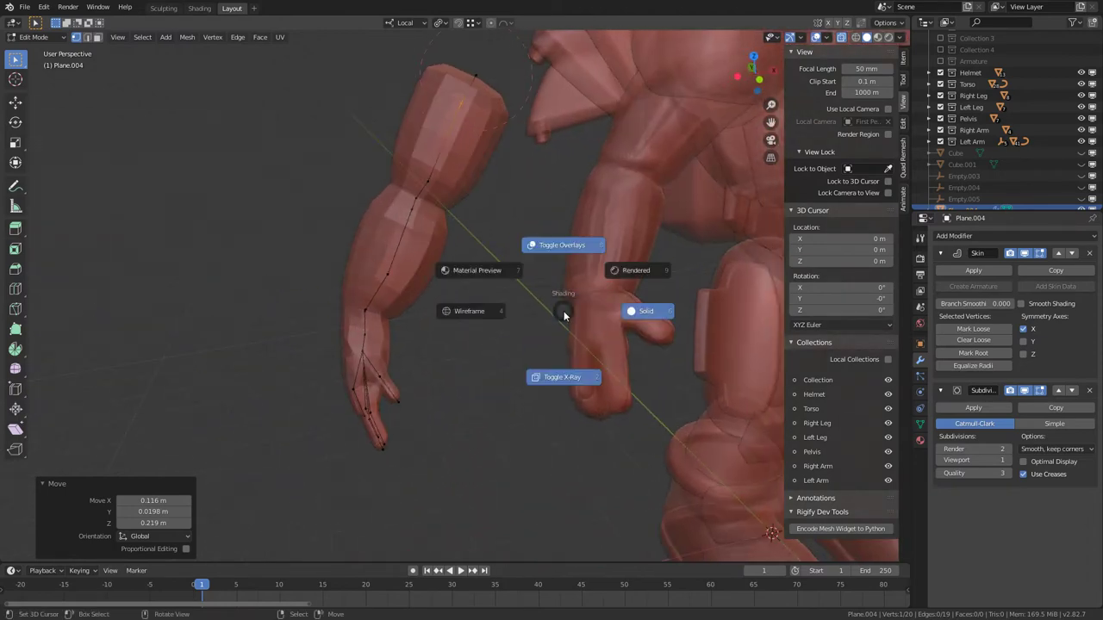
left_click(568, 379)
mouse_move(568, 379)
middle_mouse_down()
mouse_move(526, 285)
mouse_move(641, 232)
mouse_move(303, 201)
mouse_move(475, 279)
mouse_move(362, 250)
mouse_move(331, 255)
mouse_move(451, 298)
middle_mouse_up()
scroll(303, 201, "up", 2)
key("z")
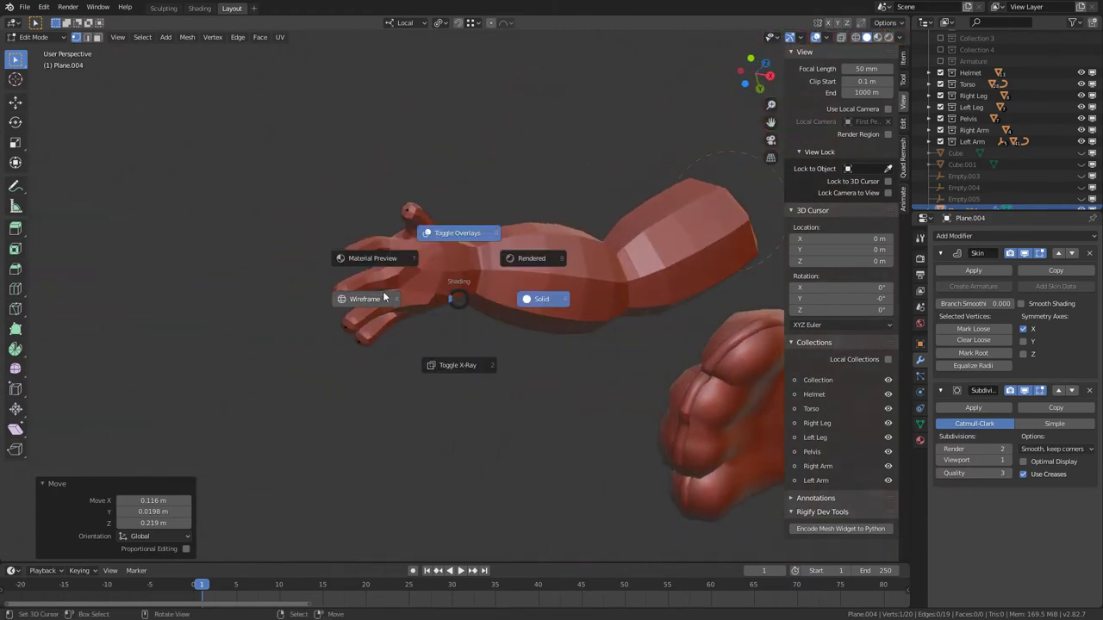
left_click(474, 353)
Switch off X-ray and move a finger segment by about -0.079 m in X, -0.019 m in Y and 0.056 m in Z
middle_click_drag(378, 291, 576, 361)
key("z")
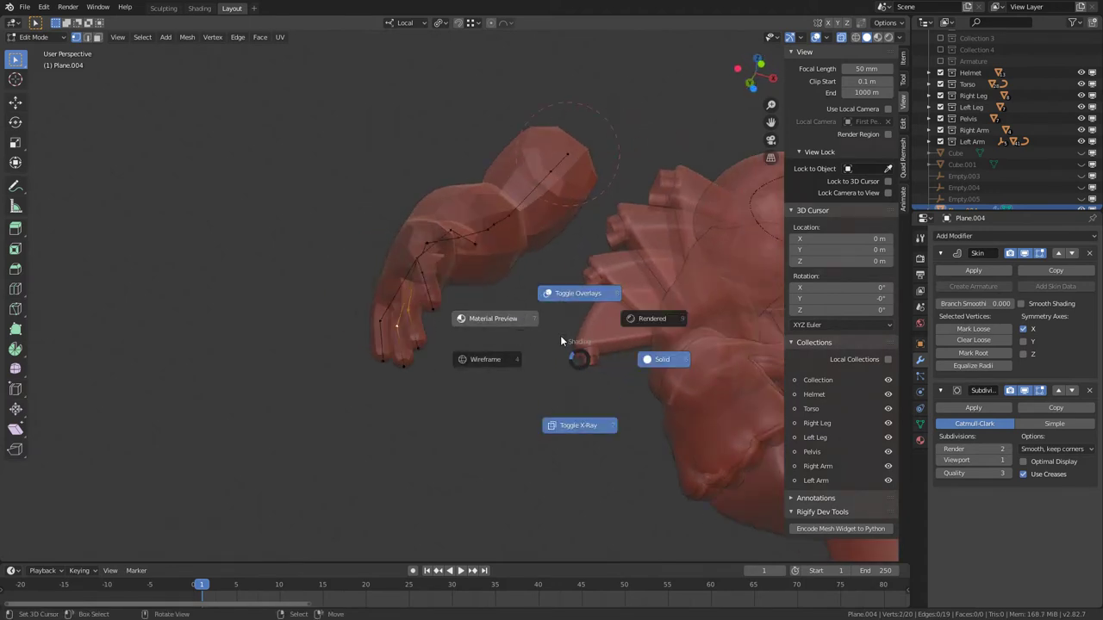
left_click(582, 427)
key("g")
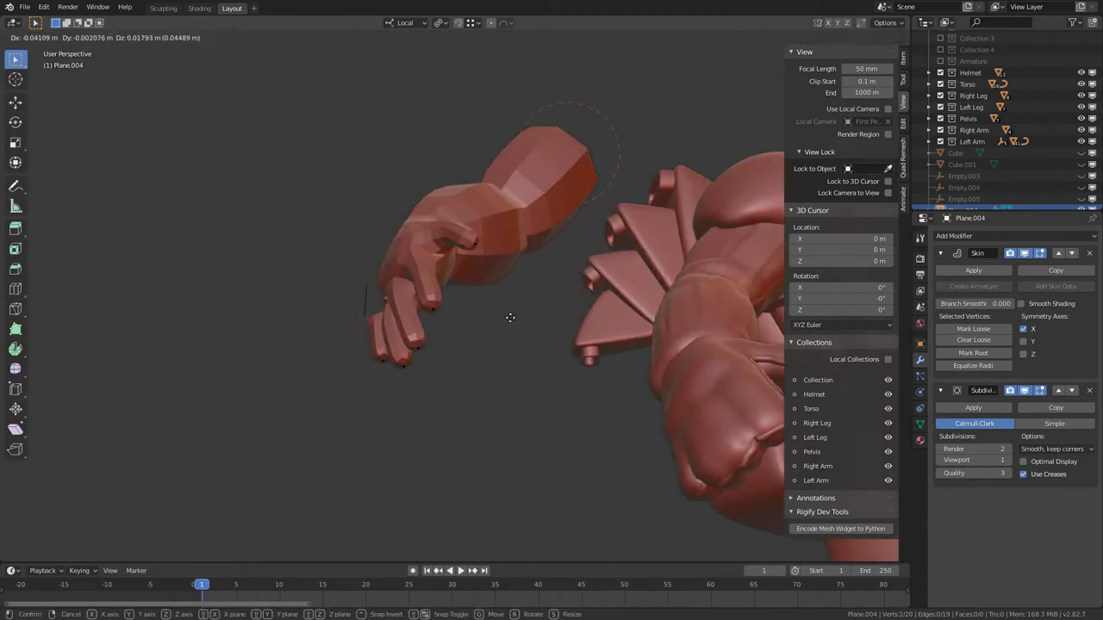
left_click(507, 310)
Review the finished arm beside the character, leave mesh editing and deselect everything
middle_click_drag(507, 310, 510, 264)
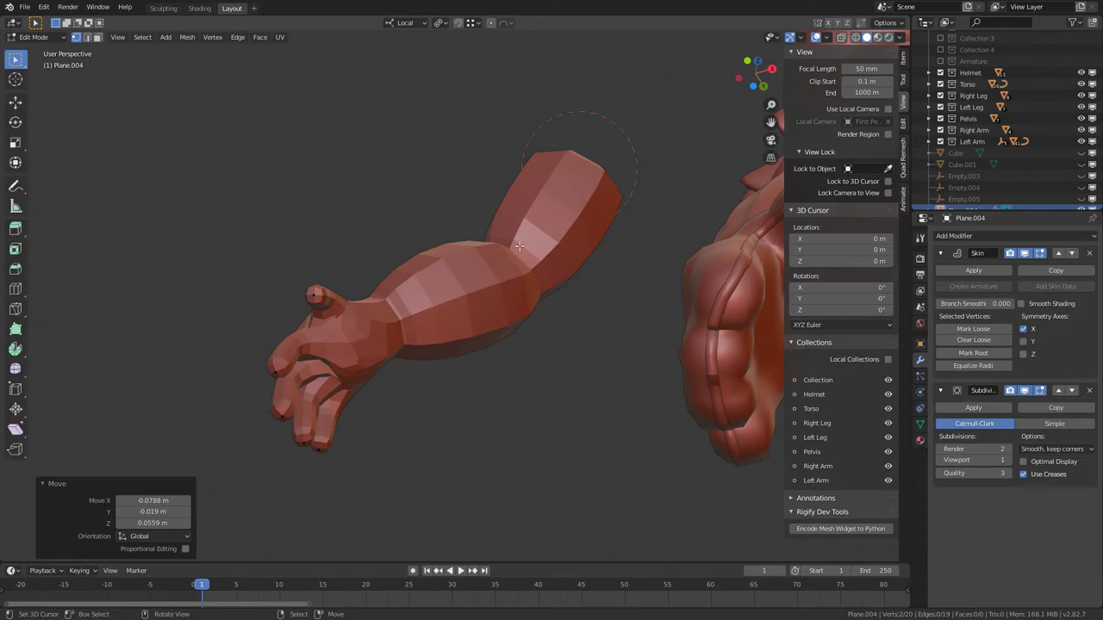
middle_click_drag(365, 327, 472, 235)
scroll(473, 236, "down", 2)
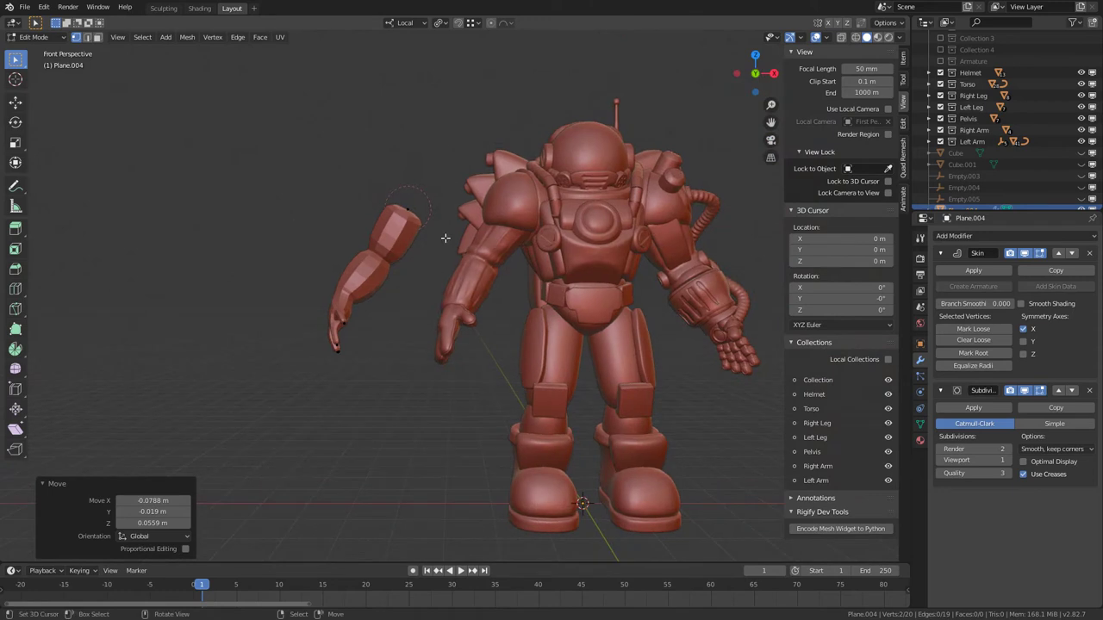
middle_click_drag(404, 255, 490, 183)
key("Tab")
key("alt+a")
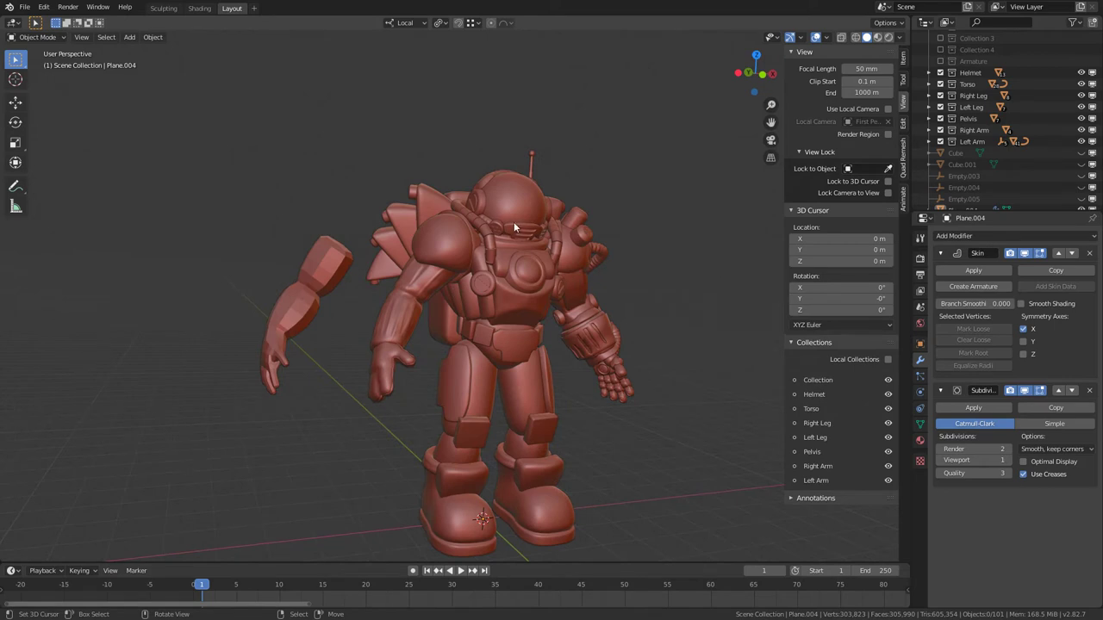
middle_click_drag(514, 224, 509, 313)
middle_click_drag(491, 466, 435, 362, "shift")
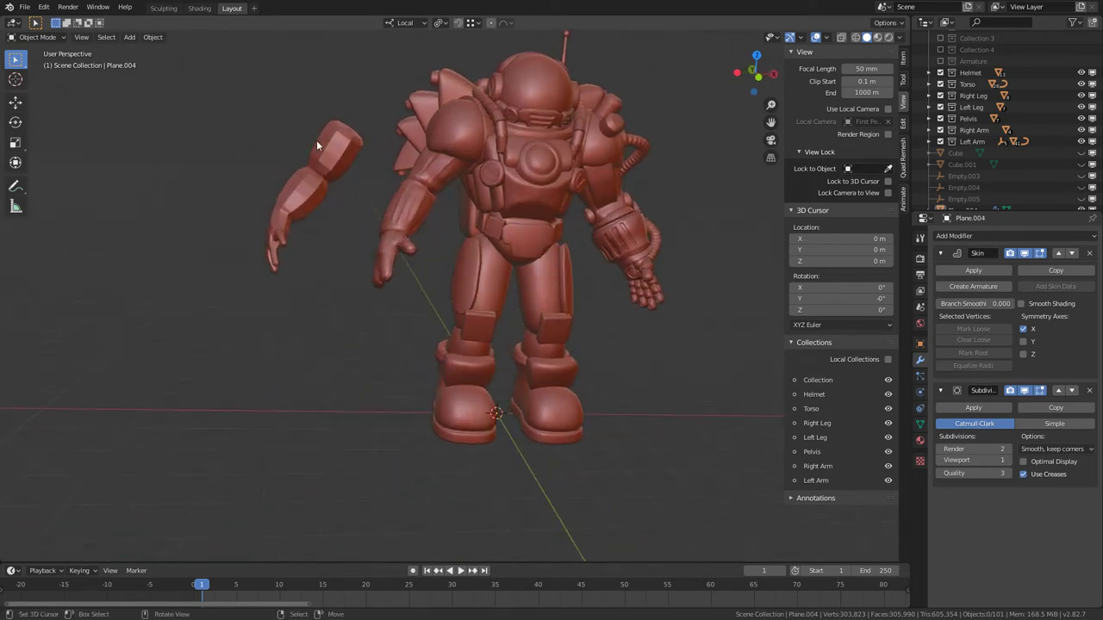
middle_click_drag(347, 261, 471, 303)
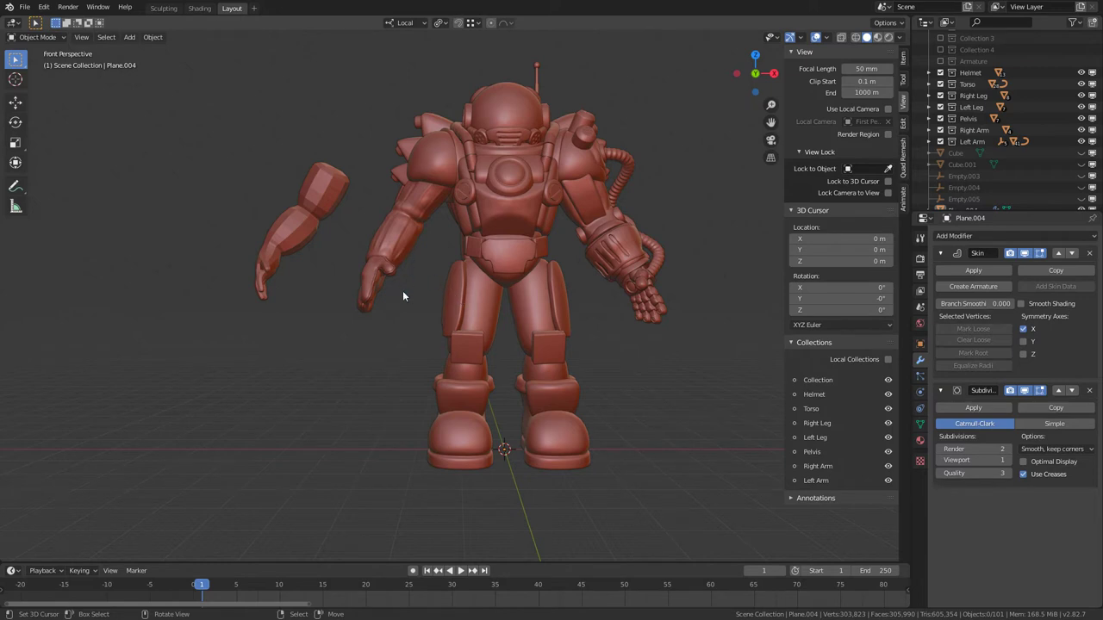
Add a ball metaball with a 1 m radius and move it by about -4.89 m in X and 2.08 m in Z
key("shift+a")
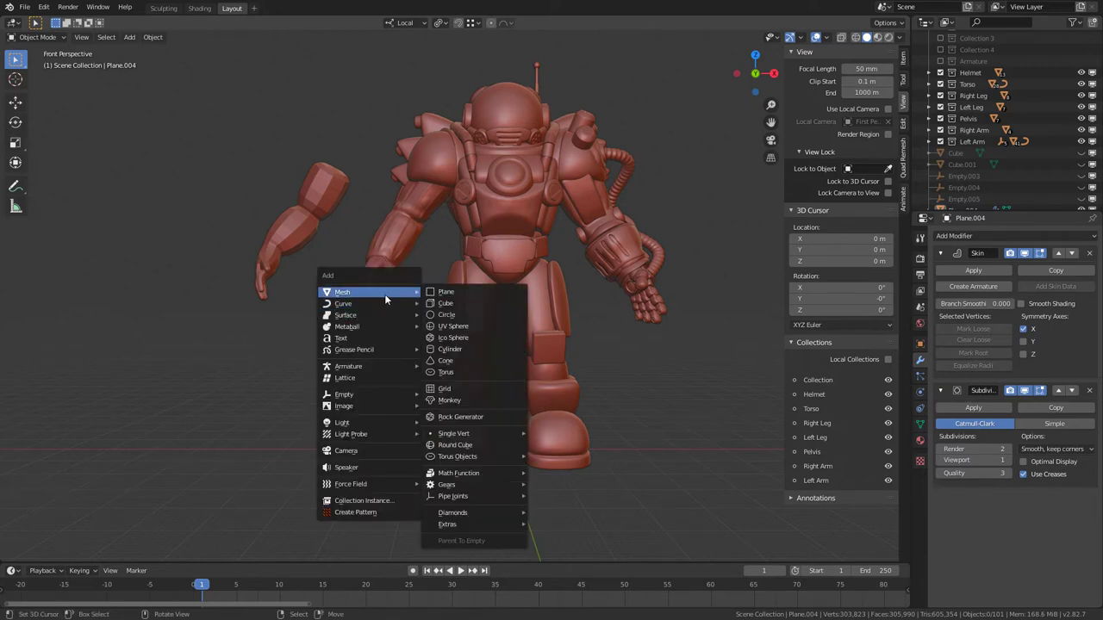
mouse_move(353, 326)
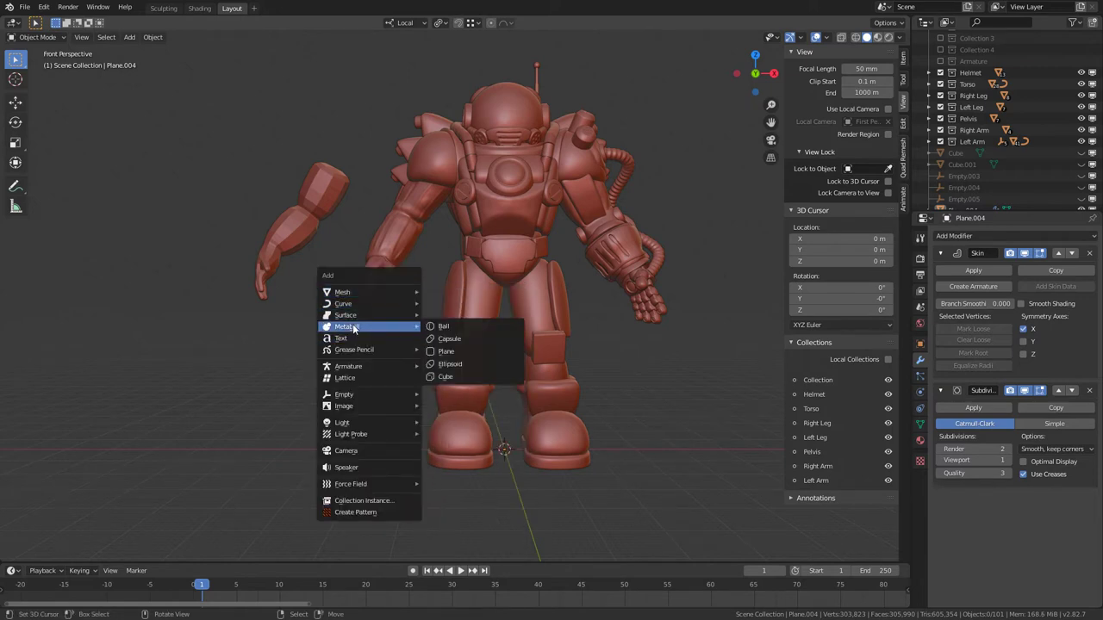
left_click(461, 328)
middle_click_drag(507, 442, 517, 449, "shift")
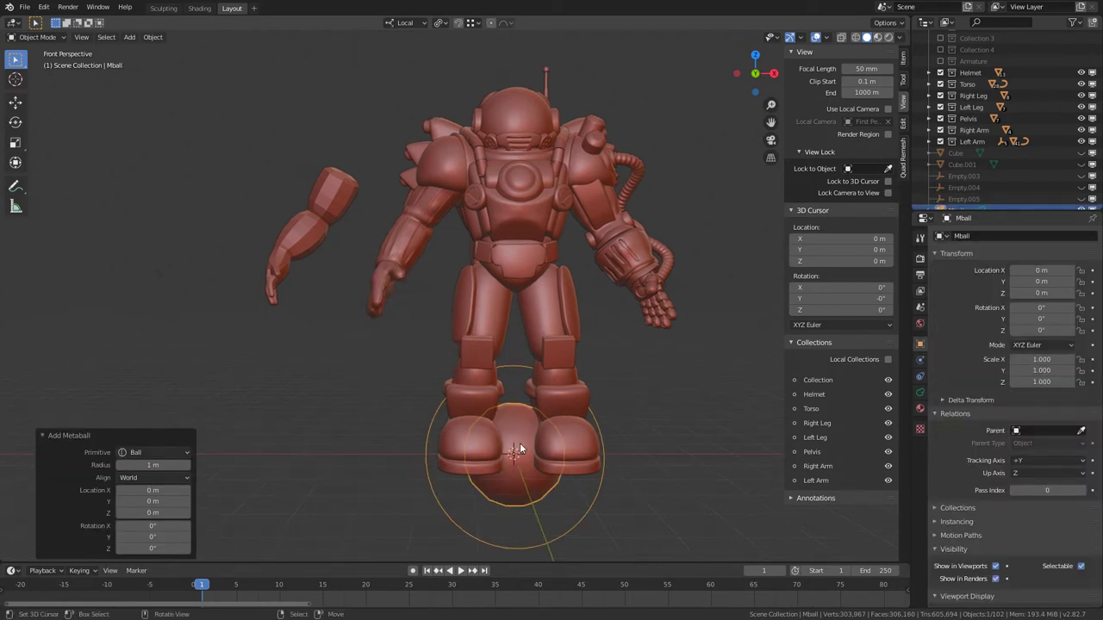
middle_click_drag(578, 427, 598, 442, "shift")
key("g")
left_click(372, 330)
Move the metaball clear of the arm by a further -3.02 m in X and 2.31 m in Z
middle_click_drag(372, 330, 453, 341, "shift")
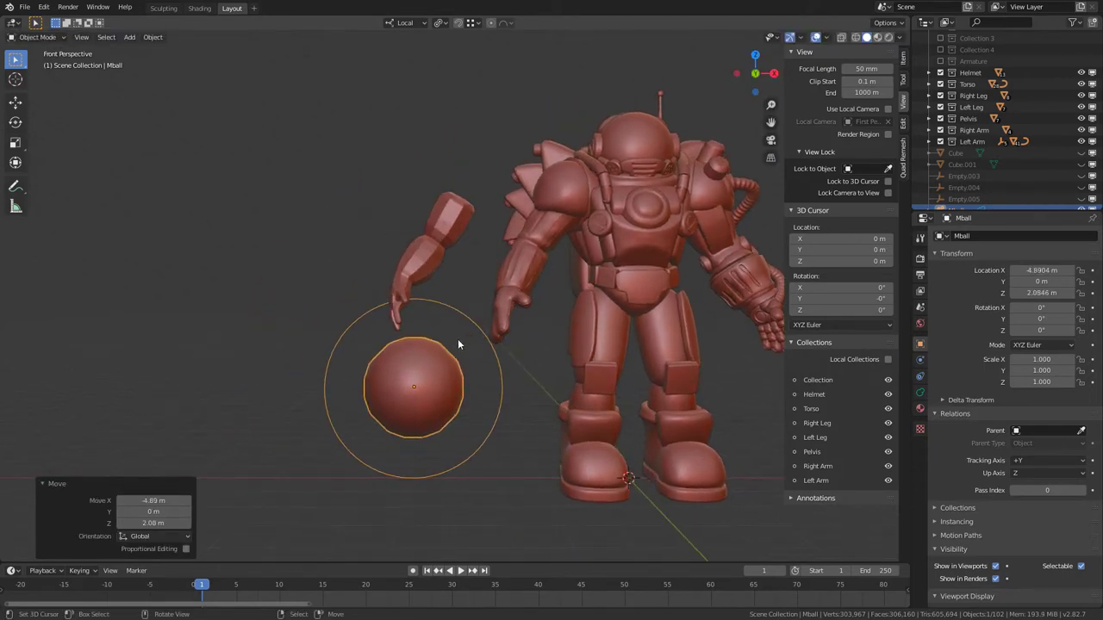
middle_click_drag(477, 377, 501, 406, "shift")
key("g")
left_click(346, 291)
middle_click_drag(346, 291, 565, 314)
scroll(390, 266, "up", 3)
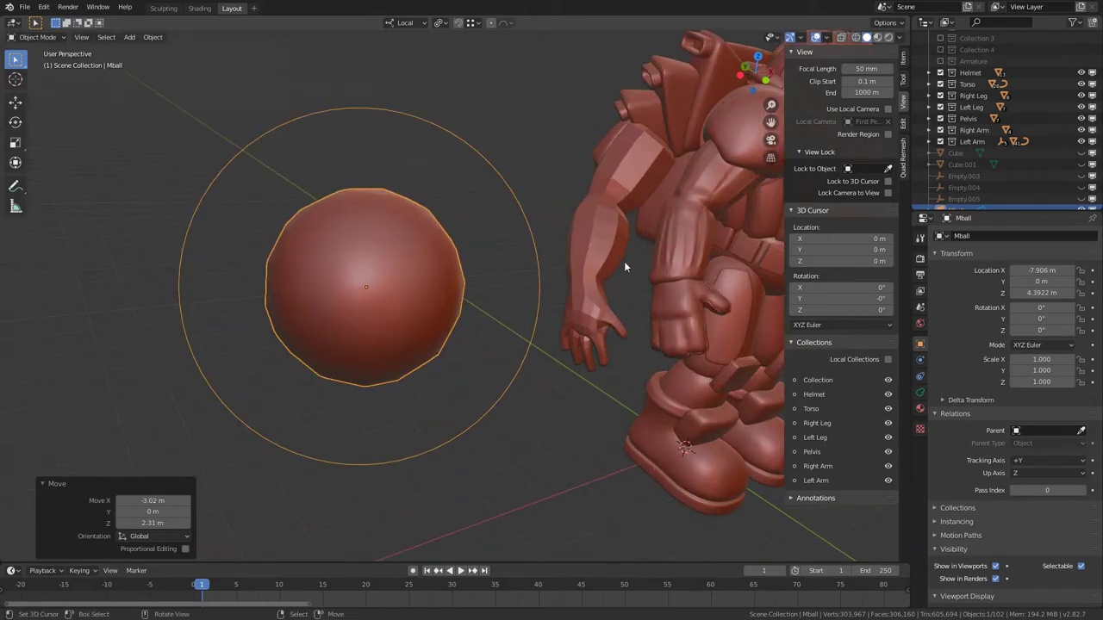
Duplicate the ball metaball and move the copy by about 0.268 m in X, 0.583 m in Y and 2.17 m in Z
middle_click_drag(409, 273, 506, 319)
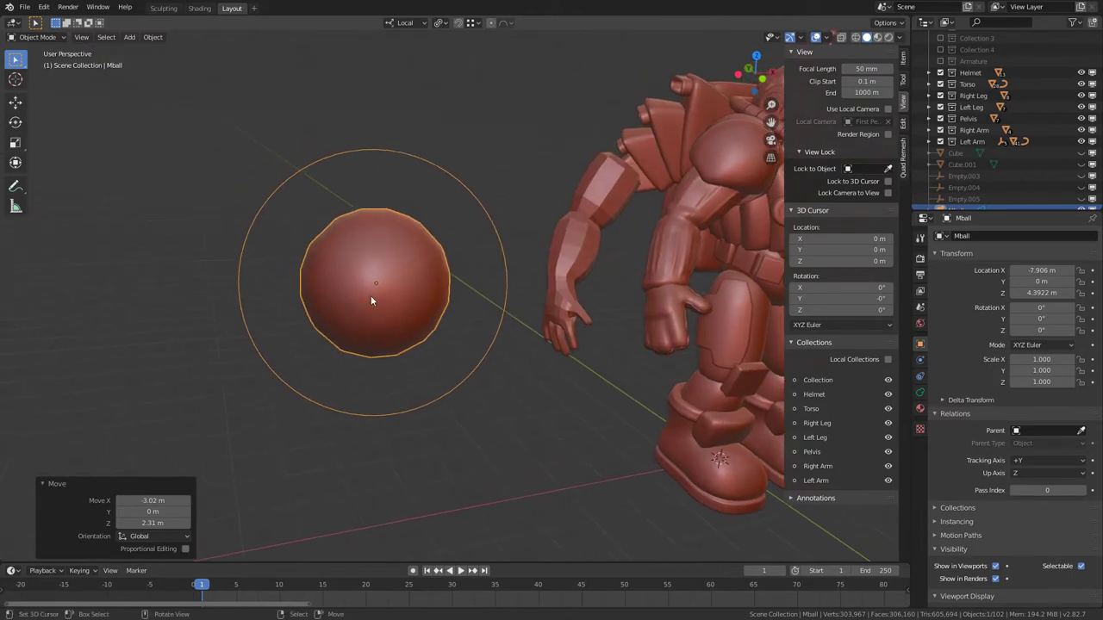
middle_click_drag(497, 264, 386, 304)
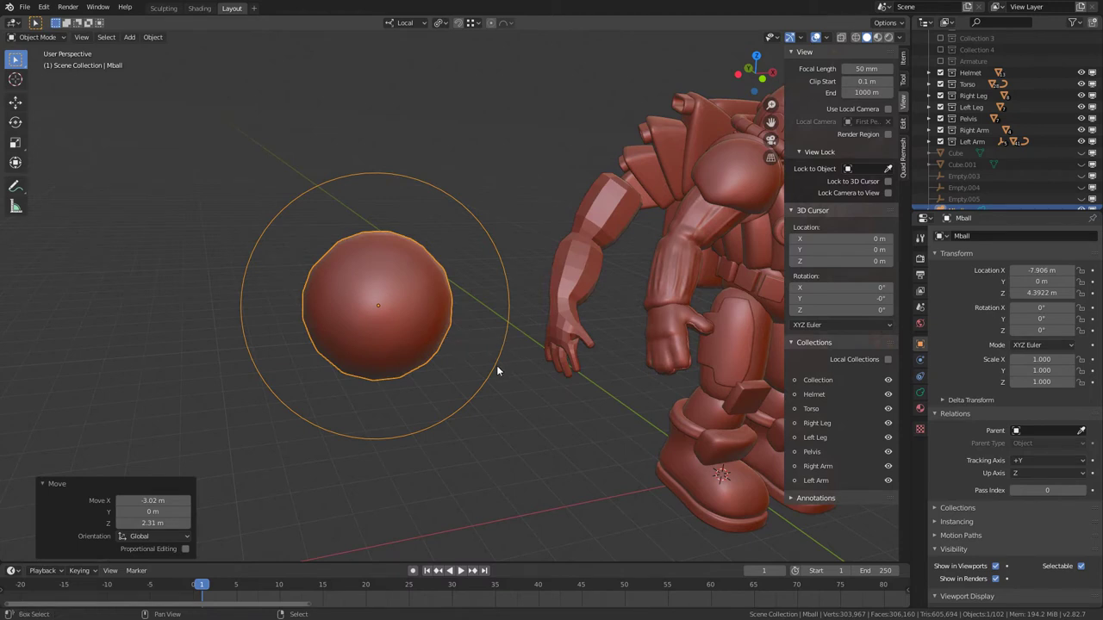
key("shift+d")
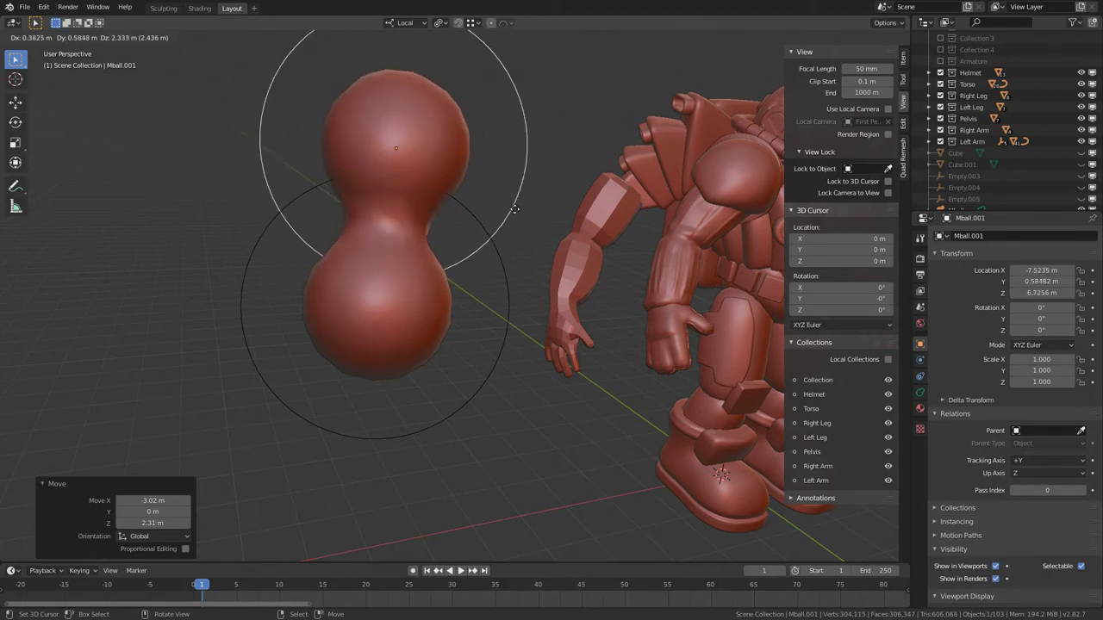
left_click(498, 231)
middle_click_drag(498, 228, 446, 290)
scroll(648, 282, "down", 5)
middle_click_drag(648, 283, 661, 260)
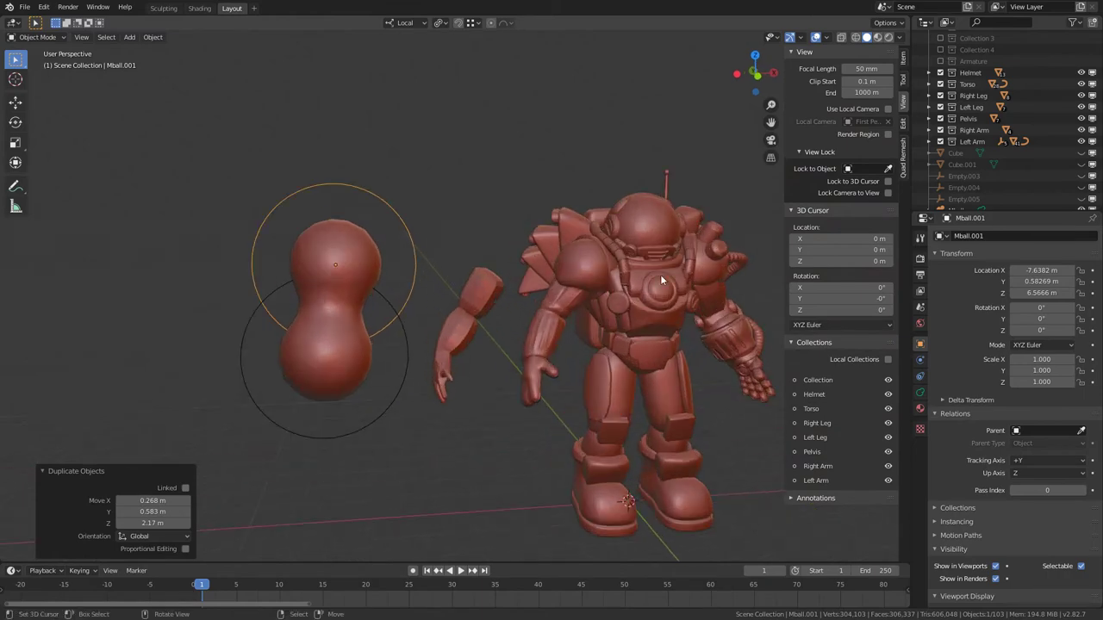
Add a capsule metaball and move it by about -7.52 m in X, 2.64 m in Y and 2.17 m in Z
scroll(394, 286, "up", 4)
middle_click_drag(395, 286, 461, 283)
key("shift+a")
mouse_move(461, 283)
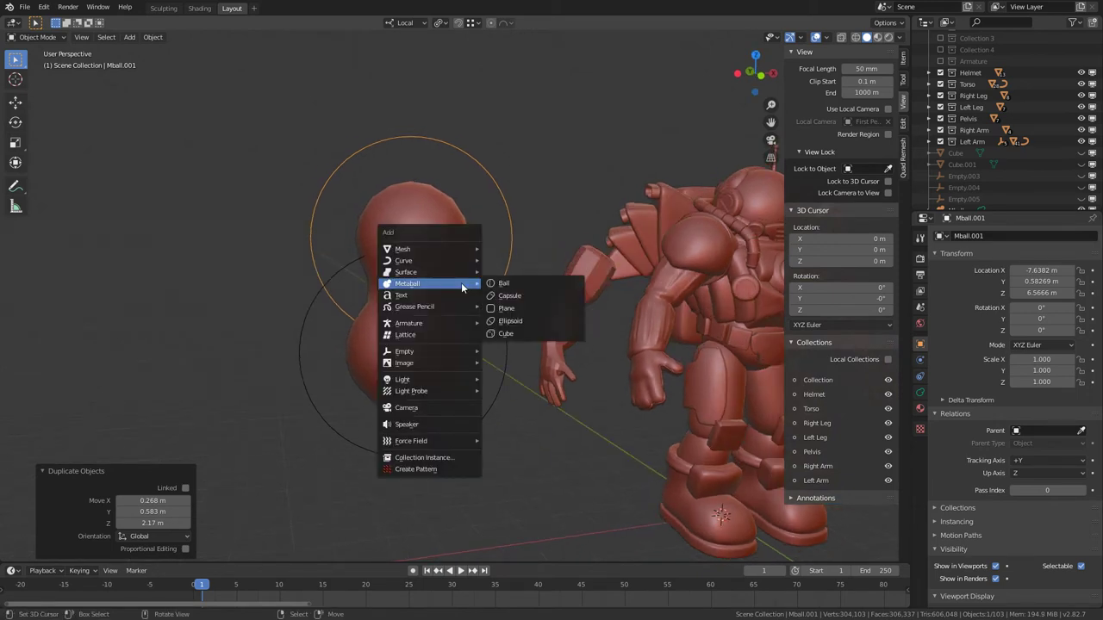
left_click(523, 298)
key("g")
left_click(421, 339)
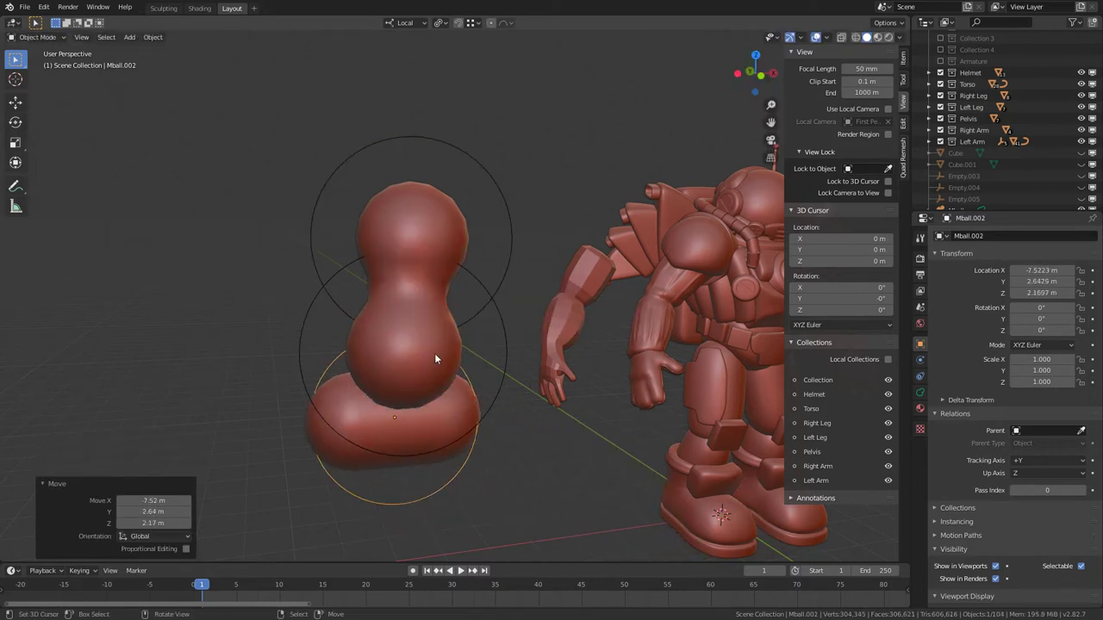
Scale the capsule to about 0.631 in X and 0.314 in Y and Z, and rotate it to point downward
scroll(420, 339, "down", 3)
middle_click_drag(431, 257, 558, 330)
key("s")
left_click(414, 345)
key("s")
key("x")
key("r")
left_click(418, 434)
Move the capsule under the lower ball by about -0.765 m in X, -2.58 m in Y and 0.996 m in Z
middle_click_drag(448, 414, 548, 316)
key("g")
left_click(305, 266)
scroll(548, 316, "up", 5)
middle_click_drag(414, 320, 533, 330)
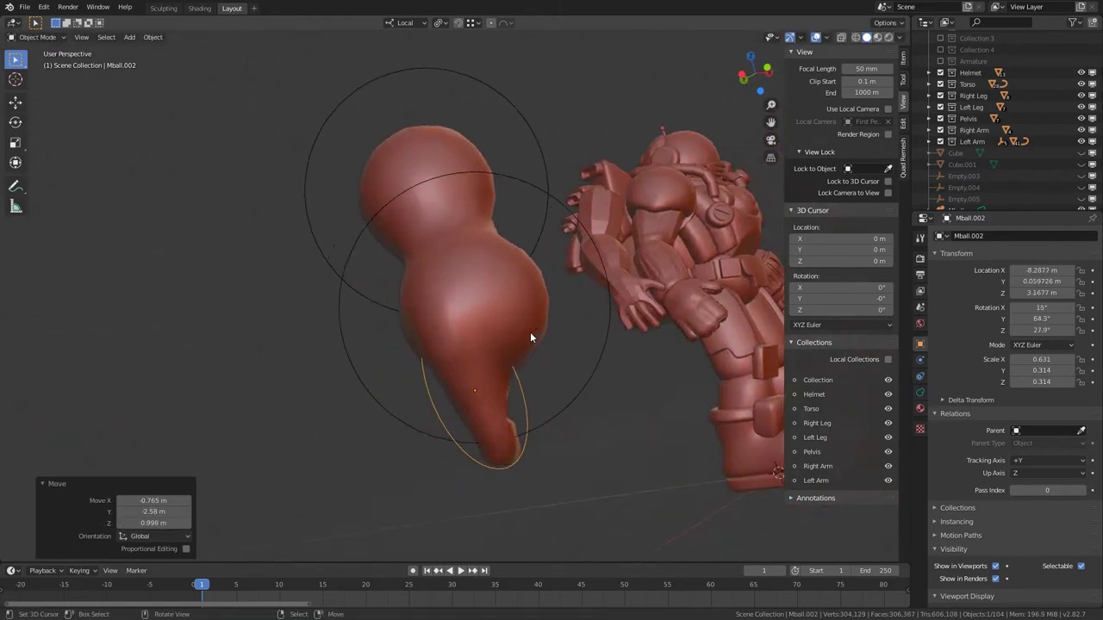
Move the capsule by about 0.717 m in X, -1.08 m in Y and 0.211 m in Z, and trackball-rotate it by -18.9° and -52.1°
scroll(551, 335, "down", 3)
key("g")
left_click(613, 322)
middle_click_drag(613, 322, 479, 320)
key("r")
key("r")
key("r")
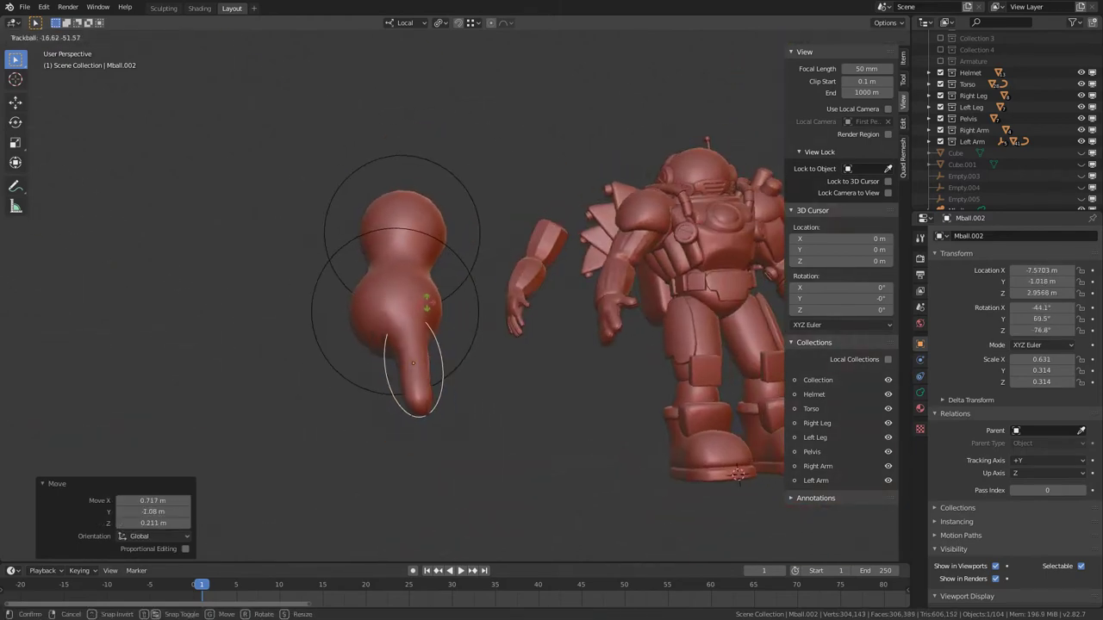
left_click(470, 306)
scroll(470, 306, "up", 4)
middle_click_drag(468, 266, 665, 306)
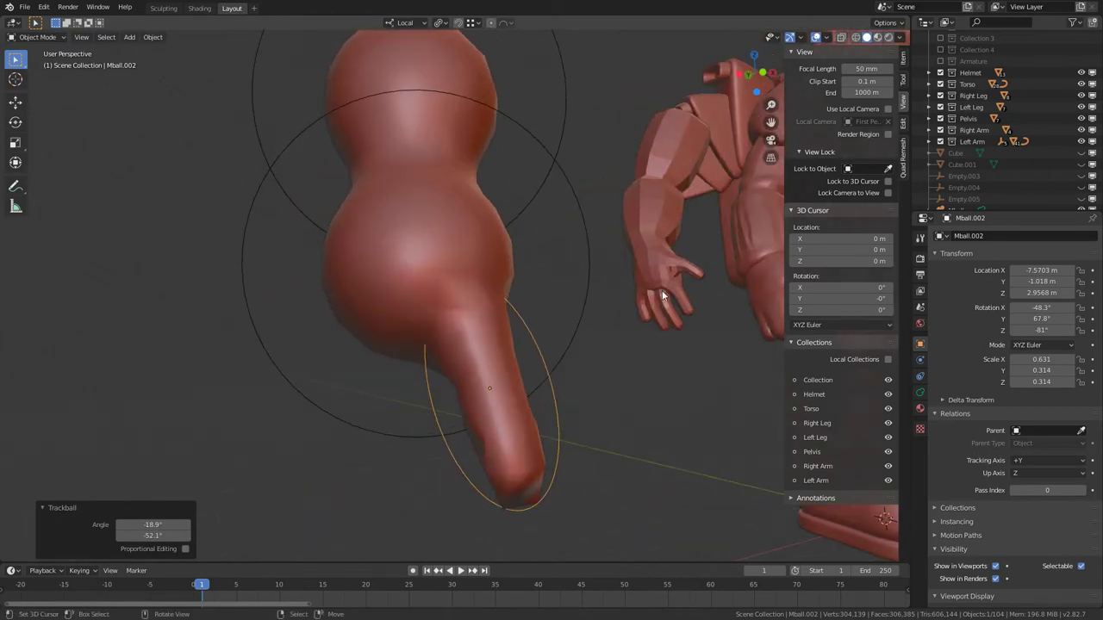
Shift the capsule finger toward the edge of the palm, duplicate it beside itself and rotate the copy by 12.3°
scroll(500, 324, "down", 3)
middle_click_drag(500, 324, 506, 358)
key("g")
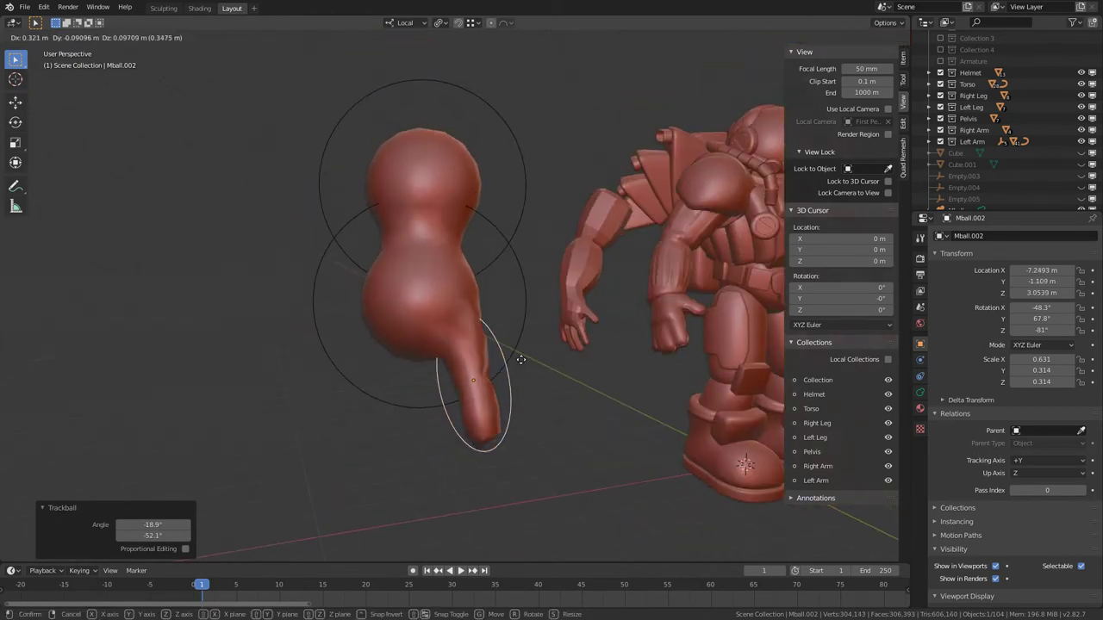
left_click(525, 360)
key("shift+d")
left_click(468, 375)
key("r")
left_click(526, 388)
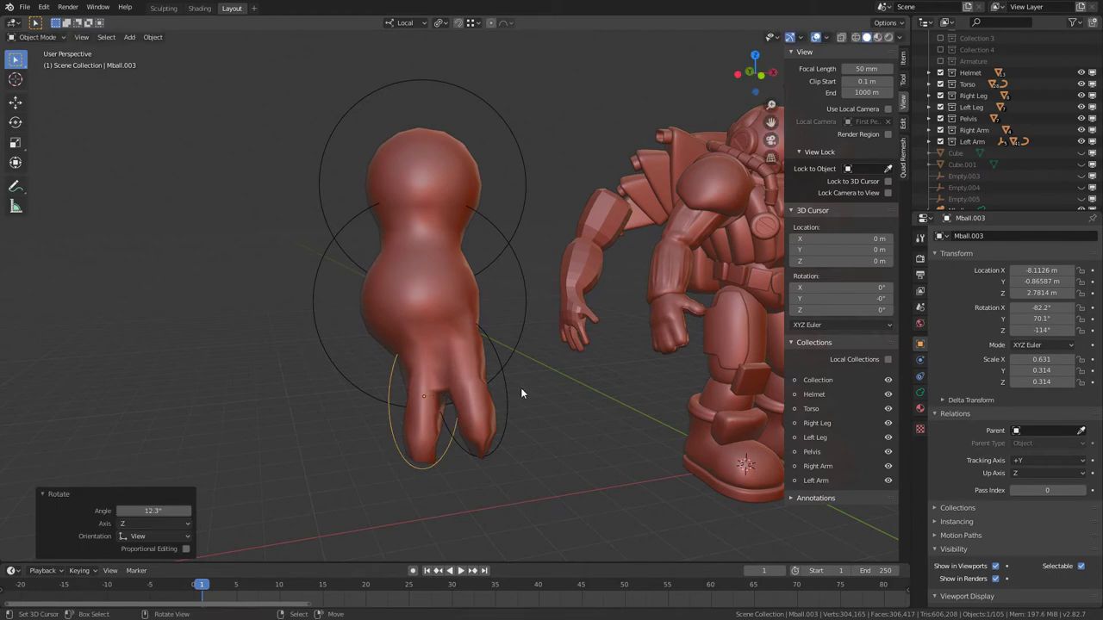
Reposition the duplicated finger to about -8.30 m in X, -0.85 m in Y and 2.78 m in Z
key("g")
left_click(498, 387)
middle_click_drag(403, 364, 475, 348)
key("g")
left_click(502, 351)
scroll(503, 351, "up", 3)
middle_click_drag(578, 349, 528, 235, "shift")
Rotate the second finger slightly and move it by about 0.064 m in X, -0.051 m in Y and -0.058 m in Z
key("r")
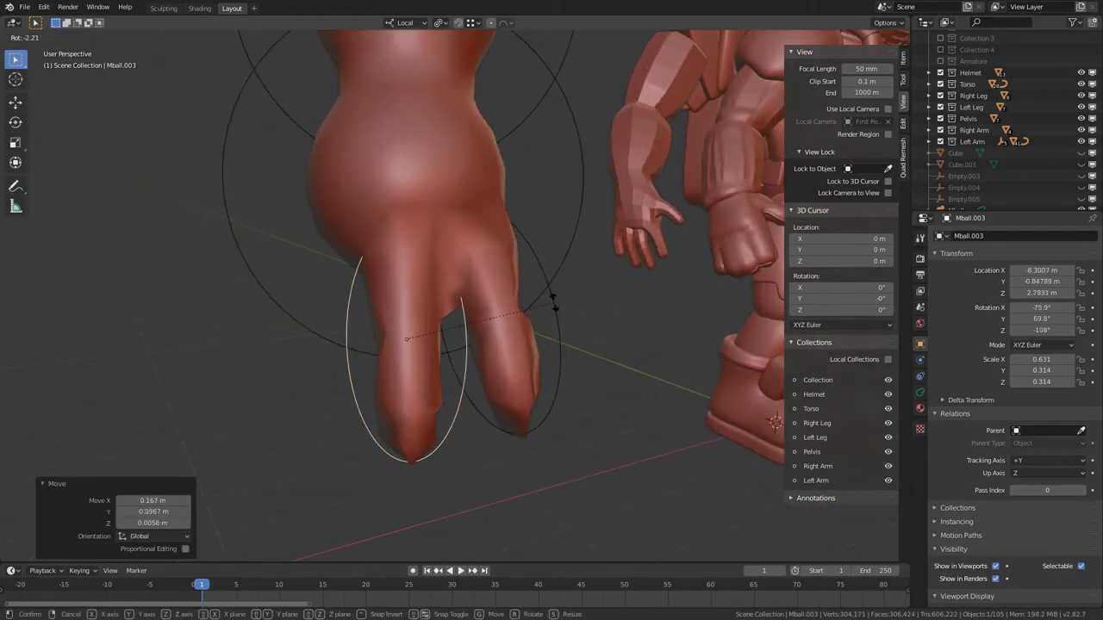
left_click(554, 296)
key("g")
left_click(556, 303)
scroll(405, 277, "up", 3)
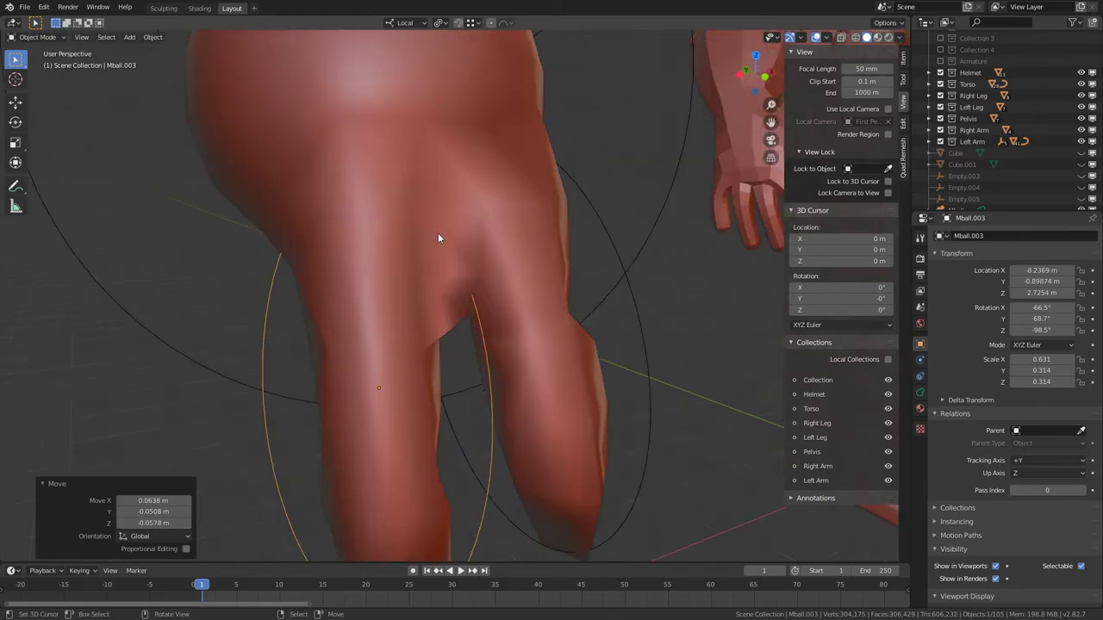
scroll(445, 243, "down", 4)
middle_click_drag(443, 241, 344, 295)
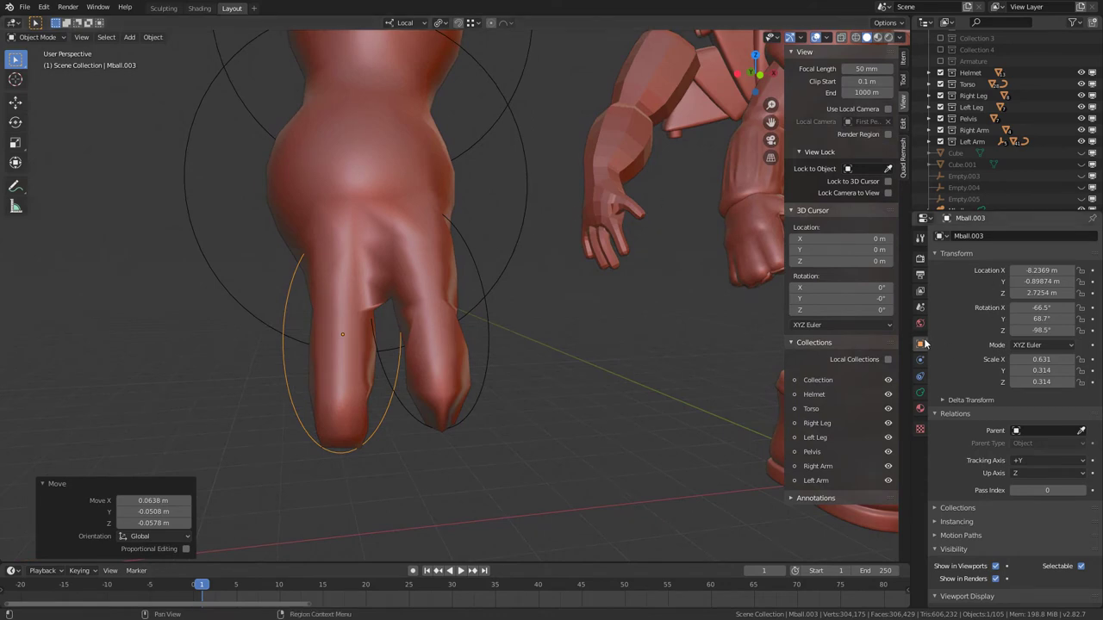
Set the metaballs' viewport resolution to 0.08 m for a smoother surface
left_click(921, 393)
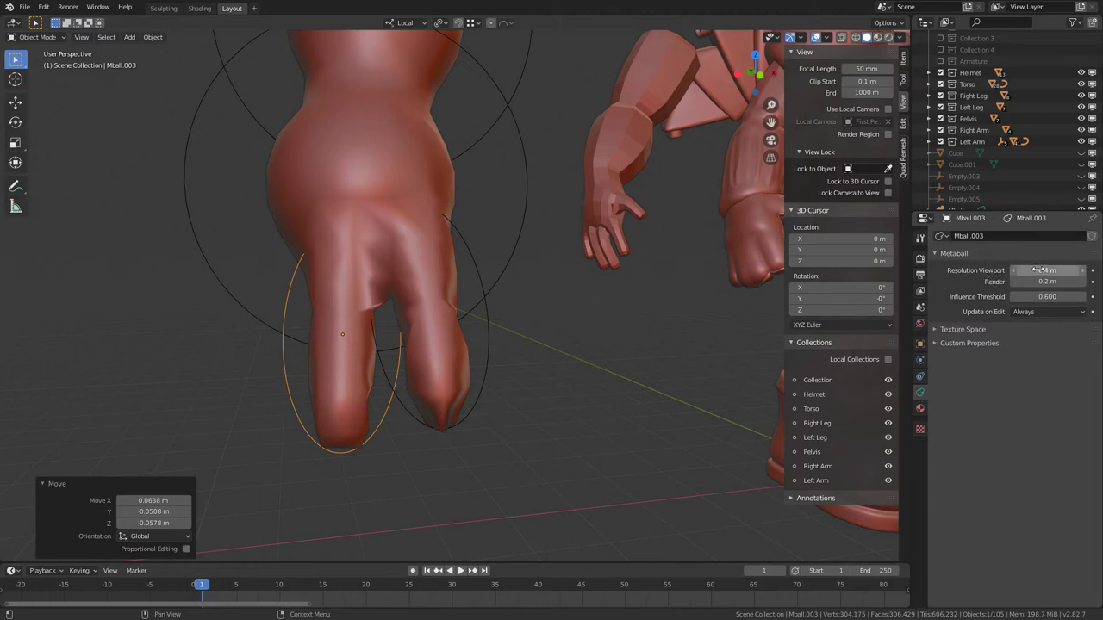
left_click_drag(1047, 271, 1038, 271)
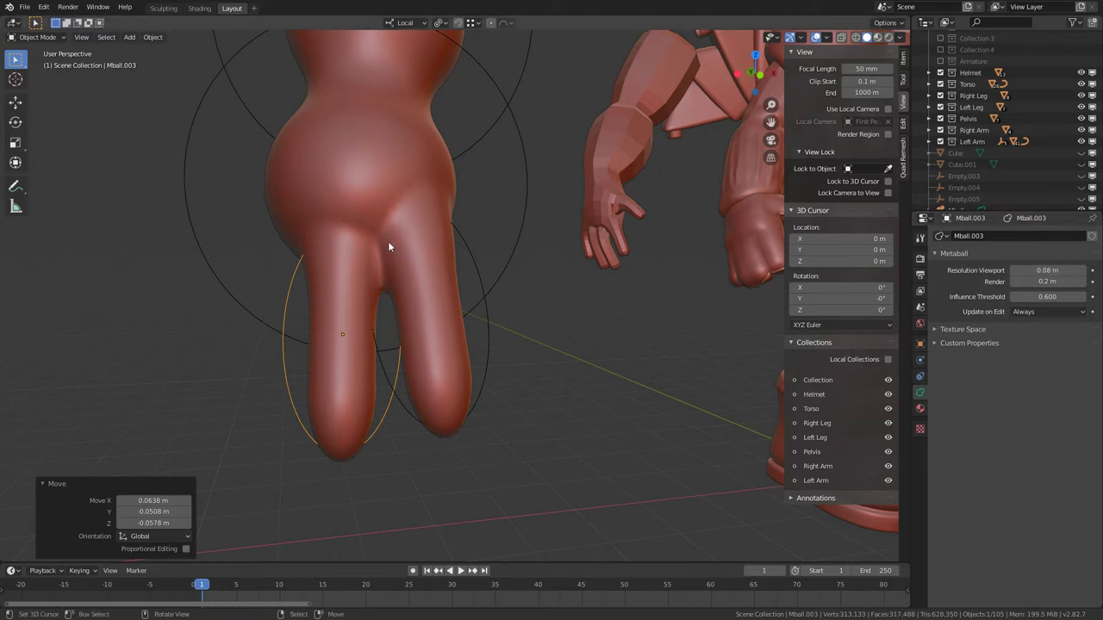
middle_click_drag(386, 237, 384, 390)
scroll(384, 334, "down", 3)
middle_click_drag(401, 309, 430, 298)
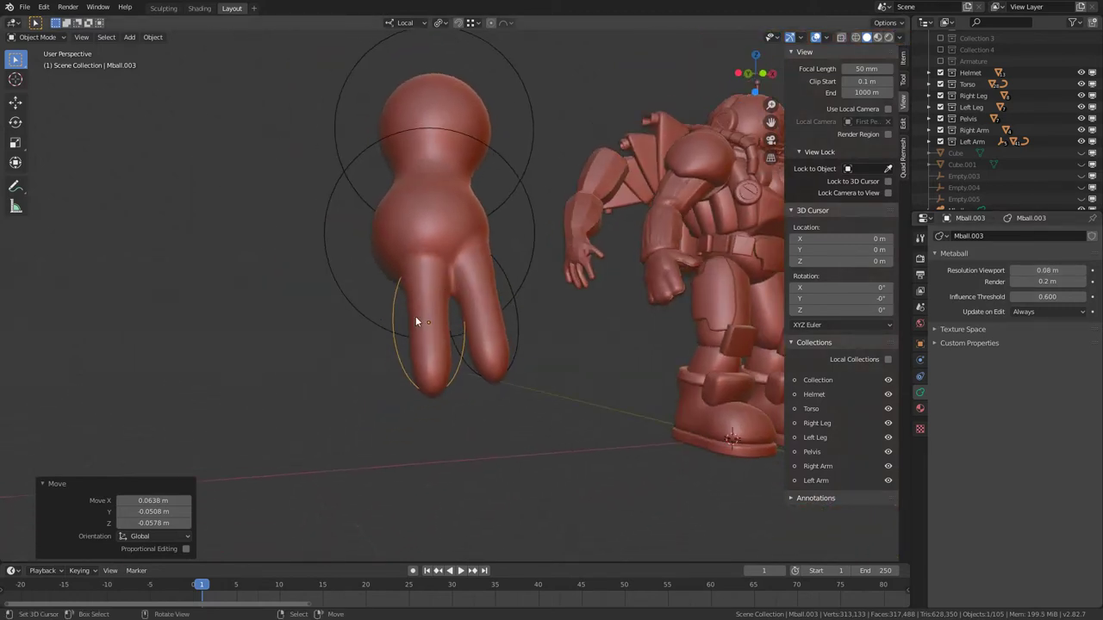
Duplicate both capsule fingers together and rotate and place the copies on the other side of the palm as the third and fourth fingers
right_click(522, 339, "shift")
middle_click_drag(570, 349, 569, 363)
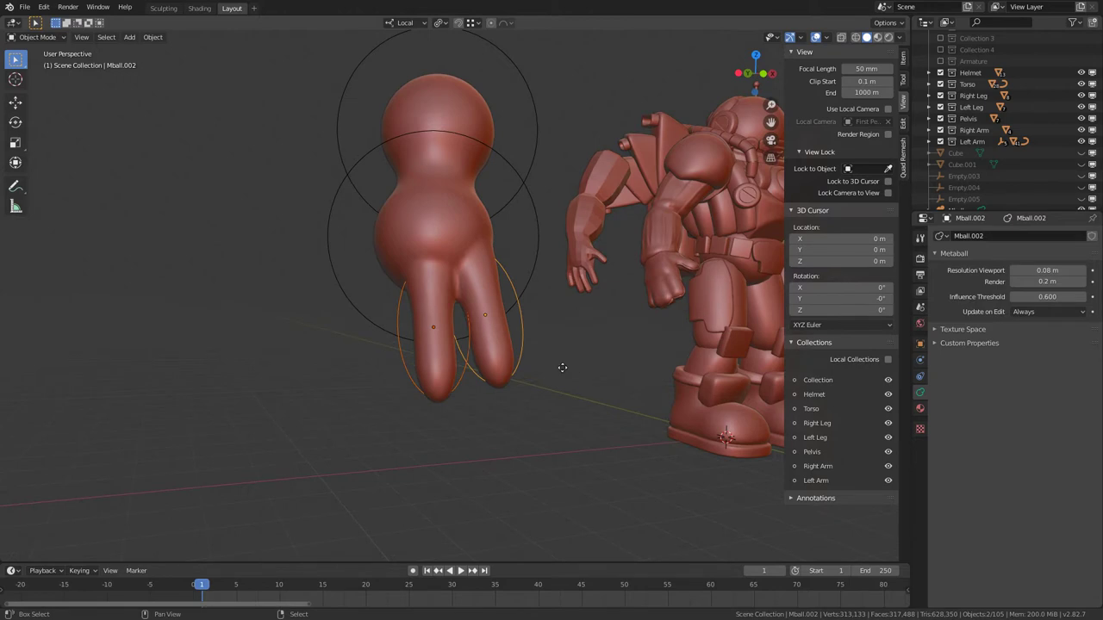
key("shift+d")
left_click(487, 360)
key("r")
left_click(319, 360)
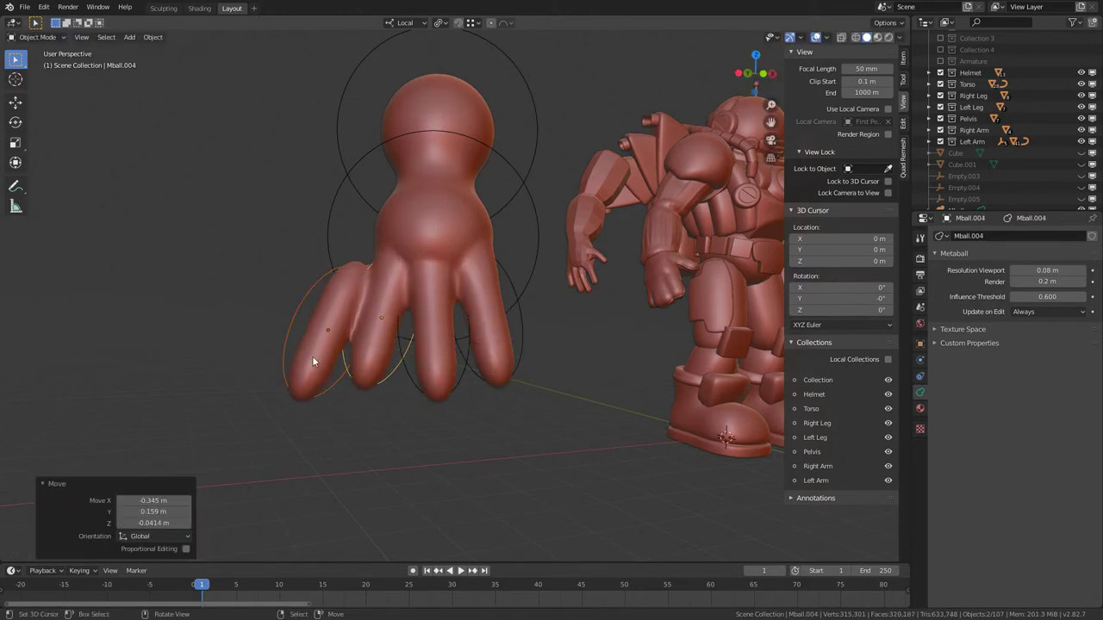
middle_click_drag(298, 321, 383, 348)
Raise the outermost duplicated finger against the palm and rotate it by about 9.88°
left_click(382, 353)
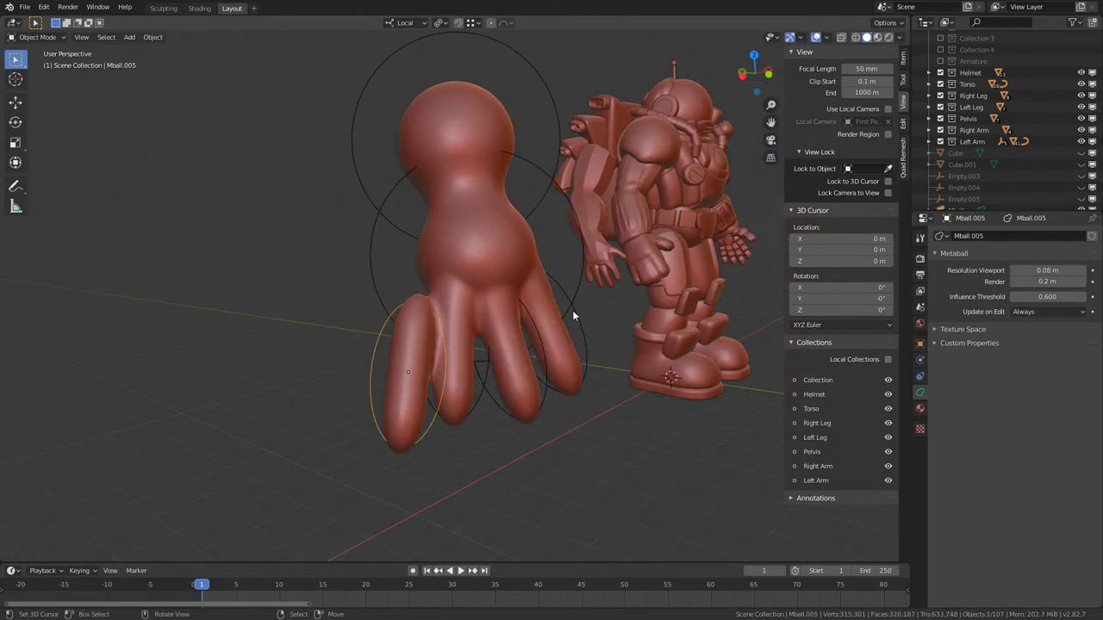
middle_click_drag(552, 318, 601, 153)
middle_click_drag(564, 219, 495, 285)
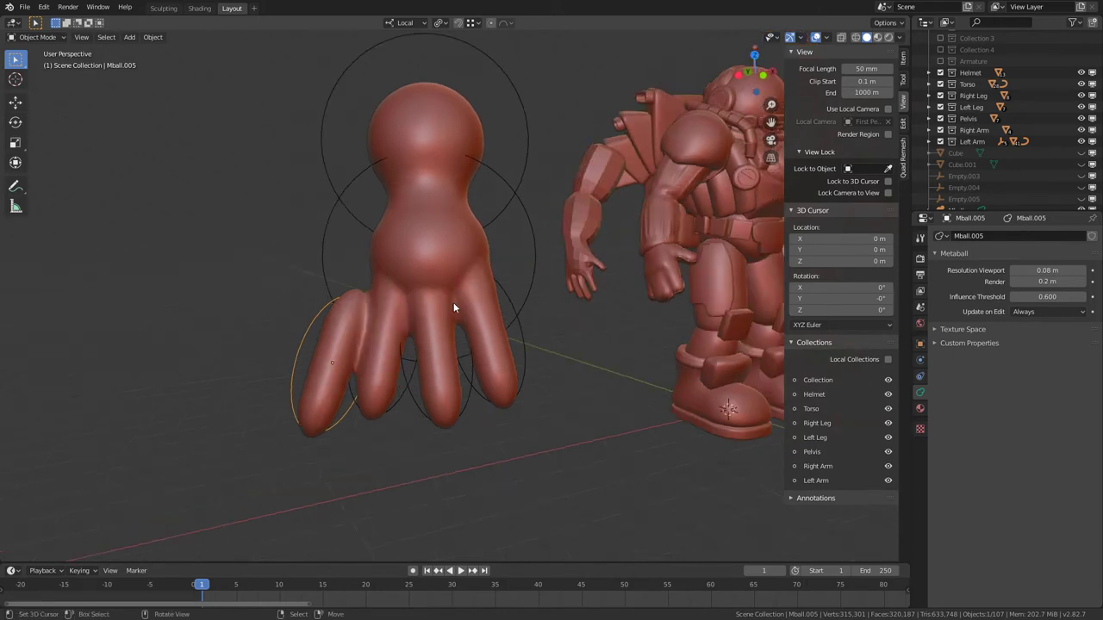
key("r")
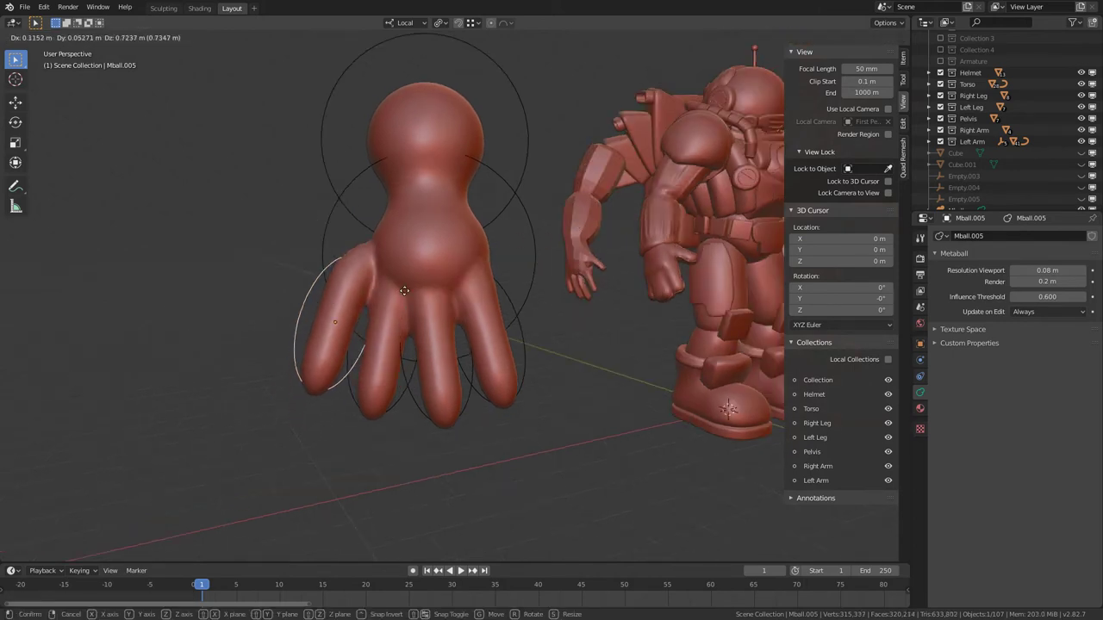
left_click(409, 289)
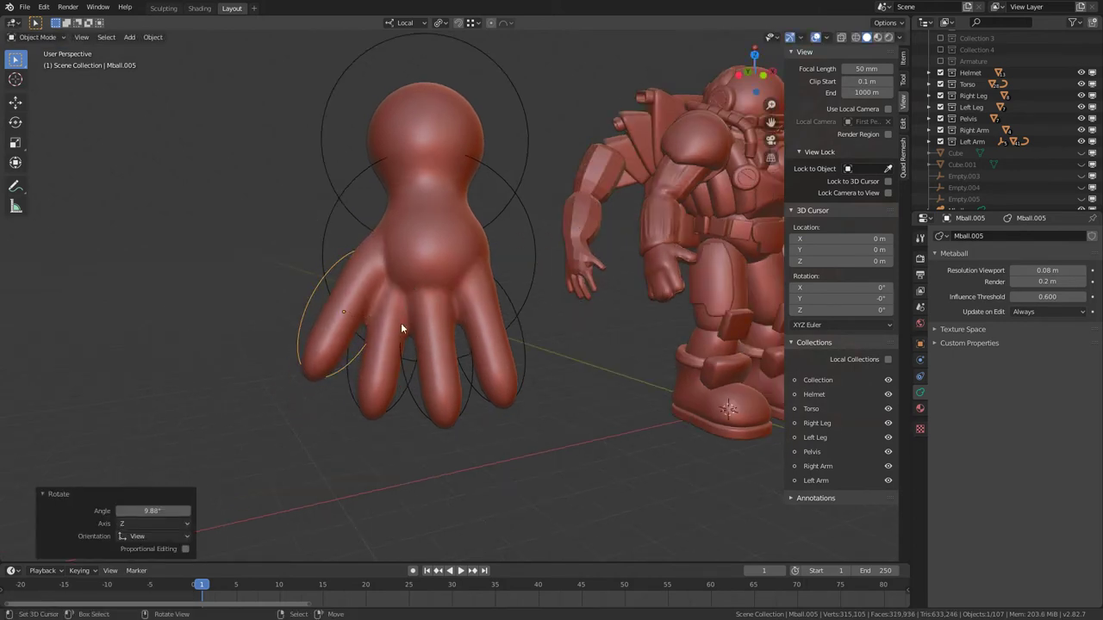
Select the two middle fingers and move and rotate them together
left_click(395, 410, "shift")
left_click(448, 400, "shift")
middle_click_drag(384, 393, 375, 420)
key("g")
left_click(523, 359)
key("r")
left_click(527, 357)
Adjust the rotation of the two middle fingers from a low view of the hand
middle_click_drag(428, 384, 474, 288)
left_click(448, 226)
key("r")
key("r")
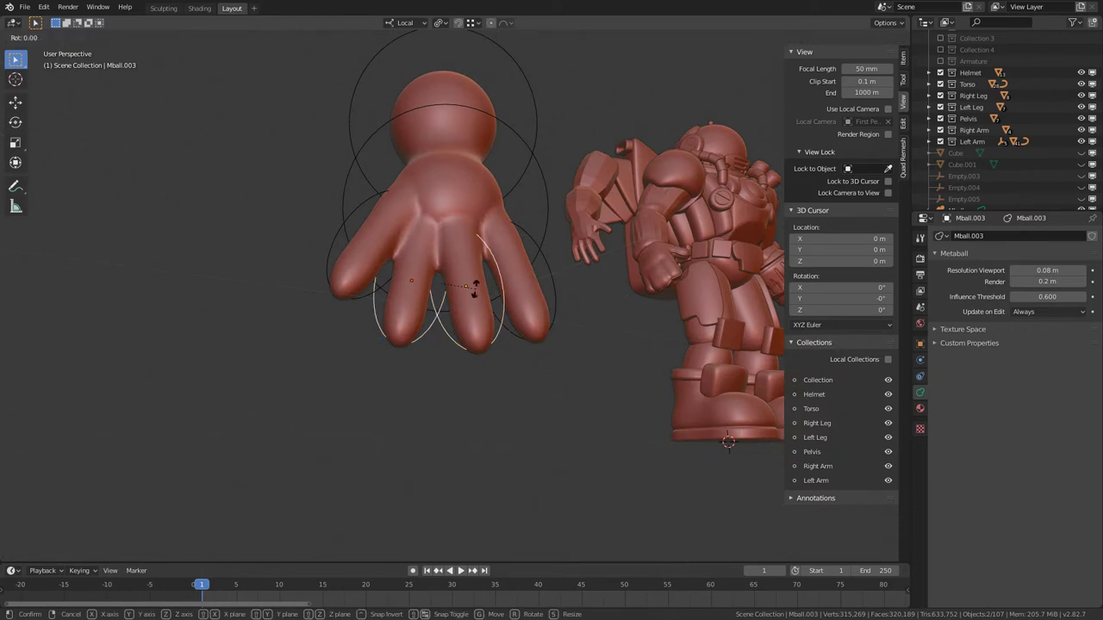
left_click(475, 303)
Reposition the two middle fingers at the palm with small moves and one further rotation
key("g")
left_click(552, 314)
key("r")
left_click(569, 318)
key("g")
left_click(557, 313)
middle_click_drag(557, 313, 453, 343)
Duplicate the finger nearest the character as a thumb and rotate the copy by about -61.5°
key("alt+a")
left_click(470, 385)
middle_click_drag(471, 386, 500, 392)
key("shift+d")
left_click(548, 332)
key("r")
left_click(491, 271)
Place the thumb against the side of the palm, scale it by about 0.547 and clear the selection
key("g")
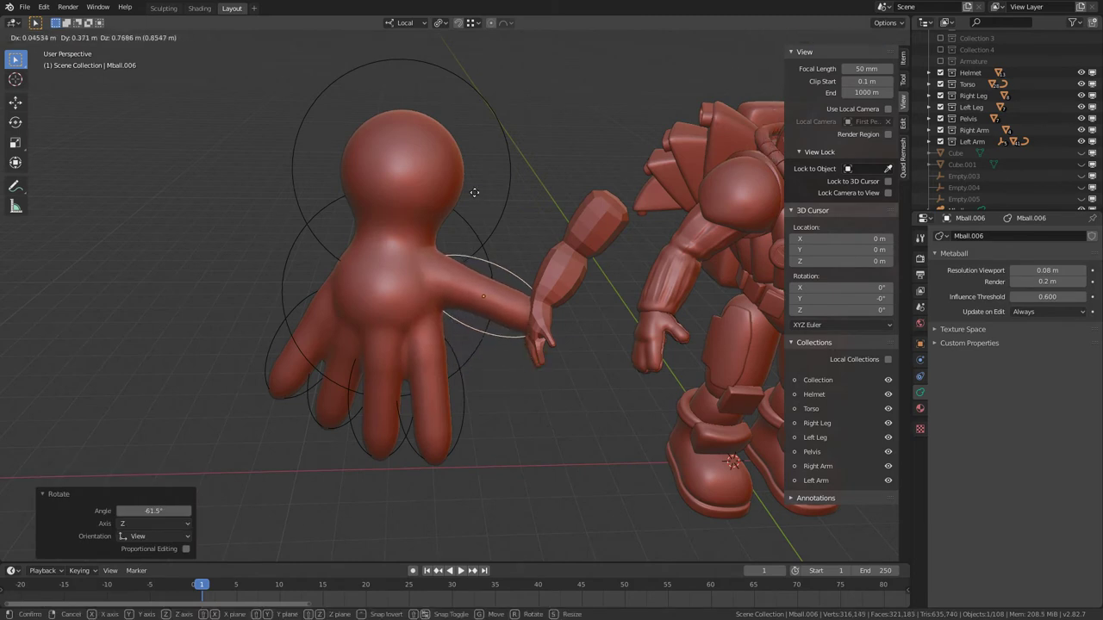
left_click(591, 296)
key("s")
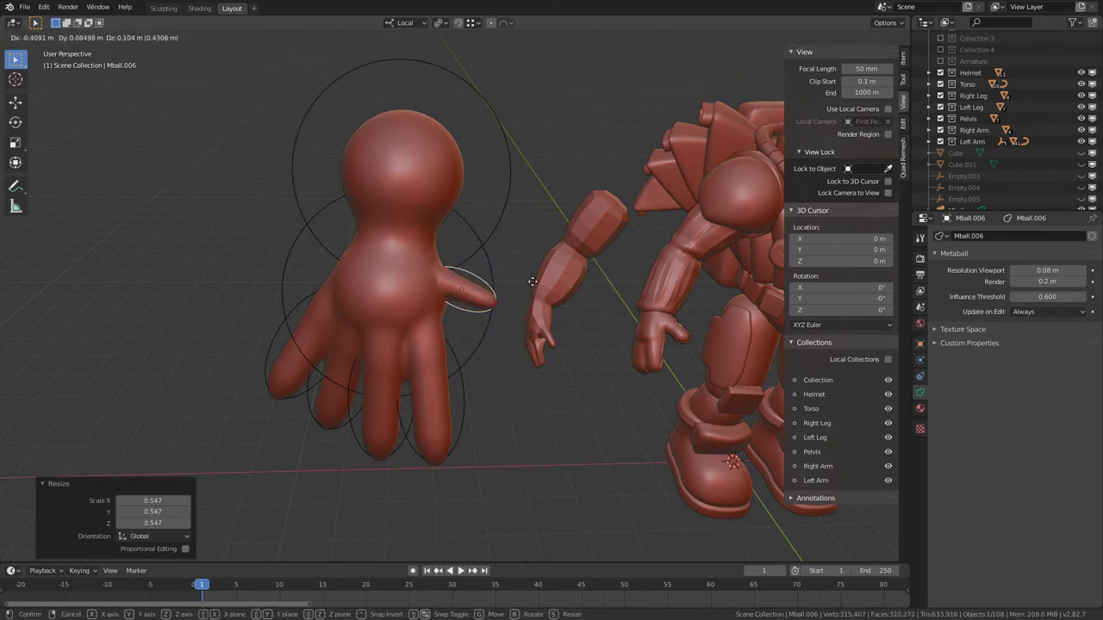
left_click(494, 278)
scroll(480, 226, "down", 3)
key("a")
middle_click_drag(480, 226, 536, 175)
key("alt+a")
Circle-select all the metaballs that form the hand
scroll(548, 211, "up", 2)
middle_click_drag(397, 259, 469, 314)
middle_click_drag(377, 294, 493, 253)
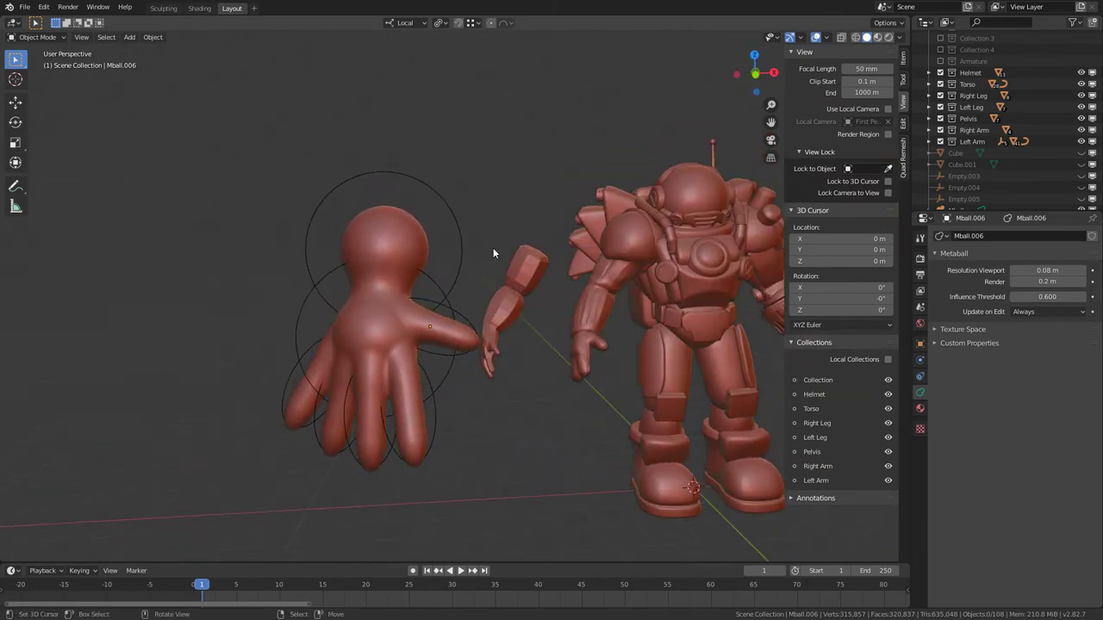
left_click(420, 269)
key("c")
scroll(306, 226, "down", 10)
left_click_drag(311, 249, 321, 357)
right_click(321, 357)
scroll(379, 234, "down", 3)
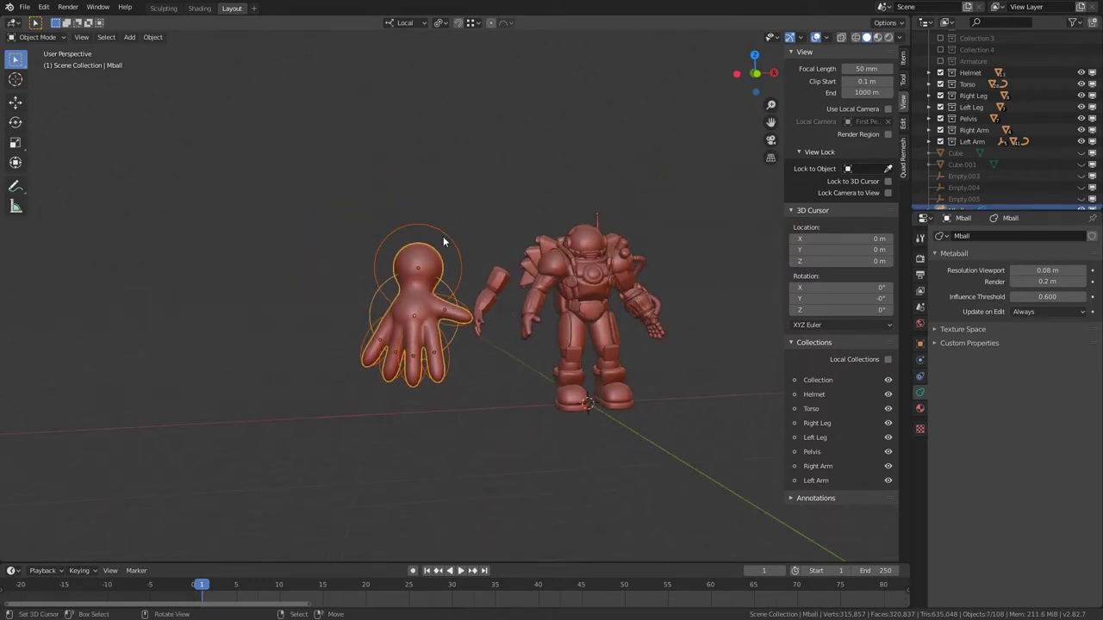
Convert the selected metaballs to a mesh and move it by about -1.26 m in X, 0.456 m in Y and 0.108 m in Z
scroll(460, 222, "up", 1)
middle_click_drag(520, 256, 537, 258)
middle_click_drag(480, 169, 518, 325)
scroll(435, 336, "up", 2)
middle_click_drag(281, 298, 332, 304)
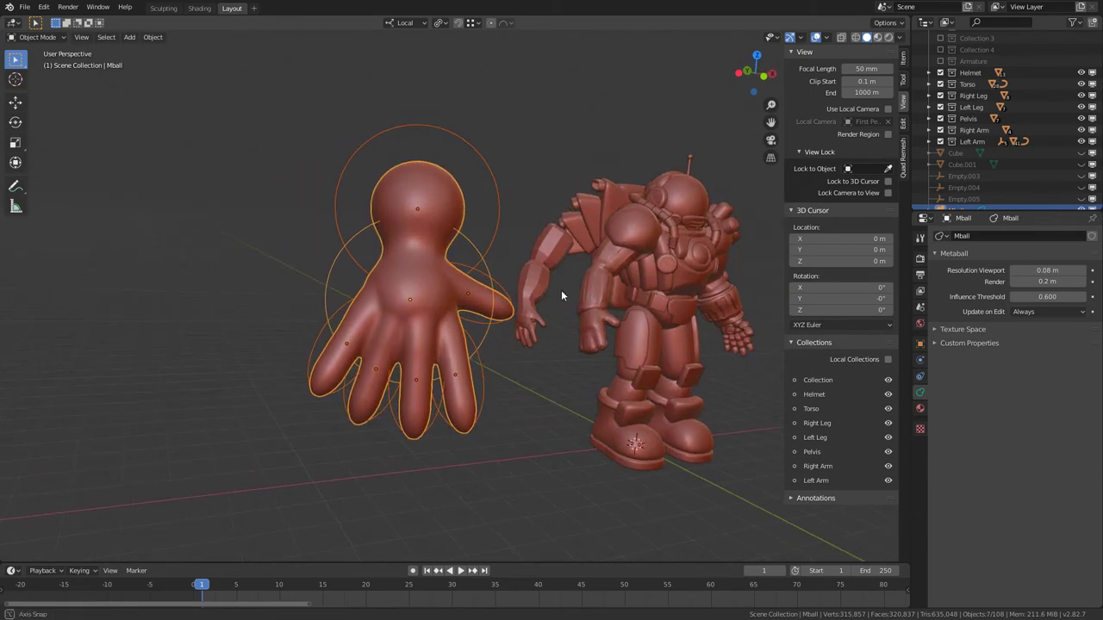
middle_click_drag(561, 295, 259, 257)
key("F3")
type("convert")
key("Down")
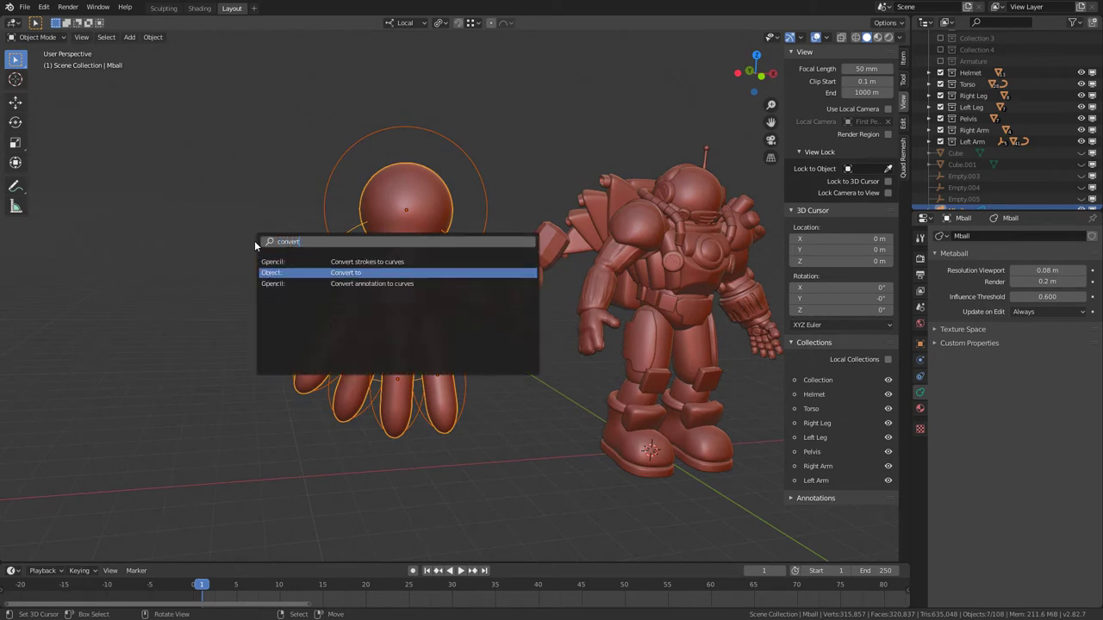
key("Return")
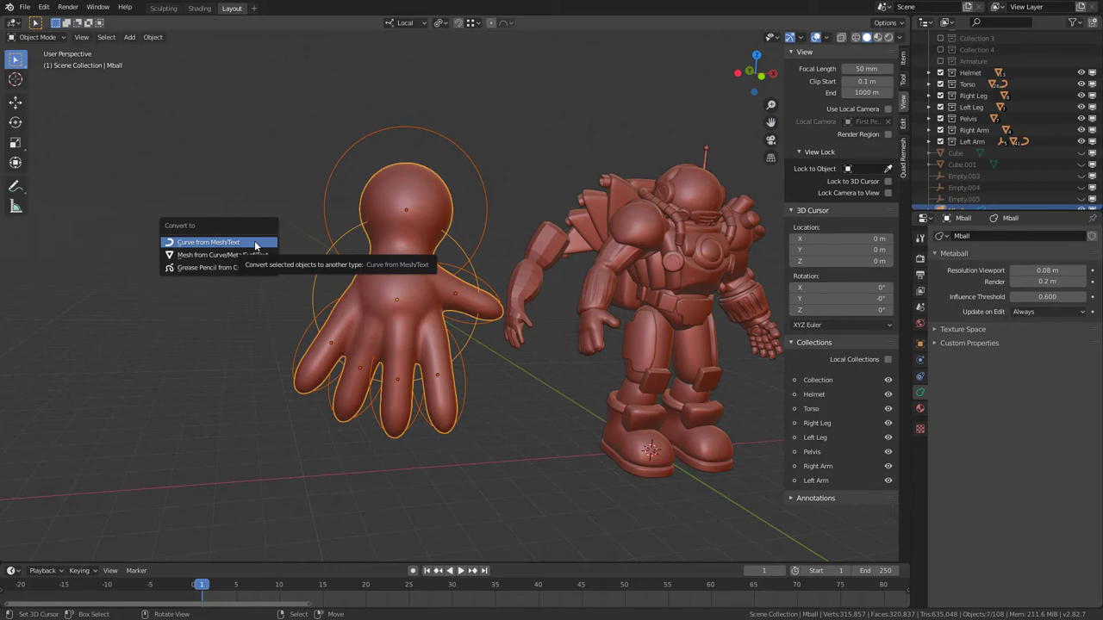
left_click(226, 256)
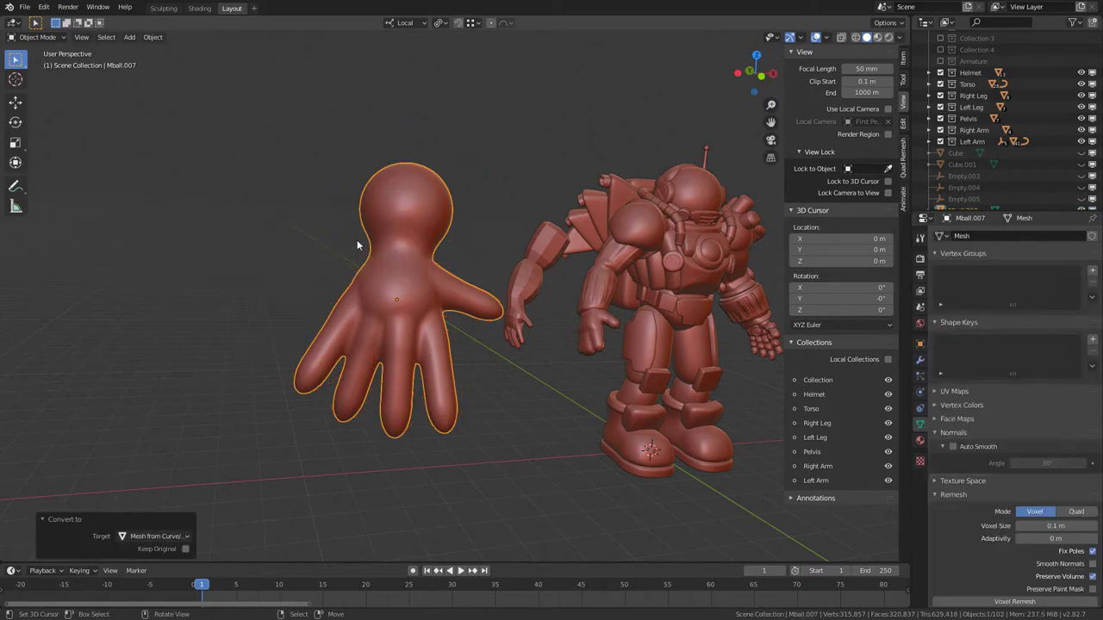
key("g")
left_click(356, 261)
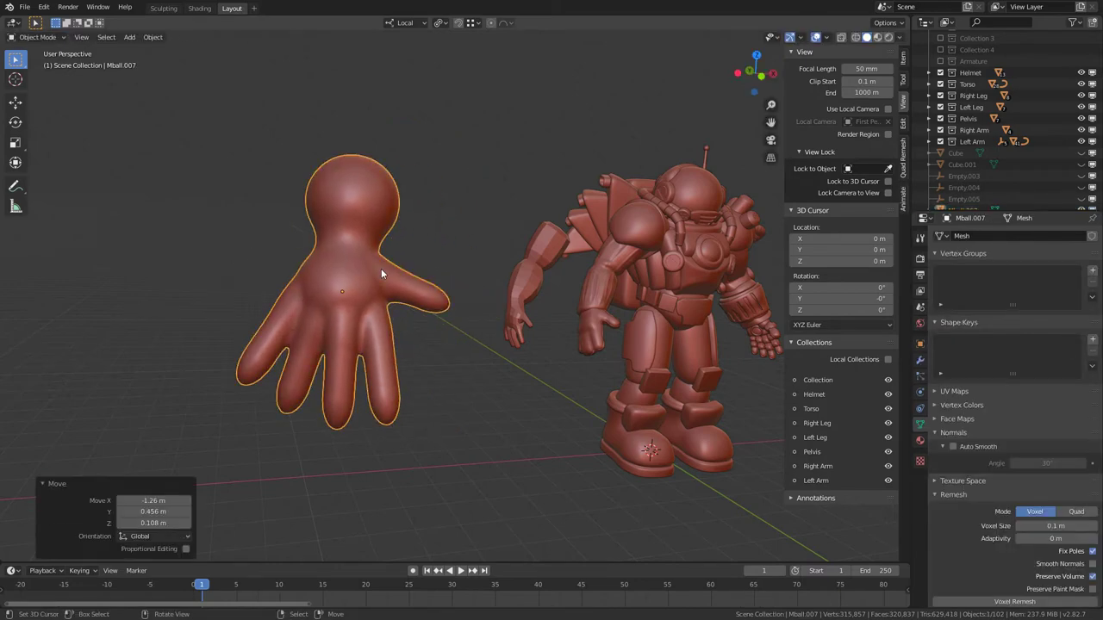
Examine the converted hand's mesh density in Edit Mode with all vertices selected, and return to Object Mode
key("Tab")
key("a")
middle_click_drag(411, 261, 315, 592)
scroll(262, 290, "up", 4)
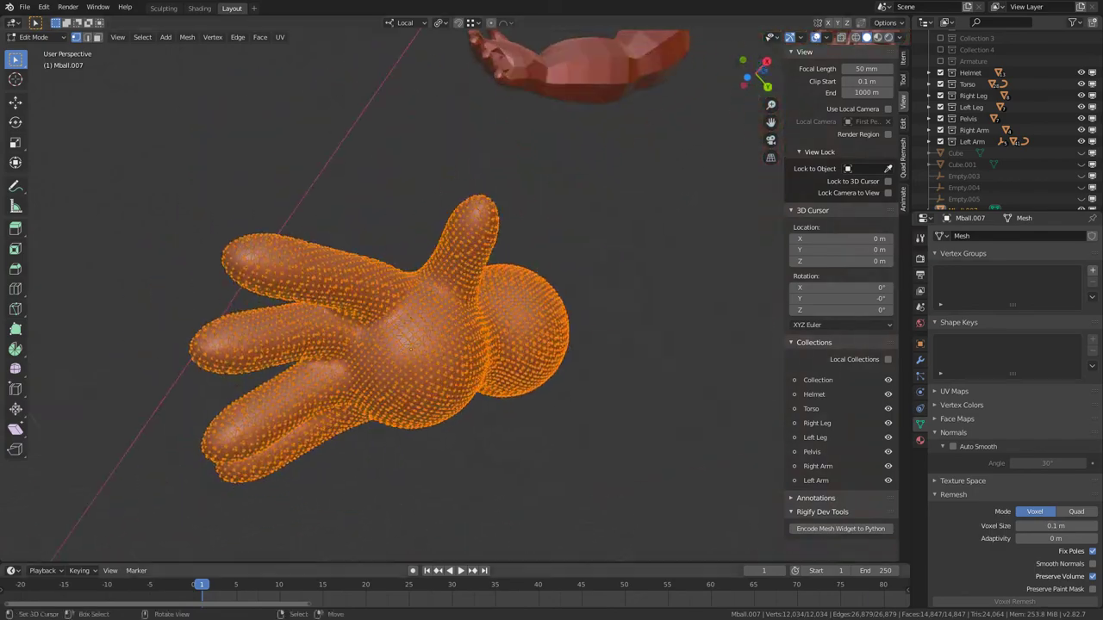
middle_click_drag(424, 301, 452, 340)
key("Tab")
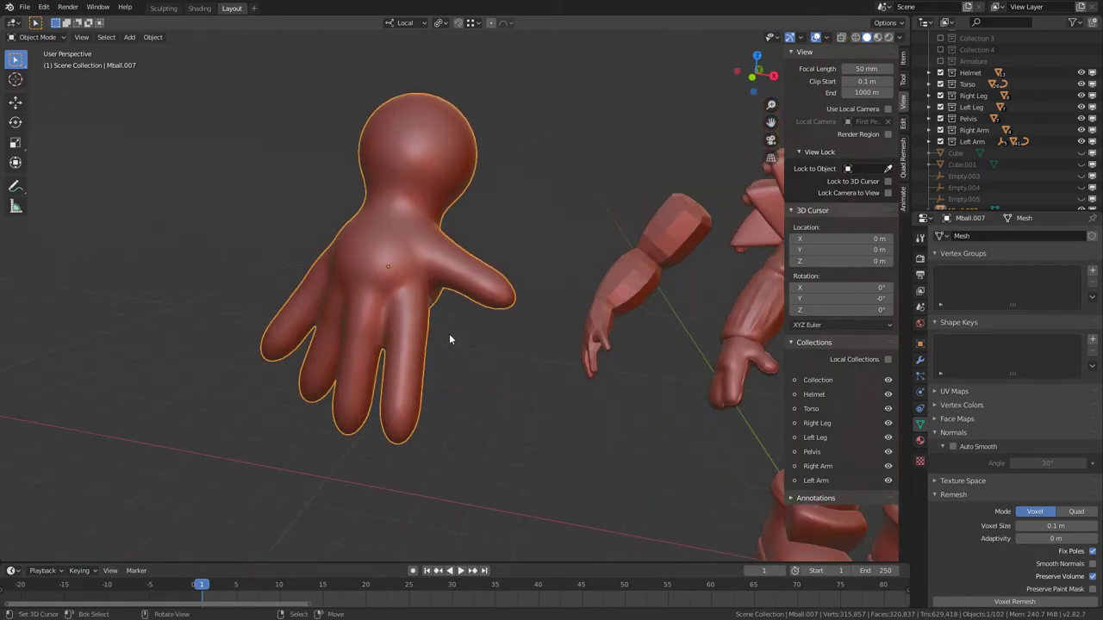
Rotate the converted hand mesh freely so that its fingers point upward beside the armoured character
middle_click_drag(402, 289, 444, 247)
middle_click_drag(529, 328, 331, 276)
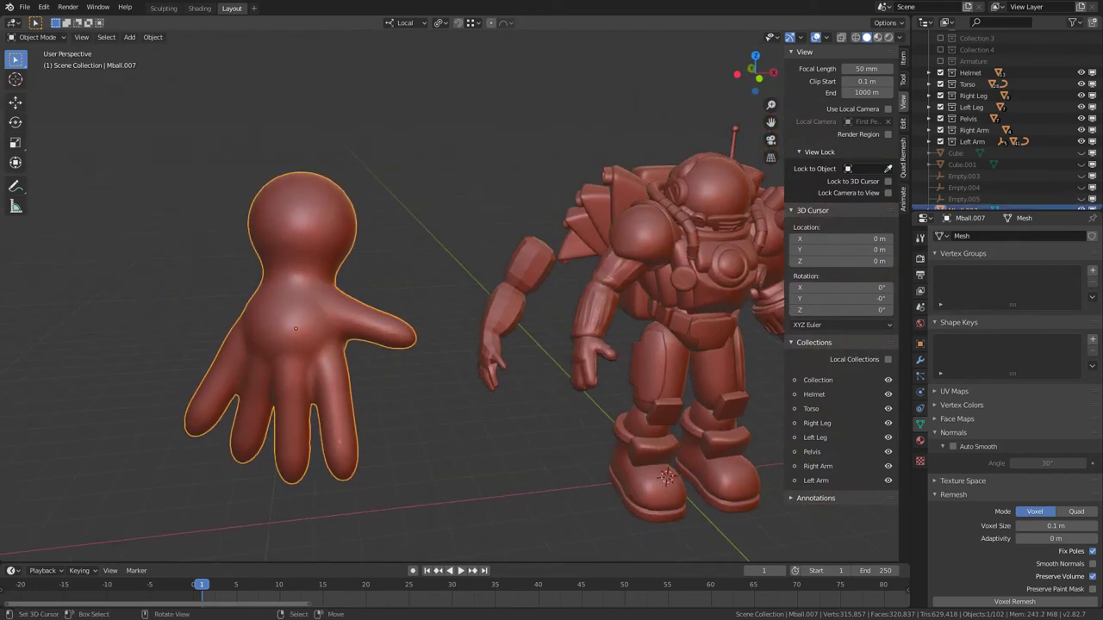
key("r")
key("r")
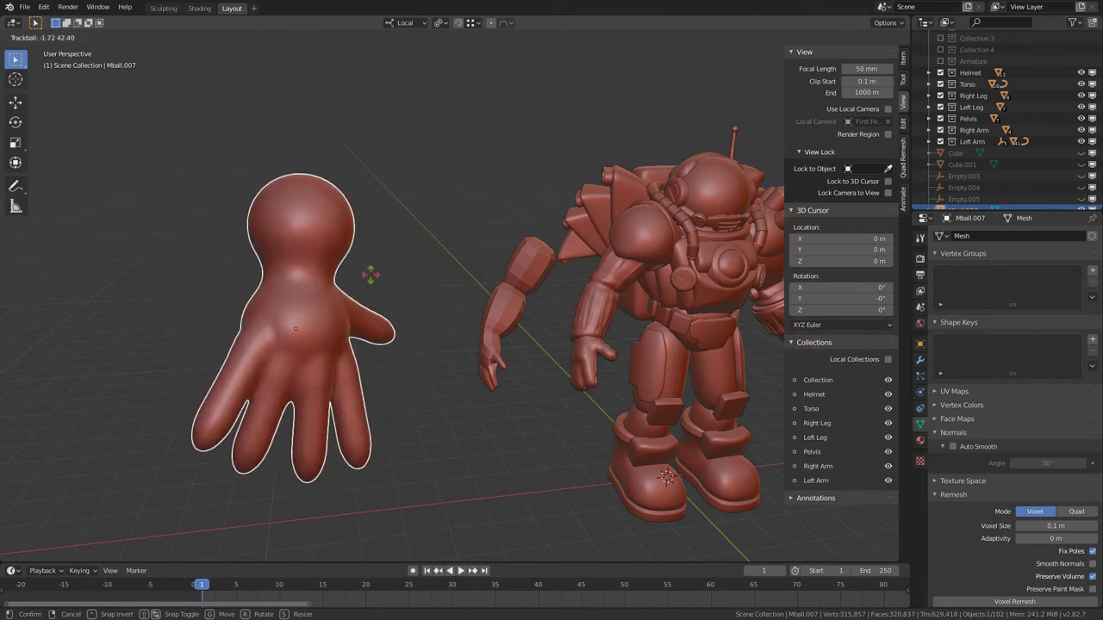
left_click(295, 272)
key("KP_Decimal")
scroll(413, 289, "down", 5)
Select the faceted Skin-modifier arm and compare it with the character's own arm
middle_click_drag(477, 288, 331, 318)
left_click(379, 274)
middle_click_drag(379, 274, 514, 306)
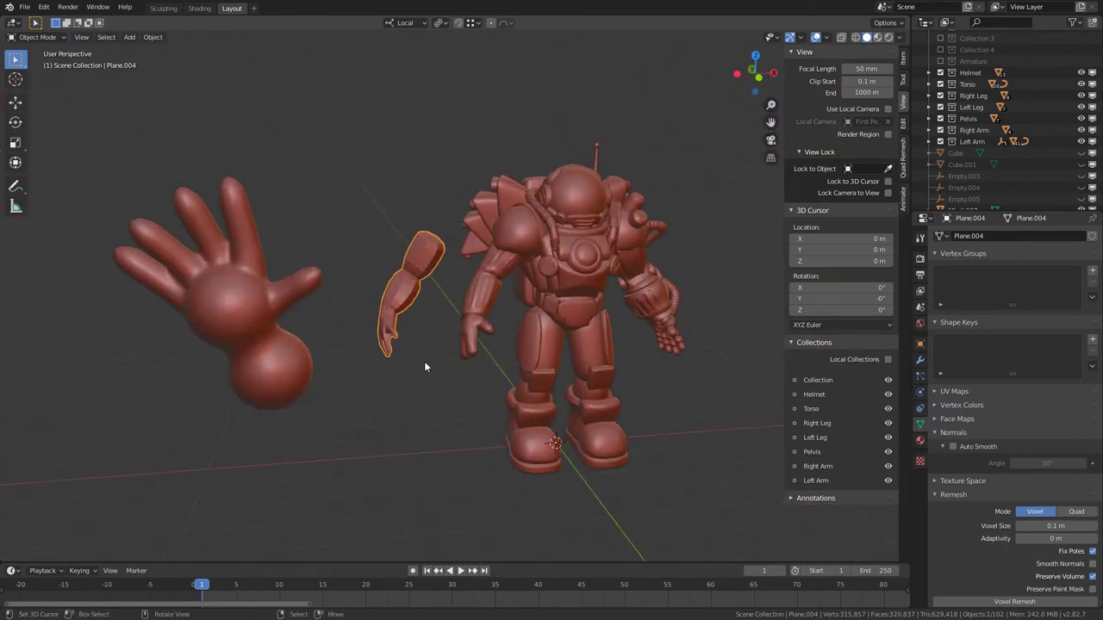
middle_click_drag(439, 391, 385, 424)
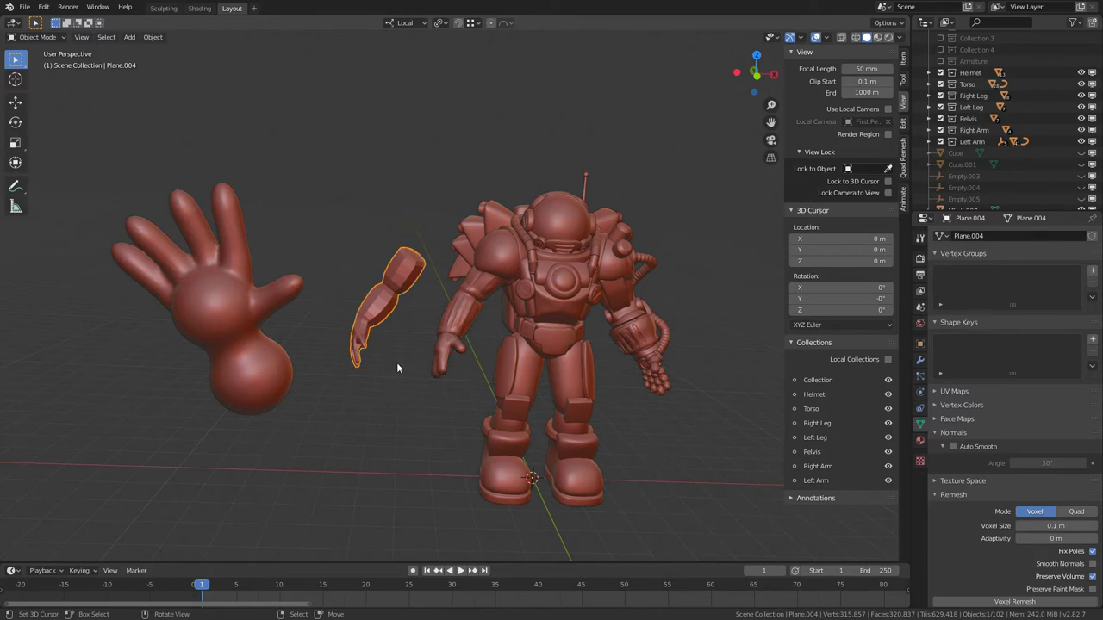
middle_click_drag(412, 346, 448, 293)
Add a mesh cube to the scene and move it out beside the character's left leg
left_click(458, 325)
scroll(319, 307, "up", 5)
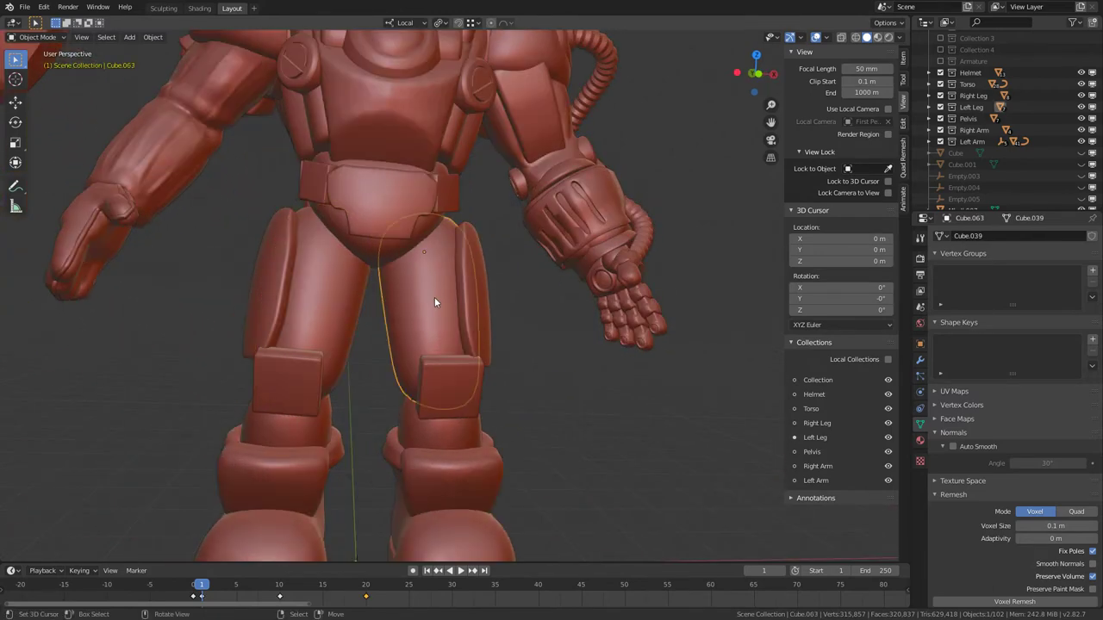
key("shift+a")
mouse_move(427, 259)
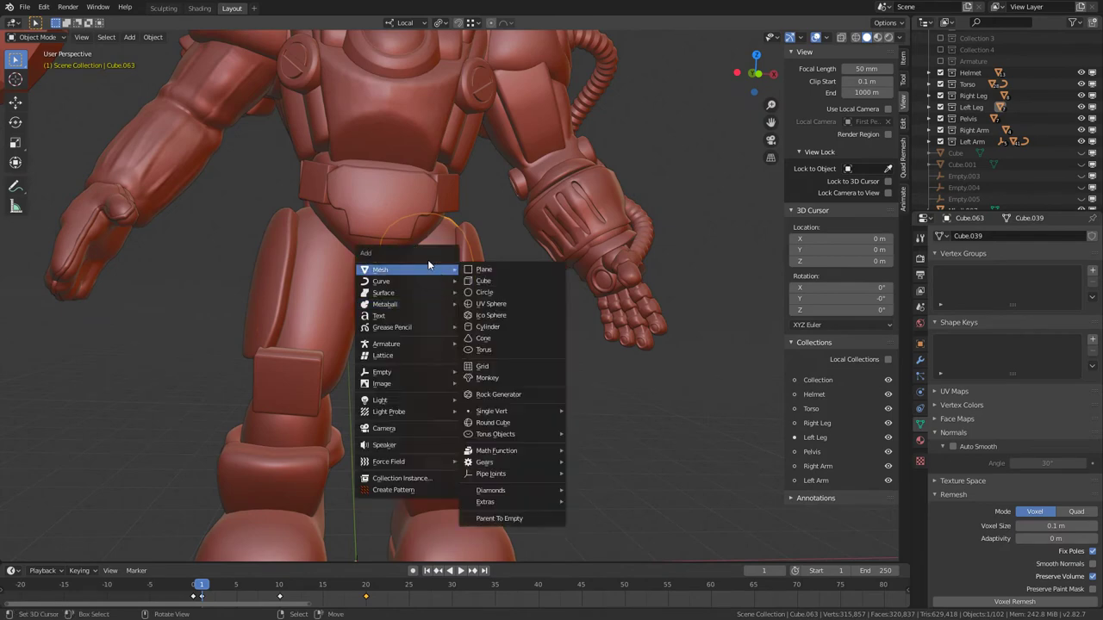
left_click(504, 280)
scroll(512, 302, "down", 3)
key("g")
left_click(565, 250)
Give the cube a level 2 Subdivision Surface and stretch its mesh along the local Z axis in Edit Mode
scroll(494, 289, "down", 3)
middle_click_drag(493, 289, 473, 313)
key("ctrl+2")
scroll(446, 354, "up", 4)
key("Tab")
key("s")
key("z")
key("z")
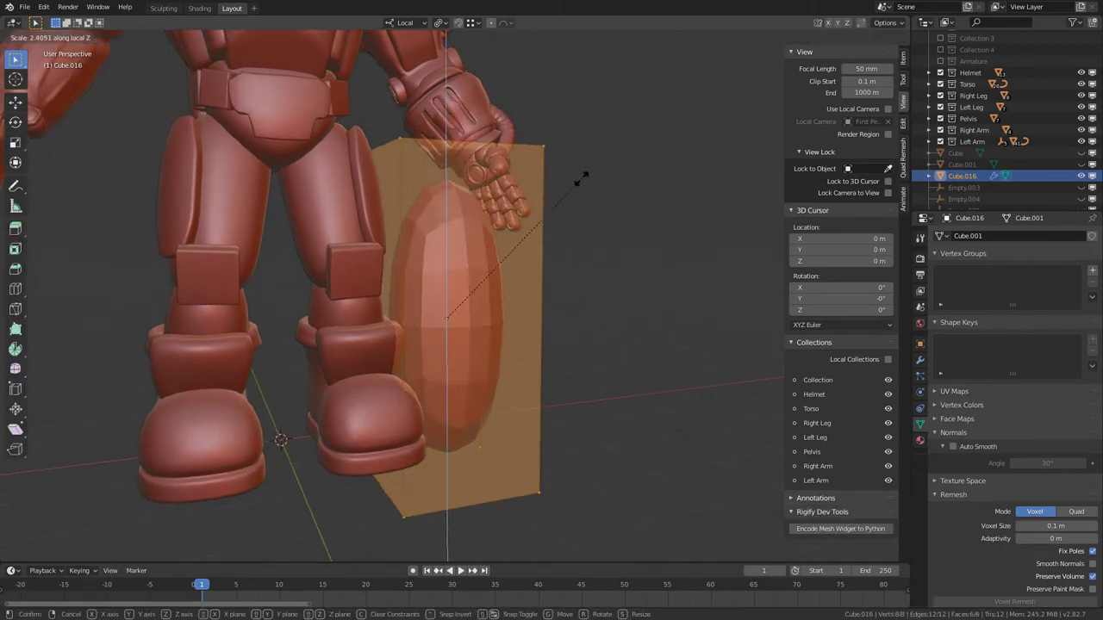
left_click(566, 210)
Add horizontal loop cuts to the cube, spread them along its local Z axis into a capsule shape and return to Object Mode
key("ctrl+r")
left_click(405, 300)
key("s")
key("z")
key("z")
left_click(594, 254)
key("Tab")
Tilt the subdivided capsule with a planar rotation followed by a free trackball rotation
middle_click_drag(444, 257, 446, 288)
key("r")
left_click(610, 256)
key("r")
key("r")
left_click(584, 275)
Move the capsule across to below the base arm, with a final move of -5.03 m in X, 0.821 m in Y and -0.477 m in Z
key("g")
left_click(494, 264)
middle_click_drag(494, 265, 439, 301)
key("g")
left_click(399, 306)
scroll(440, 302, "down", 2)
key("g")
left_click(224, 303)
Examine the hand, arm and capsule base meshes next to the character from several angles
middle_click_drag(362, 284, 493, 265)
scroll(466, 319, "up", 4)
scroll(443, 346, "down", 6)
middle_click_drag(435, 306, 409, 306)
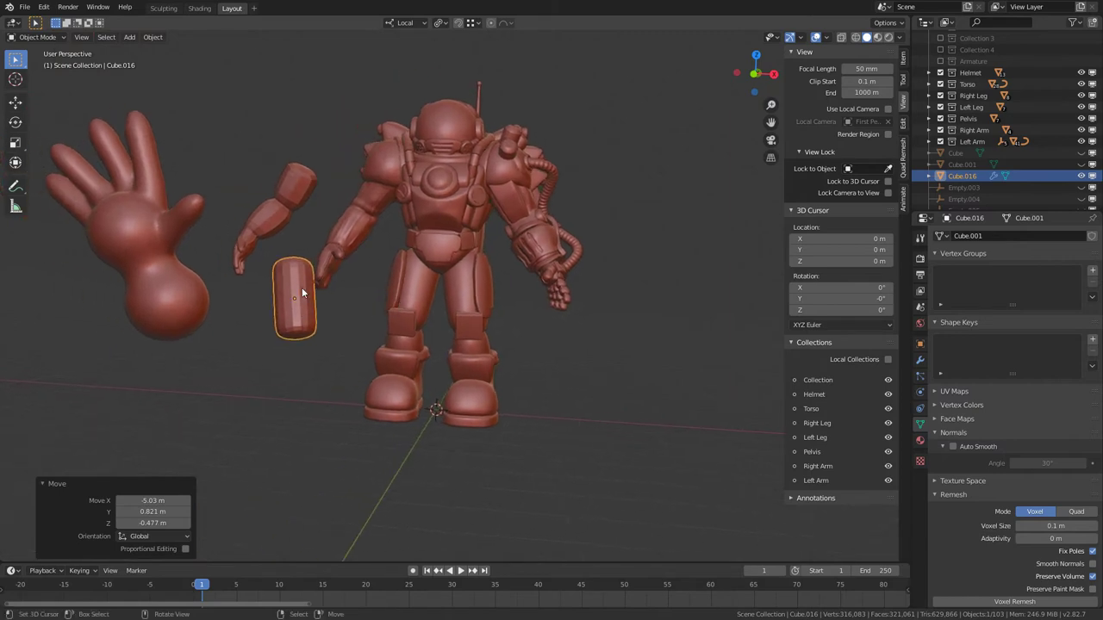
middle_click_drag(314, 319, 468, 370)
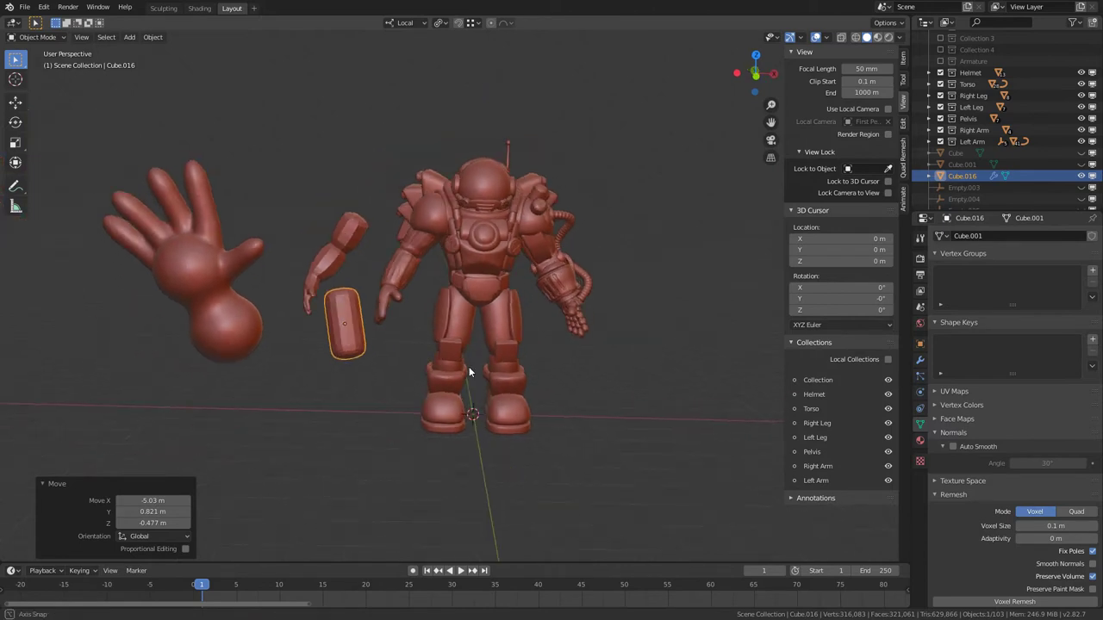
middle_click_drag(322, 275, 474, 332)
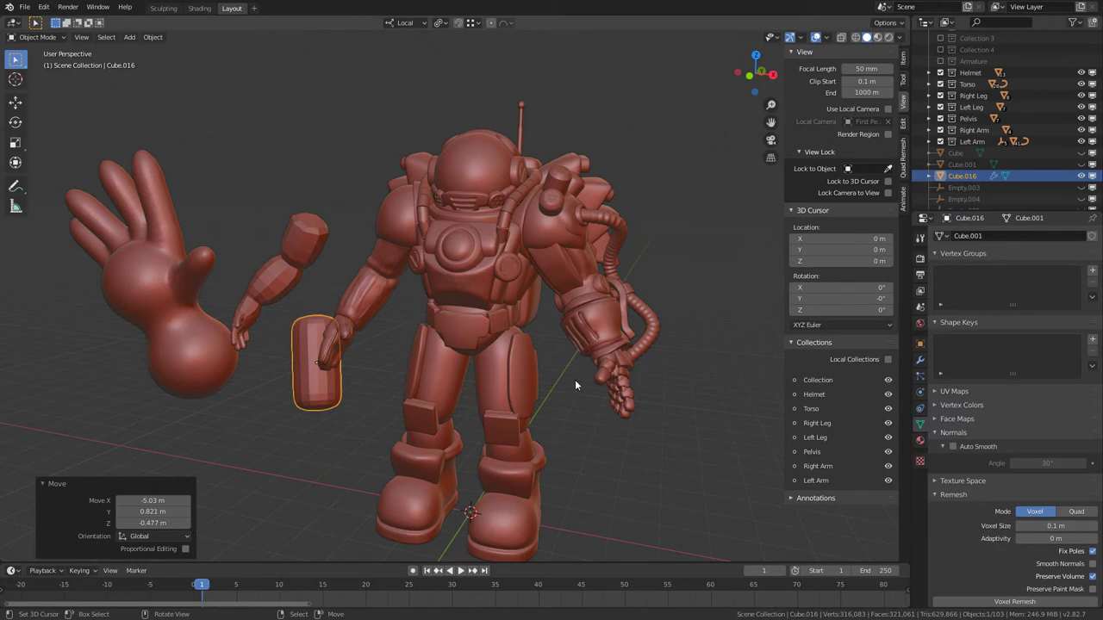
Delete the armour plate on the outside of the left thigh to inspect the leg, and undo the deletion
middle_click_drag(575, 379, 632, 269)
left_click(632, 268)
key("Delete")
middle_click_drag(668, 330, 573, 224)
scroll(497, 261, "down", 3)
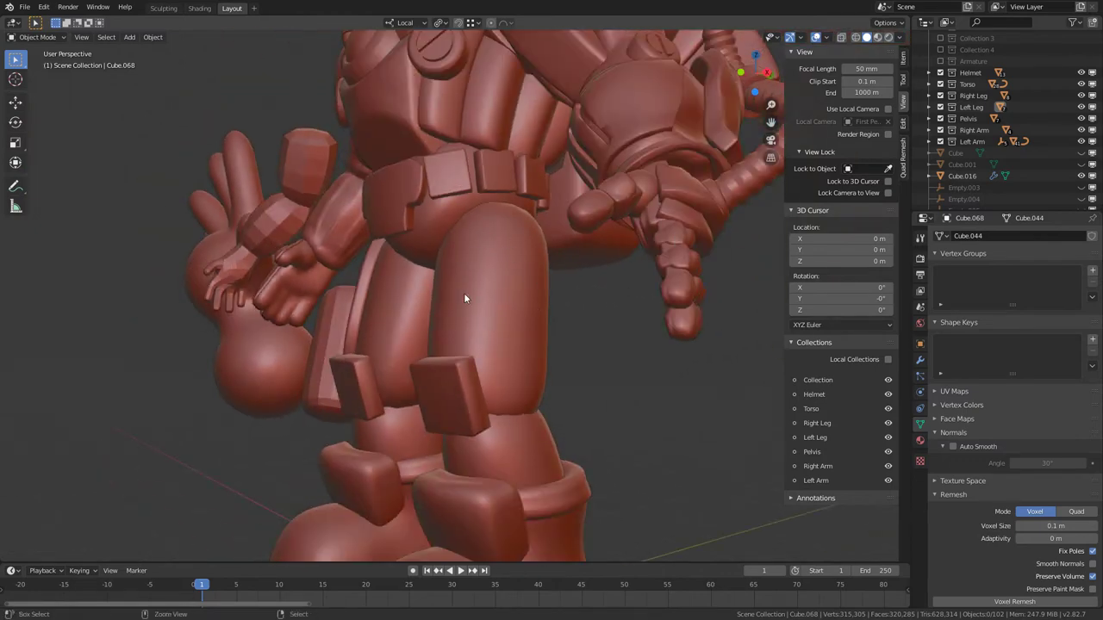
key("ctrl+z")
Move the left thigh's armour plate around the leg surface by -0.368 m in X, -0.224 m in Y and -0.0602 m in Z
middle_click_drag(522, 298, 580, 251)
middle_click_drag(570, 372, 389, 303)
scroll(427, 336, "up", 3)
middle_click_drag(454, 345, 541, 414)
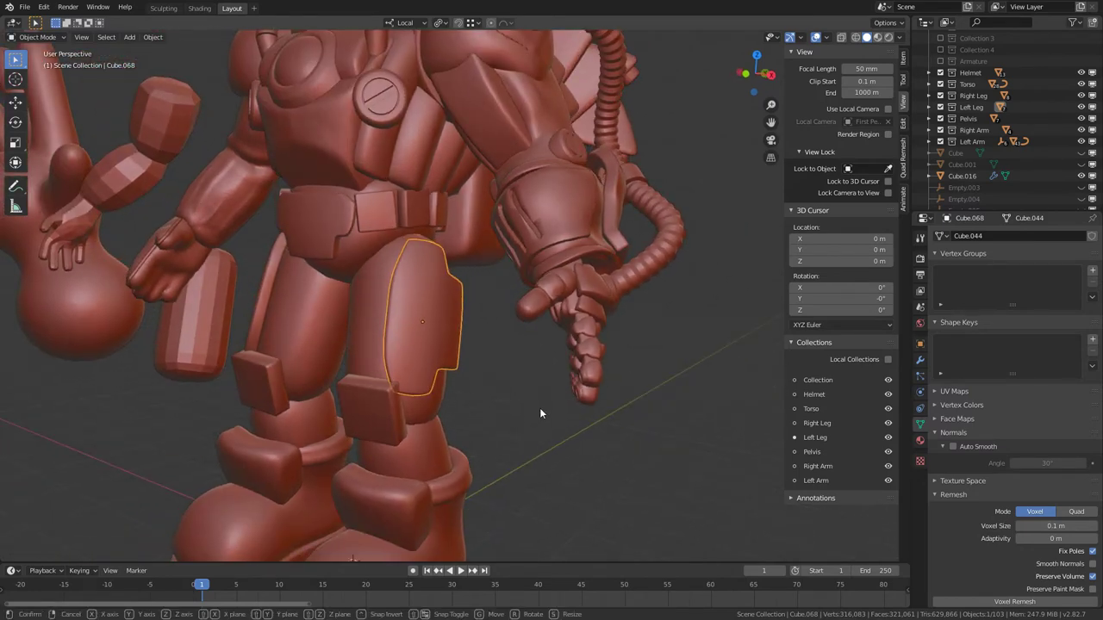
key("g")
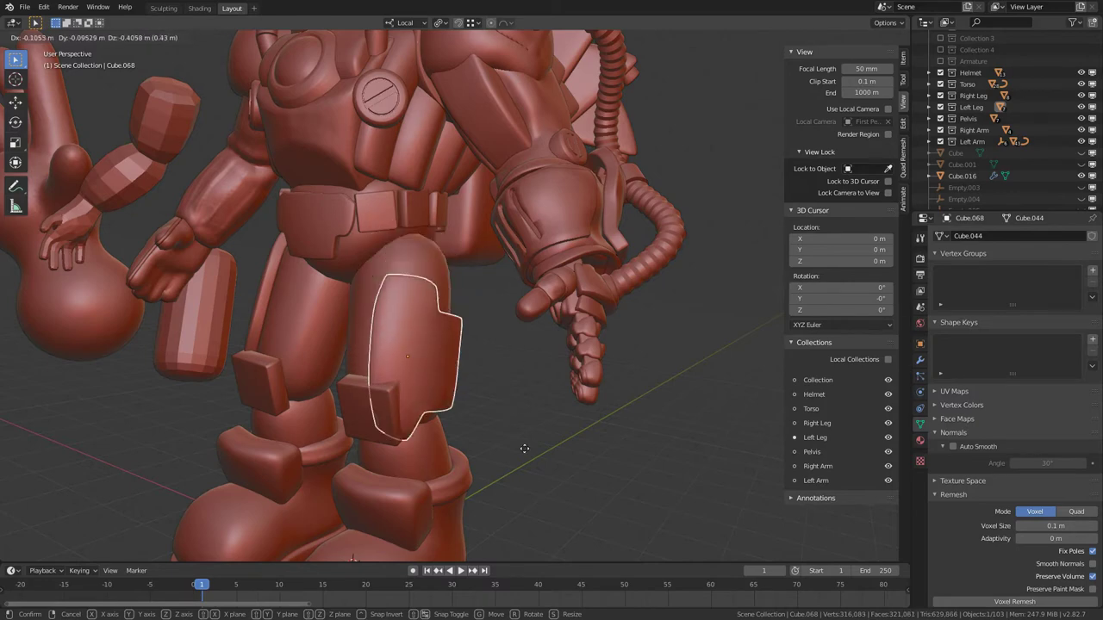
left_click(497, 394)
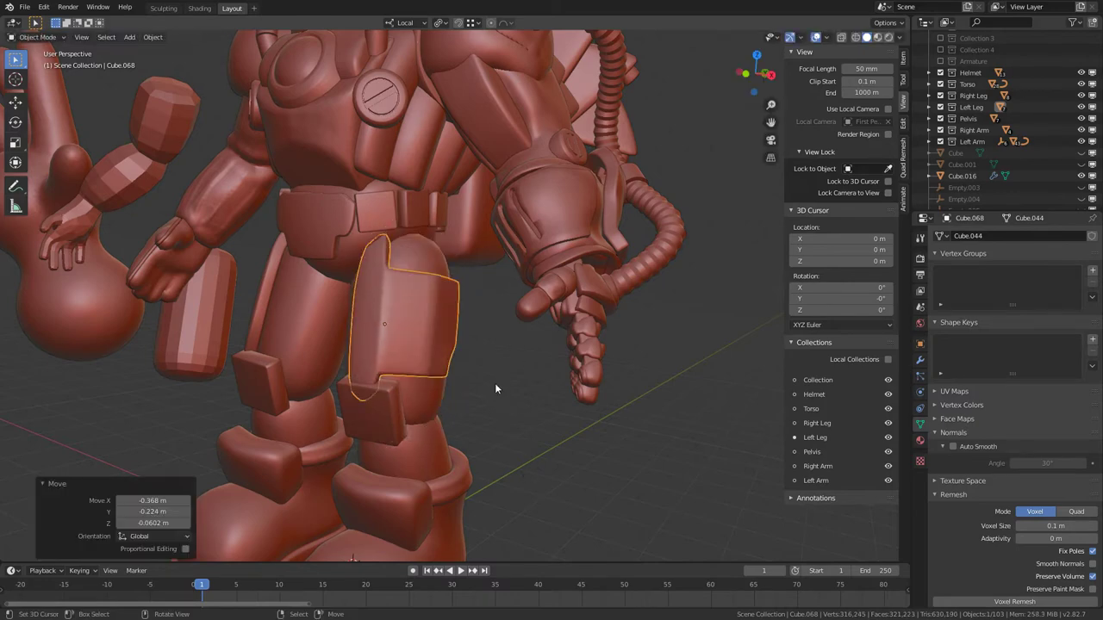
Try moving and trackball-rotating the thigh plate to test how it wraps around the leg
scroll(534, 366, "down", 4)
scroll(548, 320, "up", 5)
key("g")
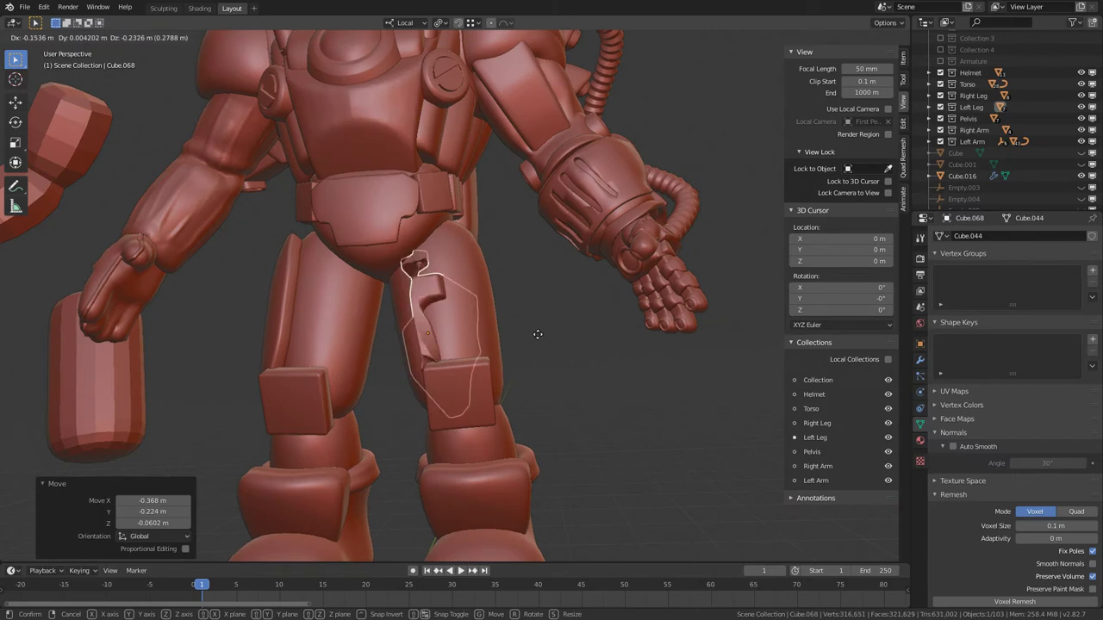
right_click(547, 332)
middle_click_drag(547, 332, 369, 285)
key("r")
key("r")
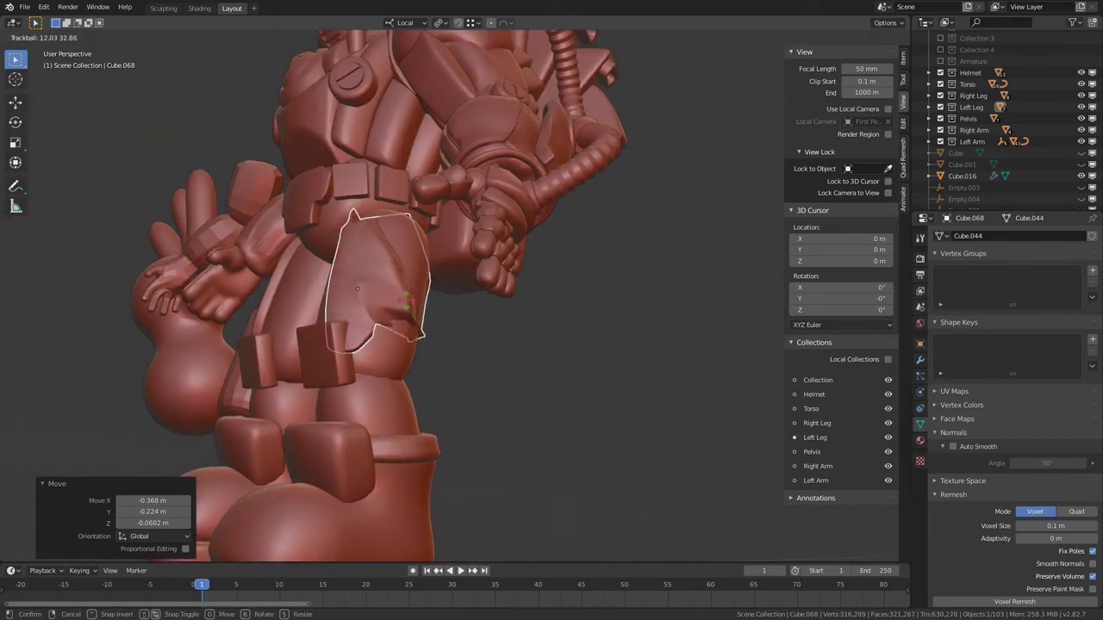
middle_click_drag(457, 331, 449, 236)
scroll(569, 350, "up", 4)
key("g")
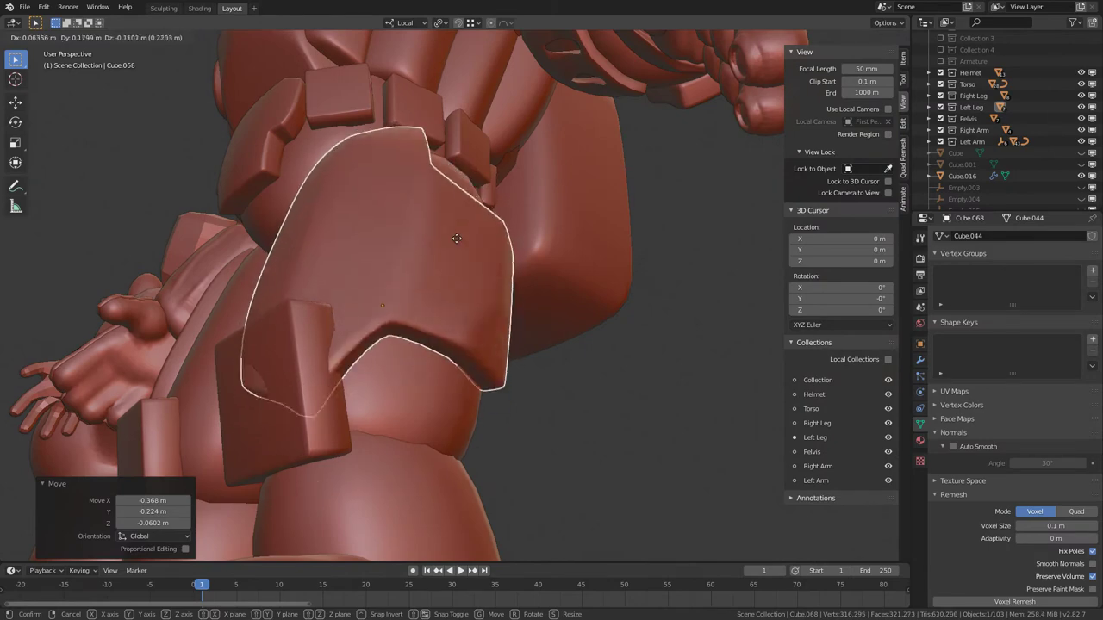
right_click(457, 238)
Select the thigh plate's whole mesh in Edit Mode and move it toward the hip, finishing with 0.145 m in X and 0.179 m in Z
scroll(469, 274, "down", 5)
middle_click_drag(473, 282, 436, 298)
scroll(498, 336, "up", 3)
key("Tab")
key("a")
scroll(478, 345, "down", 3)
key("g")
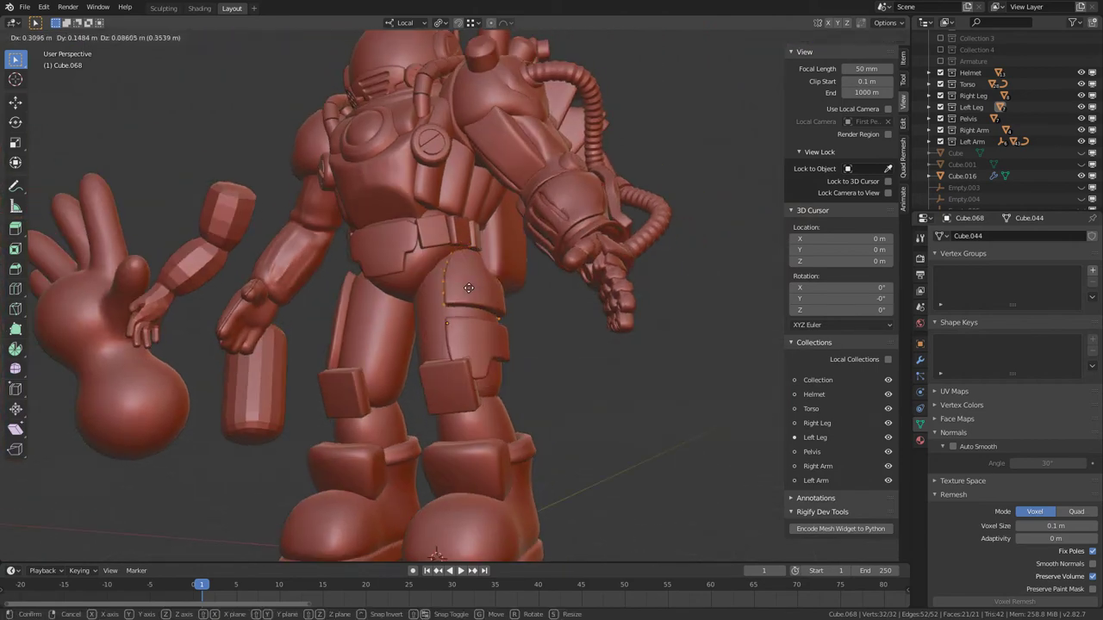
middle_click_drag(497, 274, 199, 241)
scroll(431, 241, "up", 2)
key("g")
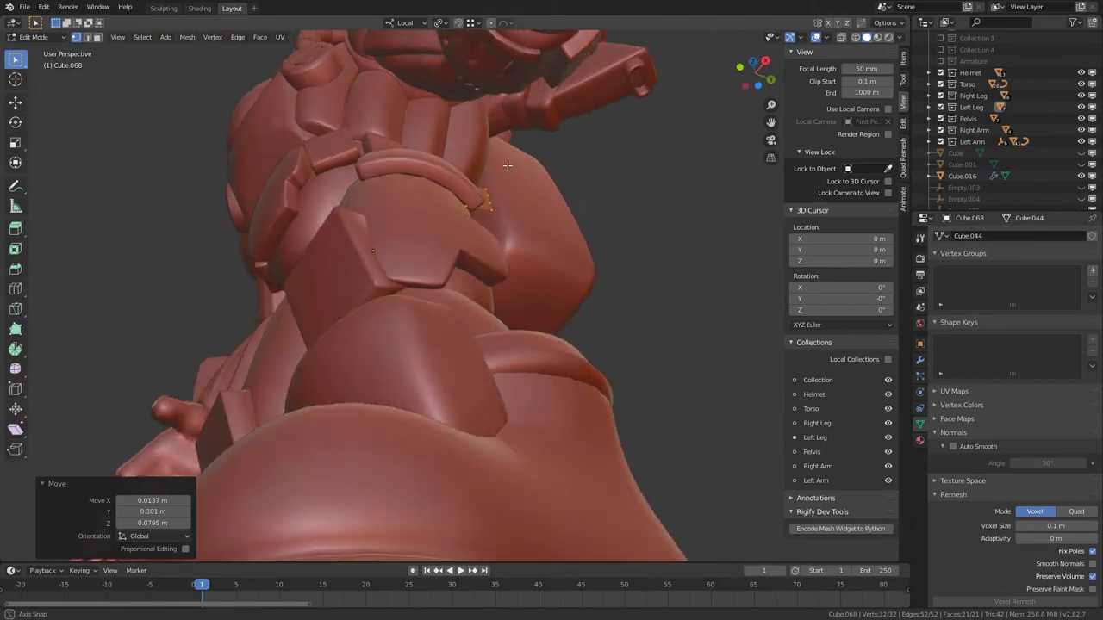
left_click(509, 230)
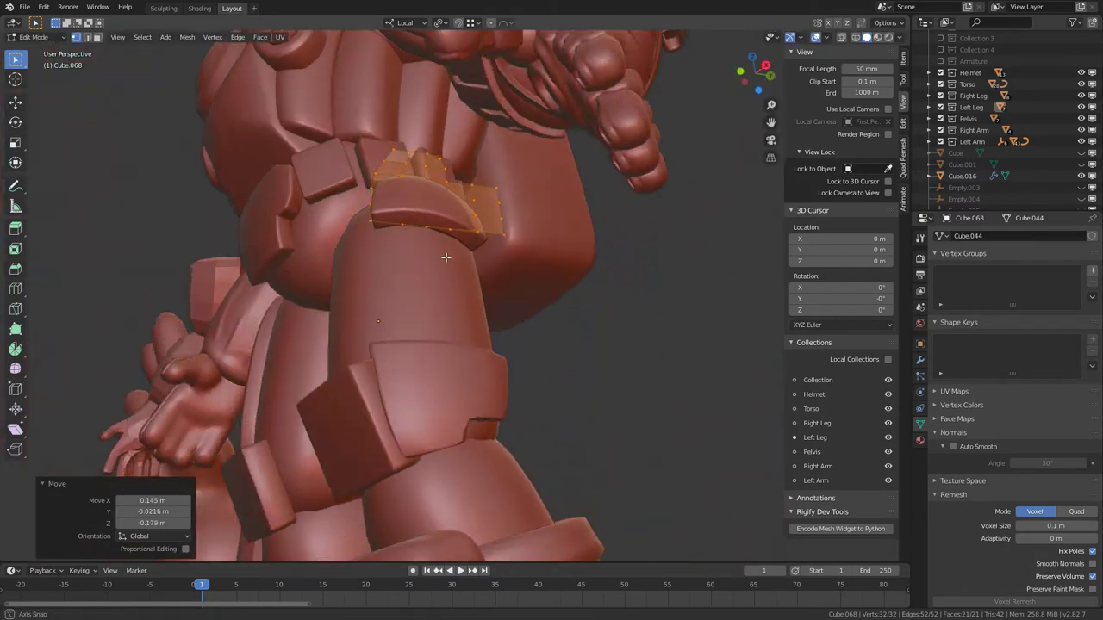
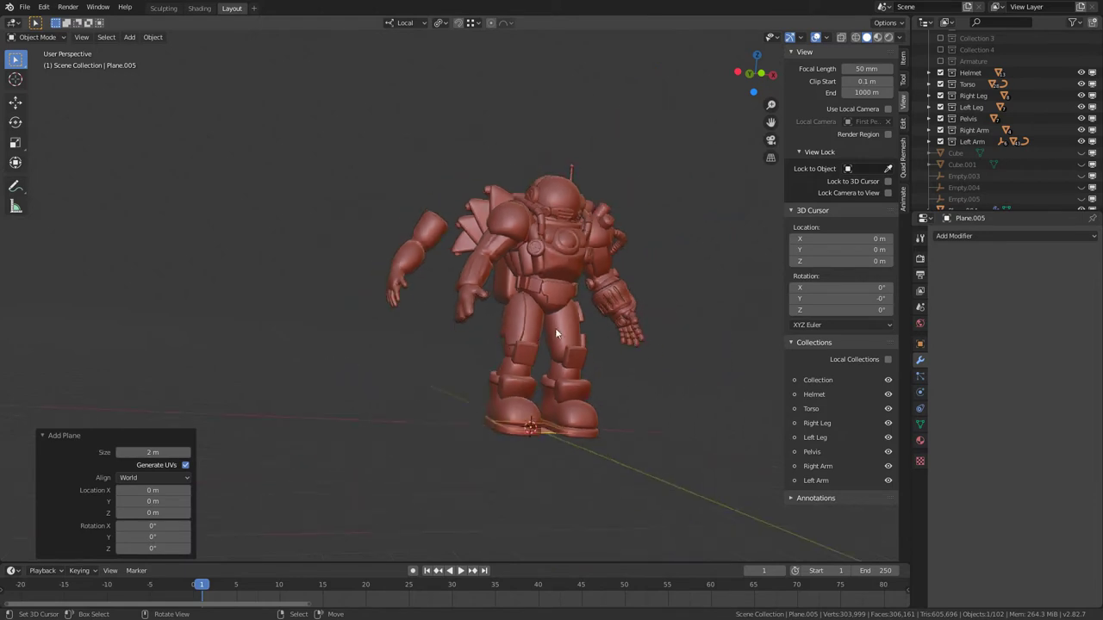
Move the new plane's mesh in Edit Mode by -6.1 m in X, 2.16 m in Y and 4.91 m in Z
middle_click_drag(555, 328, 486, 351)
middle_click_drag(576, 431, 526, 332, "shift")
scroll(525, 331, "up", 3)
middle_click_drag(482, 397, 552, 353)
key("Tab")
key("g")
left_click(334, 148)
middle_click_drag(284, 345, 311, 330)
Stand the plane upright with trackball rotations of 73.9° / -14.9° and -8.02° / -11.5°, and level its edges with a planar rotation
key("r")
key("r")
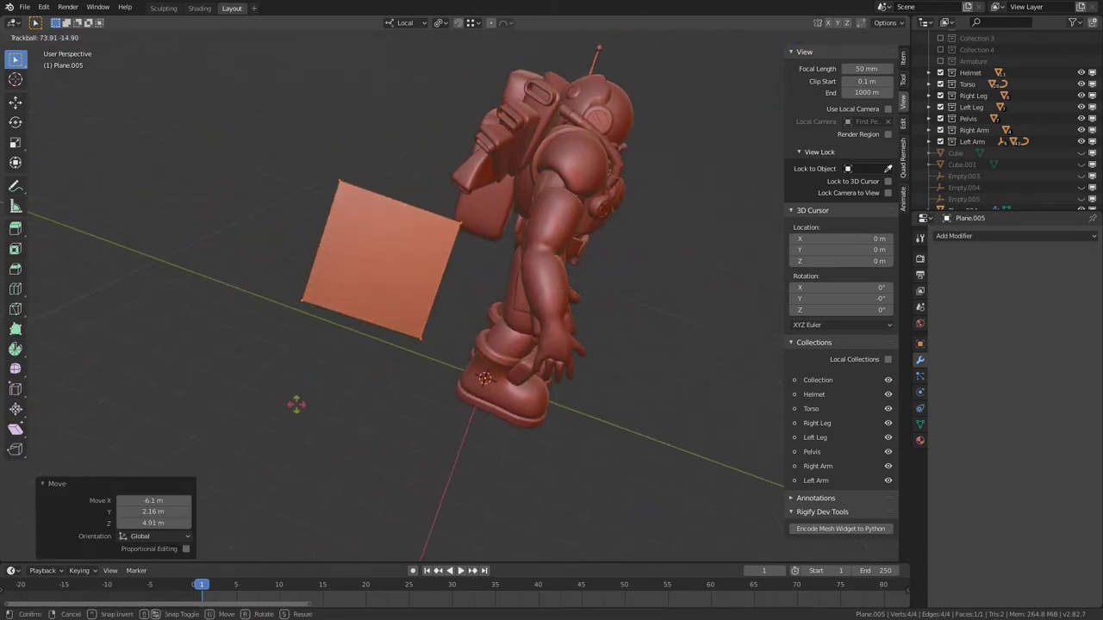
left_click(296, 404)
middle_click_drag(296, 405, 439, 335)
key("r")
key("r")
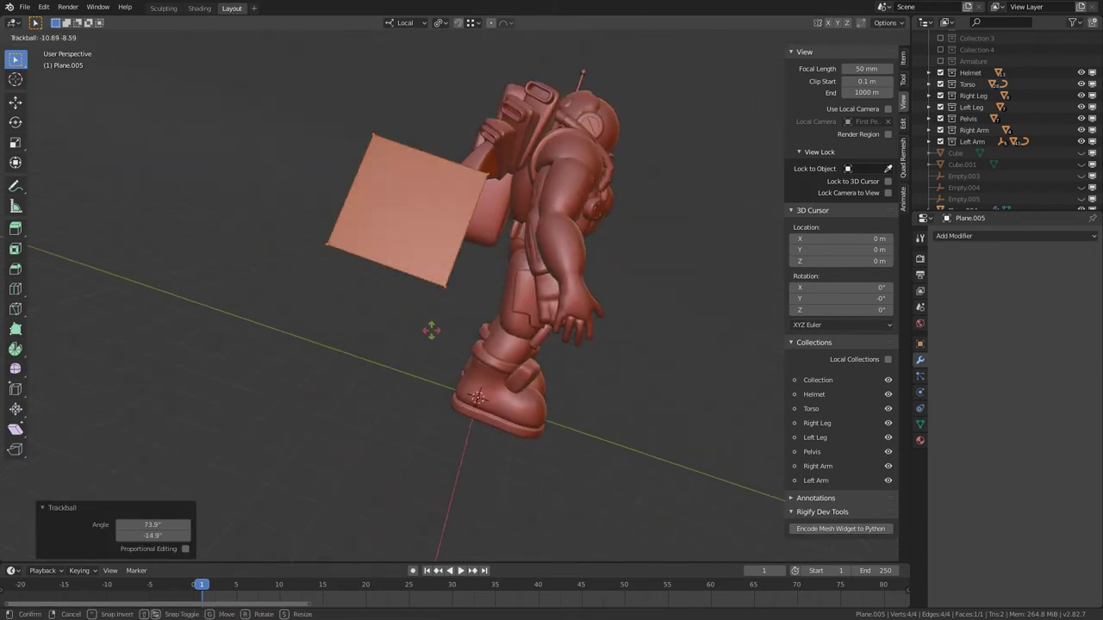
left_click(429, 332)
key("r")
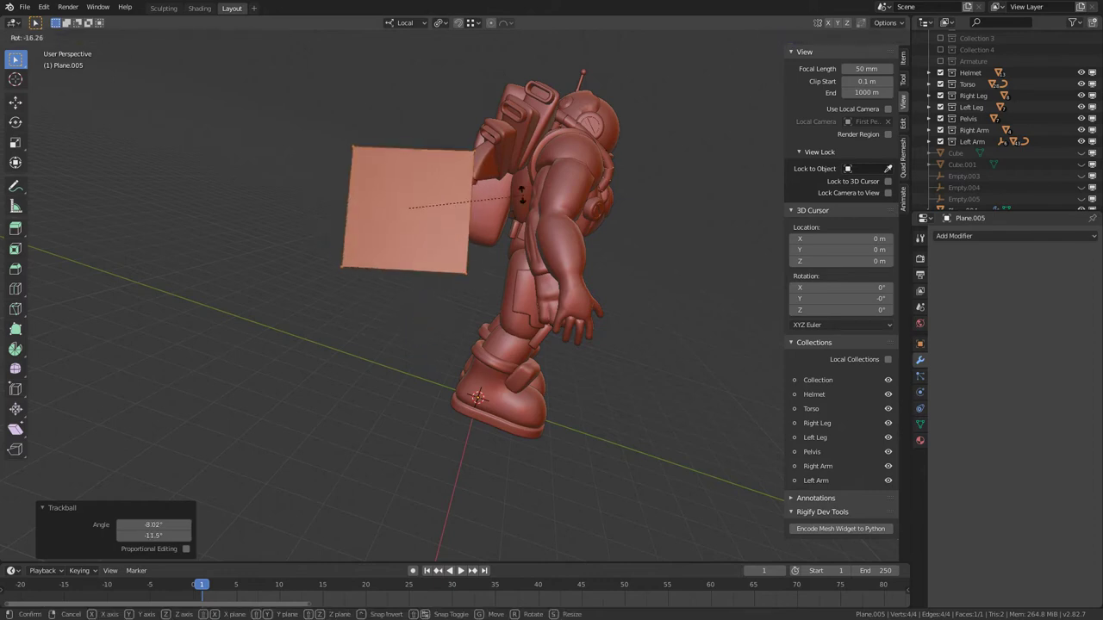
left_click(508, 189)
Scale the plane to 0.2 and position it in front of the base arm's forearm
middle_click_drag(468, 288, 547, 327)
key("g")
left_click(376, 325)
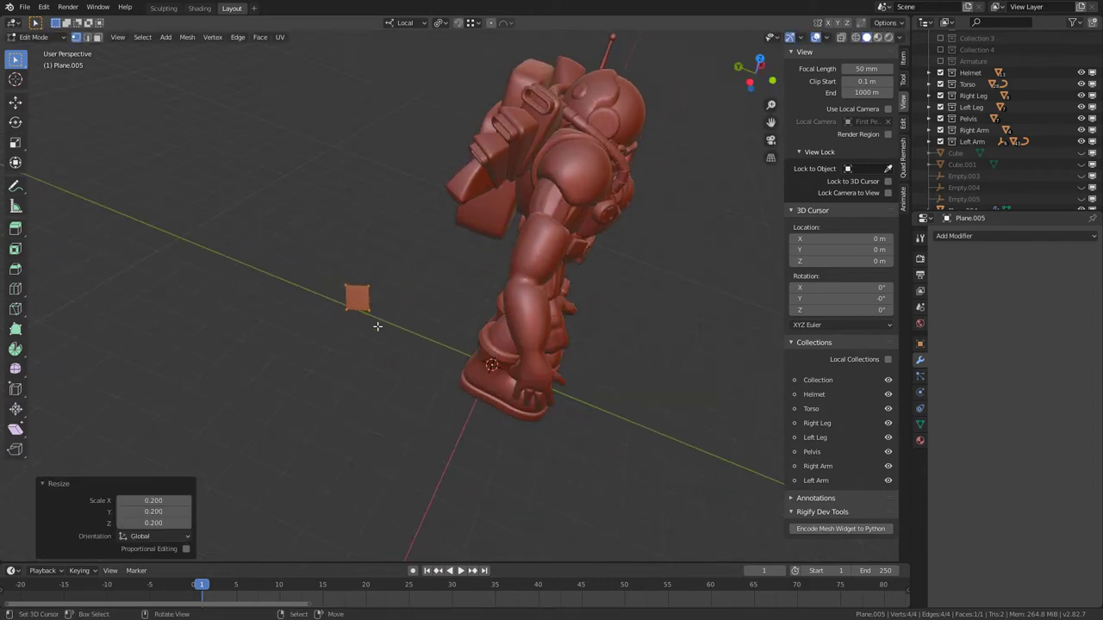
middle_click_drag(376, 325, 465, 322)
scroll(466, 319, "up", 3)
key("g")
left_click(431, 314)
Set snapping to Face with Project Individual Elements, affecting move, rotate and scale
scroll(470, 323, "up", 5)
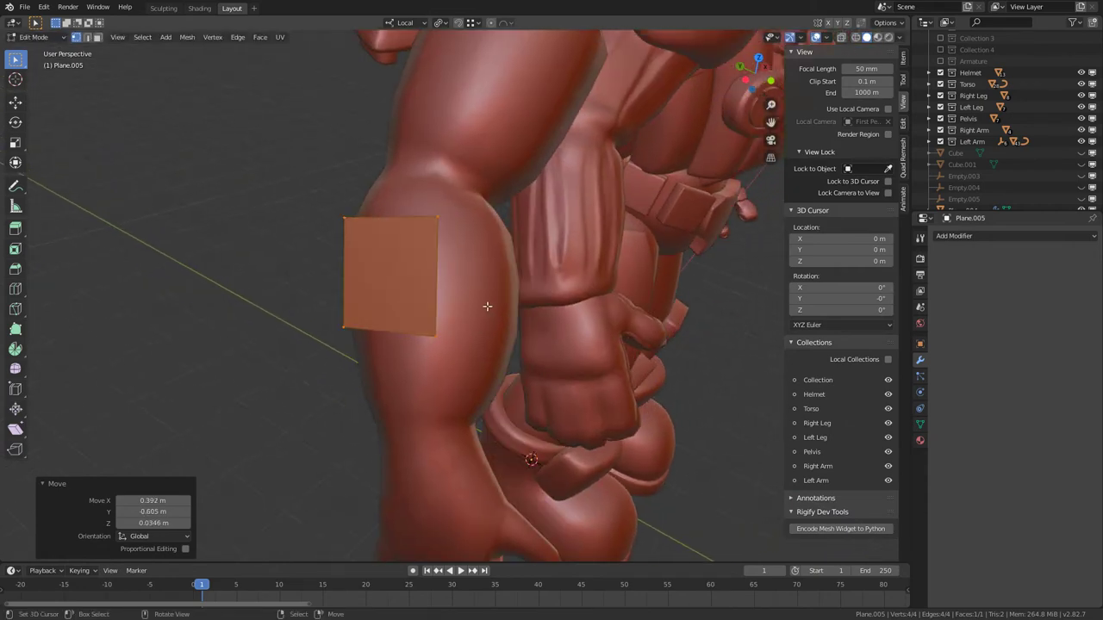
left_click(473, 23)
left_click(434, 91)
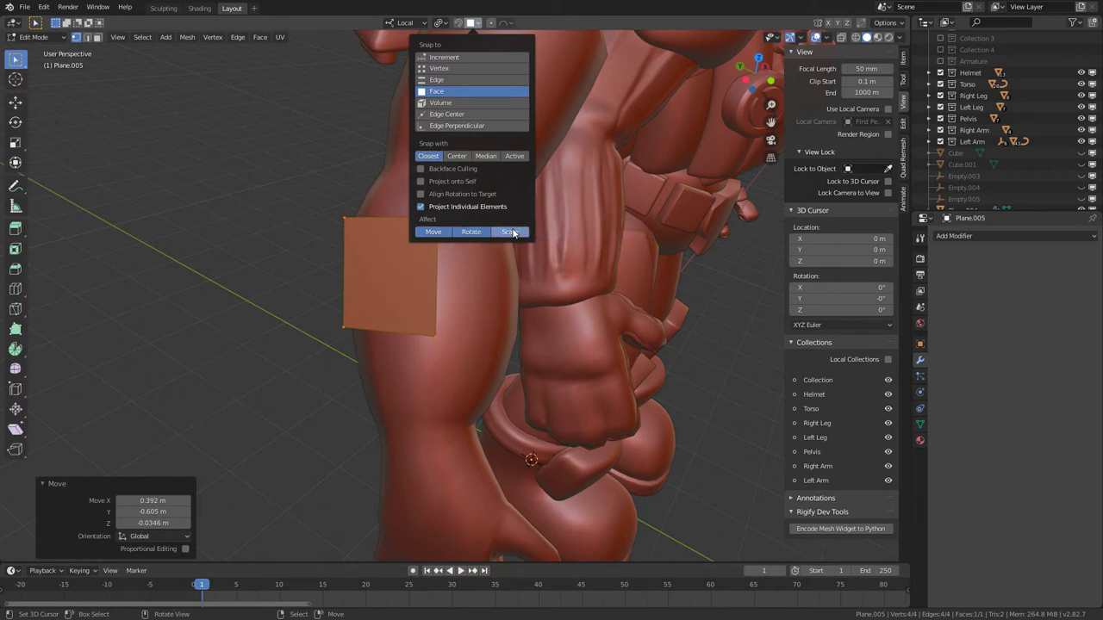
Snap the plane's vertices onto the forearm surface, shrink the plane and reposition it on the upper forearm
middle_click_drag(472, 276, 569, 314)
key("g")
left_click(569, 313)
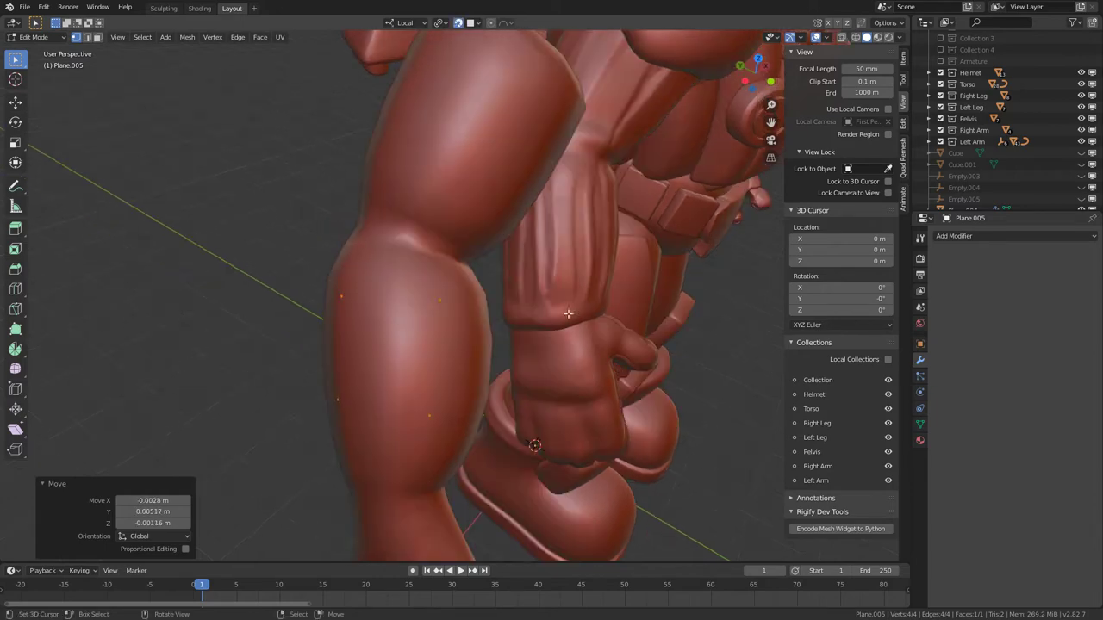
key("s")
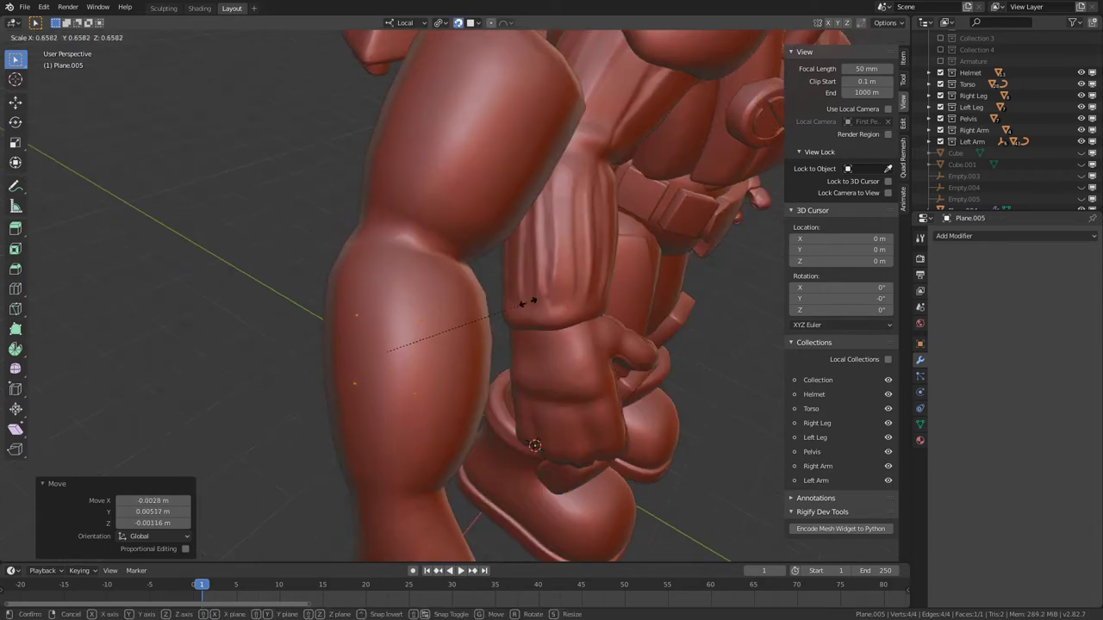
left_click(482, 320)
key("g")
left_click(465, 278)
Extrude the plane's edges across the forearm, and extrude its lower edge row about 0.34 m down the arm
mouse_move(465, 278)
middle_mouse_down()
mouse_move(560, 301)
mouse_move(468, 273)
middle_mouse_up()
key("e")
left_click(524, 299)
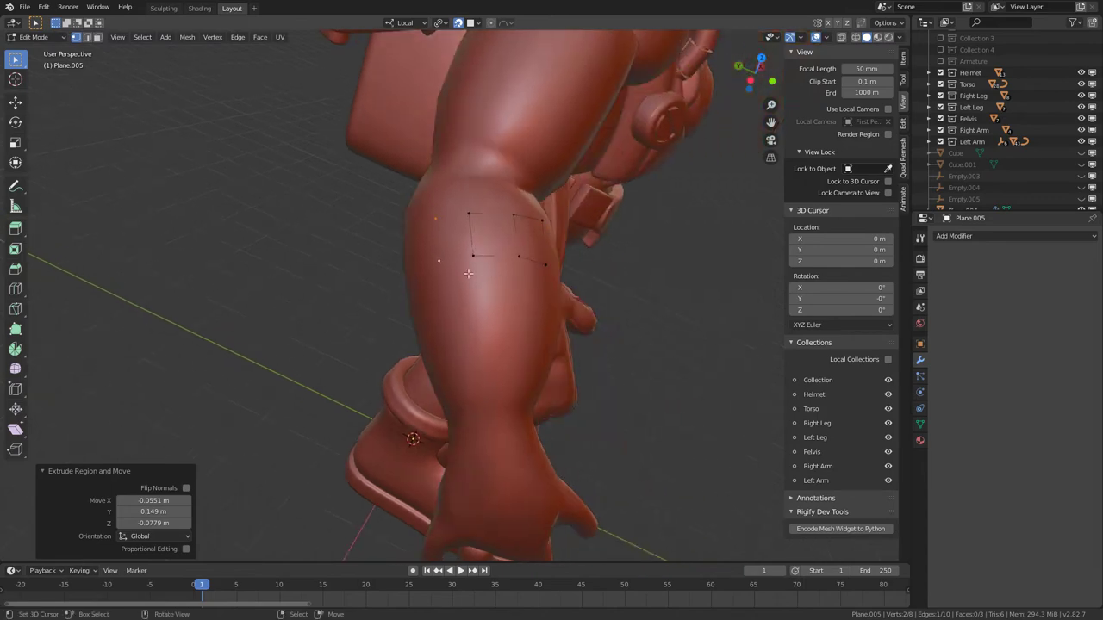
right_click(443, 264)
right_click(538, 261, "ctrl")
middle_click_drag(539, 261, 491, 254)
key("e")
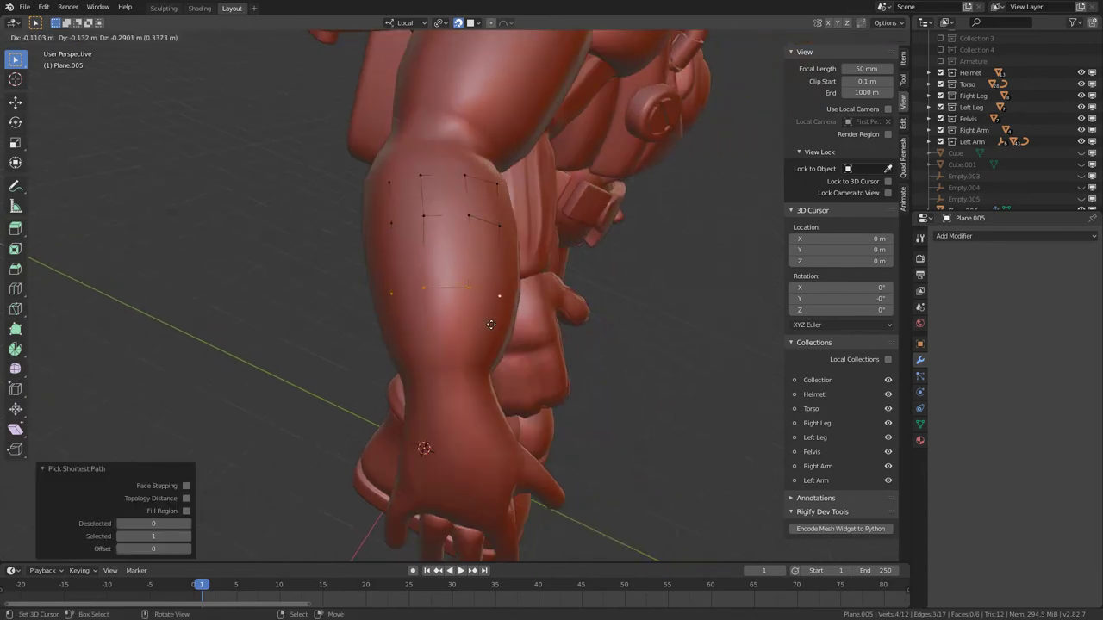
left_click(491, 324)
Return to Object Mode and add a Solidify modifier to the forearm plate
middle_click_drag(491, 324, 603, 285)
key("Tab")
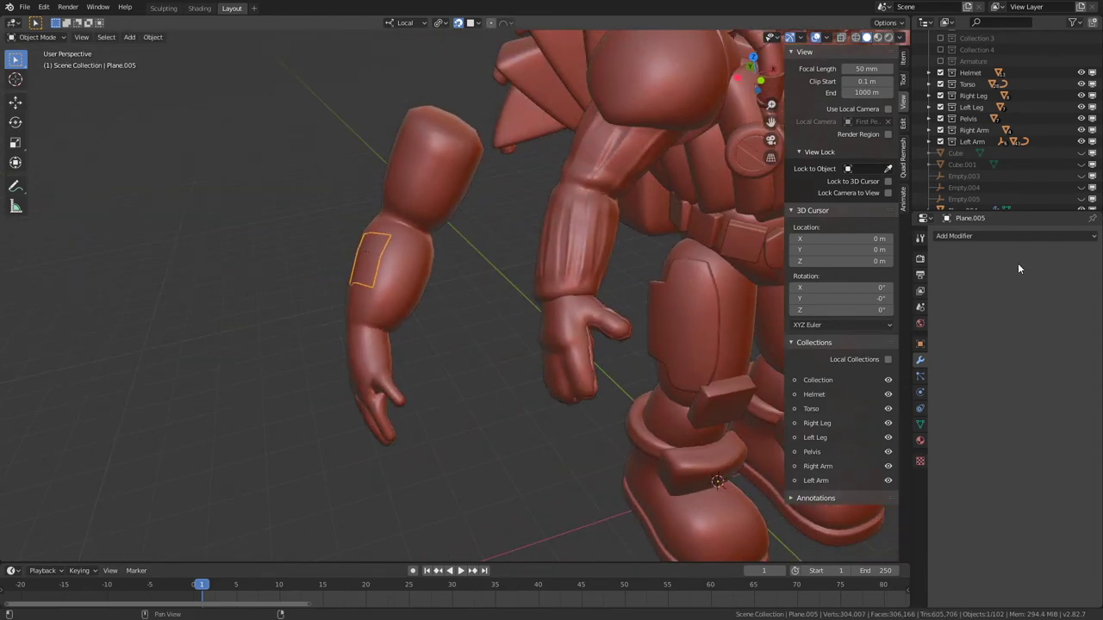
left_click(964, 235)
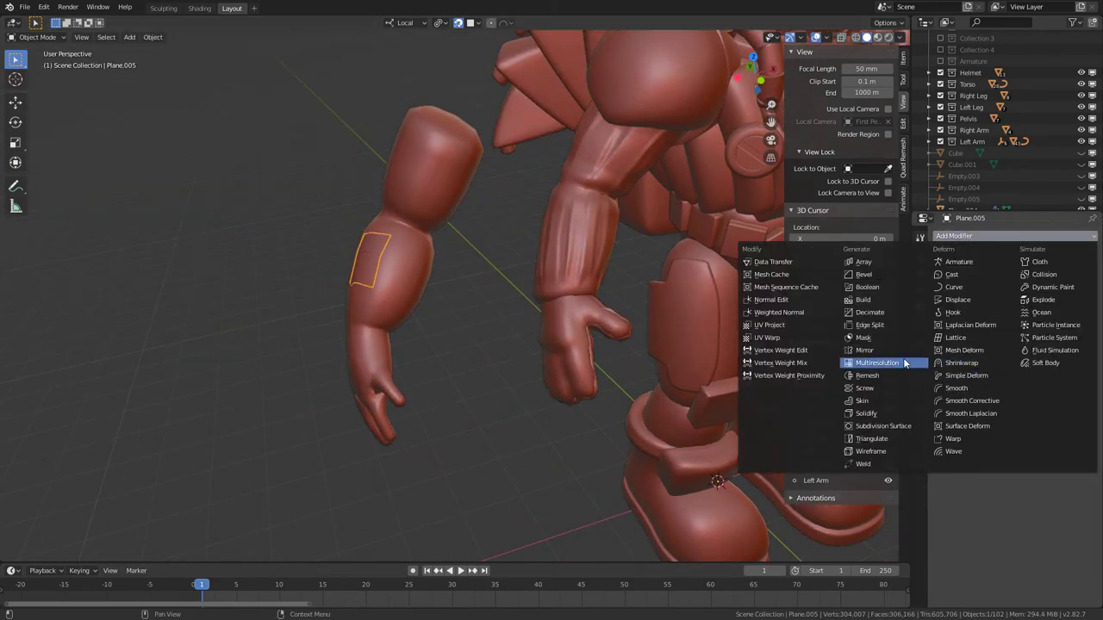
left_click(877, 414)
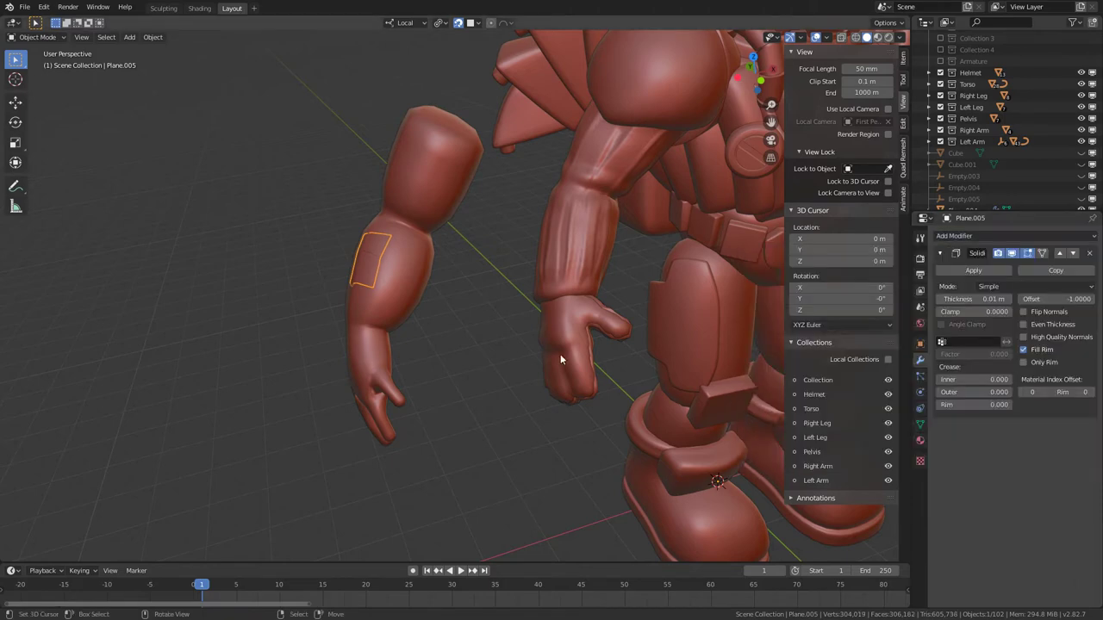
scroll(560, 354, "up", 4)
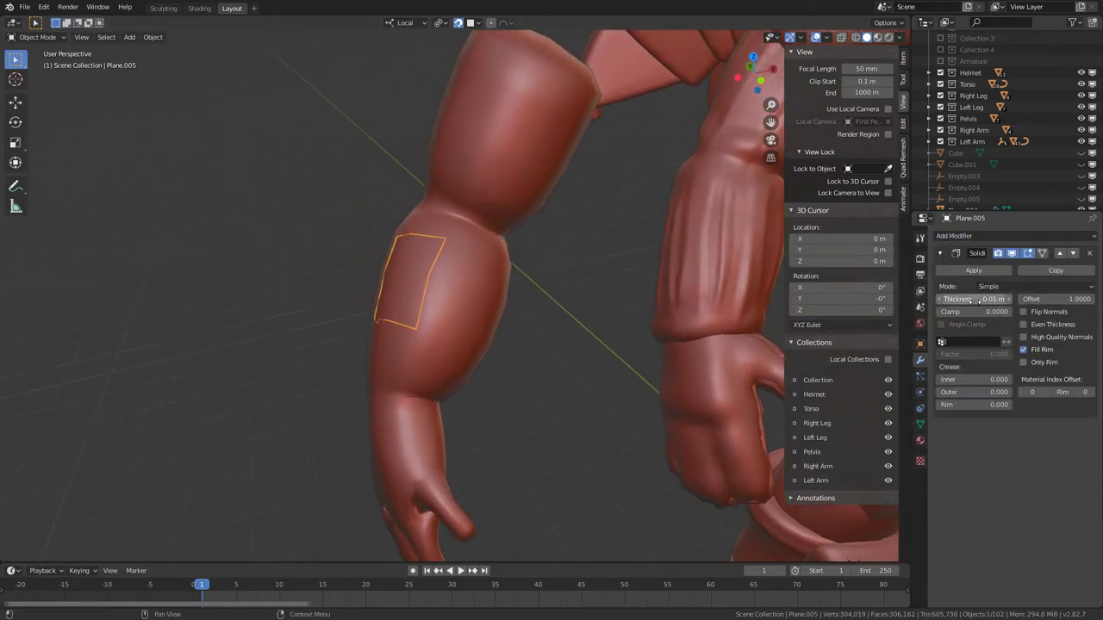
Set the forearm plate's Solidify thickness to -0.22 m and shade the plate smooth
left_click_drag(981, 299, 926, 299)
middle_click_drag(382, 284, 381, 248)
right_click(381, 248)
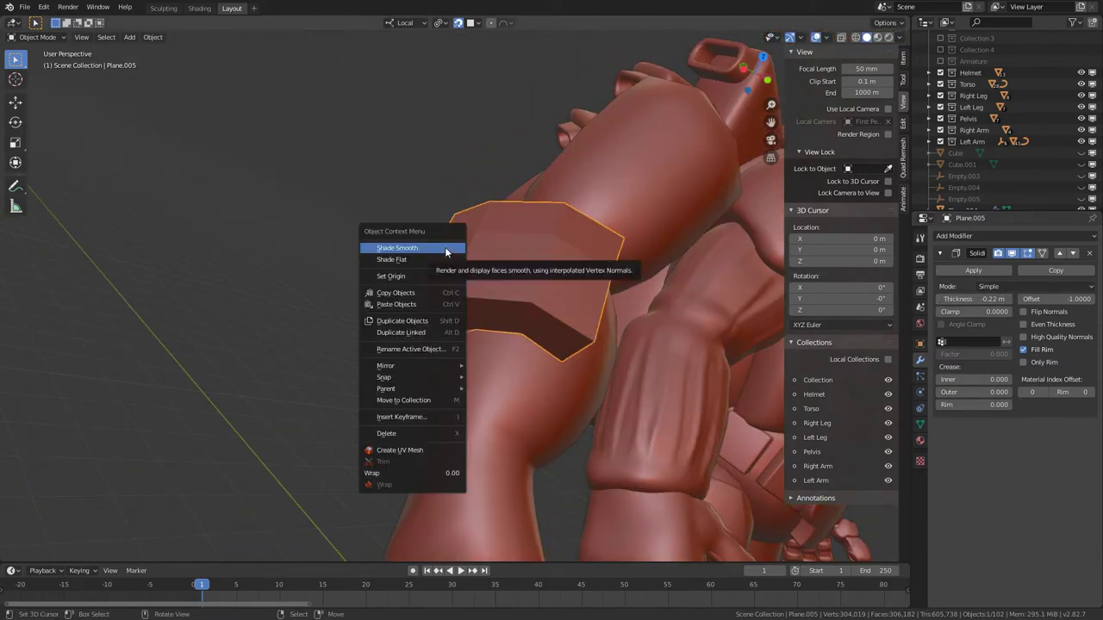
left_click(431, 248)
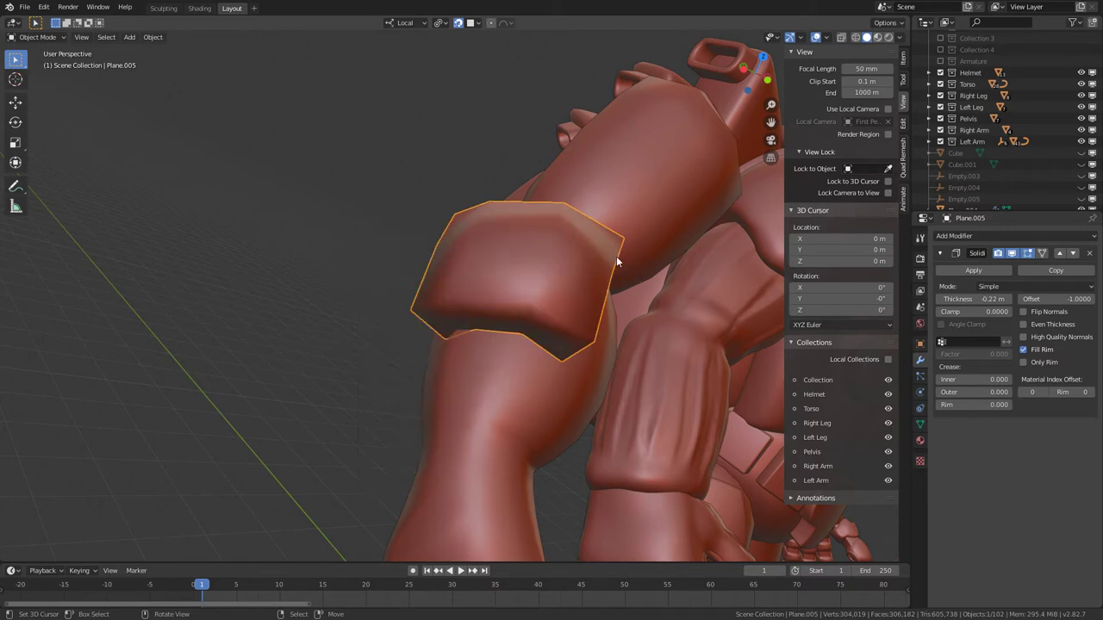
Enable Auto Smooth in the plate's normals with an angle of about 62.6°
middle_click_drag(616, 255, 360, 194)
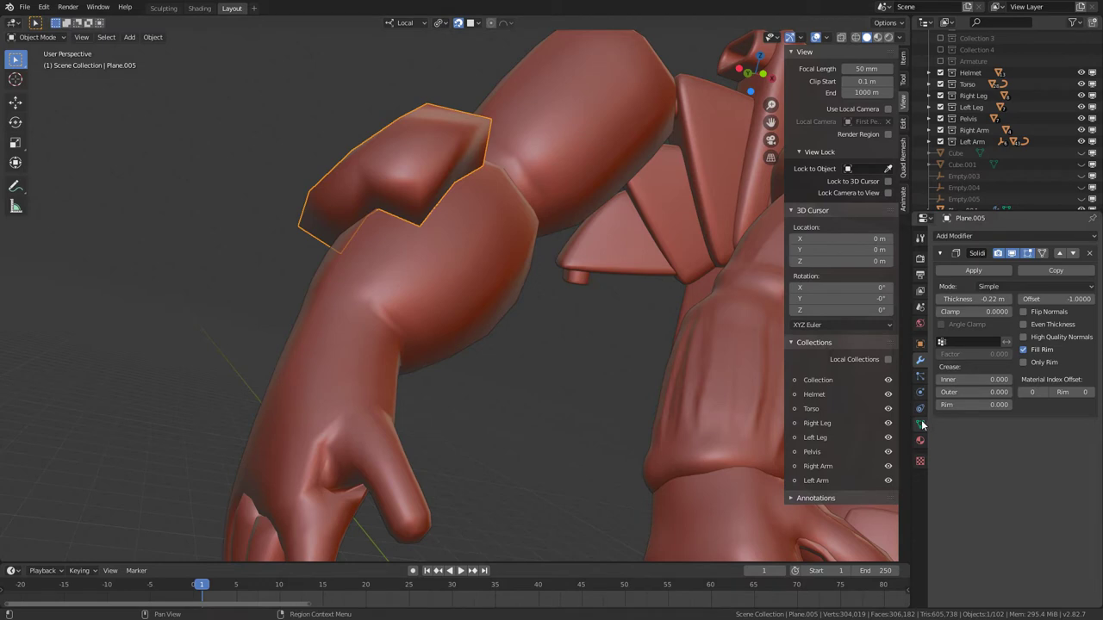
left_click(921, 424)
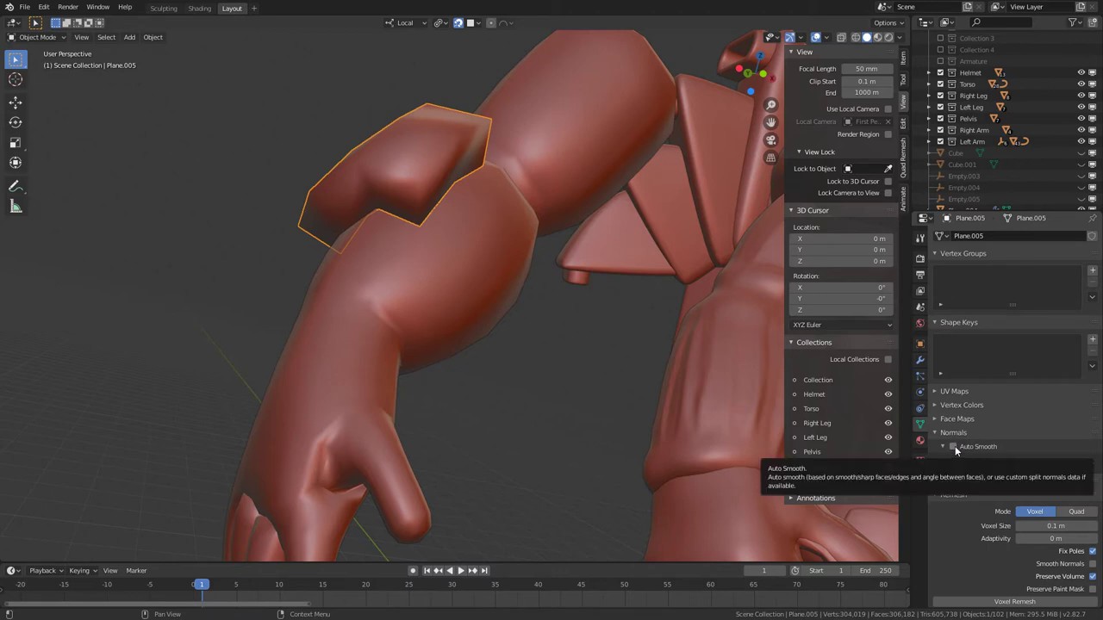
left_click(953, 447)
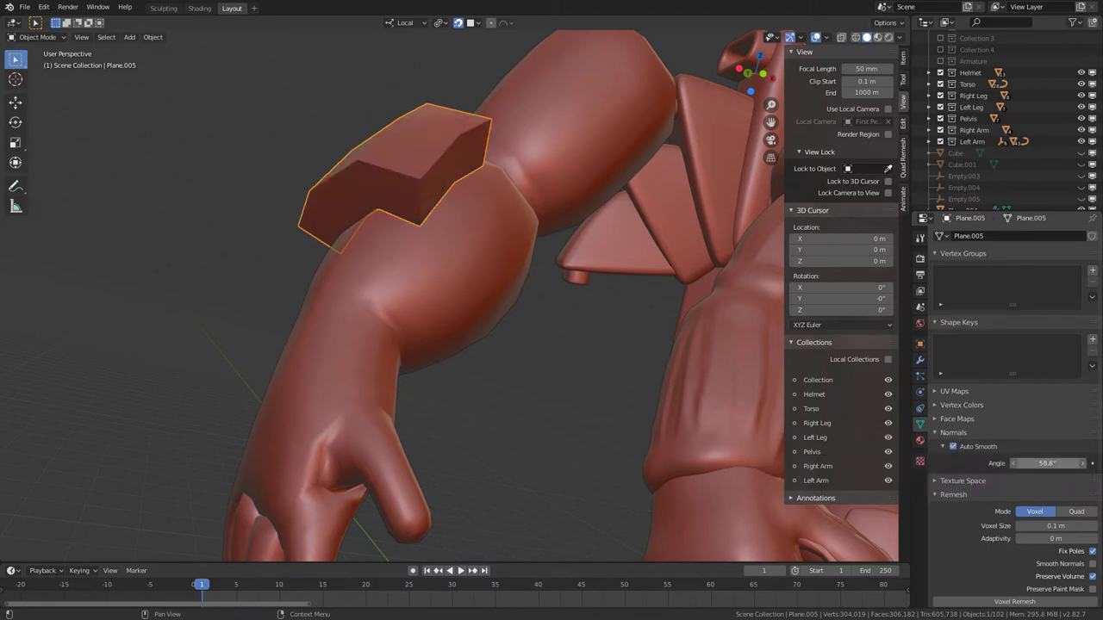
middle_click_drag(603, 298, 372, 172)
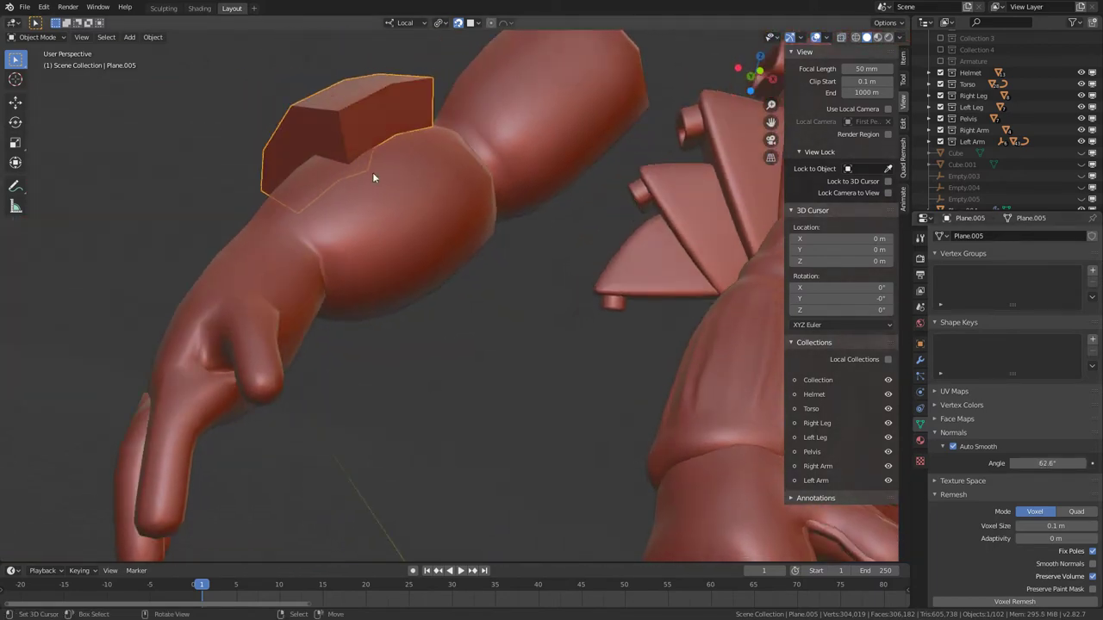
Add a Bevel modifier to the plate, limited by an angle of 85°
left_click(920, 362)
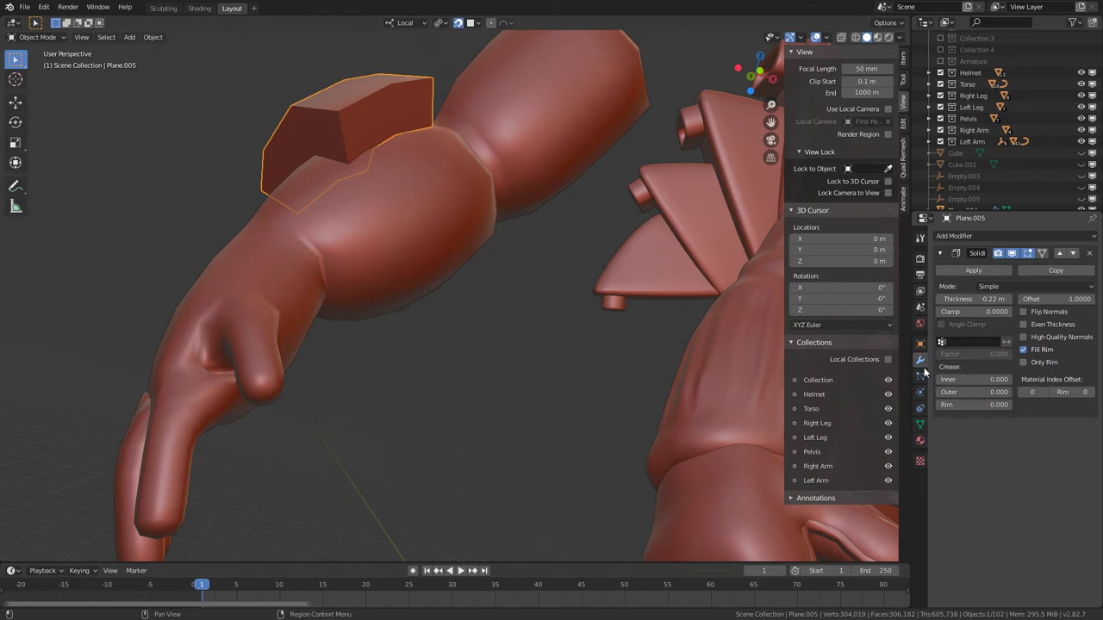
middle_click_drag(328, 215, 405, 197)
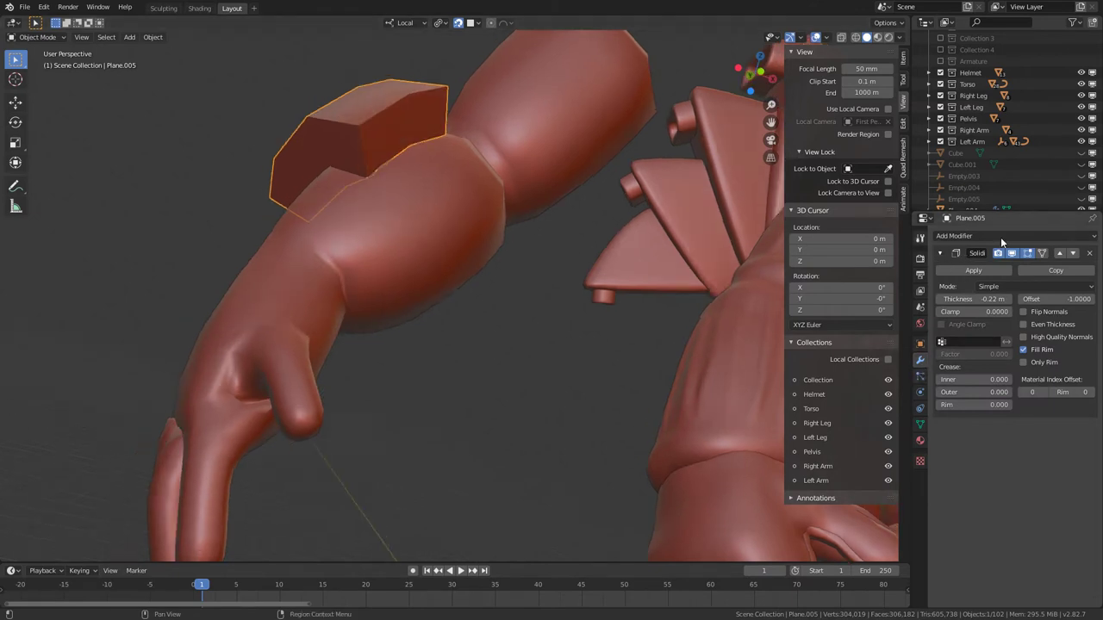
left_click(1000, 237)
left_click(894, 275)
middle_click_drag(450, 246, 438, 247)
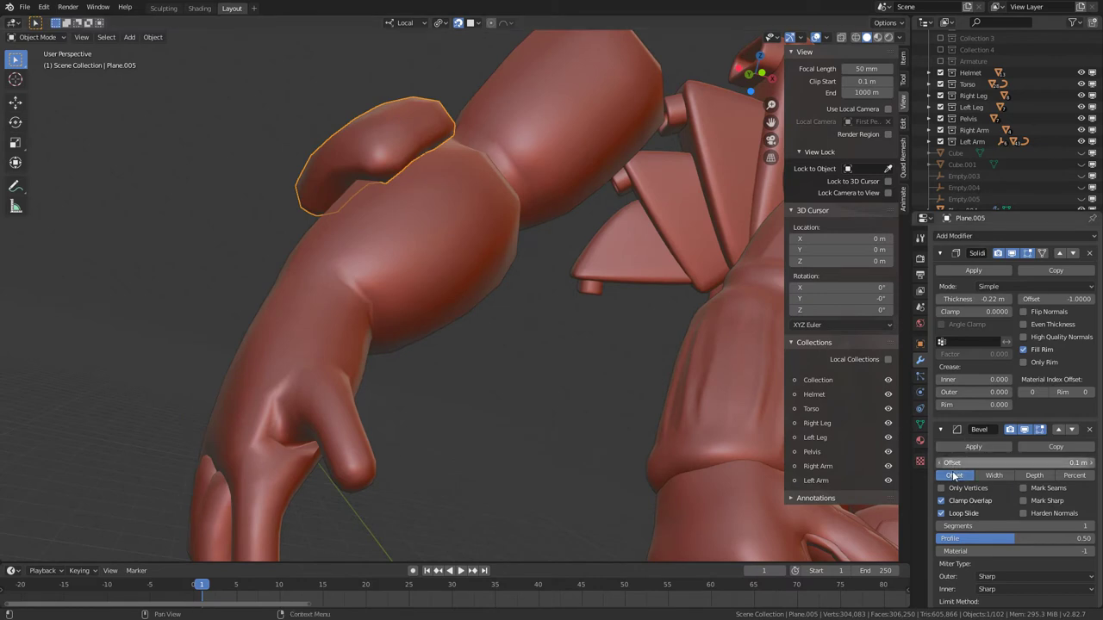
scroll(1003, 441, "down", 1)
scroll(1003, 441, "down", 3)
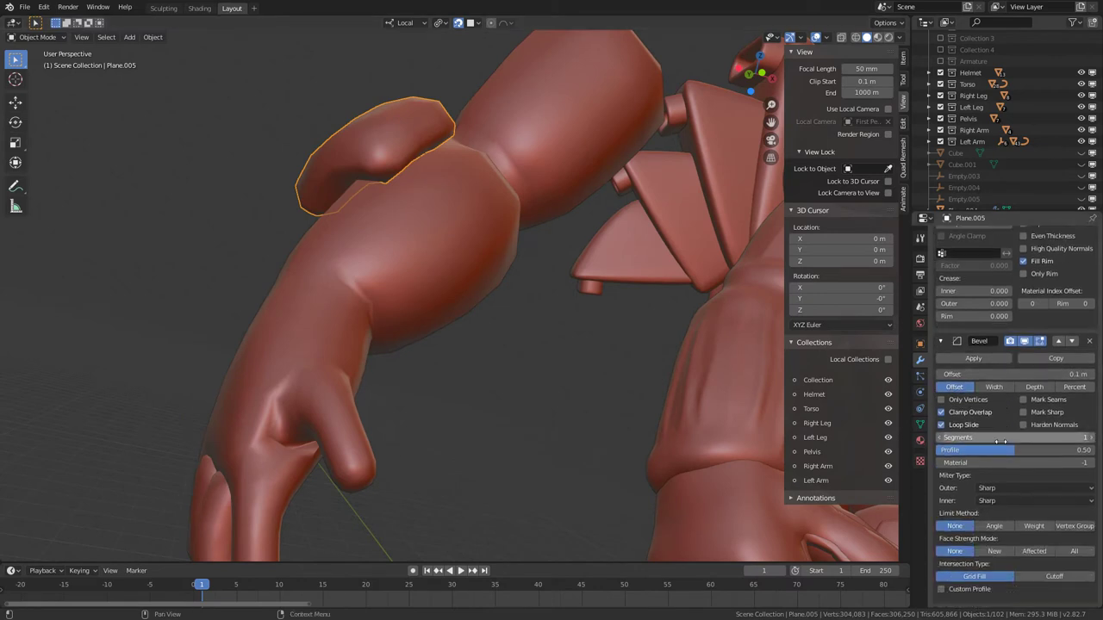
left_click(994, 525)
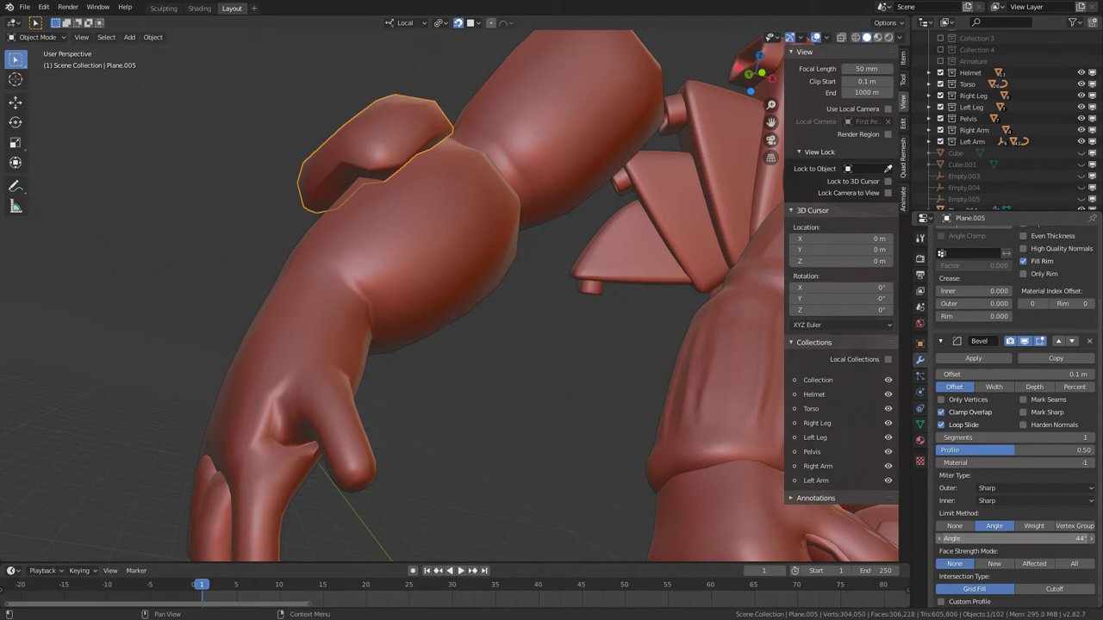
left_click_drag(1015, 538, 1045, 538)
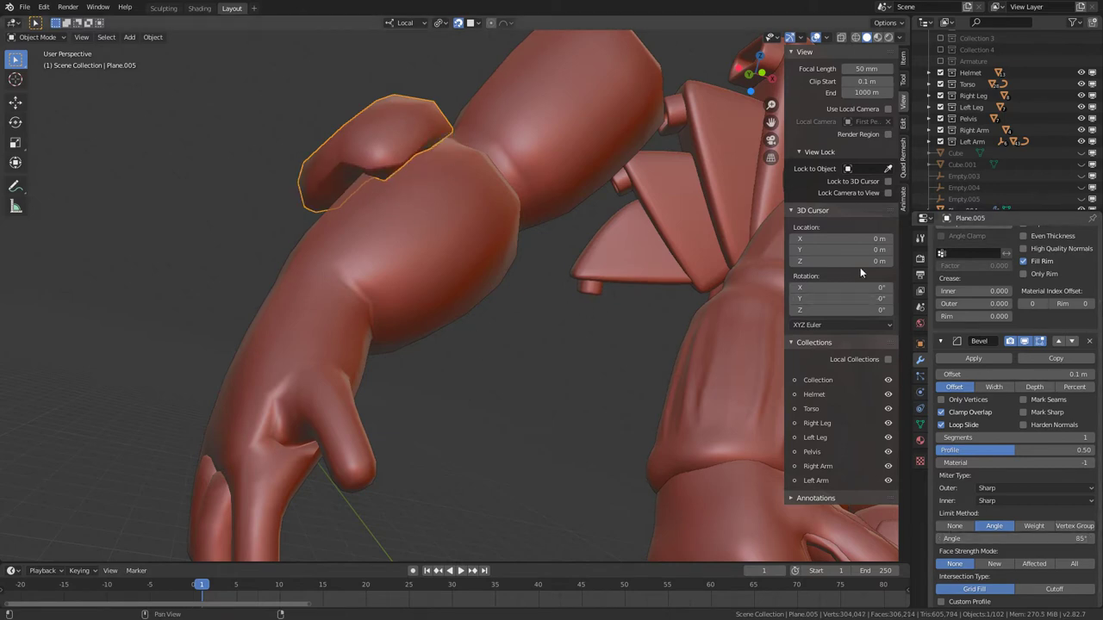
Reduce the plate's Bevel modifier offset to 0.014 m
scroll(985, 299, "up", 3)
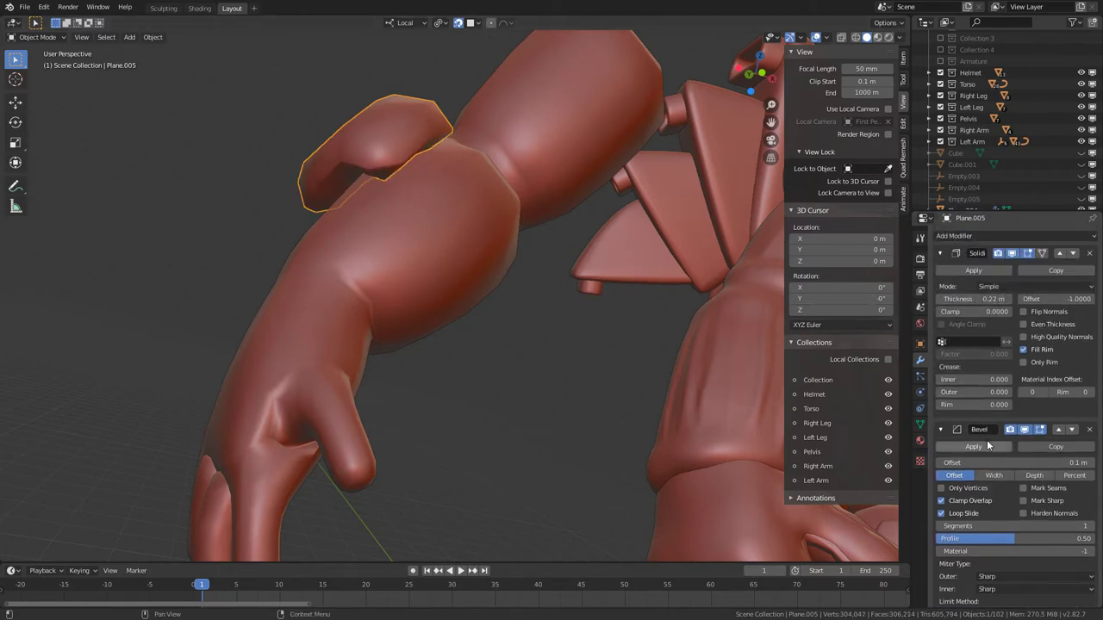
key("ctrl+z")
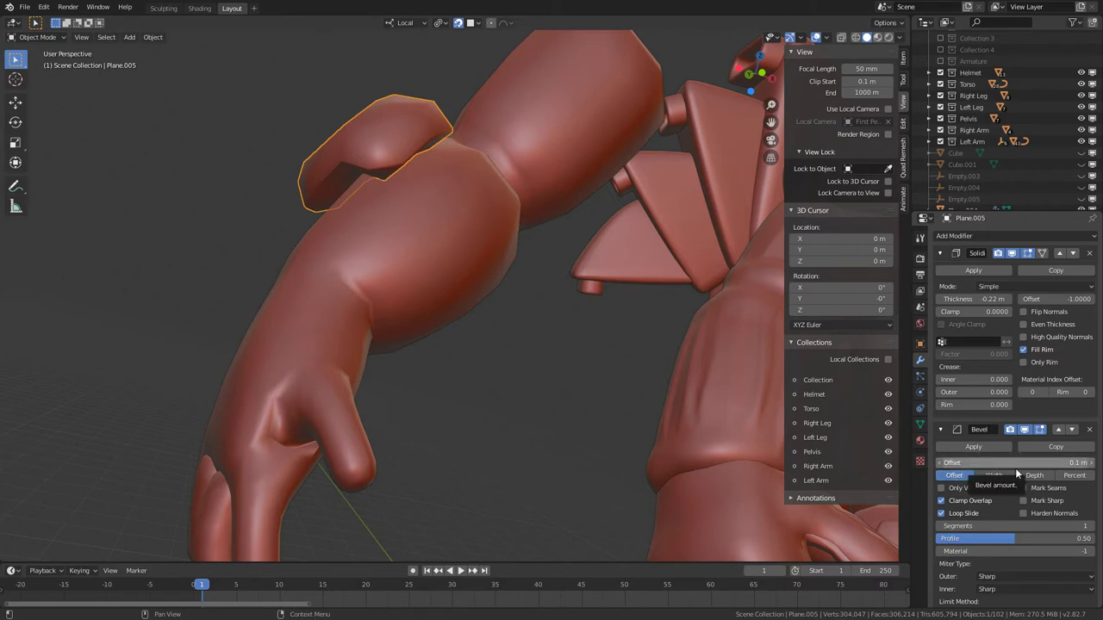
left_click_drag(1015, 464, 972, 463)
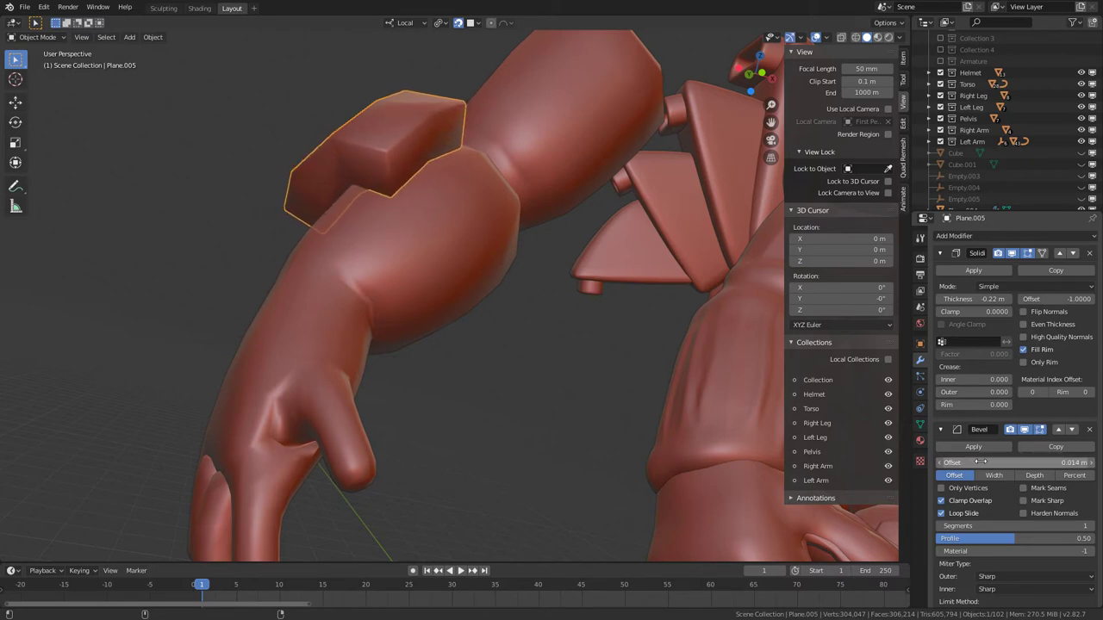
middle_click_drag(448, 234, 469, 221)
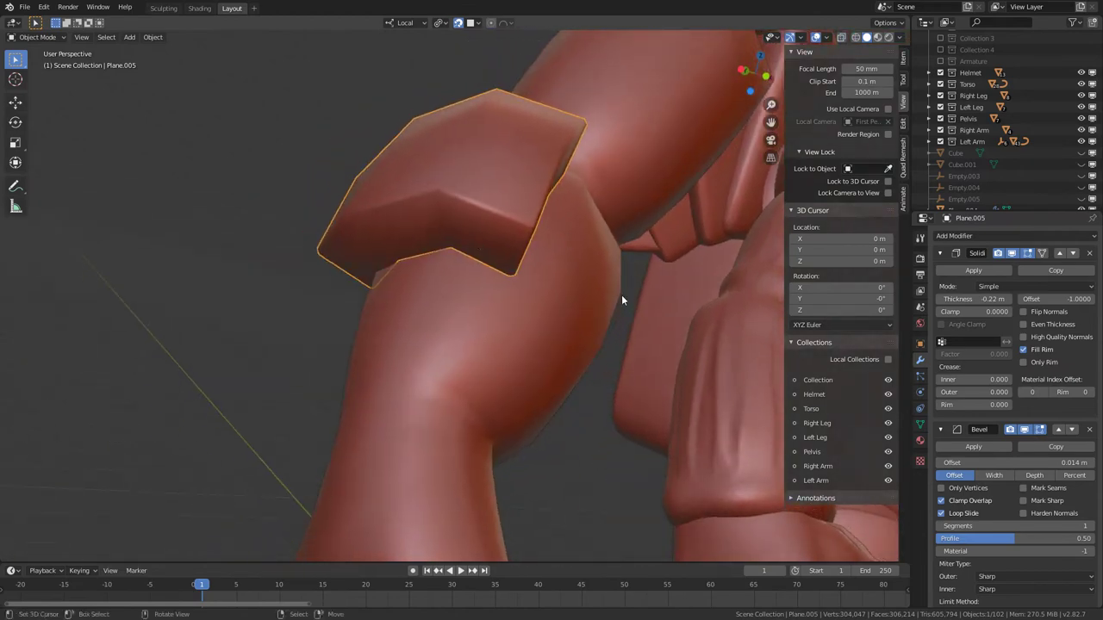
middle_click_drag(622, 300, 500, 297)
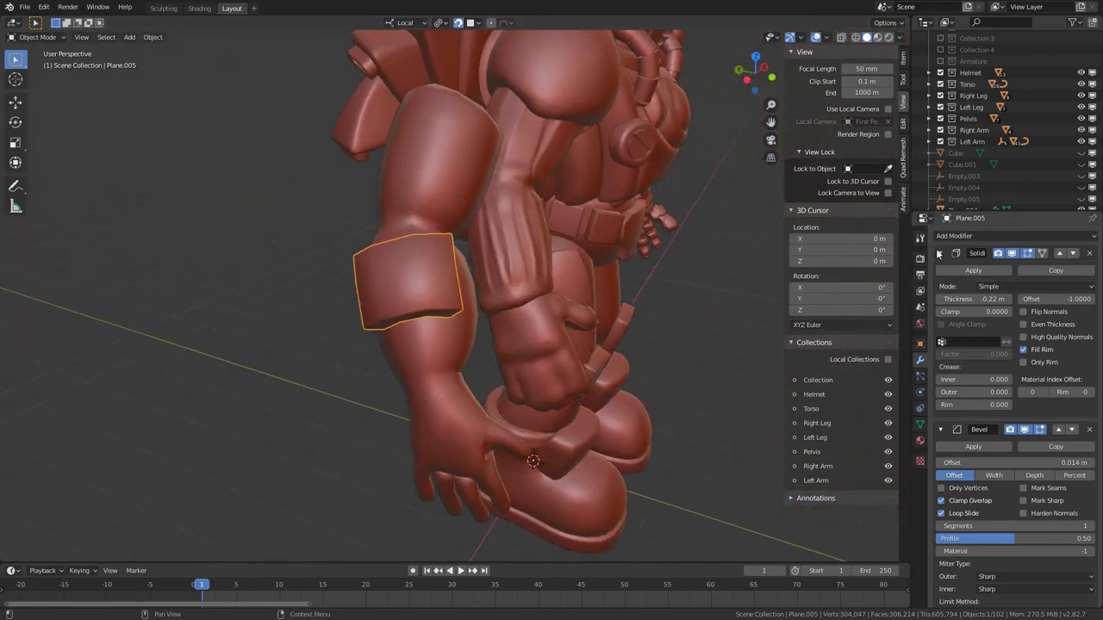
Collapse the Solidify and Bevel settings and add a Shrinkwrap modifier targeting the arm mesh Plane.004
left_click(940, 252)
left_click(942, 272)
middle_click_drag(720, 278, 517, 304)
left_click(956, 236)
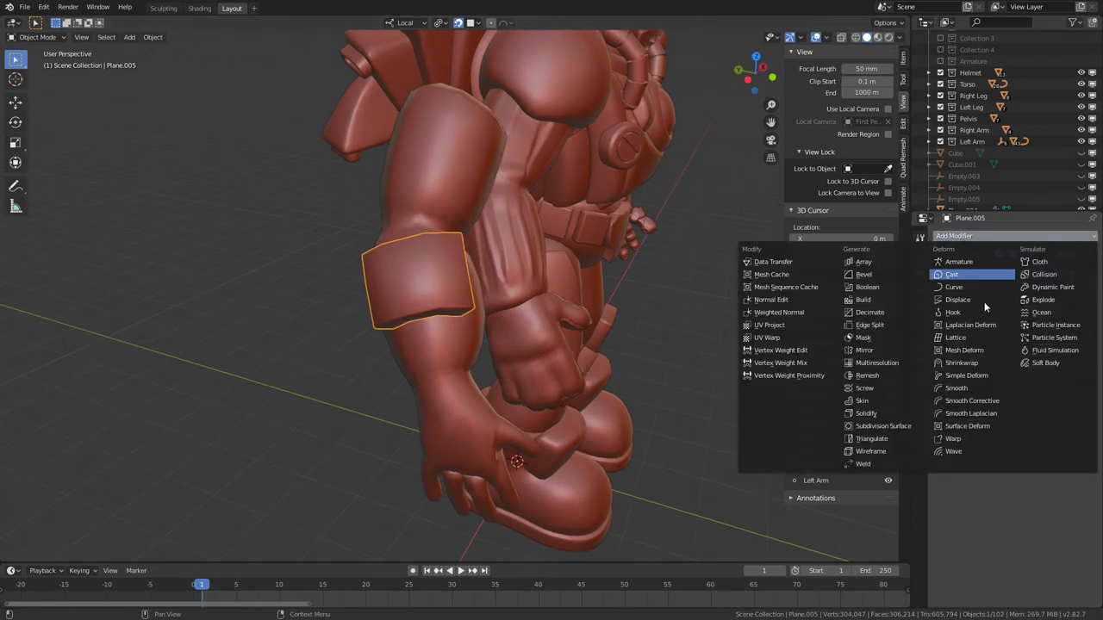
left_click(982, 364)
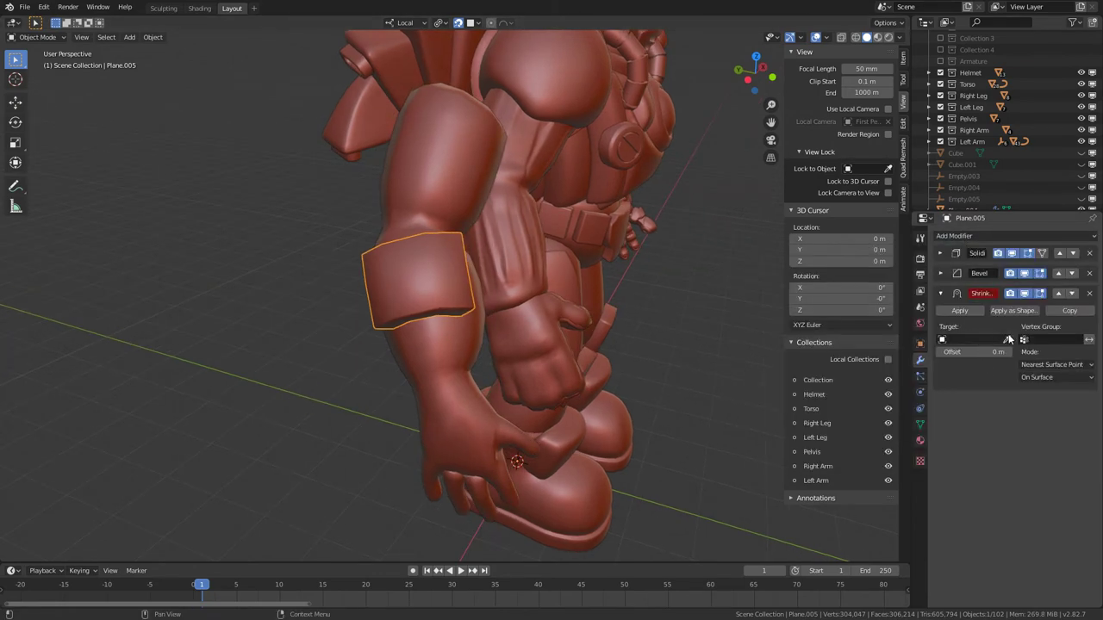
left_click(439, 333)
middle_click_drag(528, 318, 370, 276, "shift")
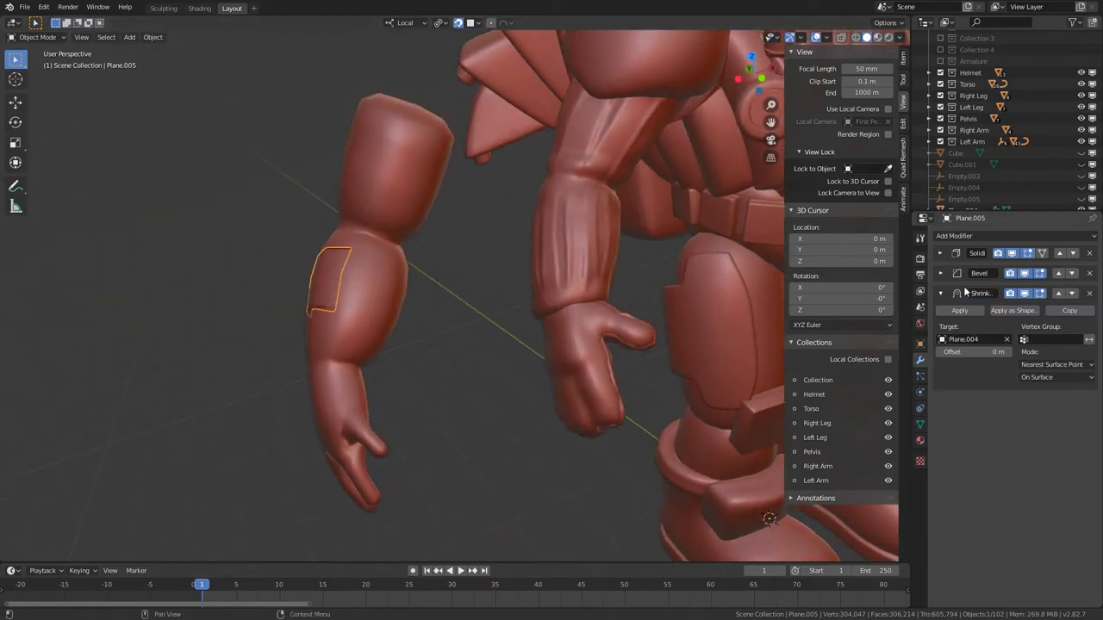
Move the Shrinkwrap modifier above Solidify and Bevel in the stack, and turn off snapping
left_click(1060, 294)
left_click(1060, 274)
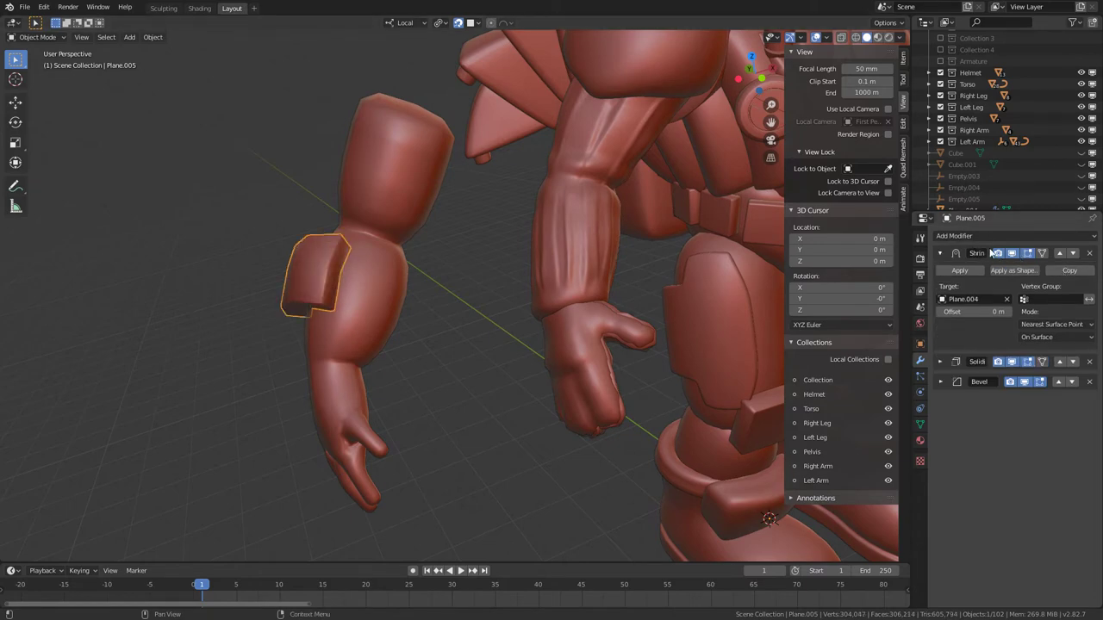
middle_click_drag(465, 250, 521, 40)
key("Tab")
key("Tab")
key("Tab")
key("Tab")
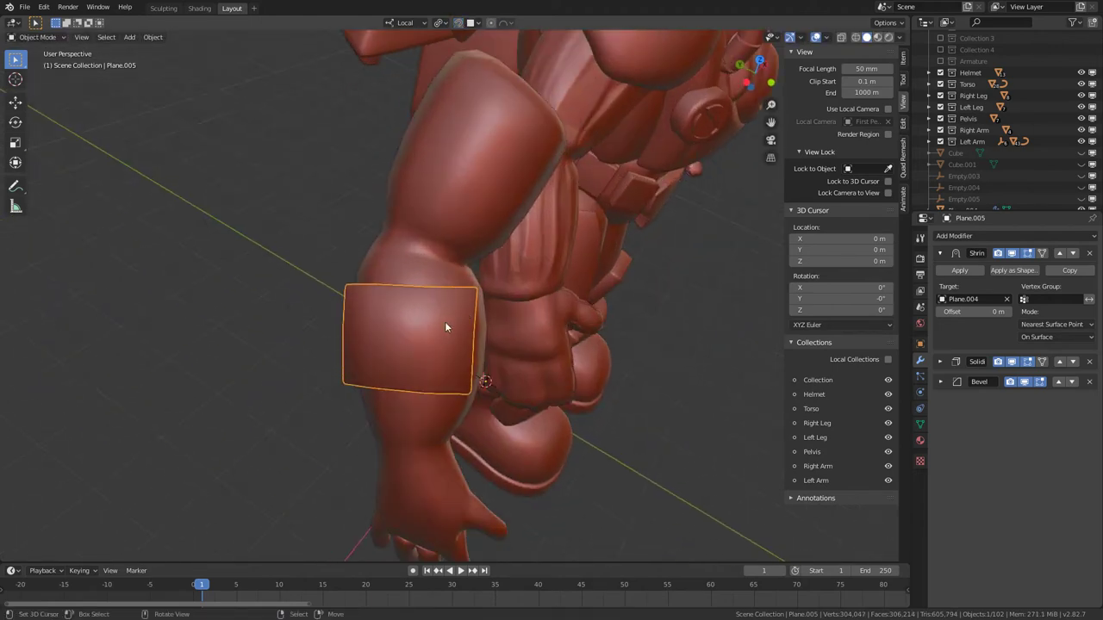
Try sliding the whole plate along the arm with Shrinkwrap active and snapping off
middle_click_drag(445, 327, 440, 314)
key("g")
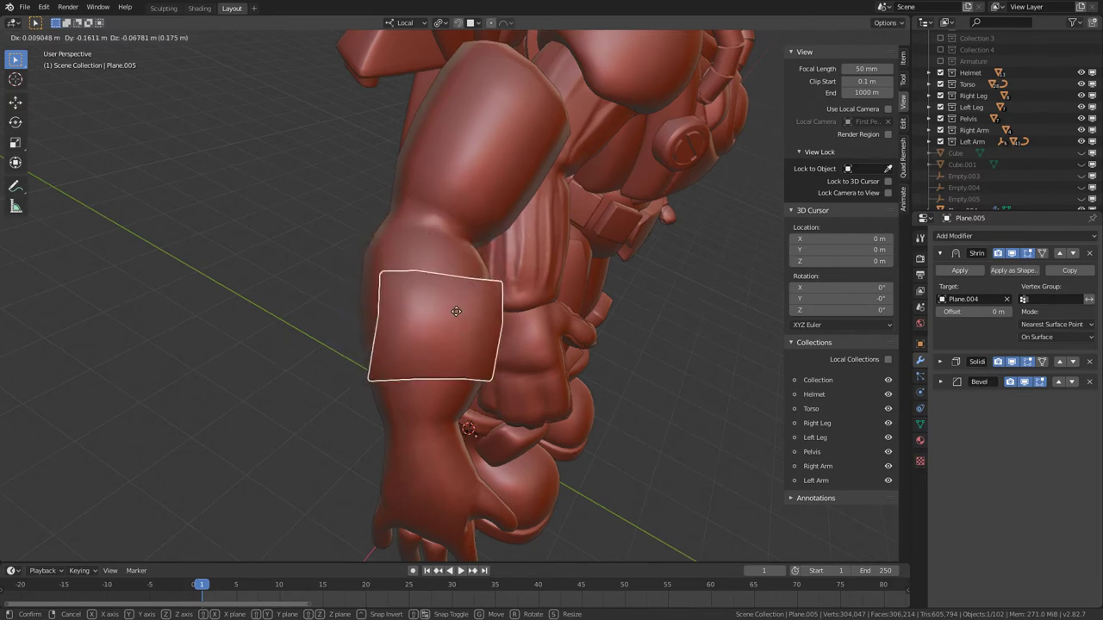
right_click(448, 285)
scroll(542, 314, "down", 1)
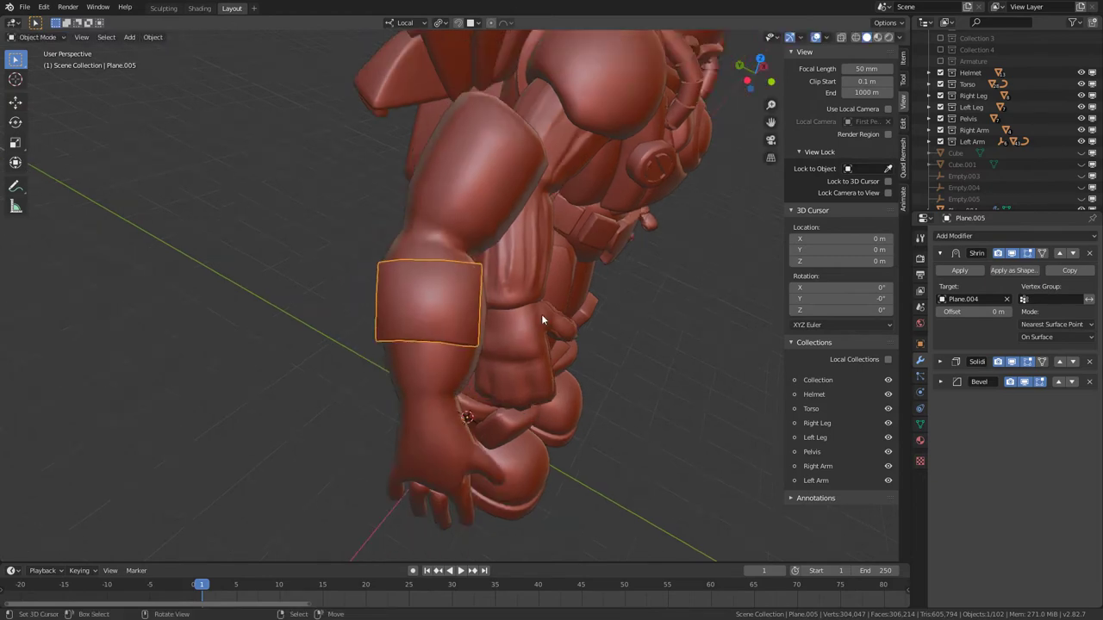
middle_click_drag(541, 320, 563, 290)
key("g")
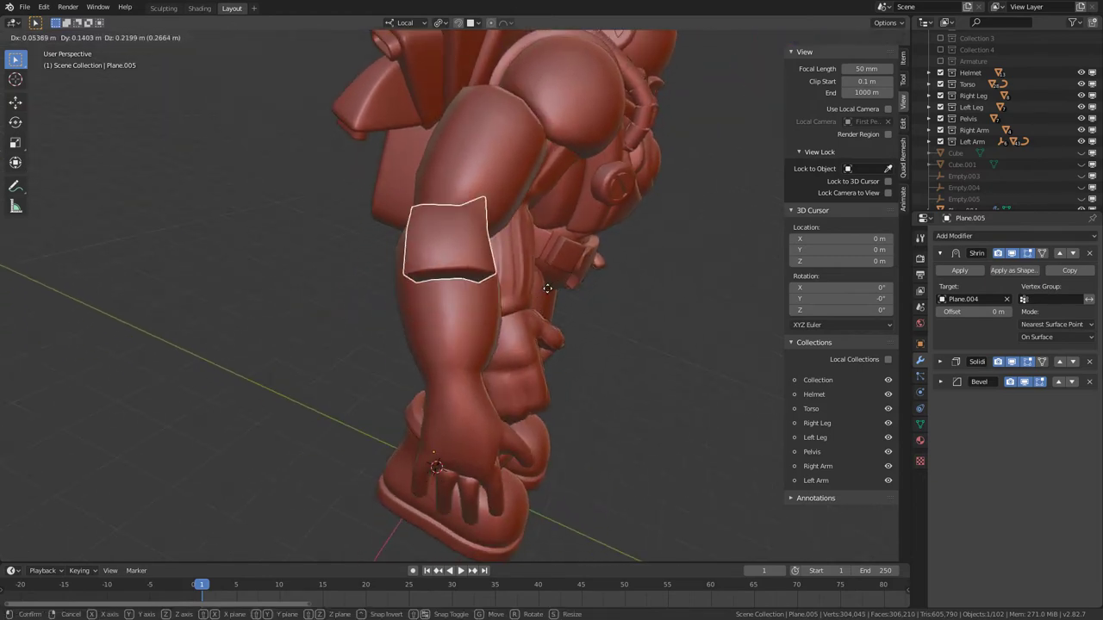
left_click(550, 293)
middle_click_drag(612, 254, 457, 23)
Enter Edit Mode on the plate, turn snapping back on and scale the whole mesh to about 0.695
key("Tab")
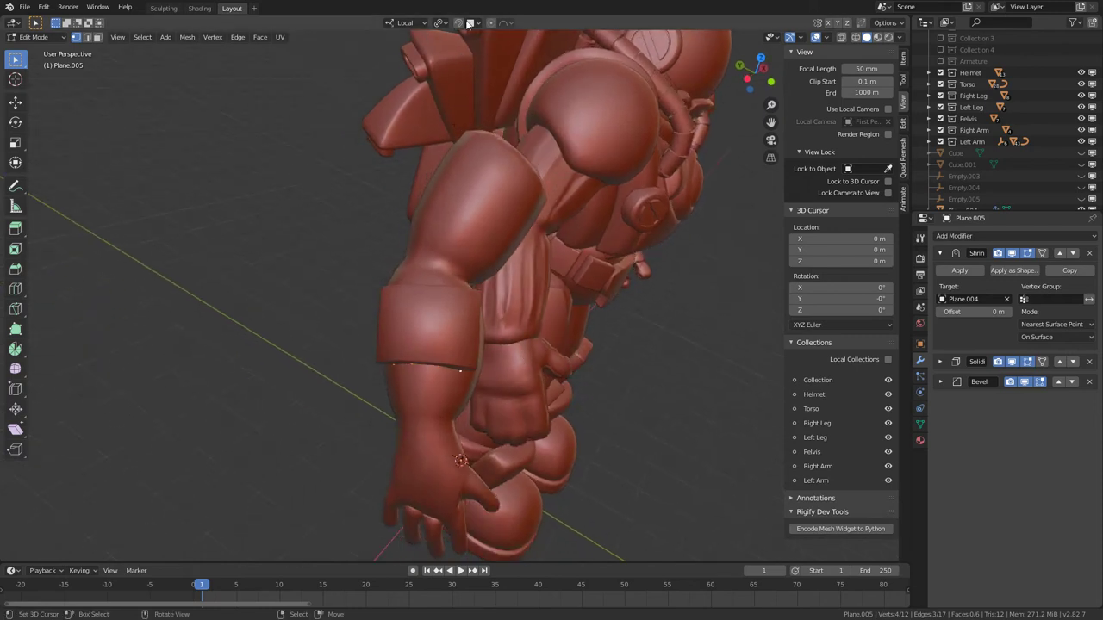
middle_click_drag(491, 59, 630, 298)
key("s")
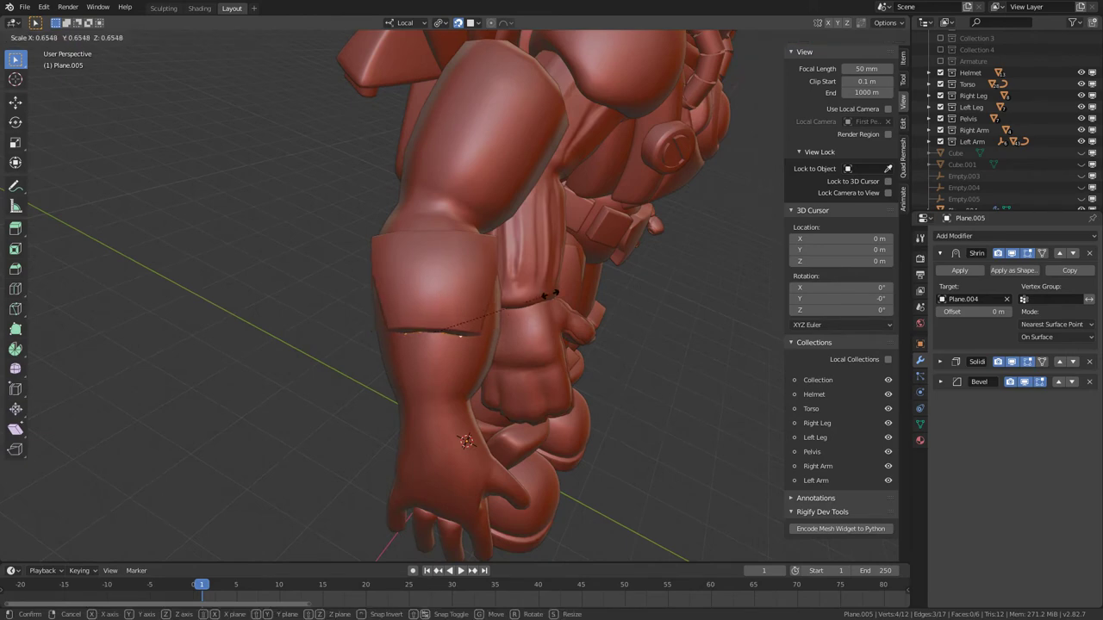
left_click(473, 297)
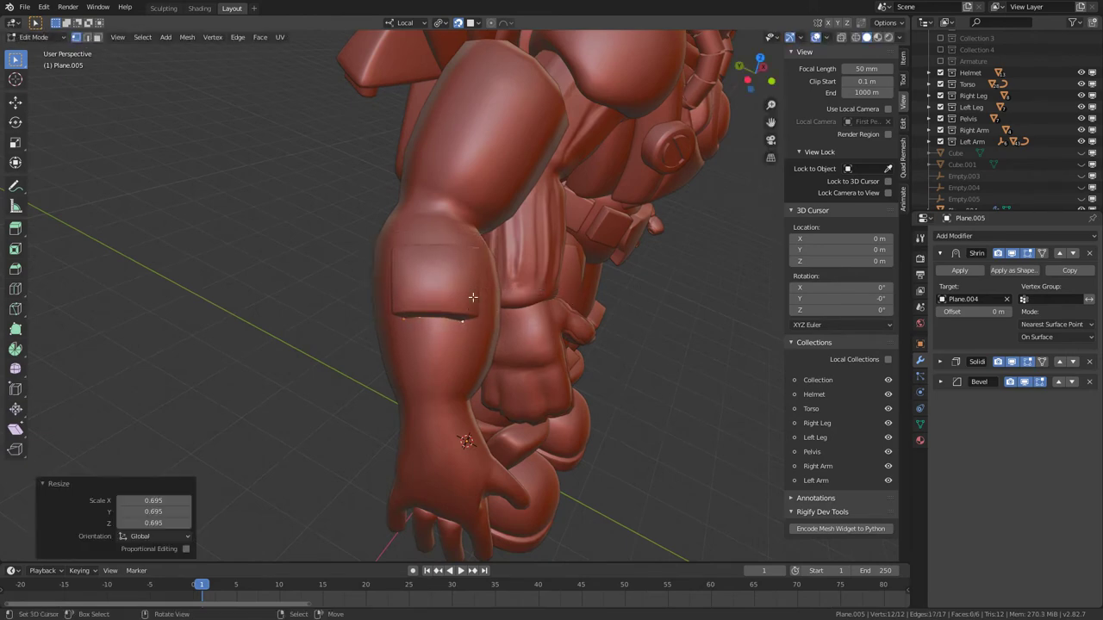
Extrude the two outer edges of the plate's lower border down the forearm, about 0.19 m along Z
left_click(435, 290)
middle_click_drag(474, 297, 444, 255)
scroll(374, 284, "up", 3)
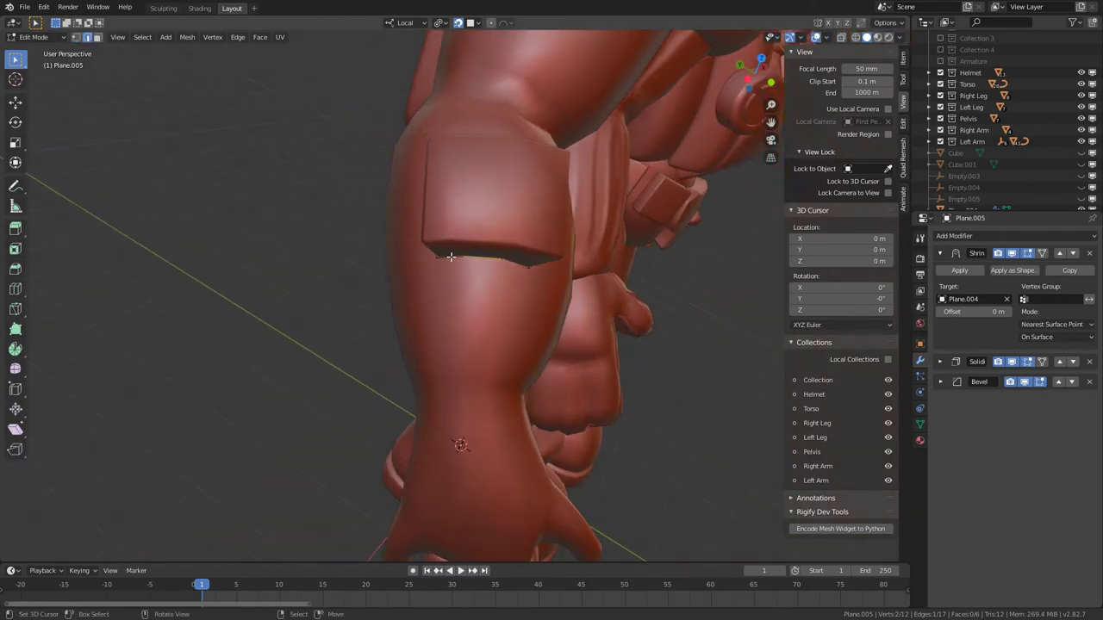
right_click(522, 265, "shift")
key("e")
left_click(509, 321)
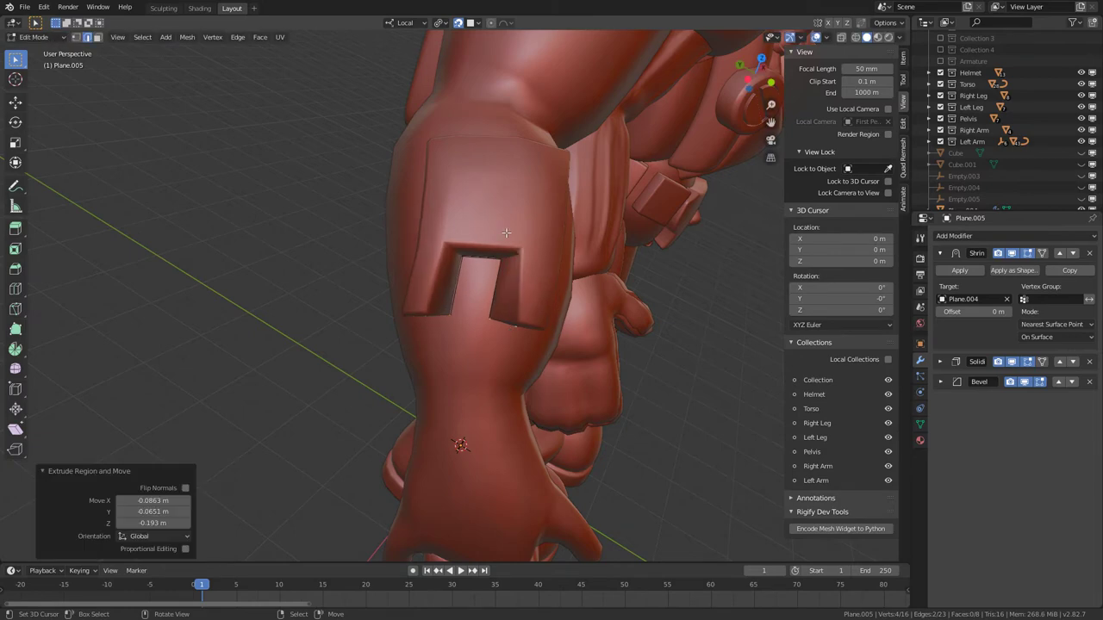
Turn on X-ray and apply a vertex-only bevel of about 0.0487 m to the plate's two inner middle vertices
key("1")
mouse_move(505, 232)
middle_mouse_down()
mouse_move(467, 239)
mouse_move(550, 228)
mouse_move(485, 290)
mouse_move(491, 298)
mouse_move(423, 315)
mouse_move(239, 301)
mouse_move(388, 284)
mouse_move(445, 264)
middle_mouse_up()
right_click(501, 230, "shift")
key("g")
left_click(494, 301)
key("z")
left_click(525, 300)
middle_click_drag(516, 278, 468, 263)
right_click(487, 232)
right_click(437, 229, "shift")
middle_click_drag(485, 235, 582, 240)
left_click(625, 282)
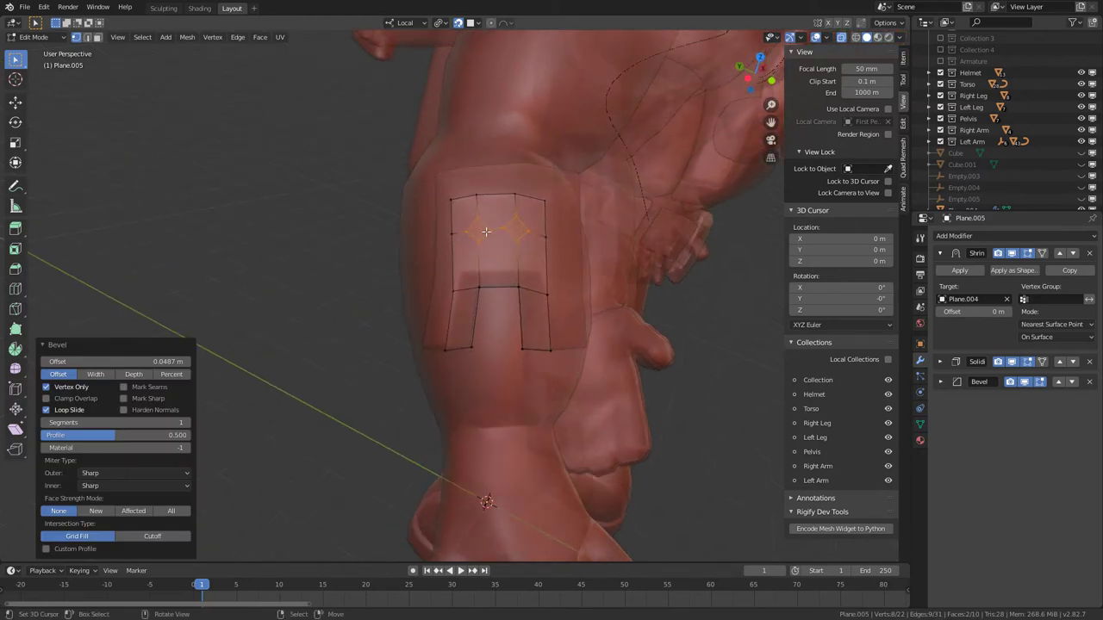
Delete only the two small diamond faces from the plate to make holes, and turn X-ray off
key("2")
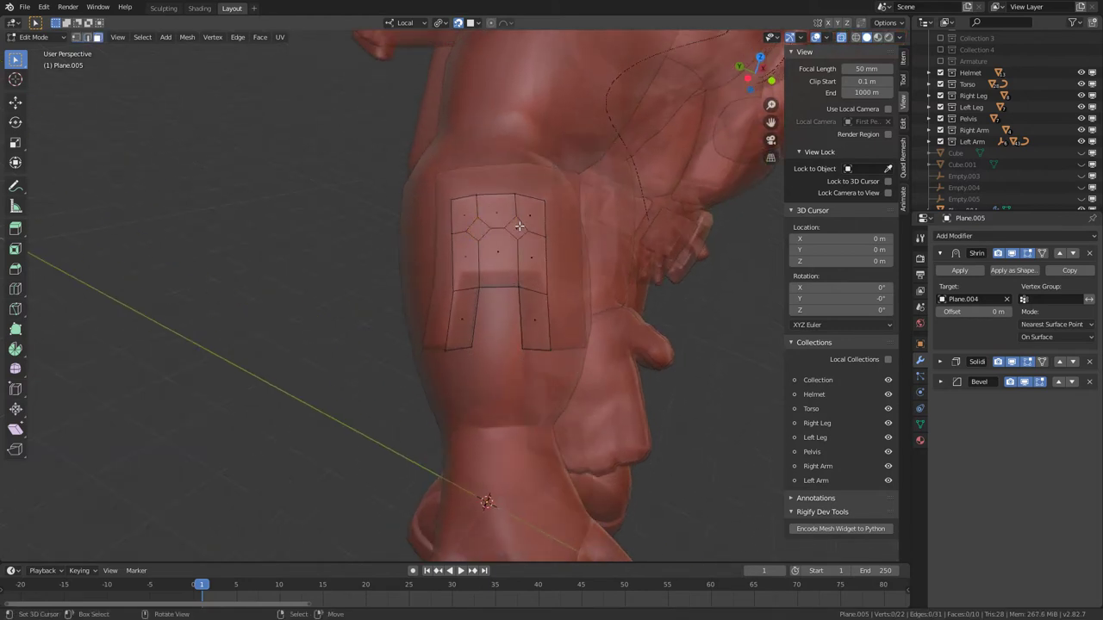
middle_click_drag(508, 239, 564, 250)
key("x")
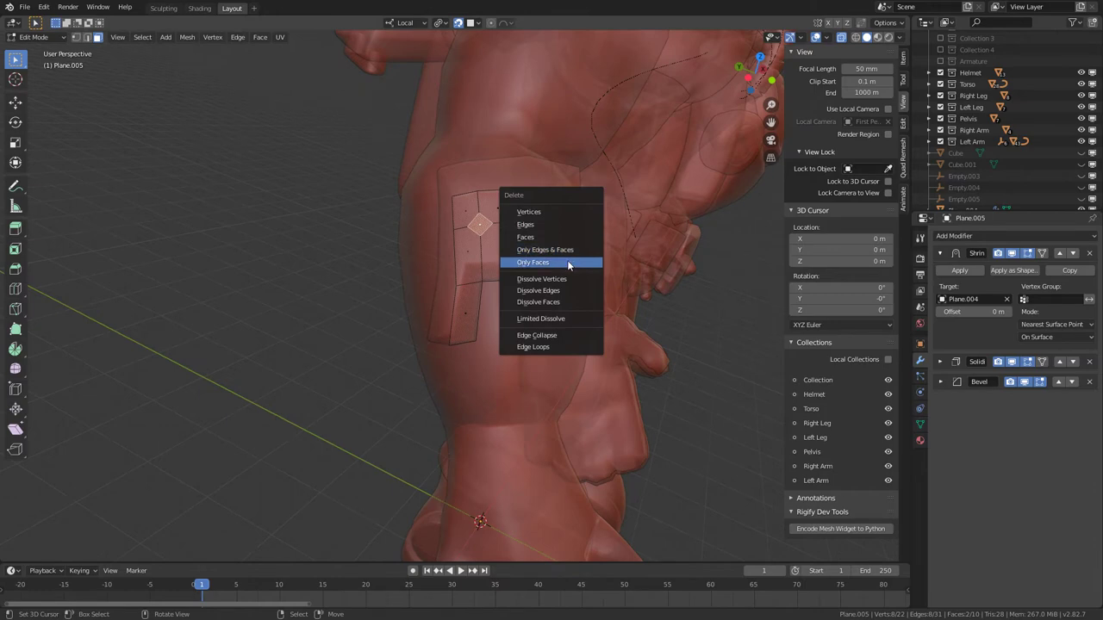
left_click(552, 264)
middle_click_drag(553, 264, 598, 240)
key("z")
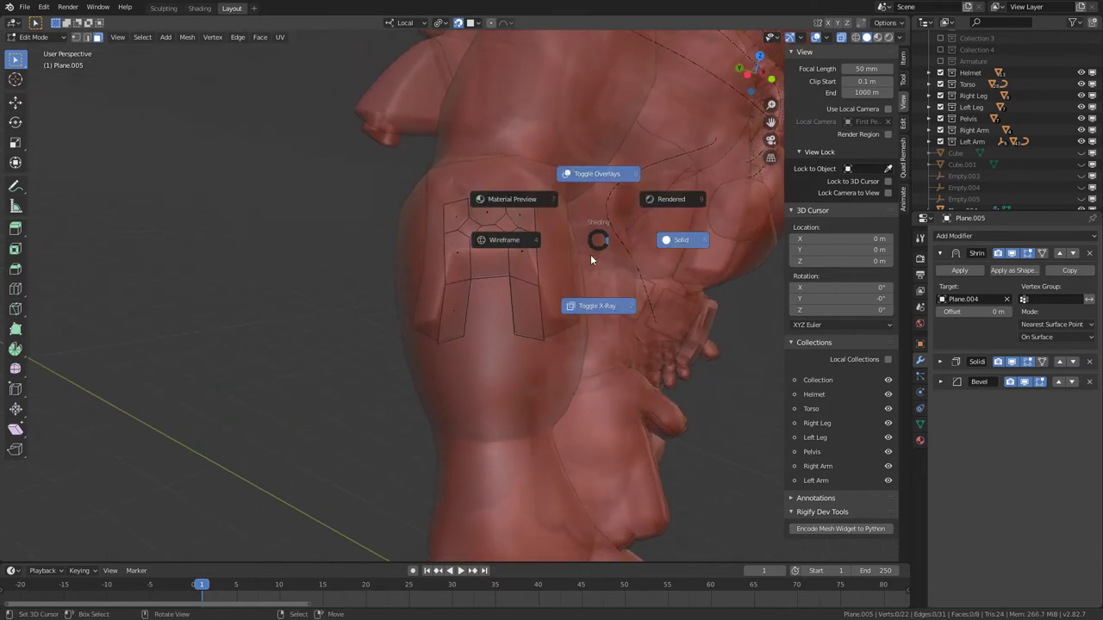
left_click(592, 298)
Reposition a vertex on the plate's upper border along the forearm surface
middle_click_drag(453, 226, 404, 368)
key("1")
key("g")
left_click(529, 270)
left_click(434, 321)
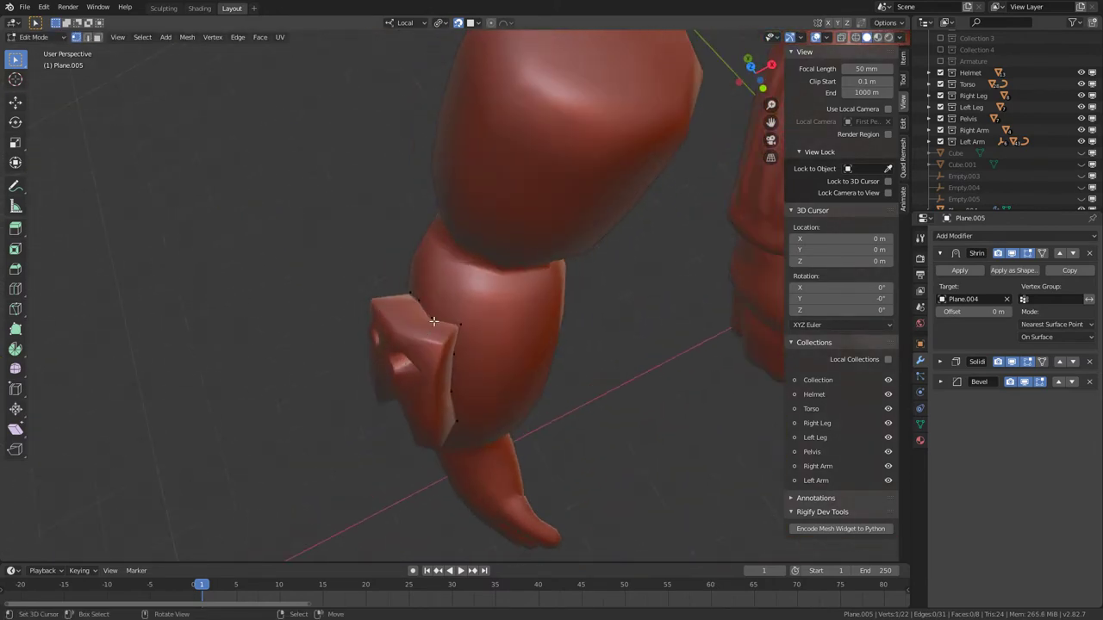
Reposition the selected vertices on the plate's upper border, and move the end edge of one lower prong along the forearm surface
left_click(421, 301, "shift")
middle_click_drag(422, 304, 543, 331)
key("g")
left_click(493, 266)
right_click(527, 276)
right_click(503, 266, "shift")
key("g")
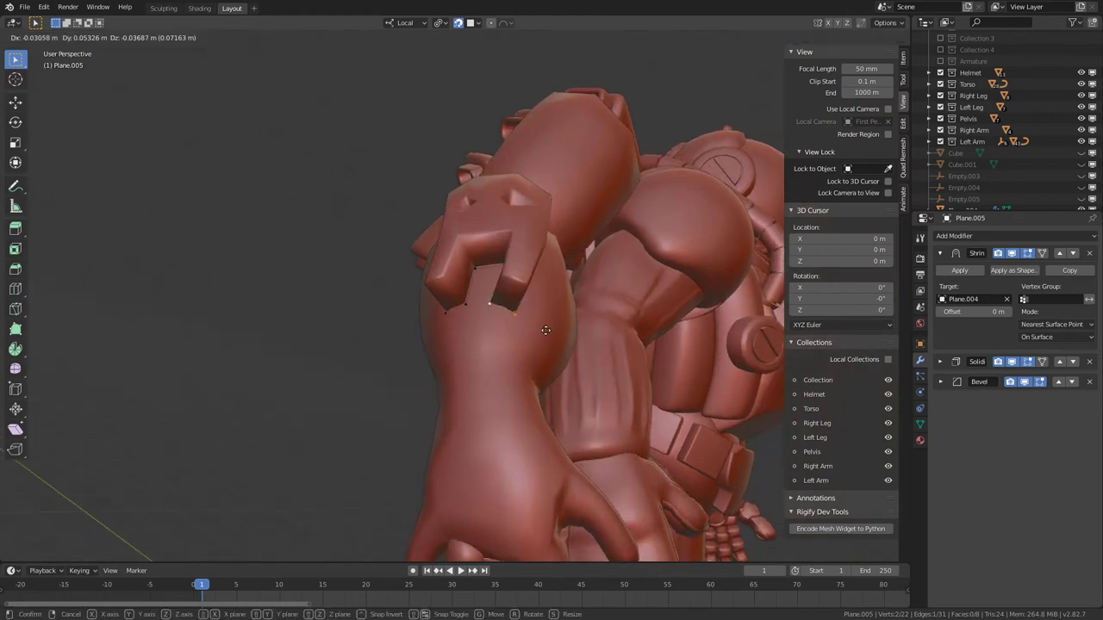
left_click(527, 249)
Adjust a single border vertex of the plate and move the end edge of the other lower prong along the forearm surface
middle_click_drag(526, 249, 439, 256)
right_click_drag(439, 257, 450, 257)
middle_click_drag(451, 256, 420, 322)
key("g")
left_click(566, 348)
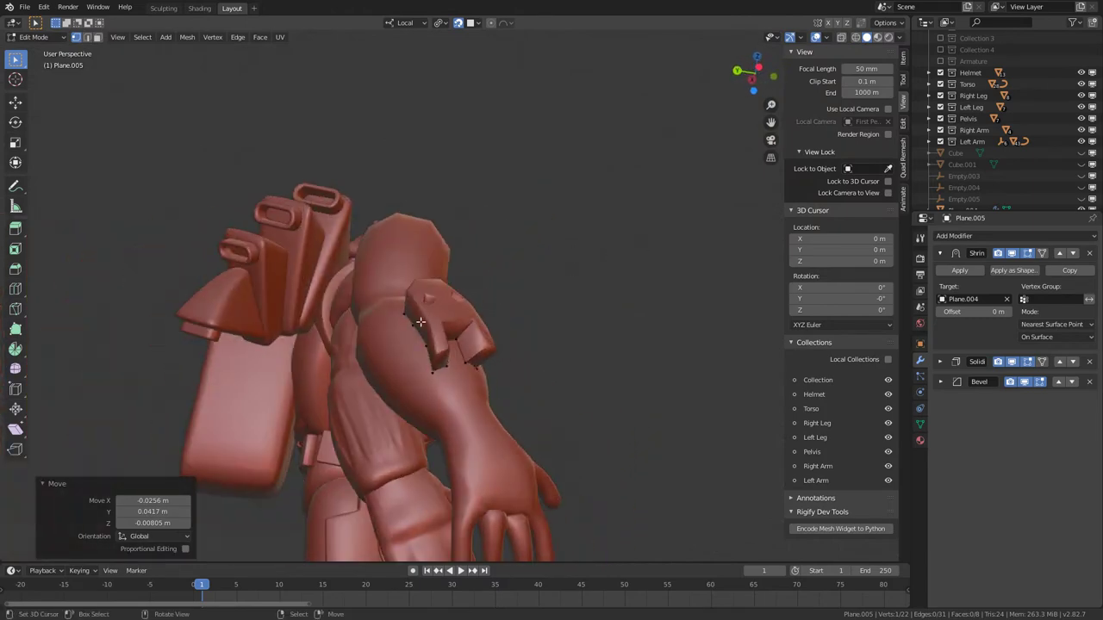
right_click(425, 346)
key("g")
middle_click_drag(535, 355, 595, 410)
left_click(589, 419)
scroll(458, 370, "up", 3)
key("g")
left_click(606, 416)
Examine the slotted face guard on the front of the character's helmet as a comparison for the cut-out plate
scroll(606, 416, "down", 6)
middle_click_drag(635, 307, 431, 276)
scroll(492, 300, "up", 6)
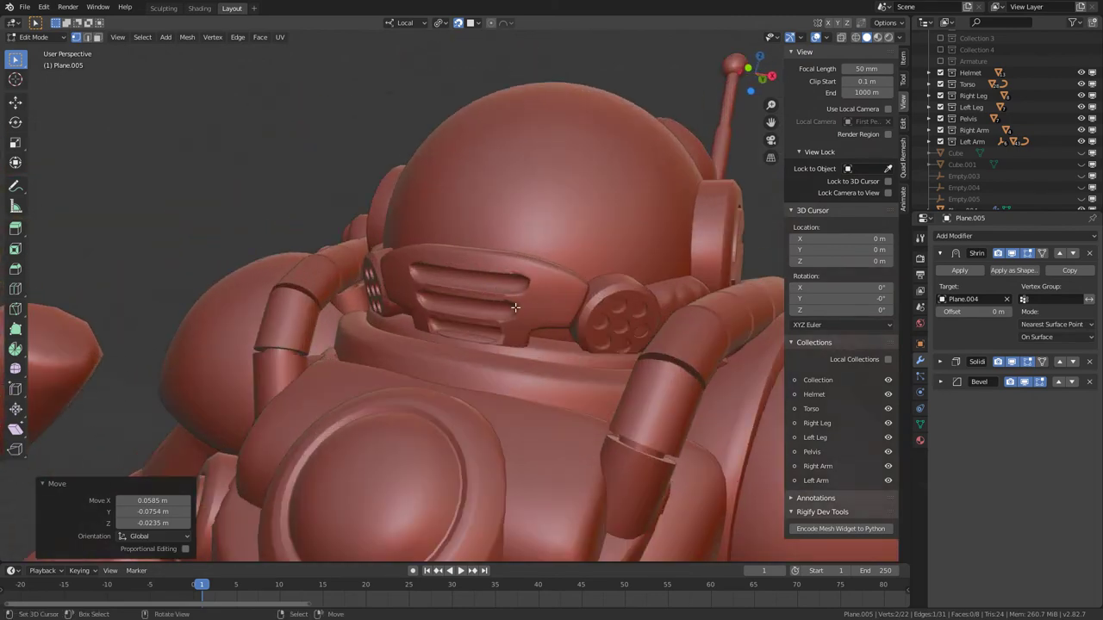
scroll(541, 305, "down", 6)
middle_click_drag(486, 403, 439, 379, "shift")
middle_click_drag(457, 388, 510, 378, "shift")
scroll(517, 247, "down", 4)
scroll(550, 336, "down", 3)
scroll(563, 284, "up", 4)
Duplicate the whole plate in Object Mode, turn snapping off and move the copy onto the upper arm, about 1.11 m along Z
key("Tab")
key("shift+d")
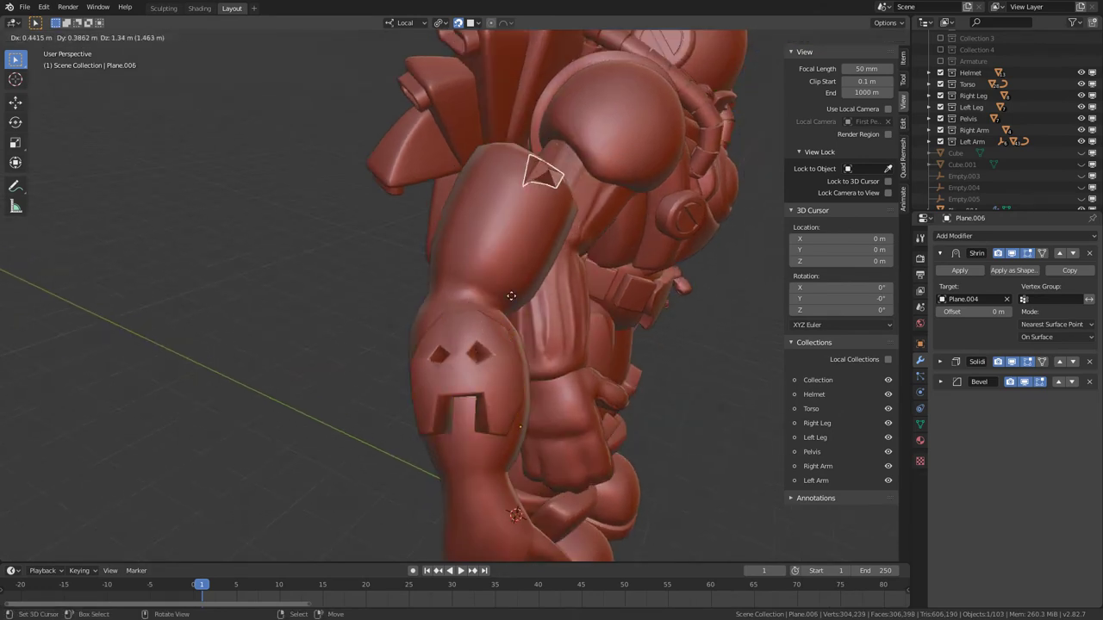
right_click(511, 295)
scroll(508, 280, "down", 3)
left_click(459, 23)
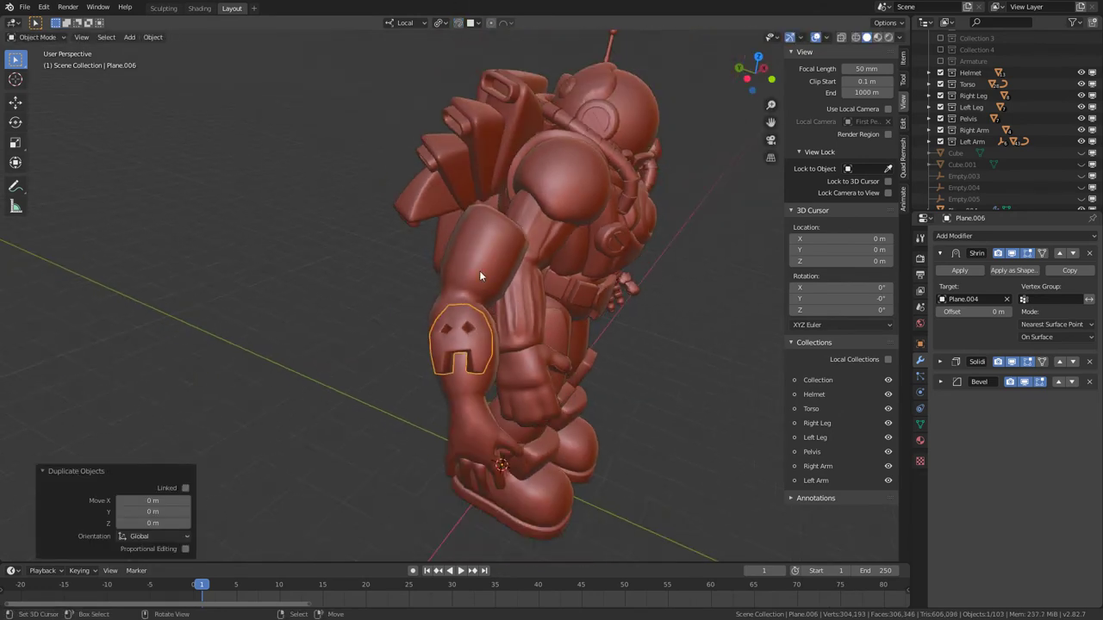
middle_click_drag(477, 336, 515, 241)
scroll(466, 314, "up", 3)
key("g")
left_click(482, 284)
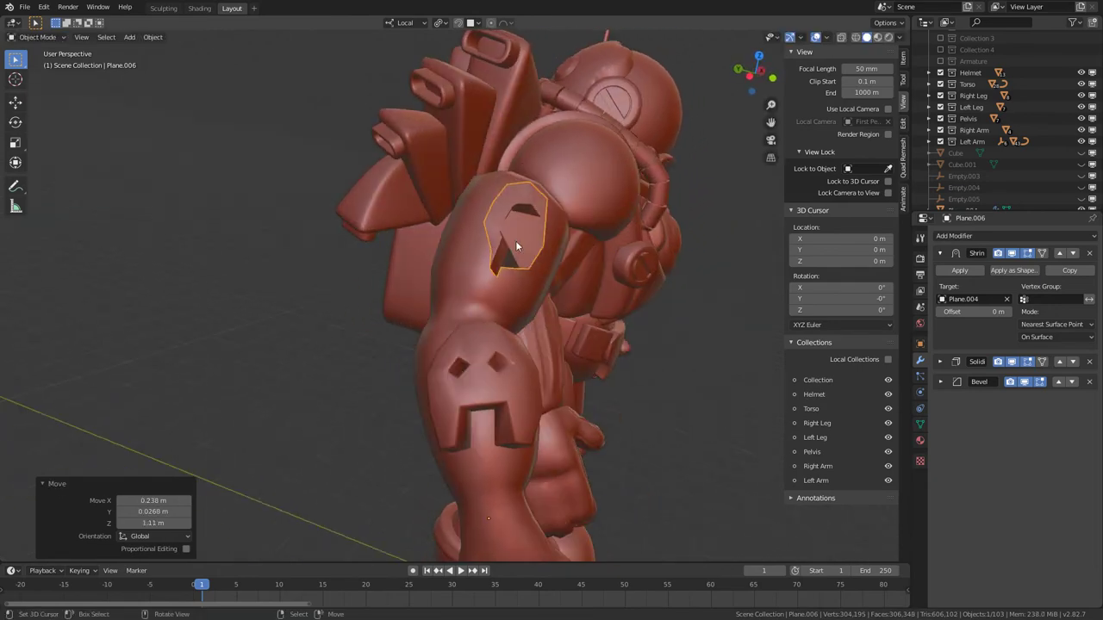
Set the copied plate's origin to the 3D cursor and reopen the object's context options
key("r")
key("r")
right_click(519, 256)
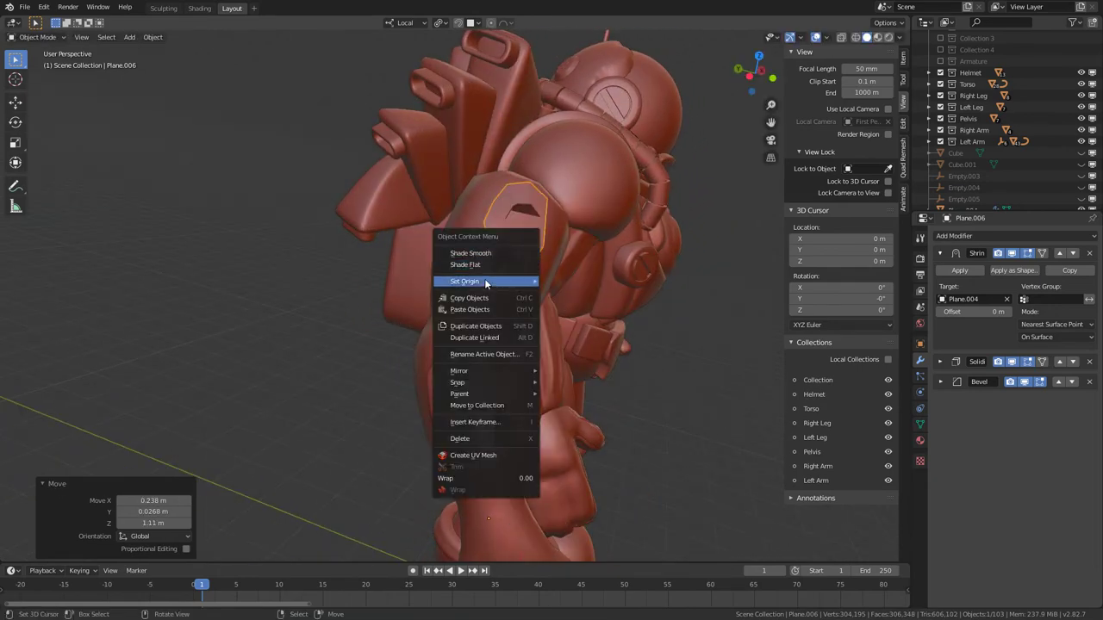
mouse_move(486, 282)
left_click(604, 307)
right_click(526, 231)
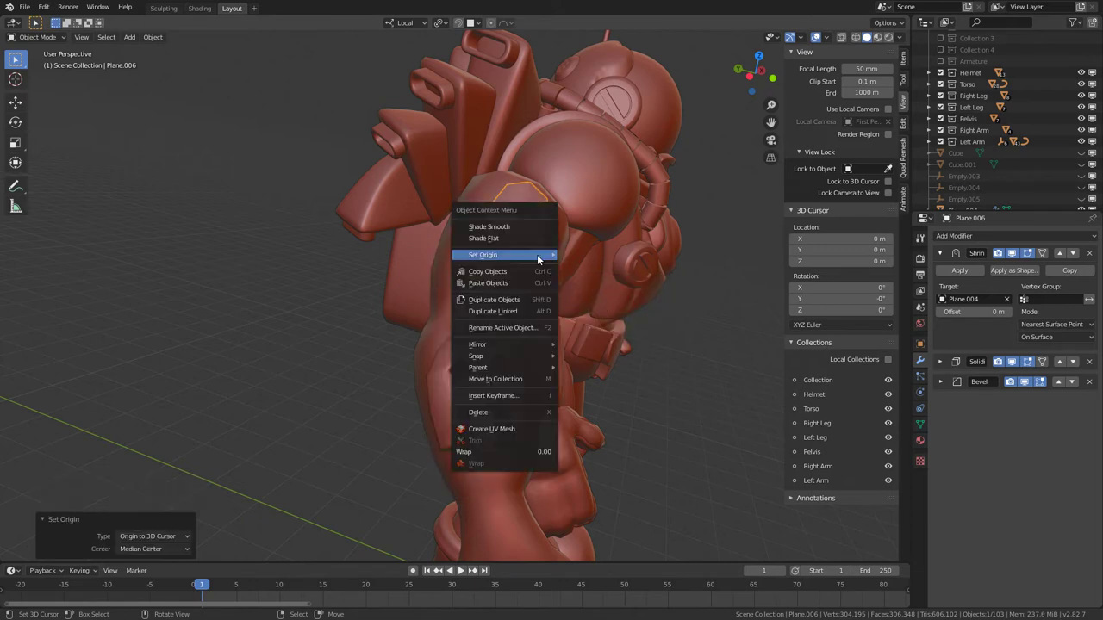
Set the origin of the upper arm's face plate to its geometry and rotate the plate freely
mouse_move(534, 254)
left_click(622, 272)
key("r")
key("r")
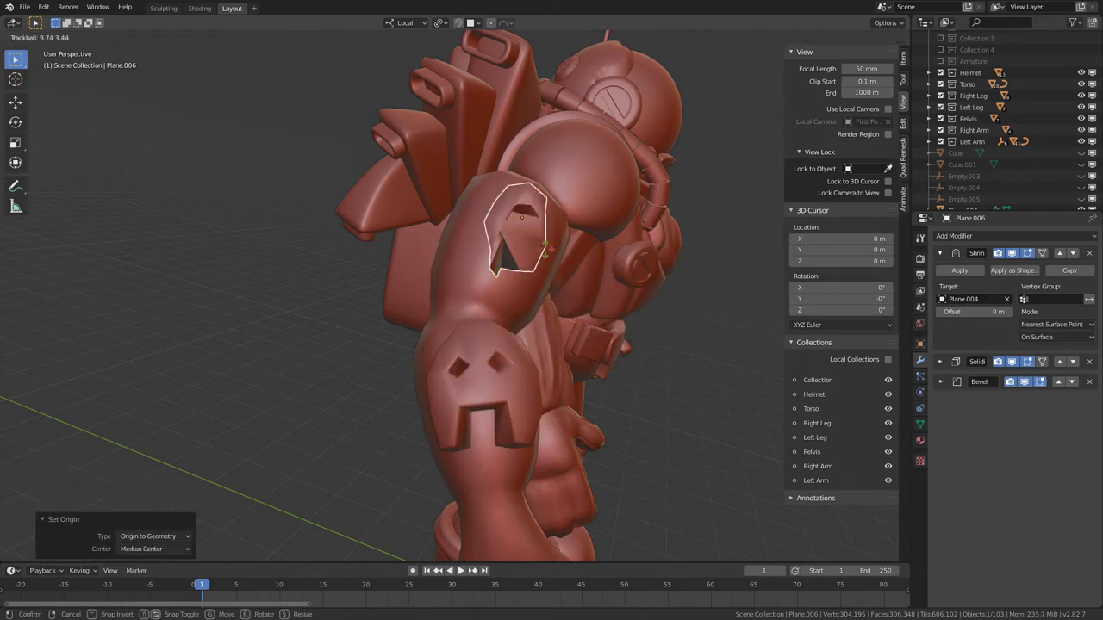
middle_click_drag(557, 244, 576, 275)
Rotate the plate's entire mesh in Edit Mode to turn the face pattern on the upper arm
key("Tab")
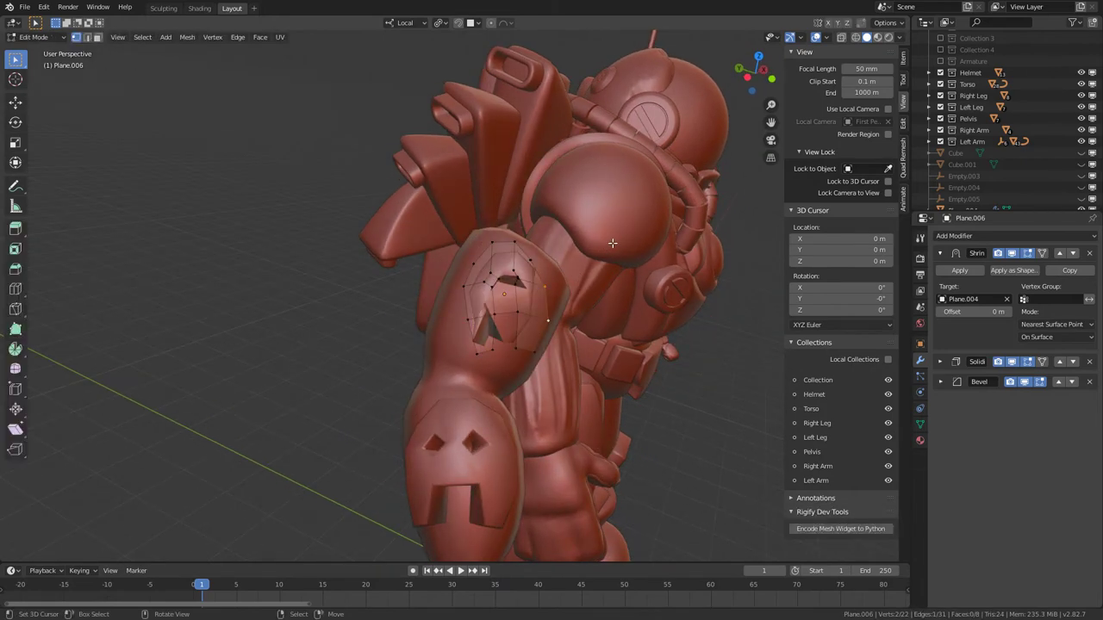
key("a")
key("r")
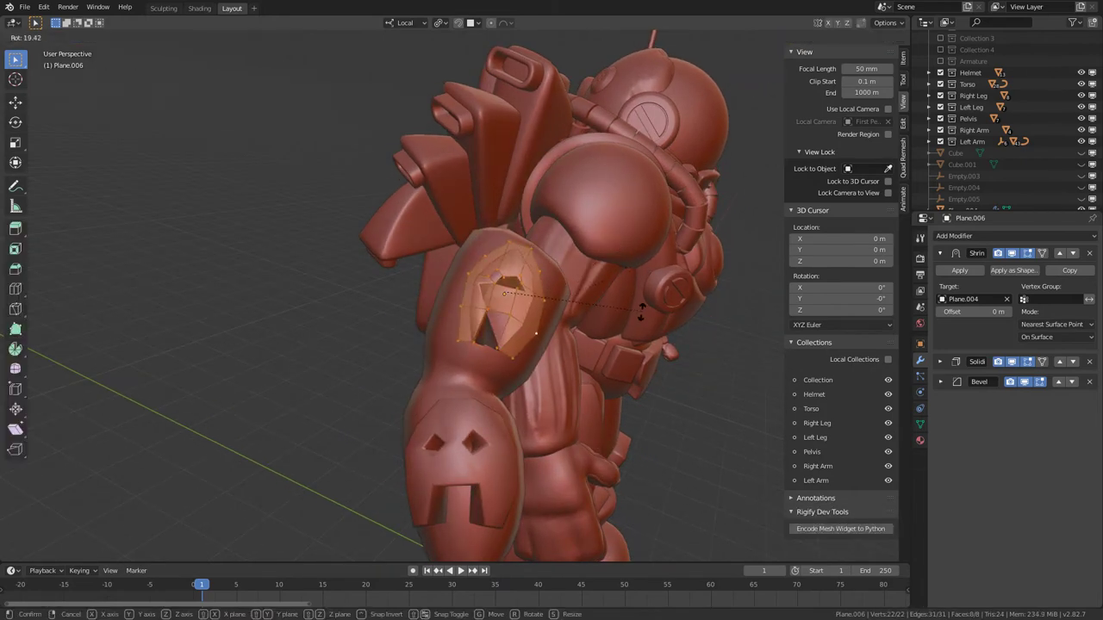
left_click(517, 278)
middle_click_drag(517, 277, 537, 282)
left_click(537, 282)
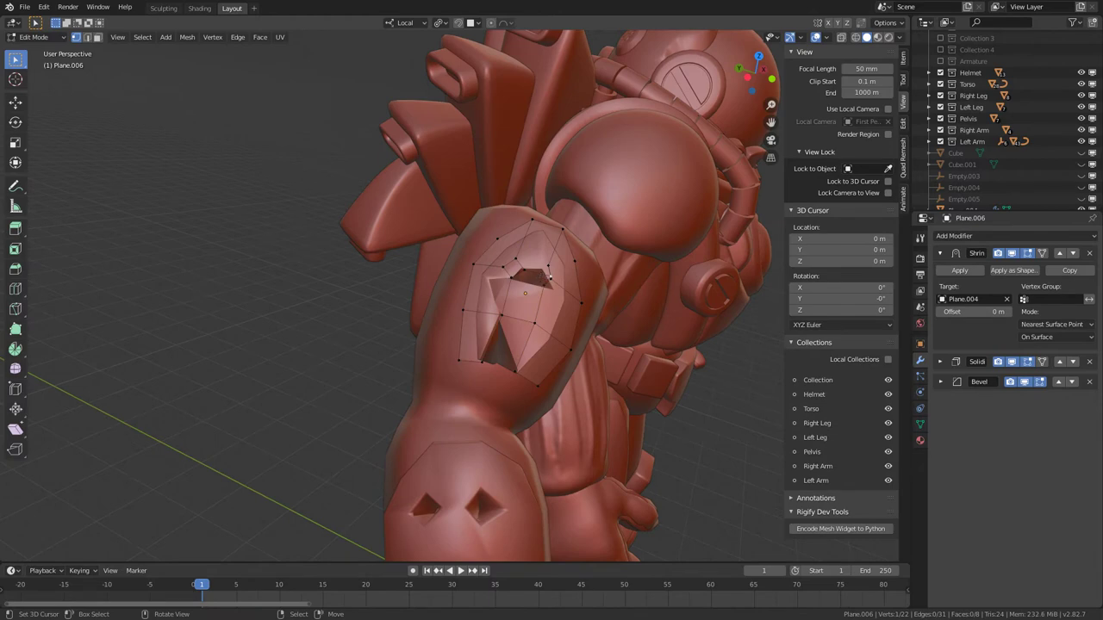
left_click(536, 293)
Move the whole plate mesh closer to the upper arm, about 0.14 m in X and -0.09 m in Z
middle_click_drag(536, 293, 347, 284)
key("a")
scroll(323, 297, "up", 3)
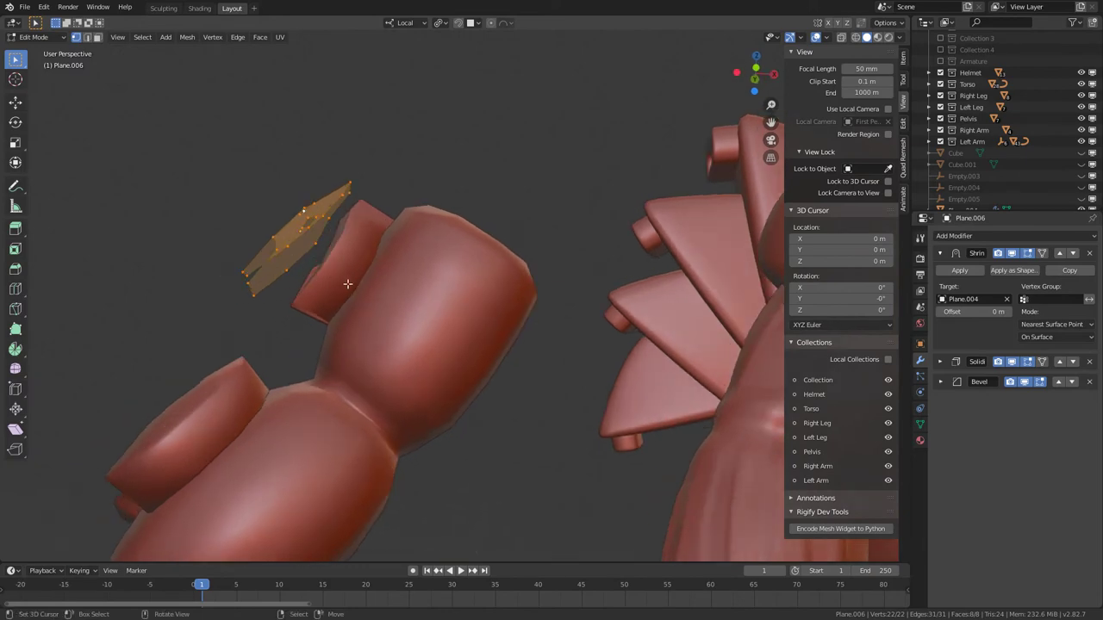
key("g")
left_click(388, 308)
Rotate the plate mesh and shift it about -0.05 m in X and 0.08 m in Y to straighten the face
key("r")
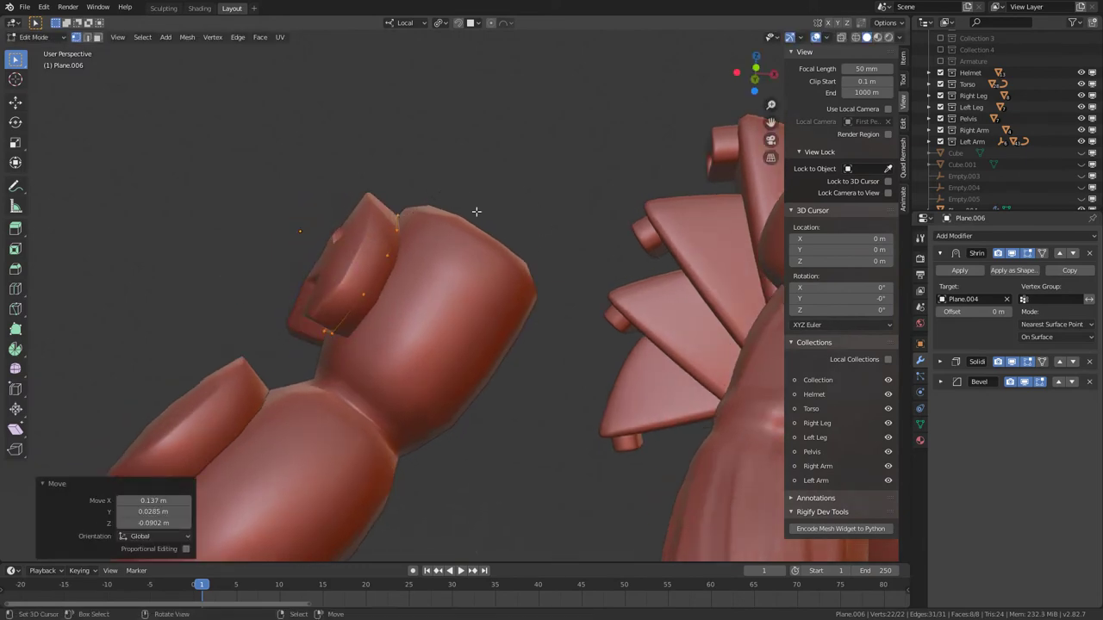
middle_click_drag(483, 284, 523, 307)
scroll(523, 307, "up", 2)
key("g")
left_click(523, 307)
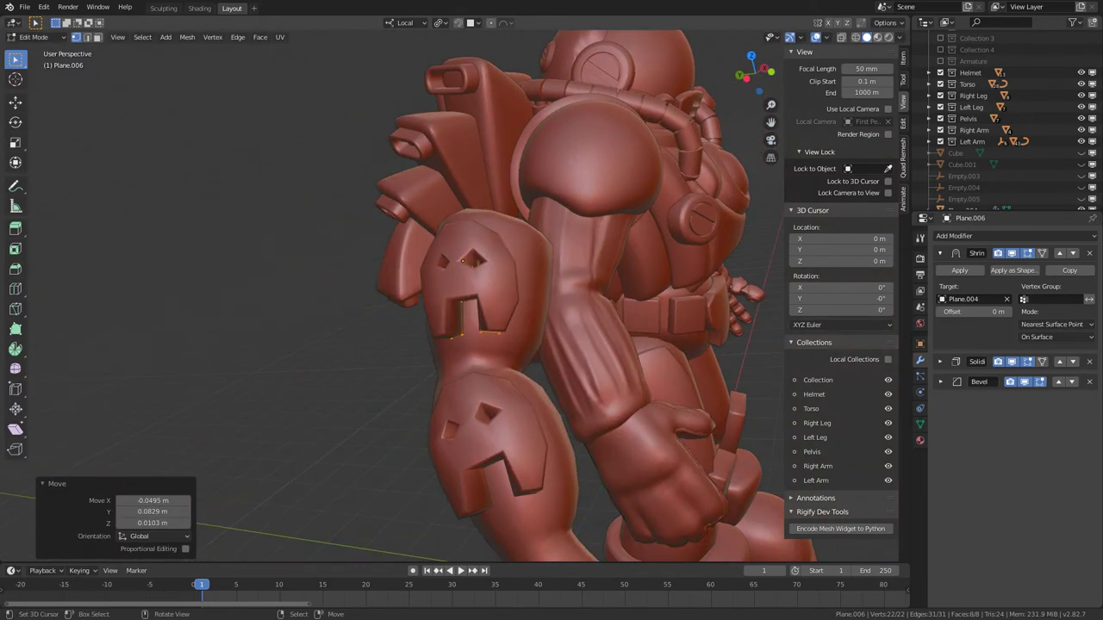
Fine-tune the plate mesh's rotation and position on the upper arm and return to Object Mode
key("r")
left_click(581, 322)
middle_click_drag(448, 332, 322, 245)
key("g")
left_click(538, 294)
key("g")
left_click(535, 190)
key("Tab")
Select both face plates on the detached arm and set their Solidify thickness to -0.14 m
middle_click_drag(397, 353, 538, 345)
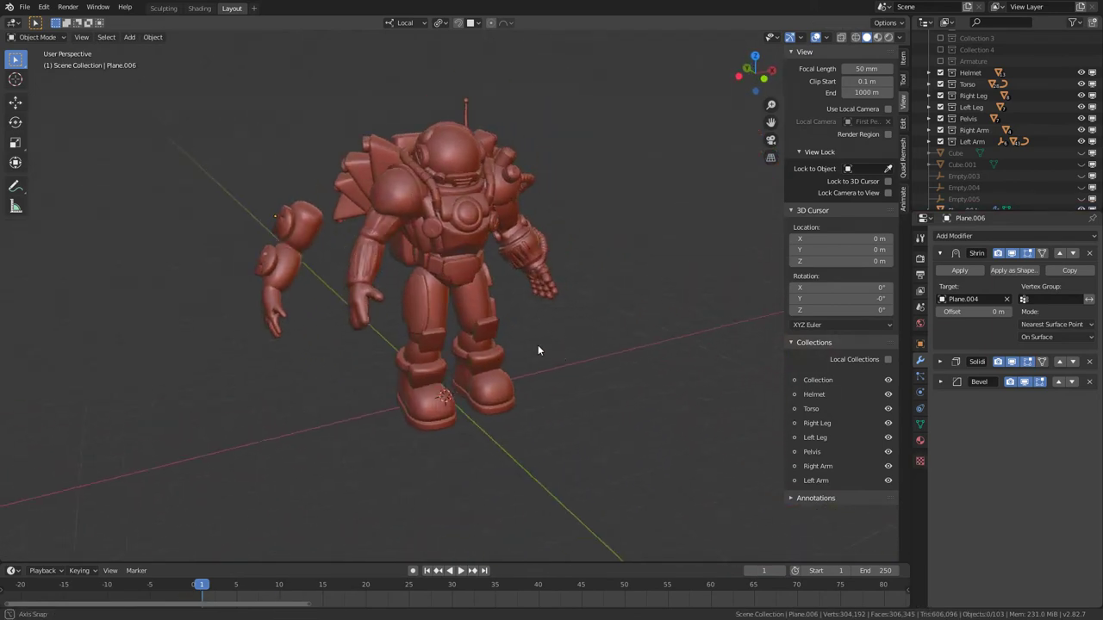
scroll(377, 243, "up", 3)
middle_click_drag(377, 243, 305, 231)
right_click(352, 196)
right_click(323, 283, "shift")
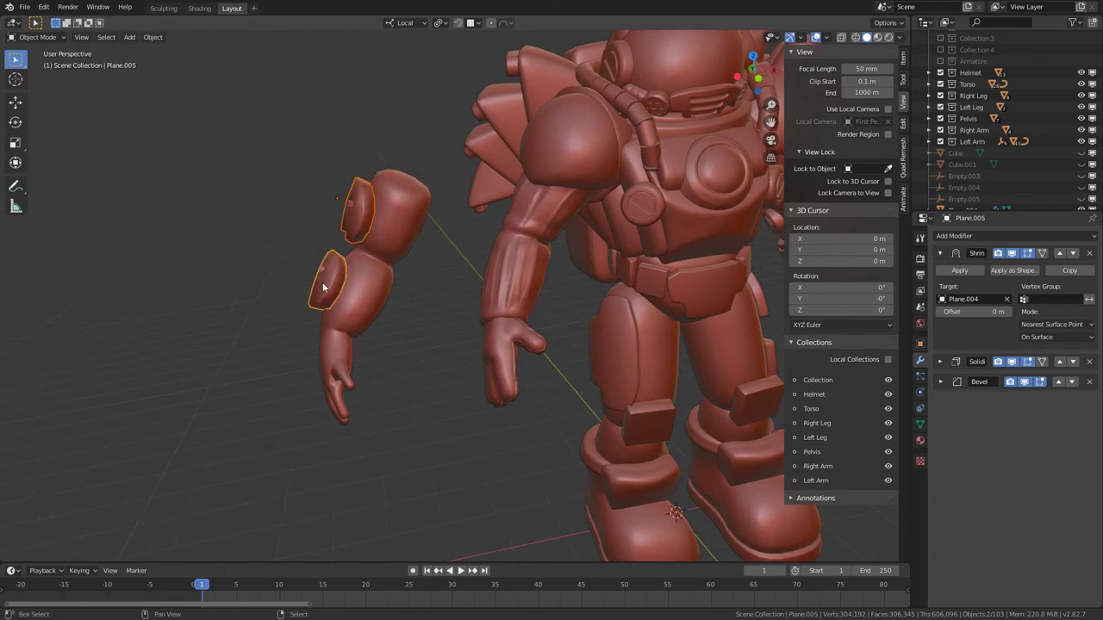
middle_click_drag(417, 284, 521, 324, "shift")
scroll(509, 320, "up", 4)
middle_click_drag(430, 308, 588, 158)
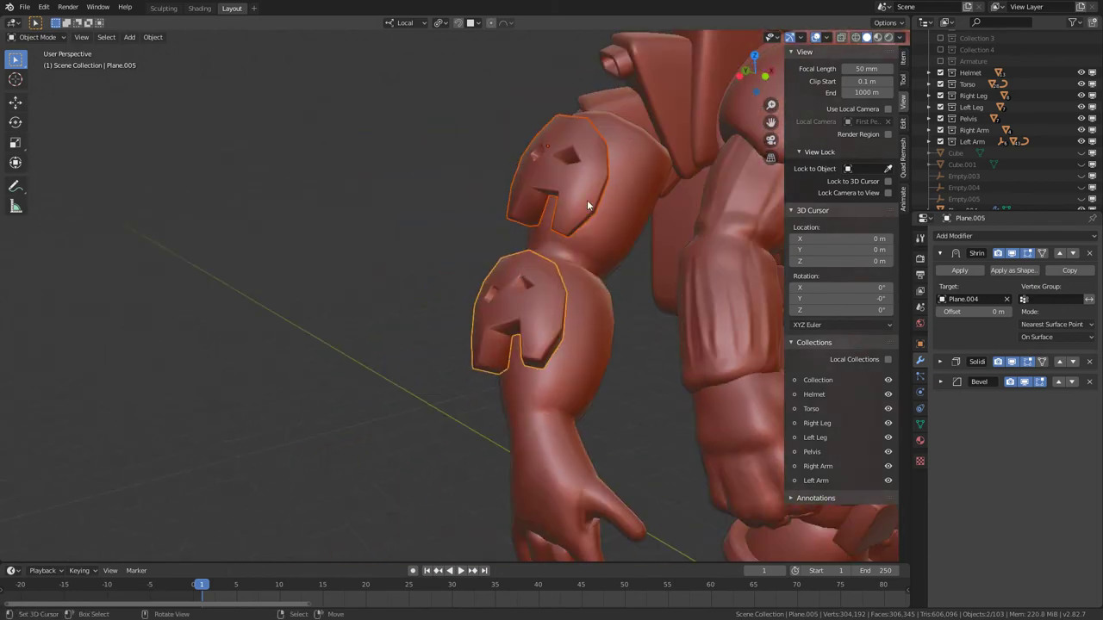
middle_click_drag(583, 201, 379, 239)
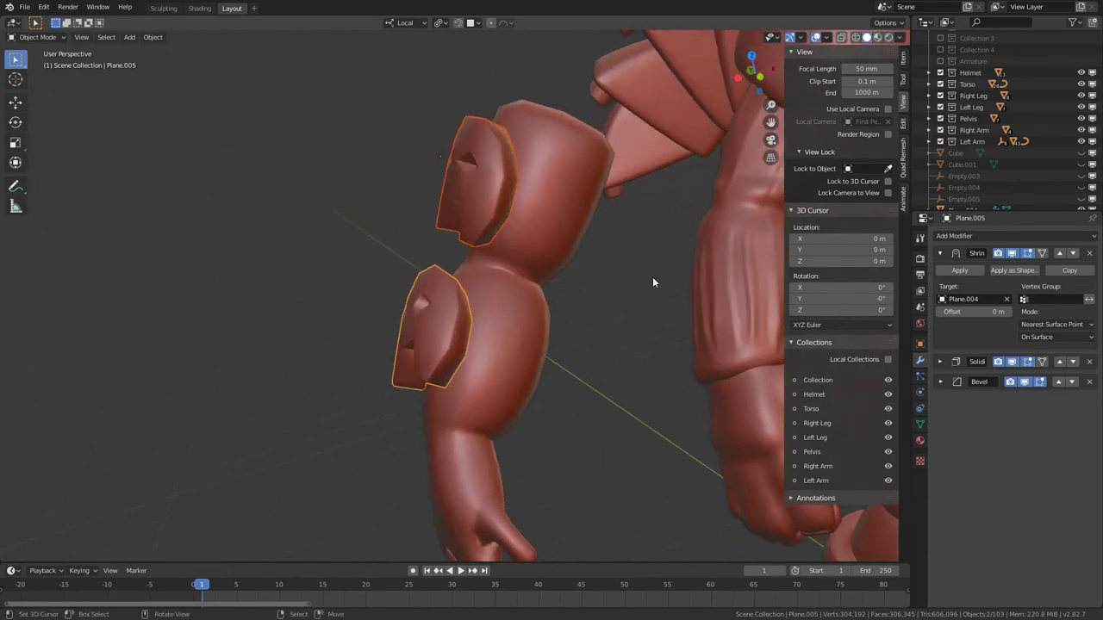
left_click(941, 362)
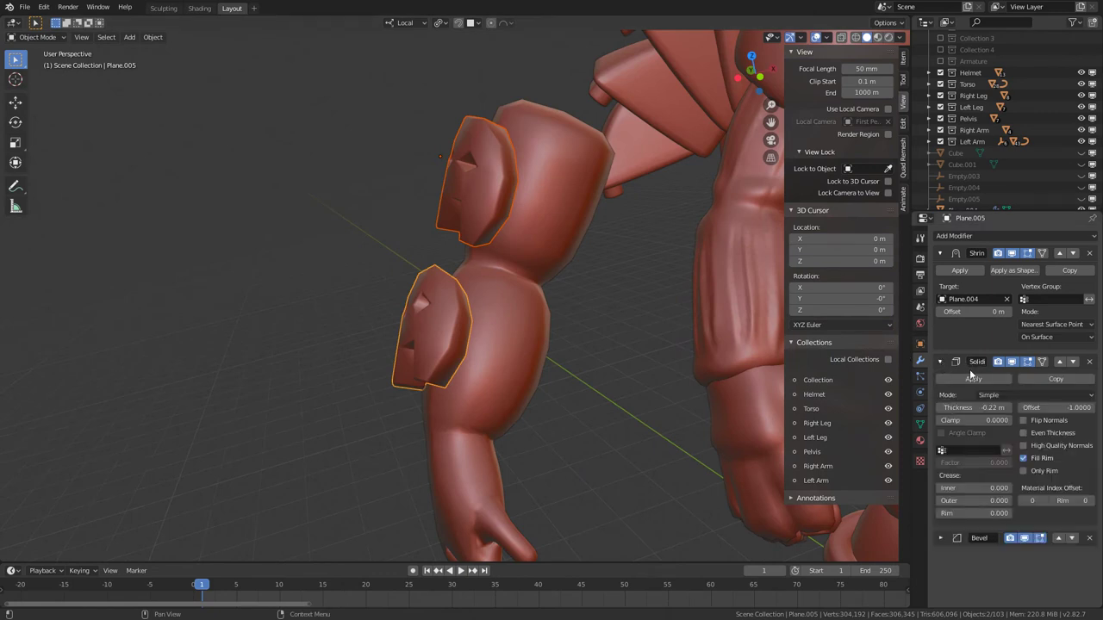
middle_click_drag(474, 182, 362, 183)
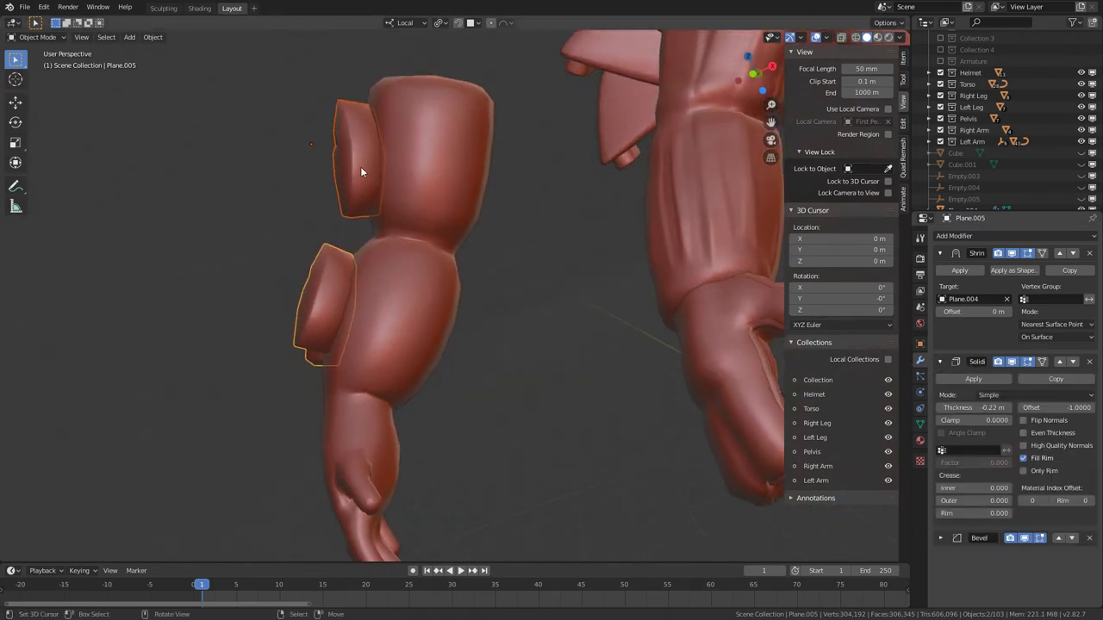
middle_click_drag(326, 294, 466, 207)
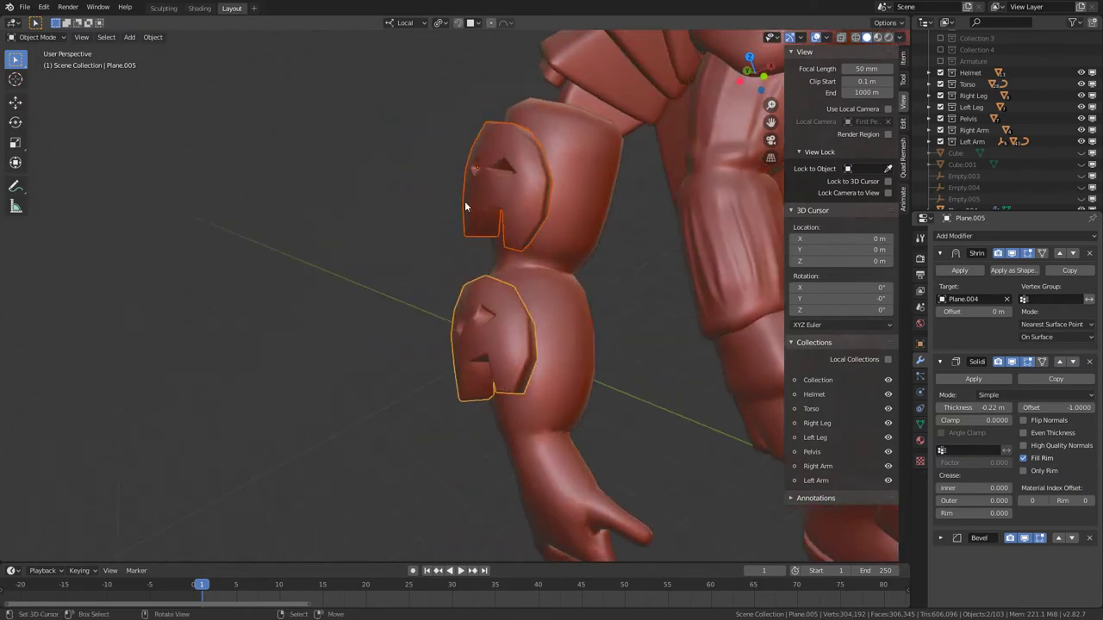
middle_click_drag(543, 224, 526, 259)
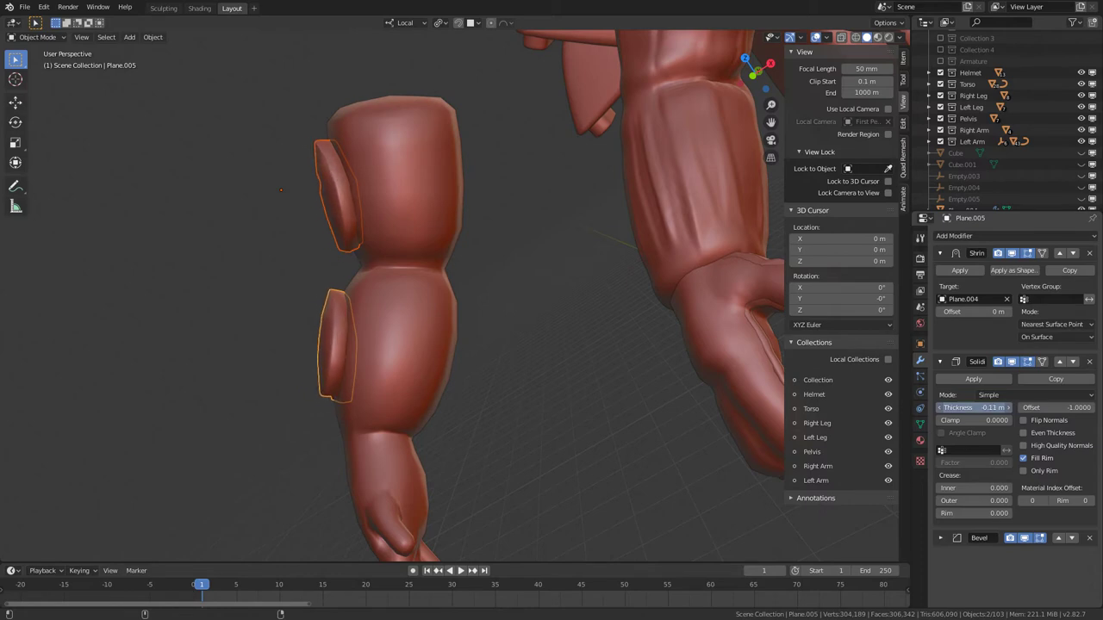
middle_click_drag(496, 289, 460, 287)
Examine the whole armoured figure from several sides, including the arms, legs and boots
scroll(460, 287, "down", 3)
middle_click_drag(561, 310, 517, 328, "shift")
scroll(577, 196, "down", 2)
middle_click_drag(578, 196, 263, 247)
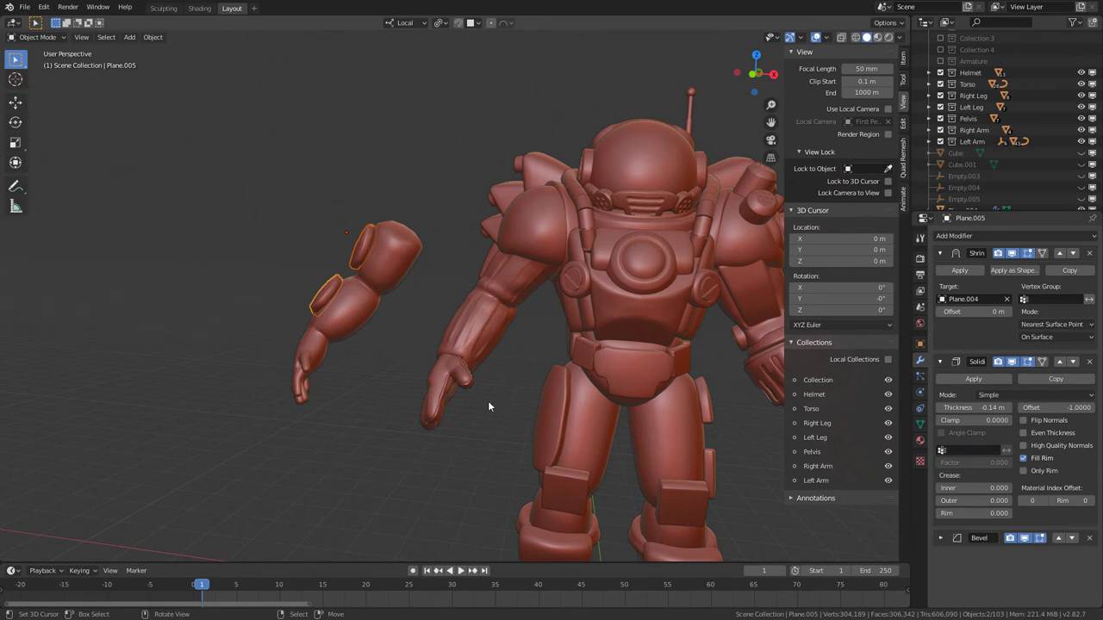
middle_click_drag(487, 406, 567, 257, "shift")
middle_click_drag(473, 375, 381, 336)
scroll(518, 140, "up", 2)
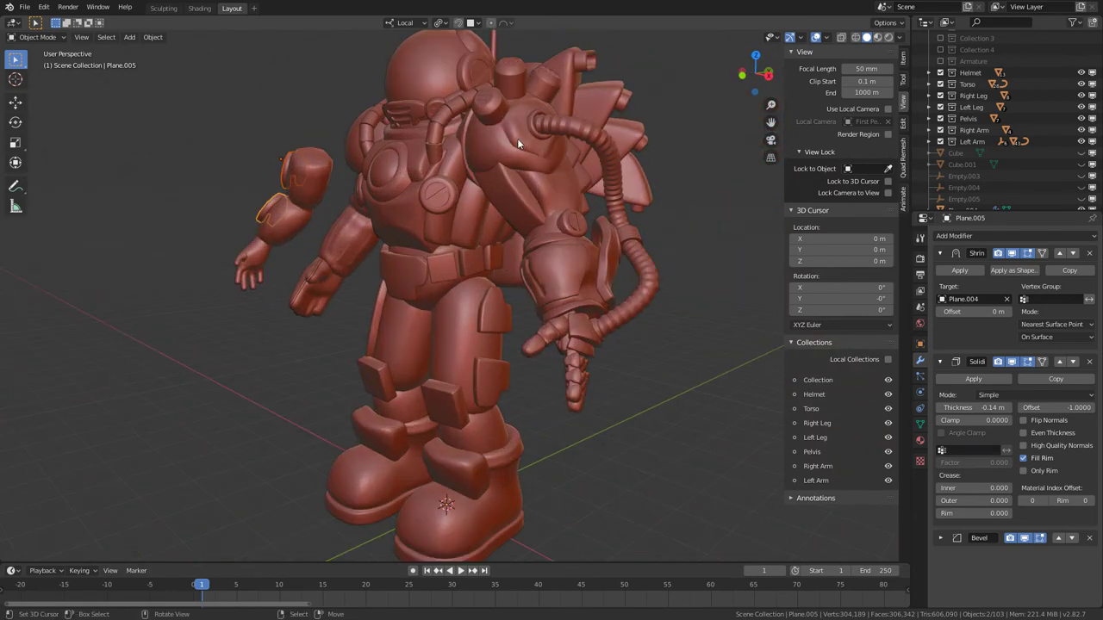
middle_click_drag(710, 277, 620, 58)
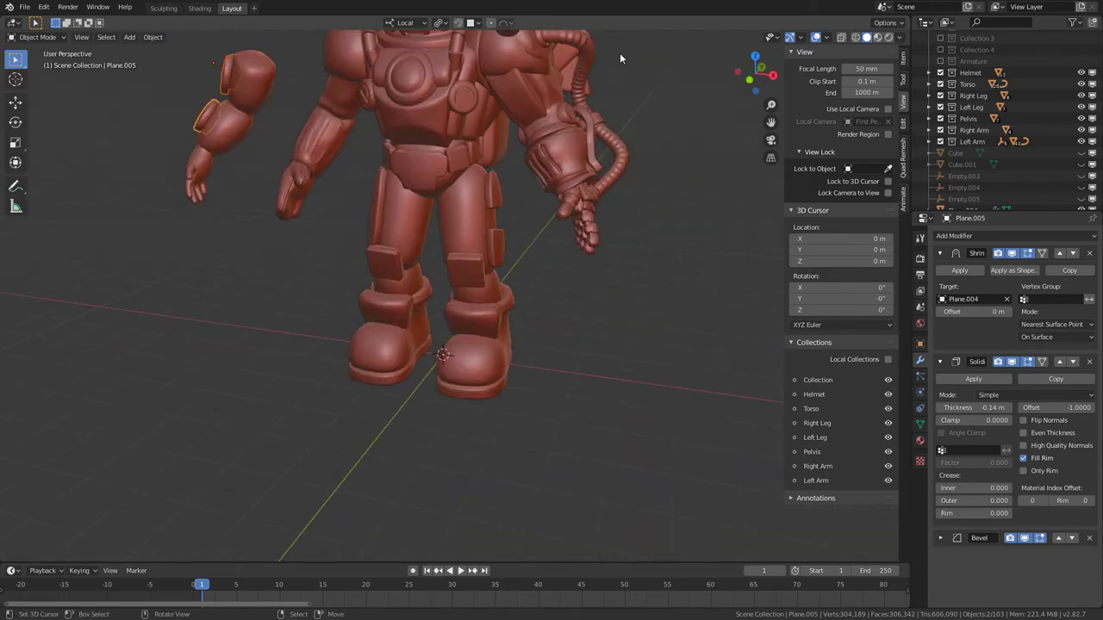
middle_click_drag(504, 325, 490, 401)
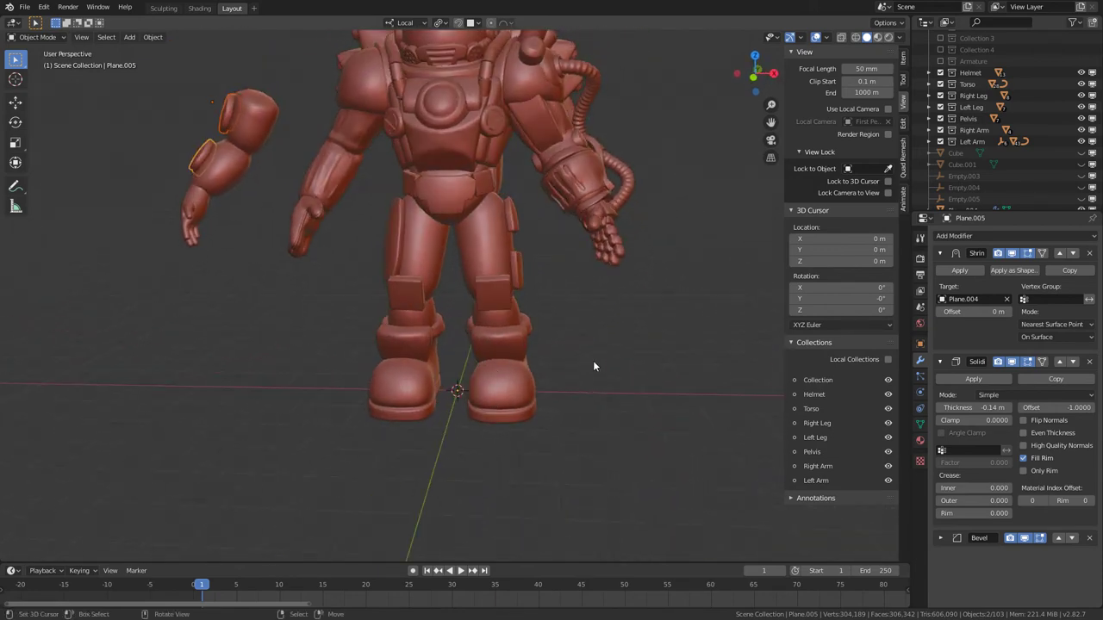
scroll(530, 450, "up", 3)
middle_click_drag(530, 451, 488, 372)
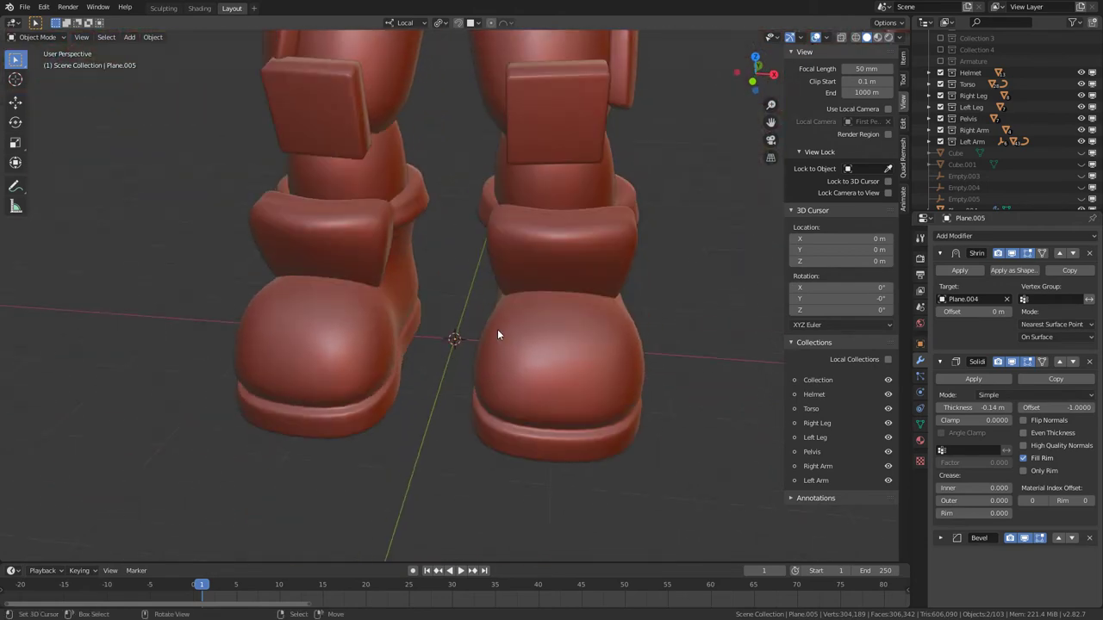
Add a Bezier curve and move it beside the figure, about -5.6 m in X and 0.86 m in Z
key("shift+a")
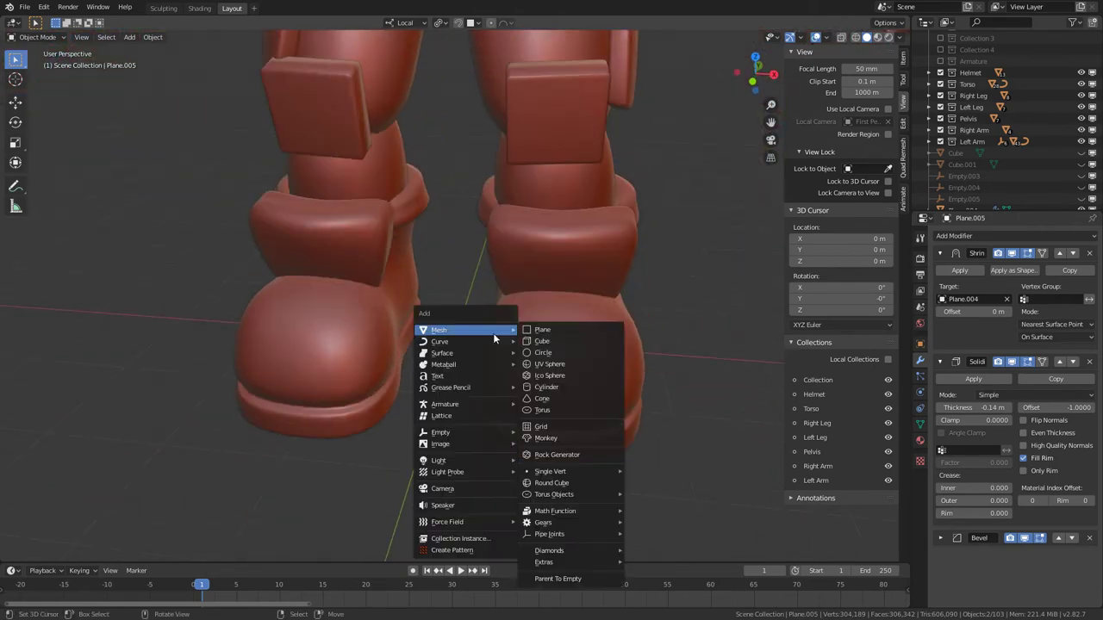
mouse_move(470, 341)
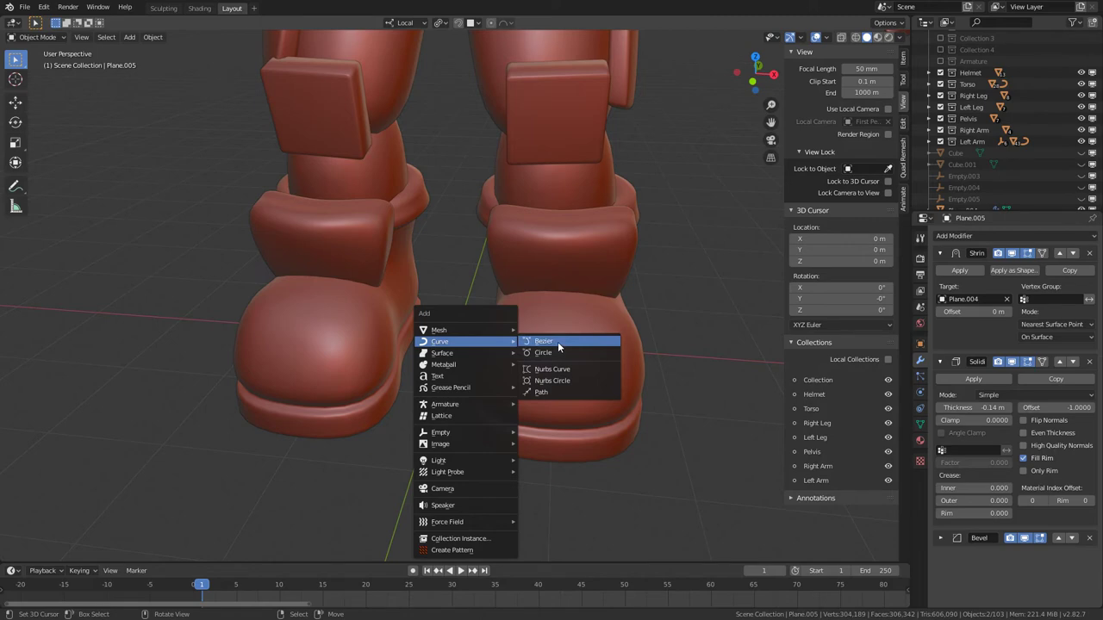
left_click(557, 341)
scroll(556, 343, "down", 4)
key("g")
left_click(285, 294)
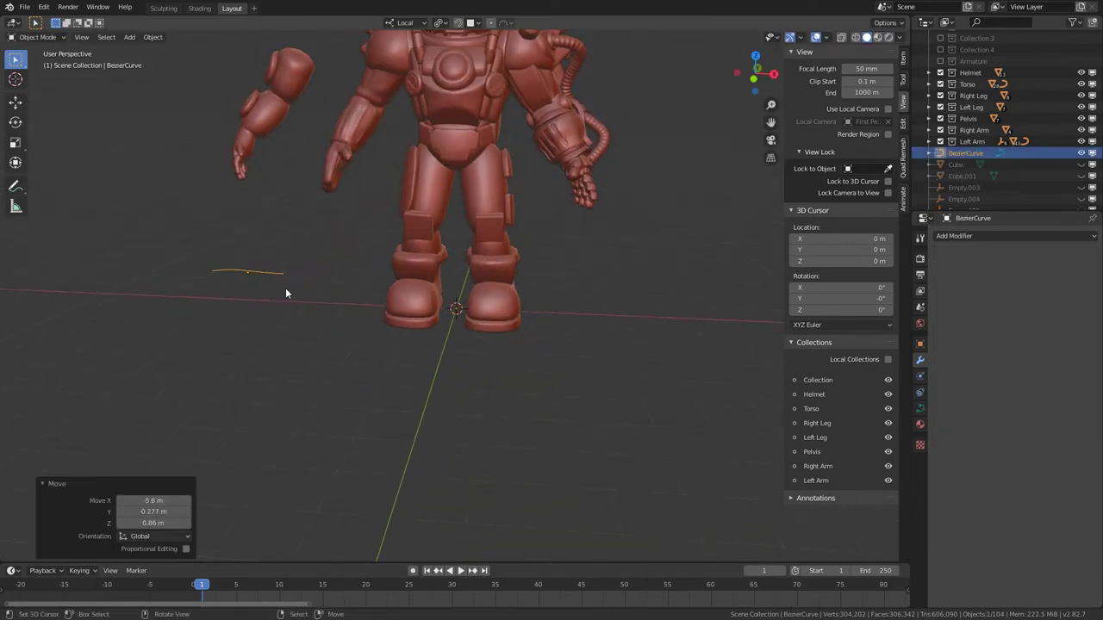
middle_click_drag(285, 293, 458, 367)
scroll(478, 448, "up", 4)
middle_click_drag(513, 279, 473, 301)
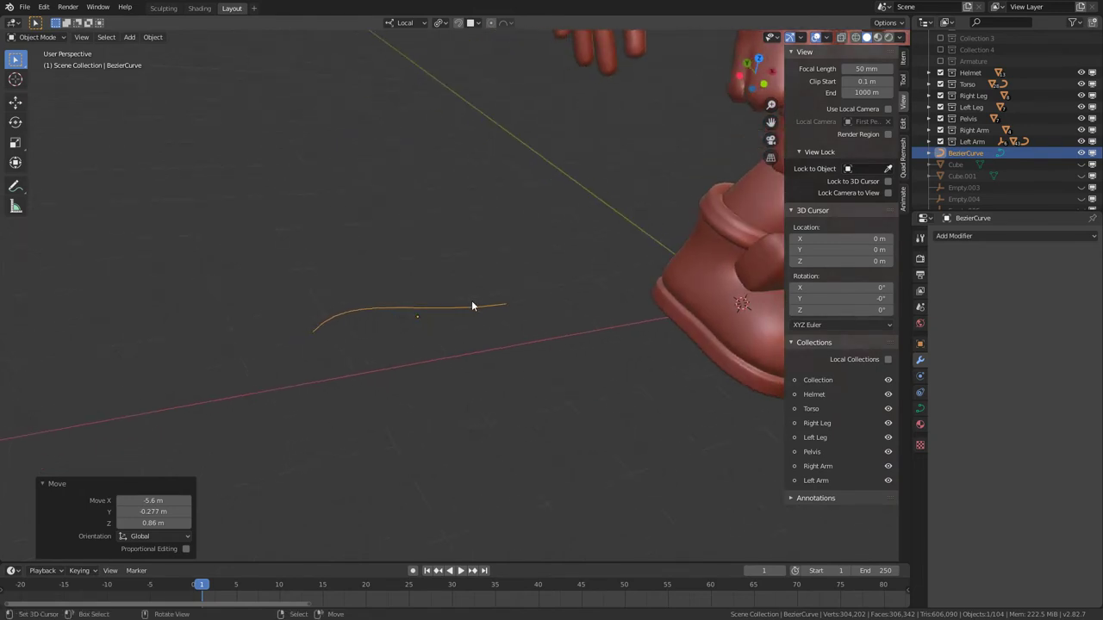
Raise the curve's end point nearest the figure about 0.67 m in Y and 0.69 m in Z, and rotate its handles
key("Tab")
key("g")
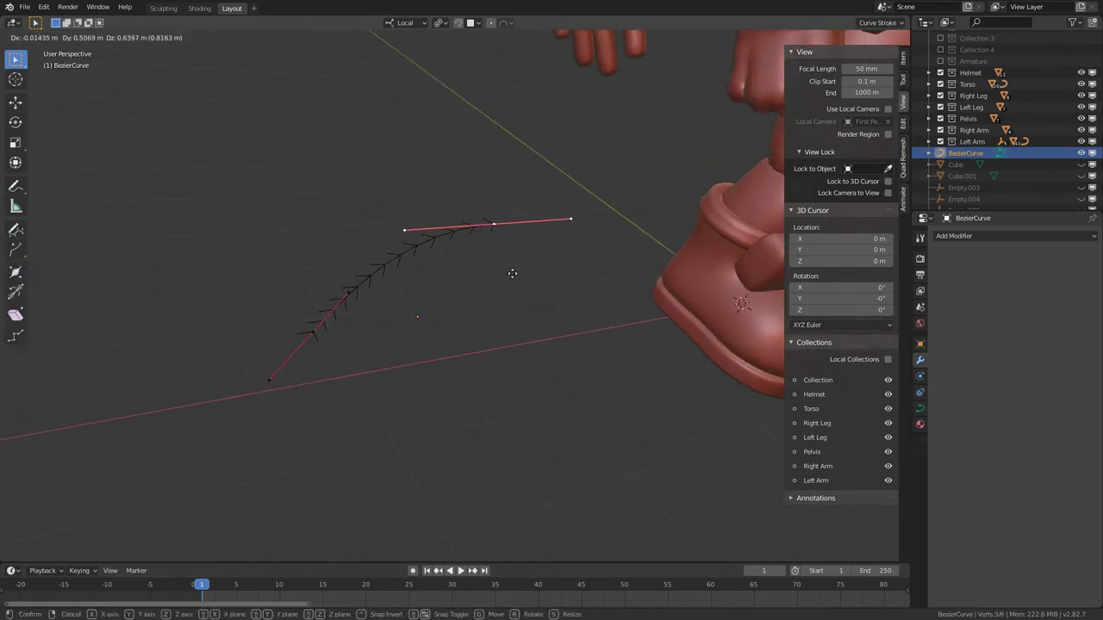
right_click(508, 285)
middle_click_drag(554, 399, 488, 362)
key("g")
left_click(485, 312)
key("r")
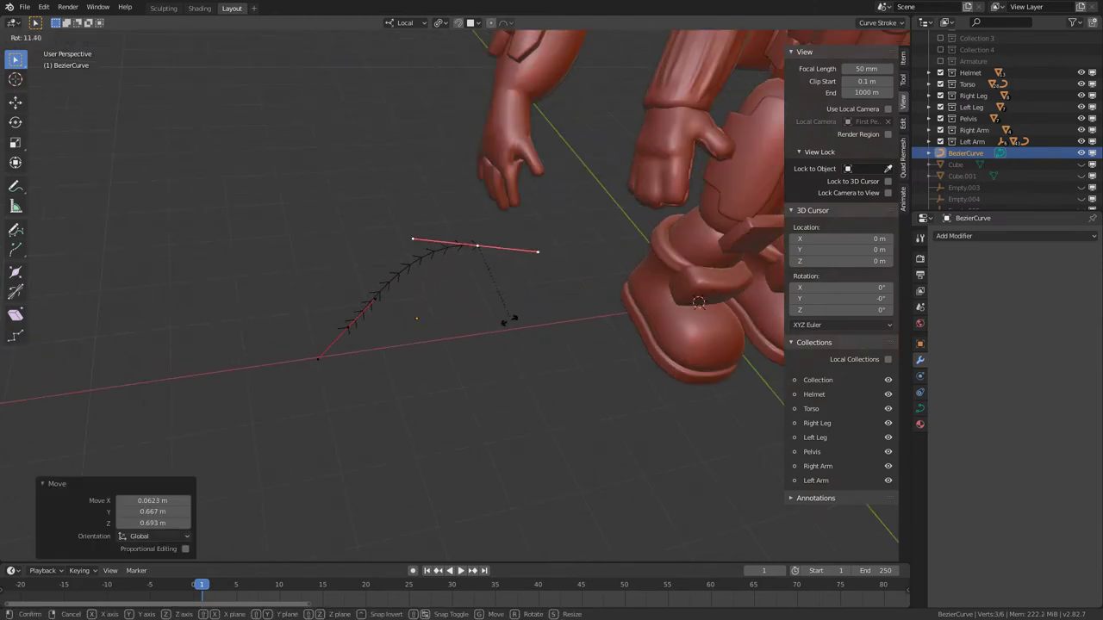
left_click(506, 317)
Extrude a new control point from the raised curve end and move it down about 1.07 m in Z
mouse_move(506, 318)
middle_mouse_down()
mouse_move(492, 362)
mouse_move(510, 324)
middle_mouse_up()
key("e")
left_click(563, 377)
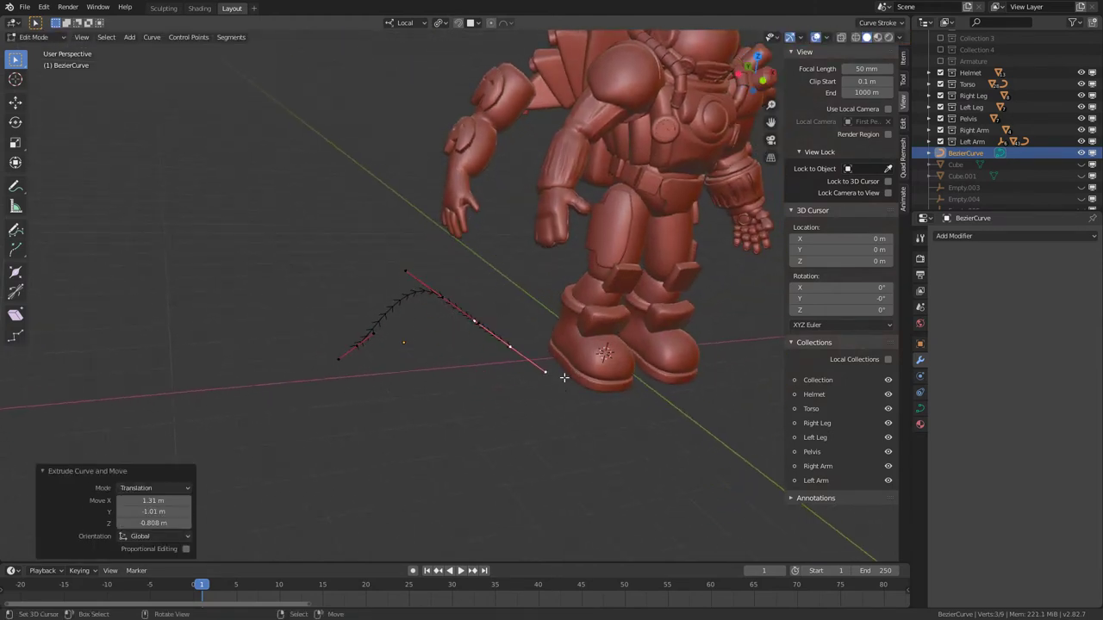
key("g")
left_click(471, 483)
scroll(483, 457, "up", 2)
middle_click_drag(501, 418, 483, 320, "shift")
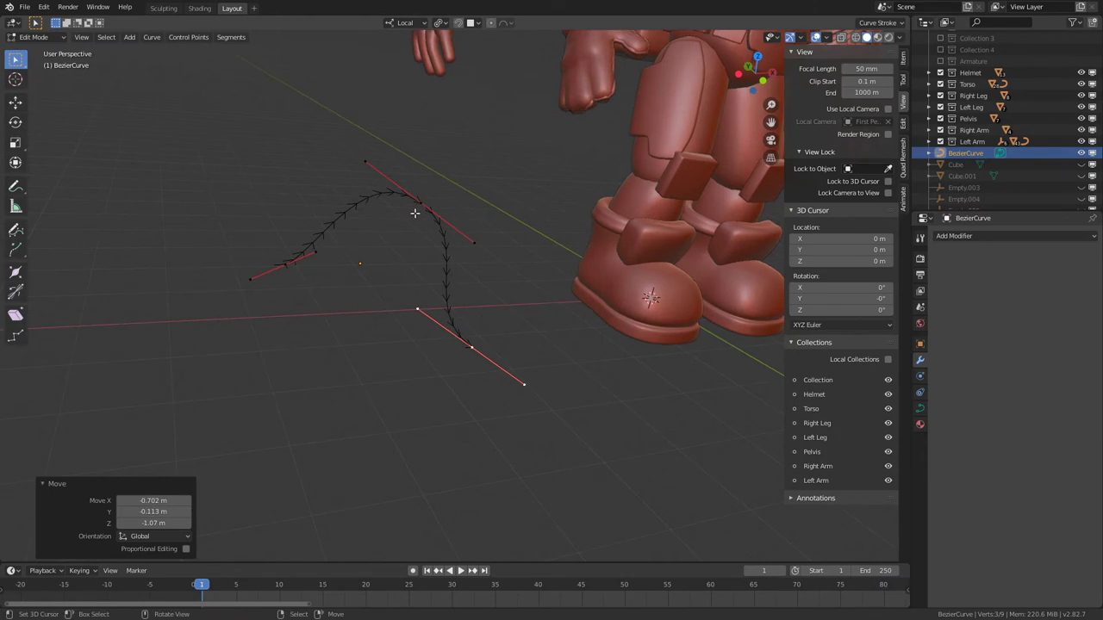
Extrude a control point from the curve's opposite end, about -1.1 m in X and 0.92 m in Z, and rotate it 179°
right_click(305, 259)
middle_click_drag(289, 265, 460, 323)
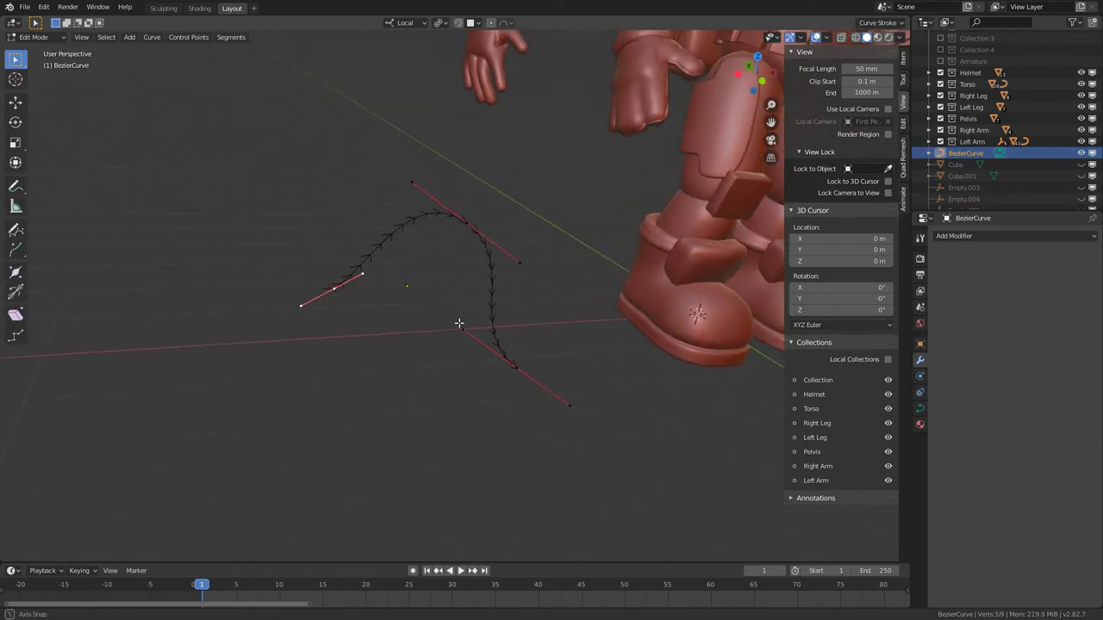
left_click(329, 319)
key("r")
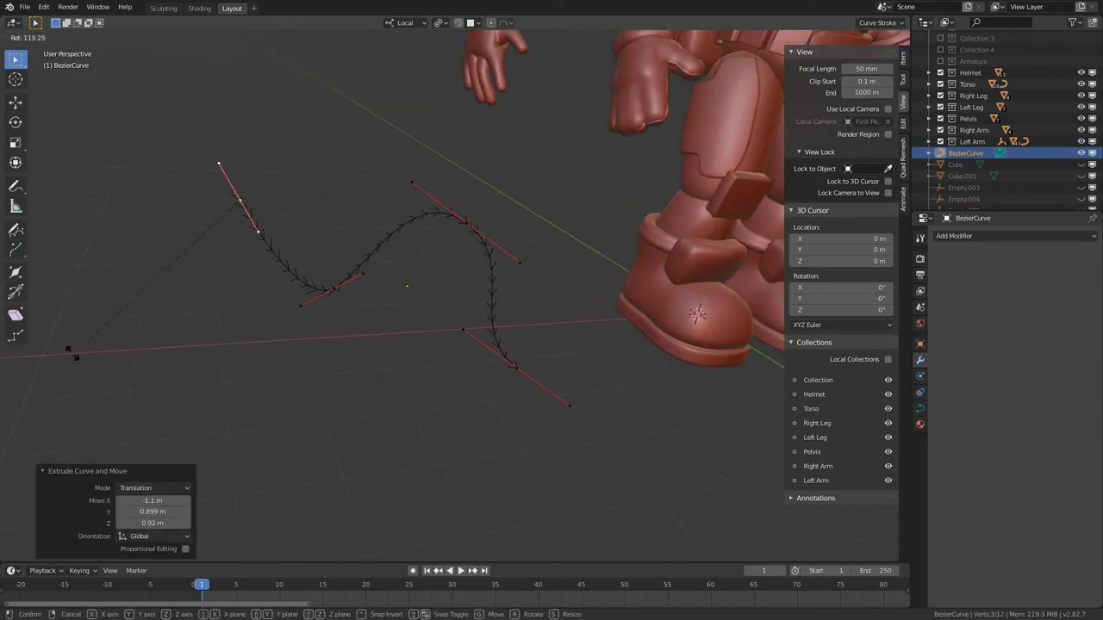
left_click(160, 178)
middle_click_drag(160, 177, 207, 249)
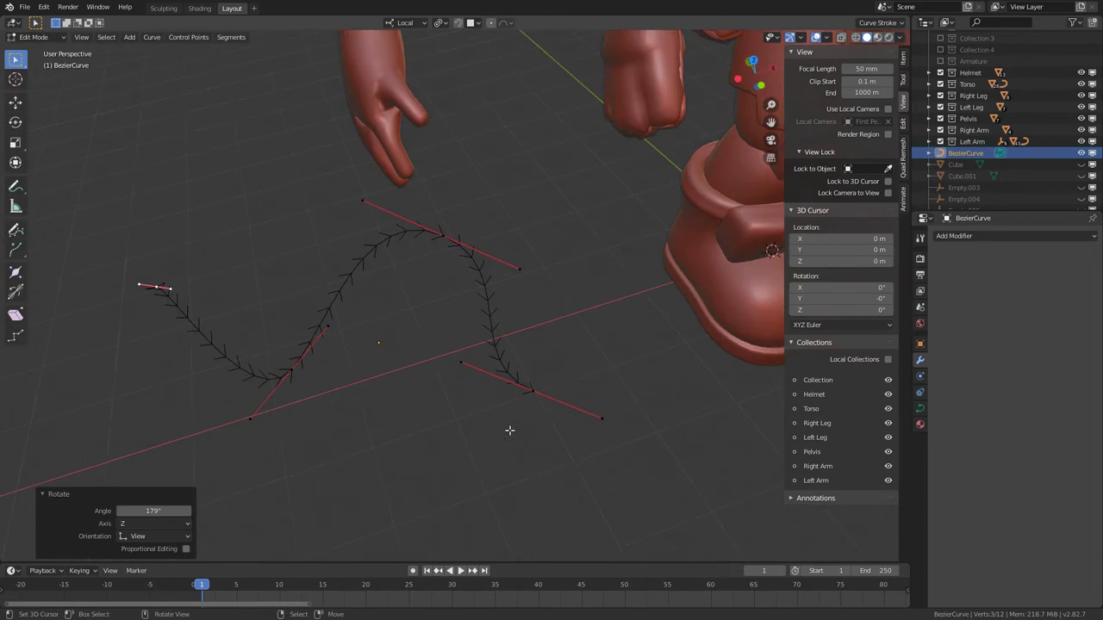
Rotate and move the curve's original start point, scale its handles by about 2.02, and return to Object Mode
middle_click_drag(509, 430, 413, 267)
key("r")
key("r")
left_click(460, 219)
key("g")
left_click(436, 188)
key("s")
left_click(425, 281)
key("s")
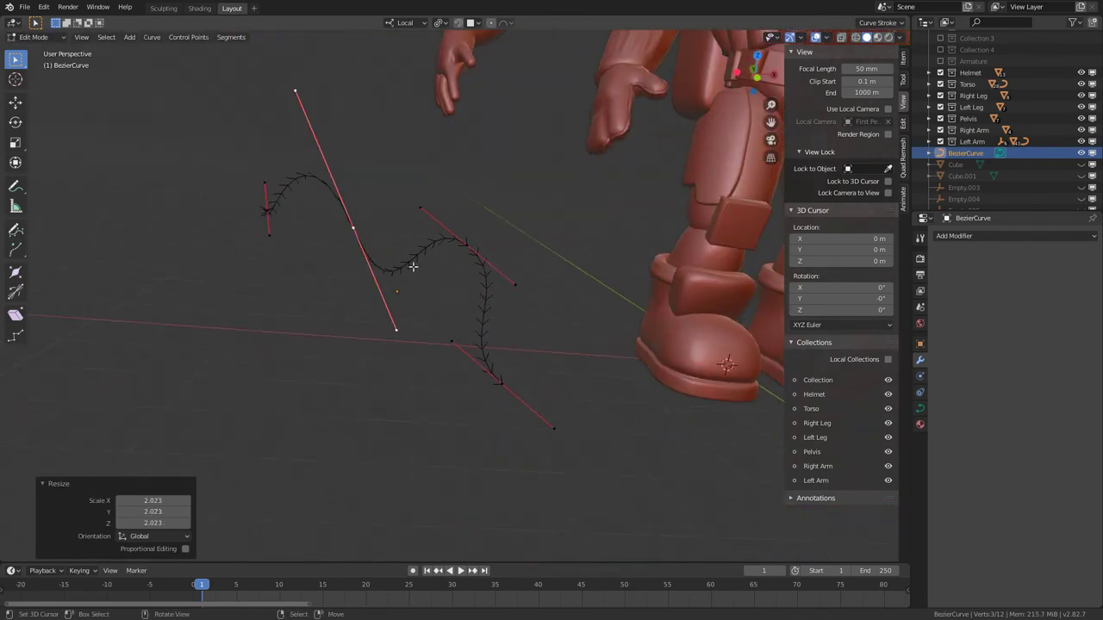
middle_click_drag(484, 329, 937, 392)
key("Tab")
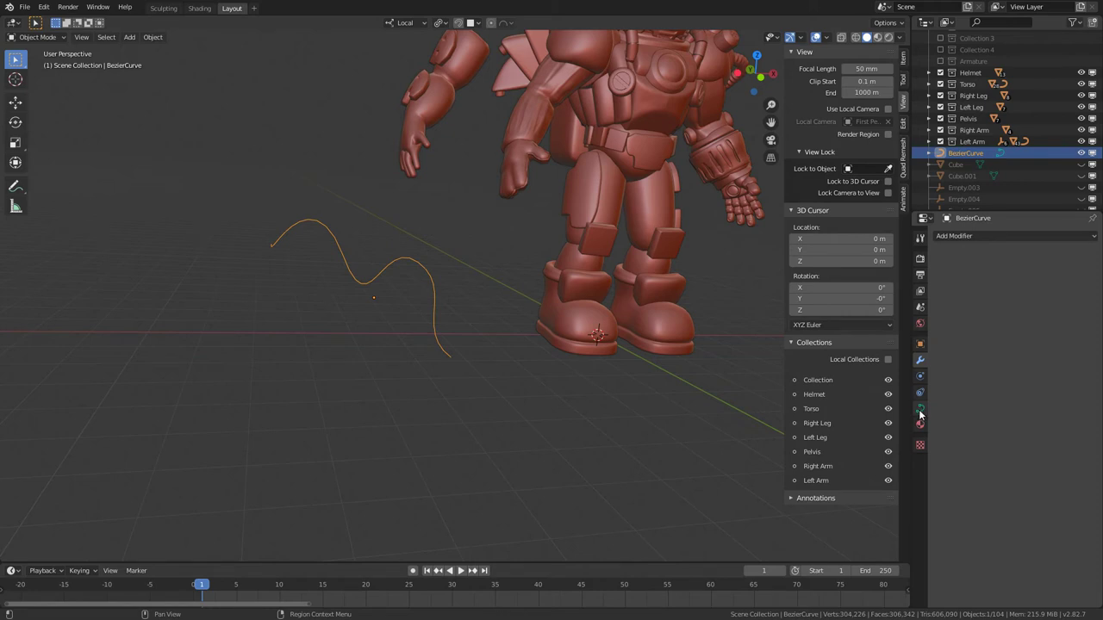
Set the Bezier curve's geometry bevel depth to 0.27 m so it forms a round tube
left_click(920, 410)
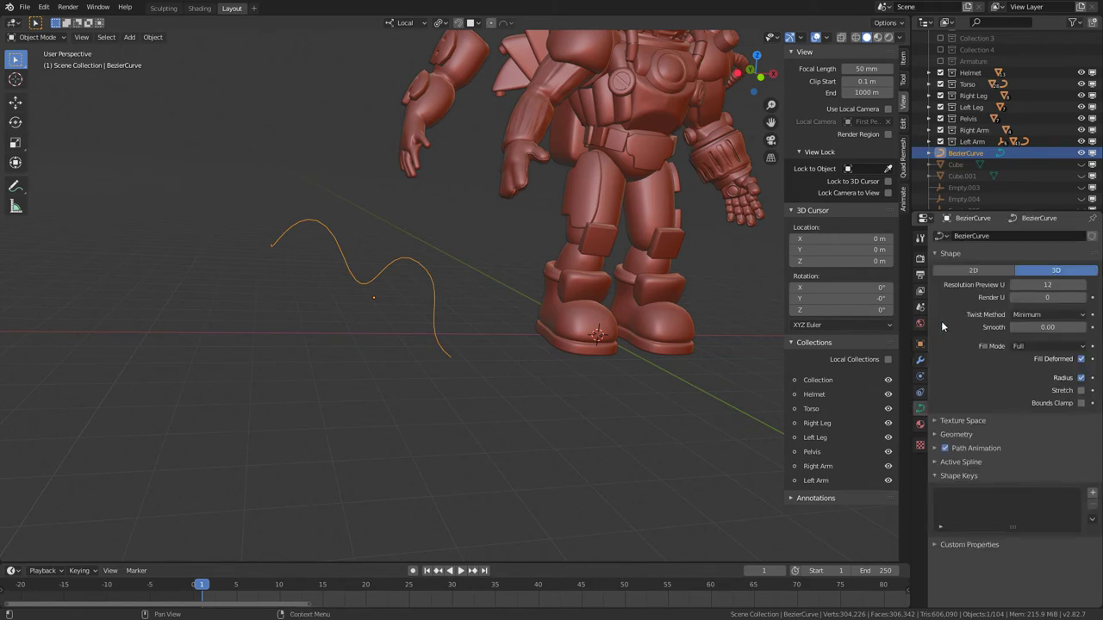
left_click(939, 436)
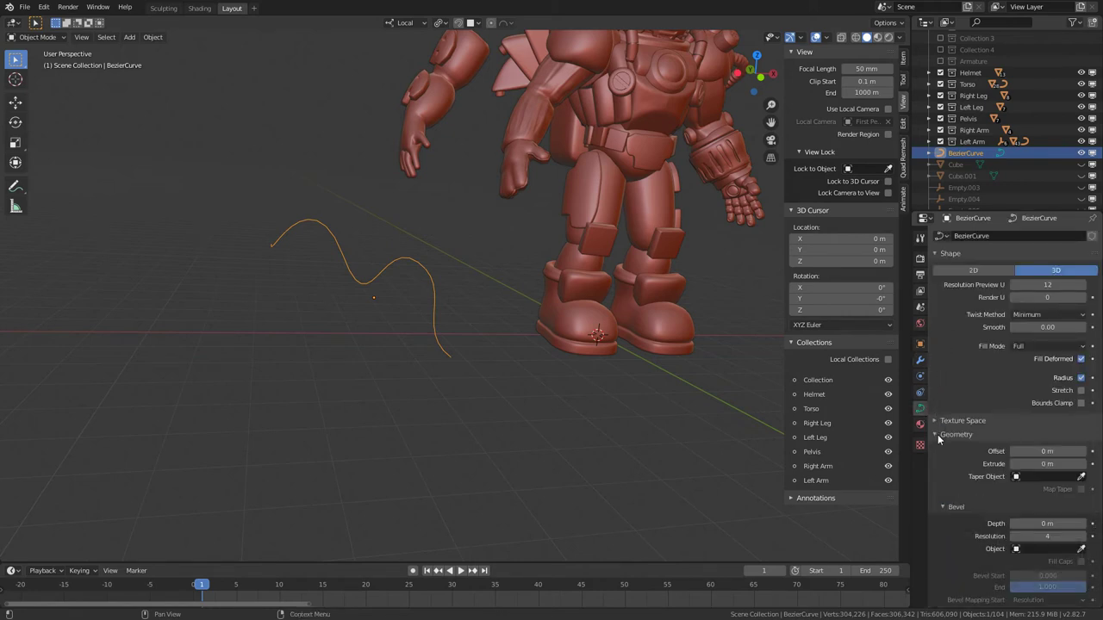
scroll(953, 443, "down", 3)
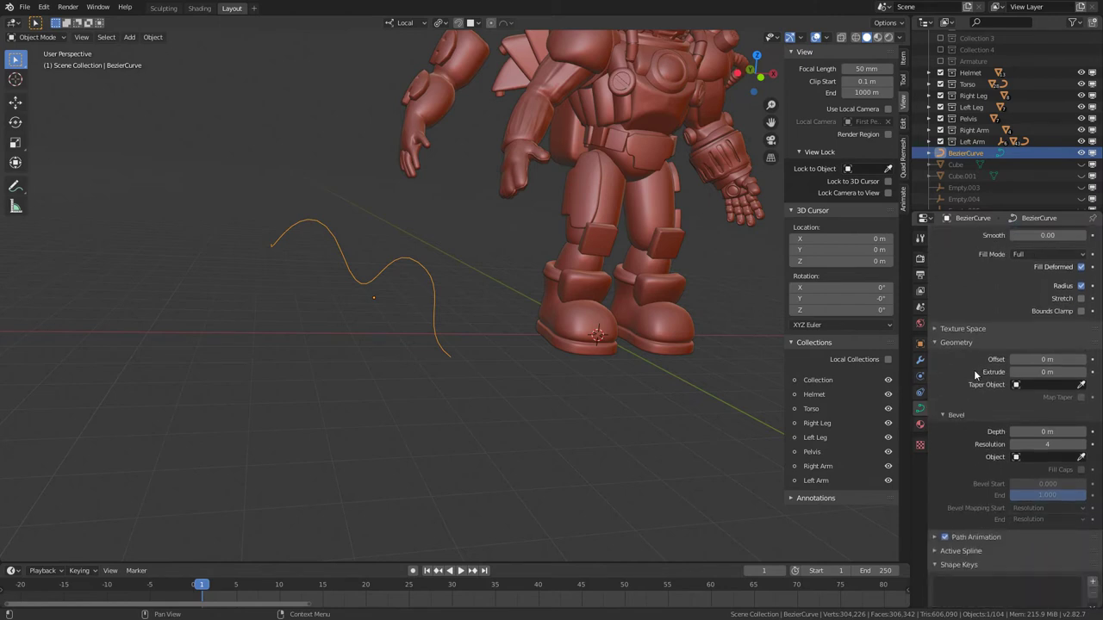
scroll(965, 446, "down", 1)
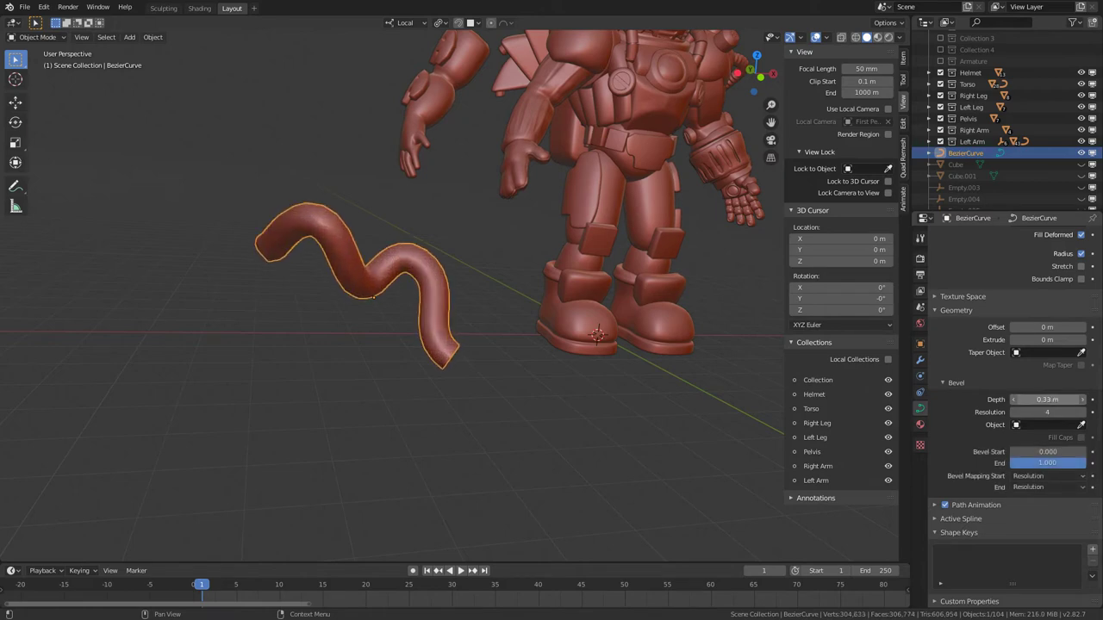
scroll(349, 306, "up", 3)
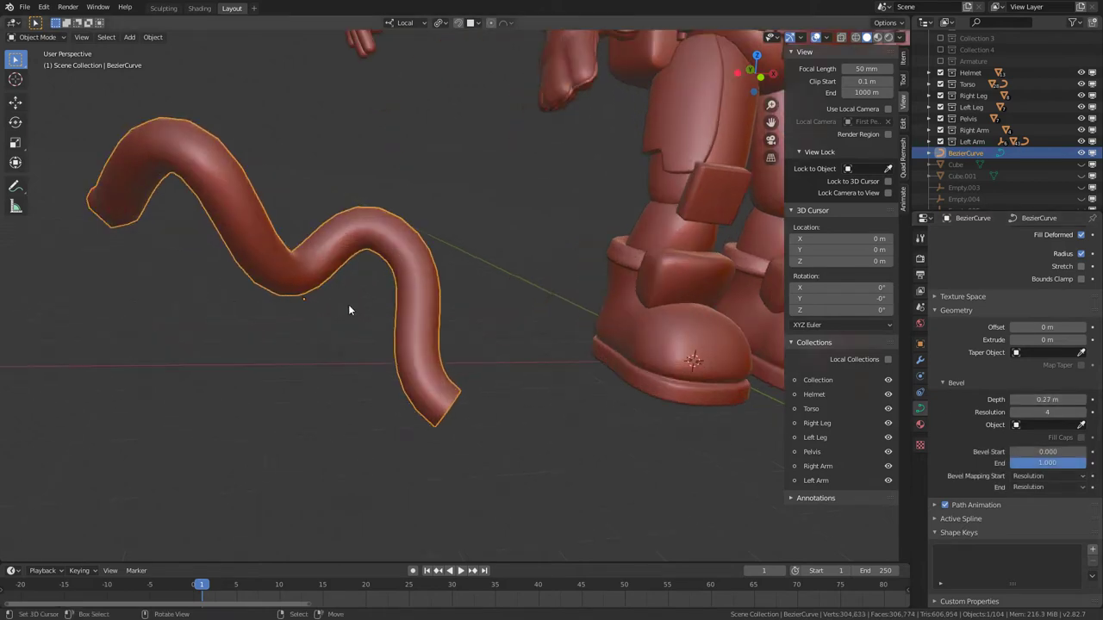
Examine the beveled curve's tube shape from several angles and distances
middle_click_drag(349, 307, 468, 229)
scroll(463, 361, "up", 3)
scroll(500, 313, "down", 5)
middle_click_drag(531, 338, 549, 294)
scroll(417, 308, "up", 3)
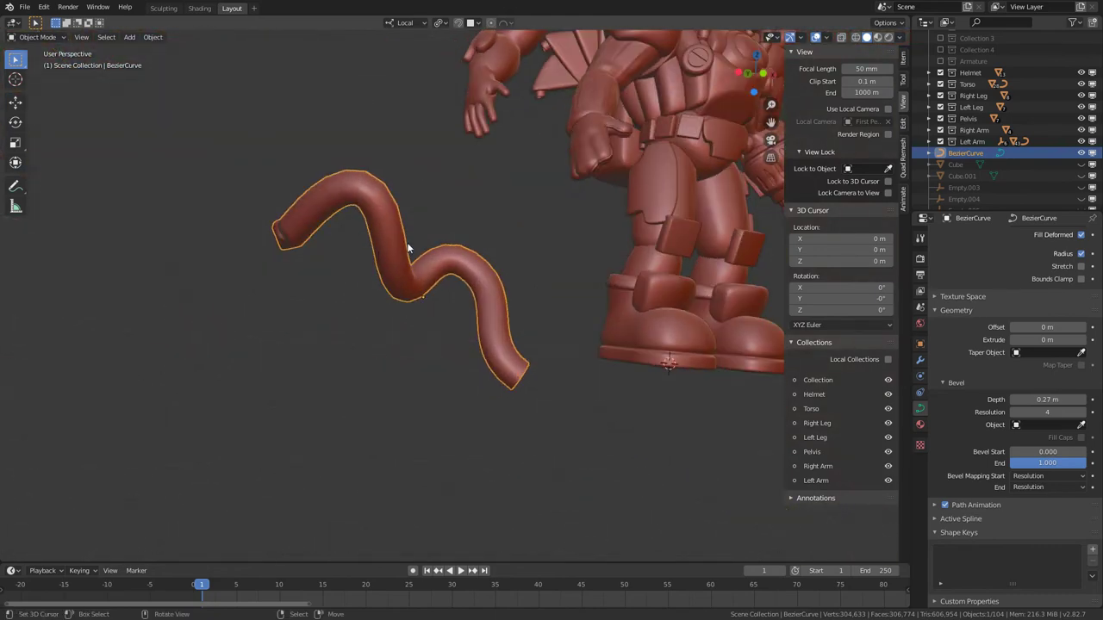
mouse_move(493, 267)
middle_mouse_down()
mouse_move(461, 219)
mouse_move(500, 248)
middle_mouse_up()
scroll(390, 183, "up", 2)
middle_click_drag(389, 183, 376, 281)
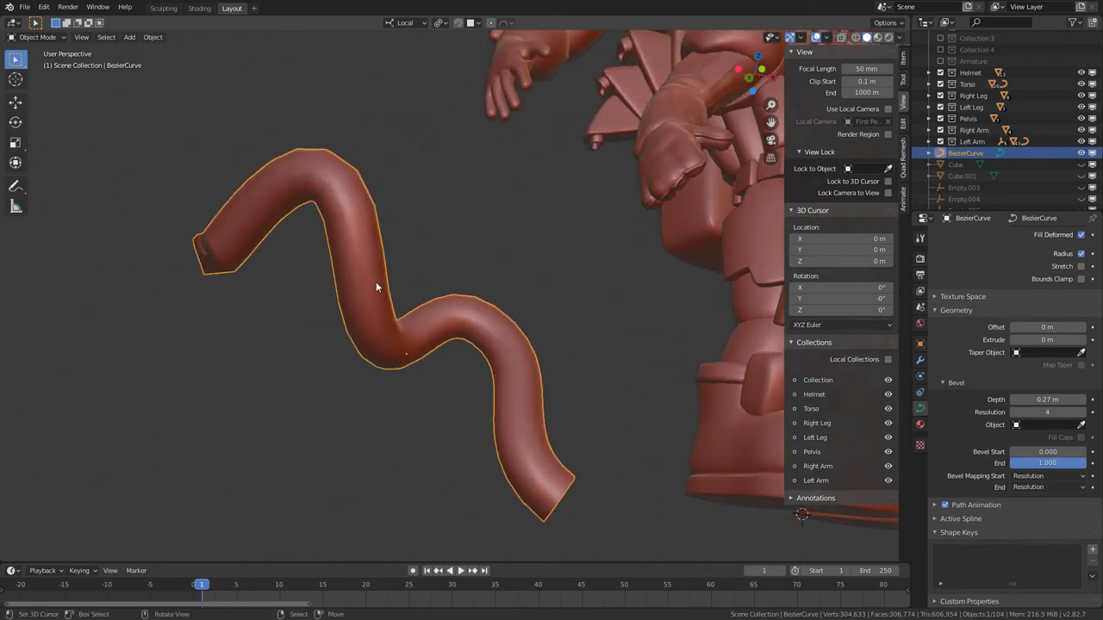
Rotate the curve's end point farthest from the figure and move it about -0.06 m in X, 0.24 m in Y and 0.80 m in Z
key("Tab")
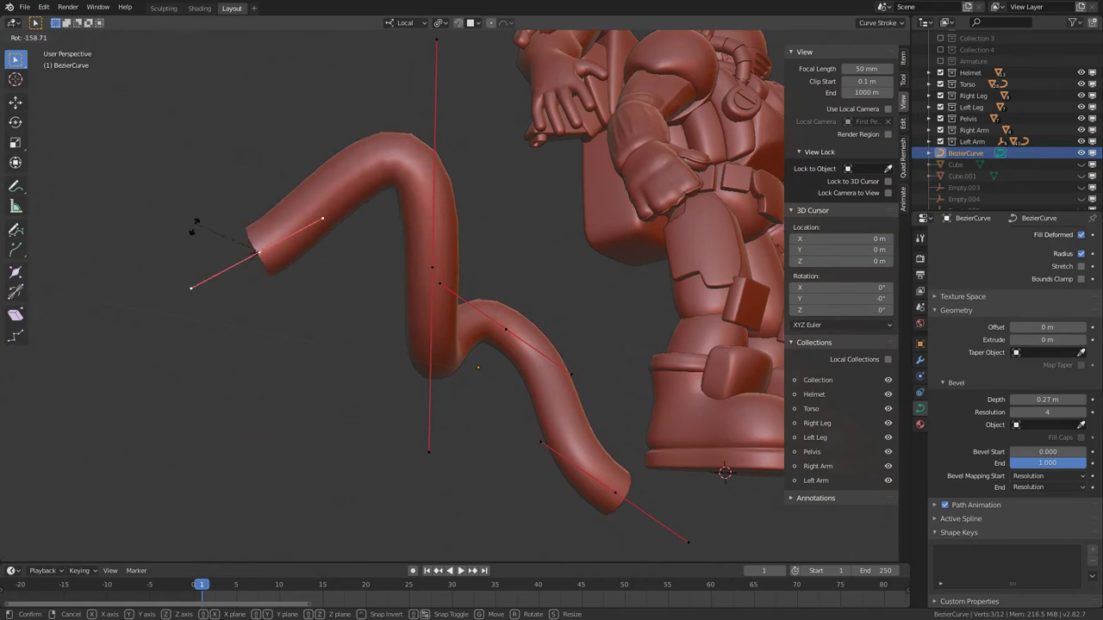
left_click(221, 259)
middle_click_drag(221, 258, 622, 394)
key("r")
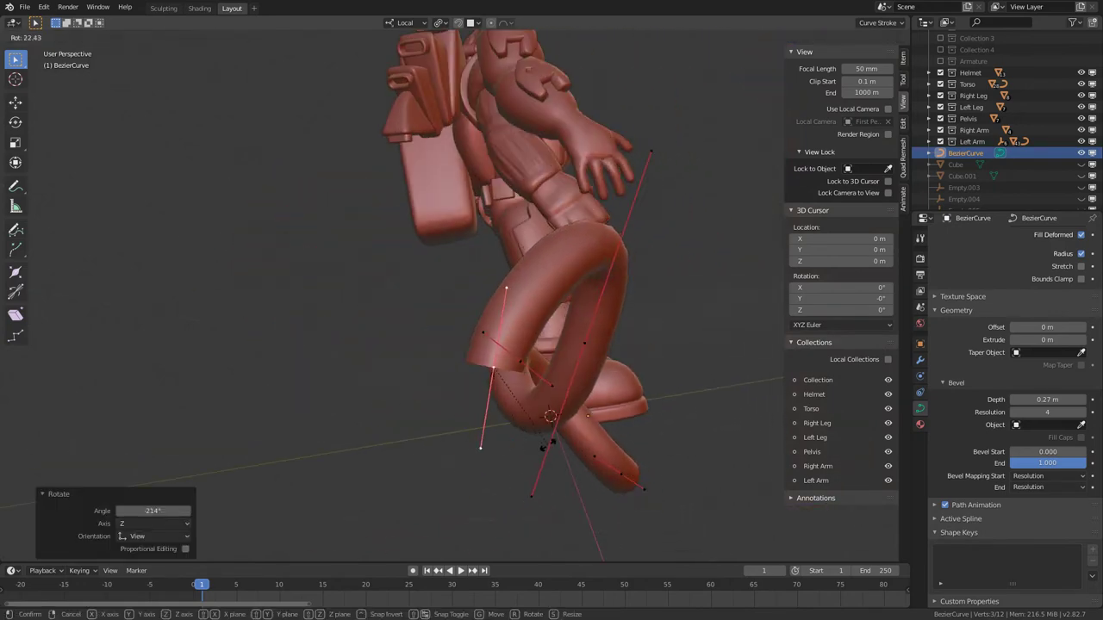
left_click(546, 446)
key("g")
left_click(509, 367)
middle_click_drag(508, 366, 447, 322)
scroll(473, 348, "down", 3)
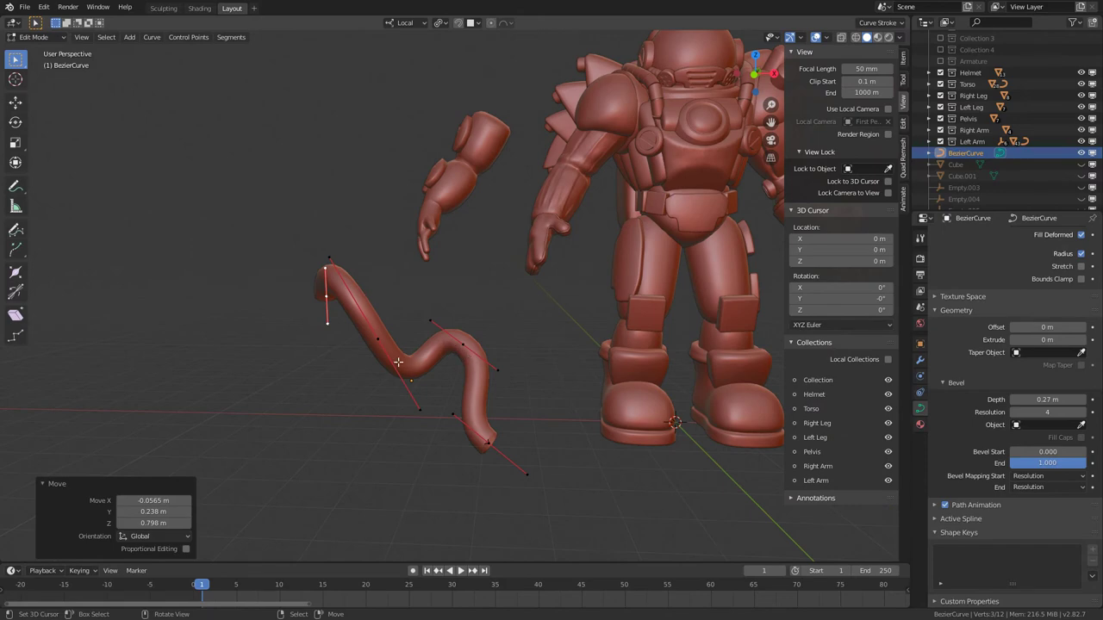
Move the adjacent control point about -1.01 m in X, -0.12 m in Y and -0.50 m in Z, then rotate and scale its handles
right_click(380, 338)
scroll(483, 347, "up", 2)
key("g")
left_click(431, 386)
key("r")
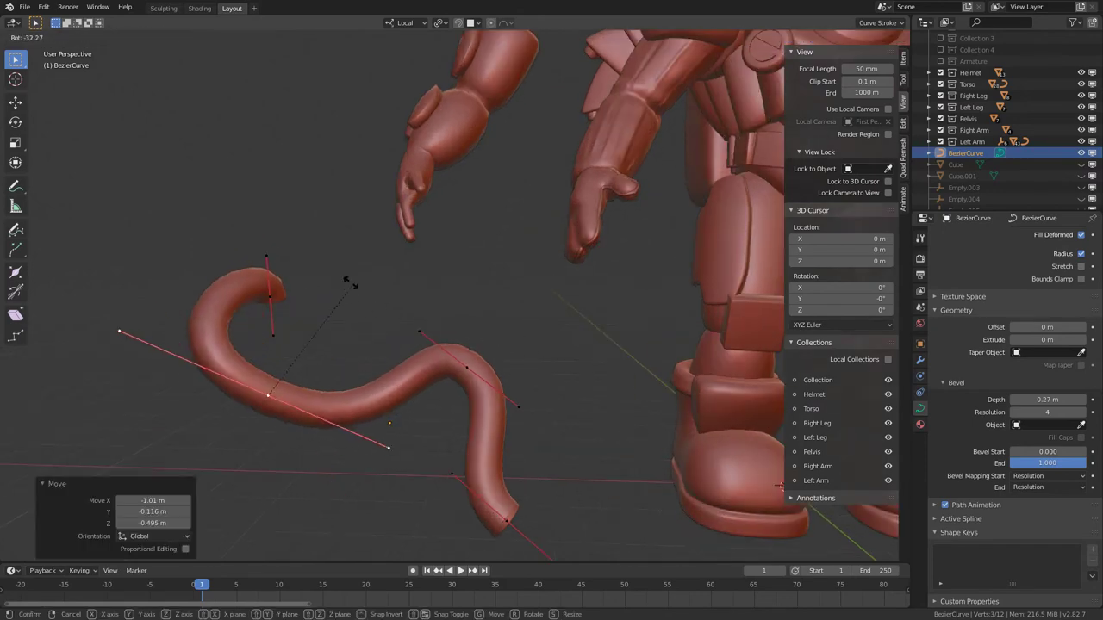
left_click(370, 289)
key("s")
left_click(424, 358)
key("r")
left_click(431, 397)
Move the control point at the curve's second peak, nearer the figure, and rotate its handles
middle_click_drag(448, 384, 525, 424)
right_click(442, 361)
key("g")
left_click(386, 374)
key("r")
left_click(519, 442)
Rotate the handles of the curve's lower end point and move it inward beneath the second peak
right_click(493, 475)
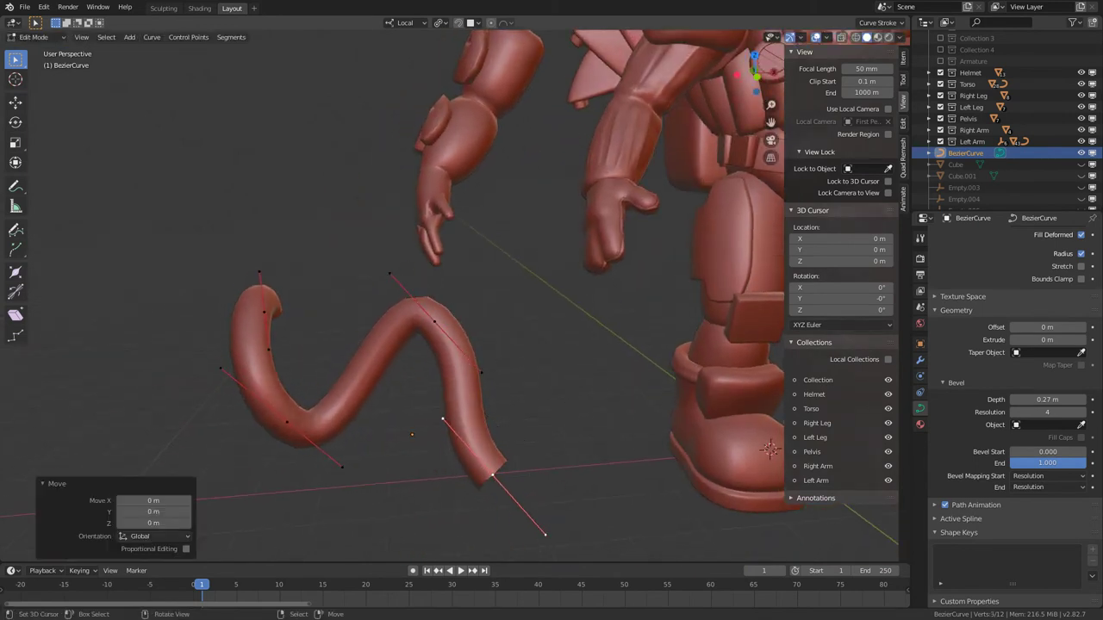
key("r")
left_click(493, 502)
key("g")
left_click(429, 503)
Rotate the second peak's handles to round the curve into an S shape, and return to Object Mode
right_click(444, 324)
key("r")
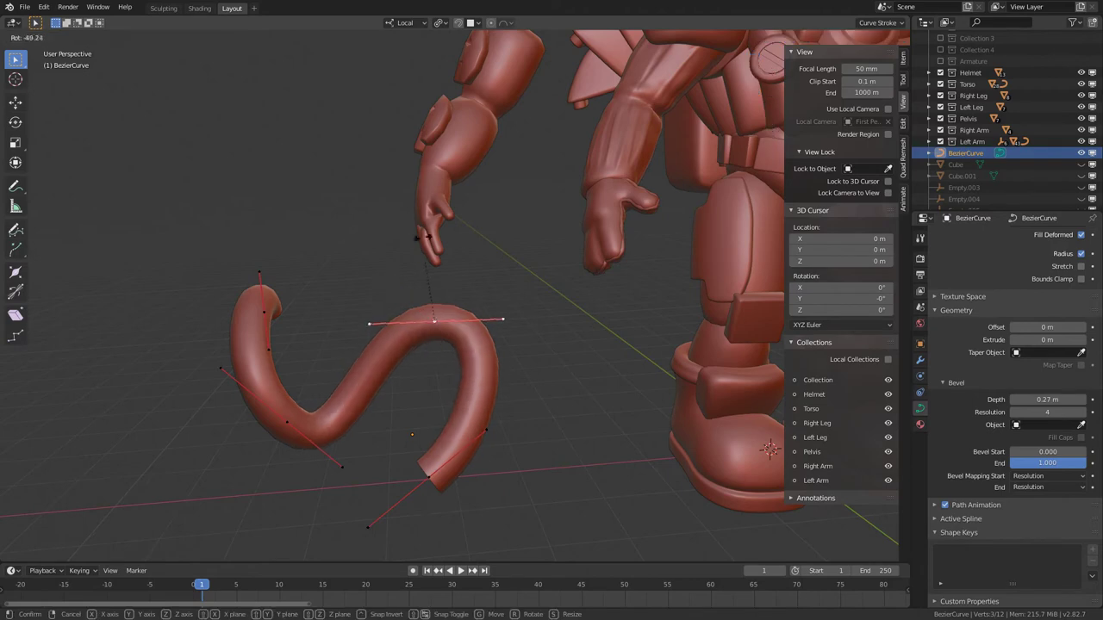
left_click(476, 299)
middle_click_drag(476, 298, 569, 372)
scroll(568, 371, "down", 2)
key("Tab")
middle_click_drag(482, 332, 341, 268)
scroll(428, 291, "down", 2)
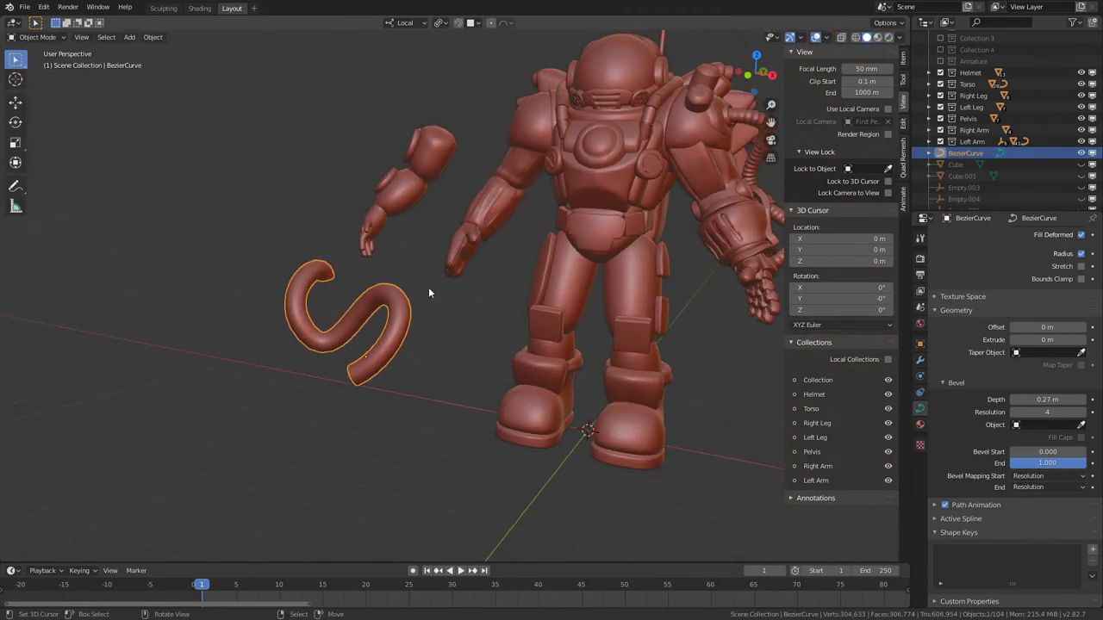
Reset the curve's bevel depth to 0 m
scroll(295, 329, "up", 5)
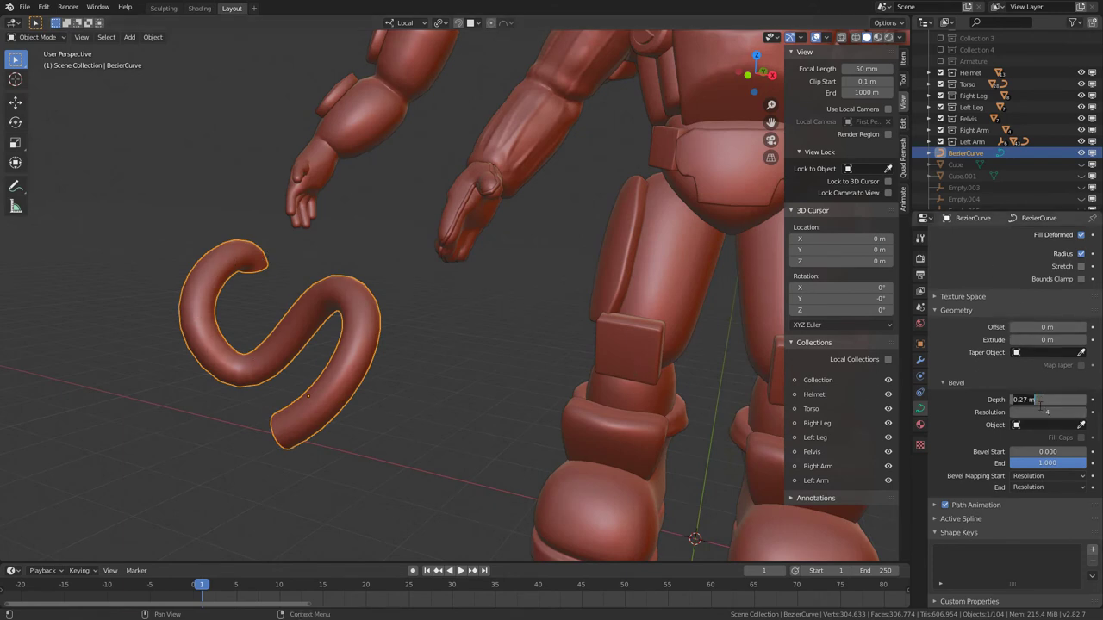
key("Return")
scroll(330, 371, "down", 3)
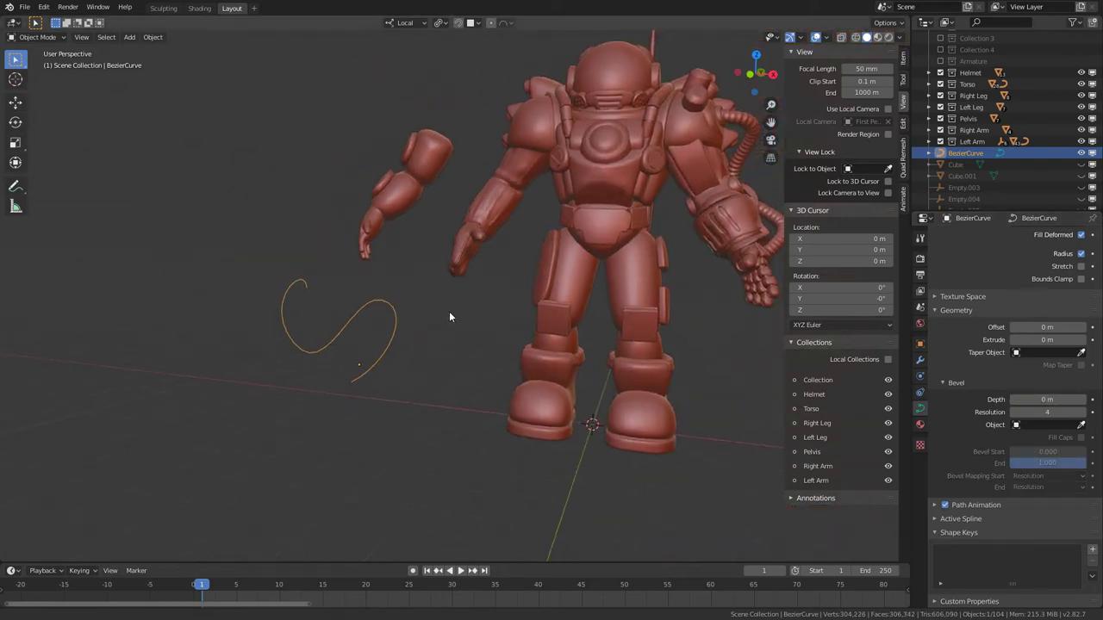
Add a mesh cylinder with 32 vertices, 1 m radius and 2 m depth at the world origin
mouse_move(449, 311)
middle_mouse_down()
mouse_move(510, 297)
mouse_move(456, 330)
middle_mouse_up()
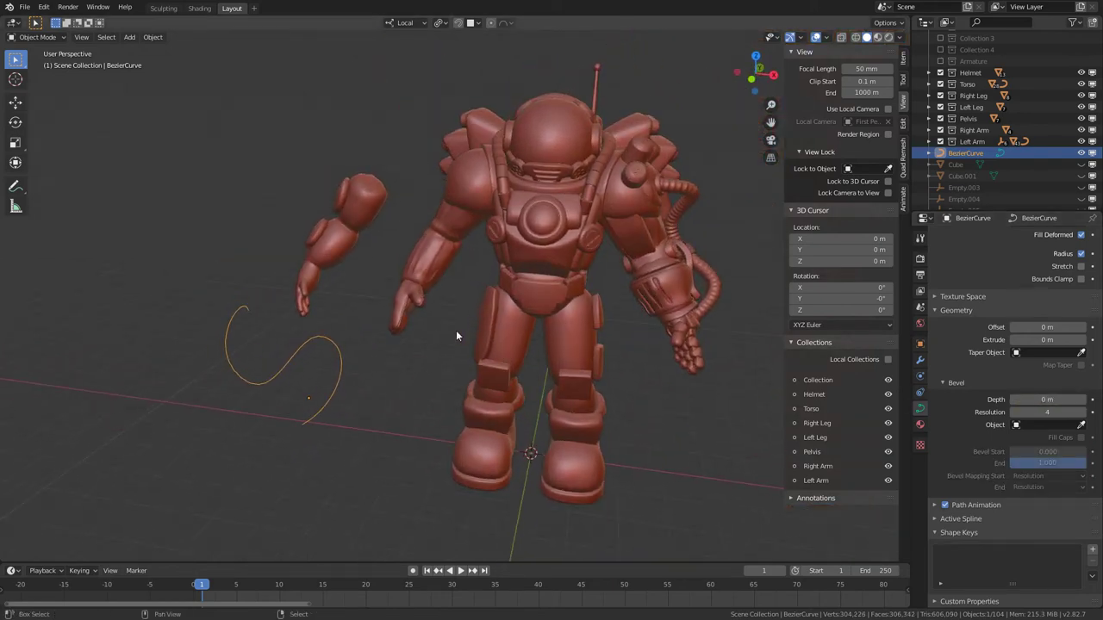
scroll(452, 344, "up", 5)
middle_click_drag(364, 296, 432, 430)
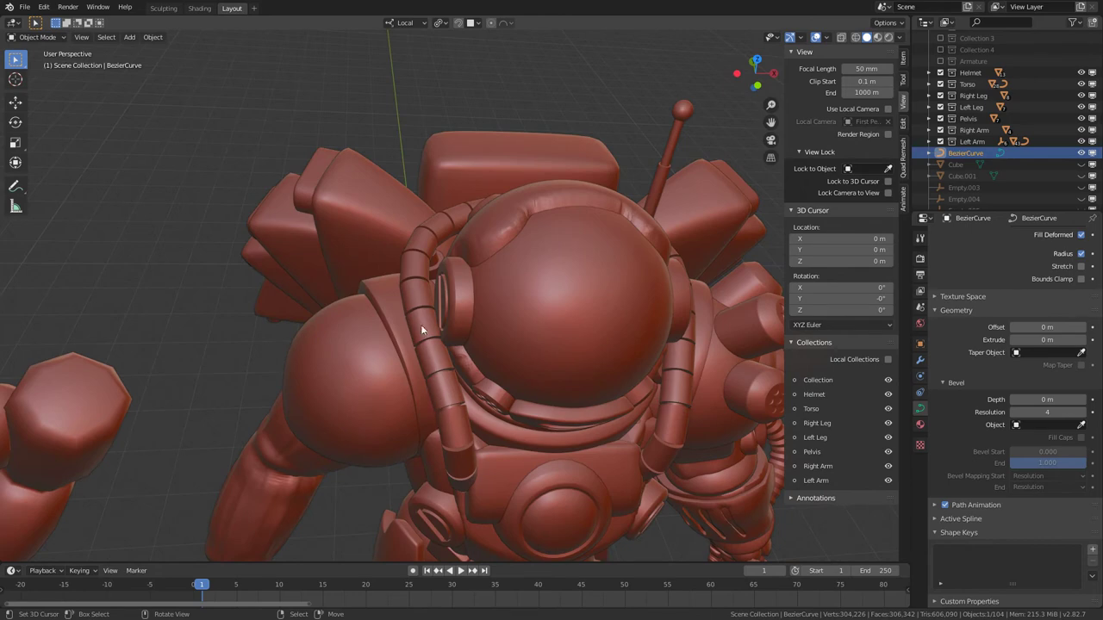
middle_click_drag(601, 394, 437, 168)
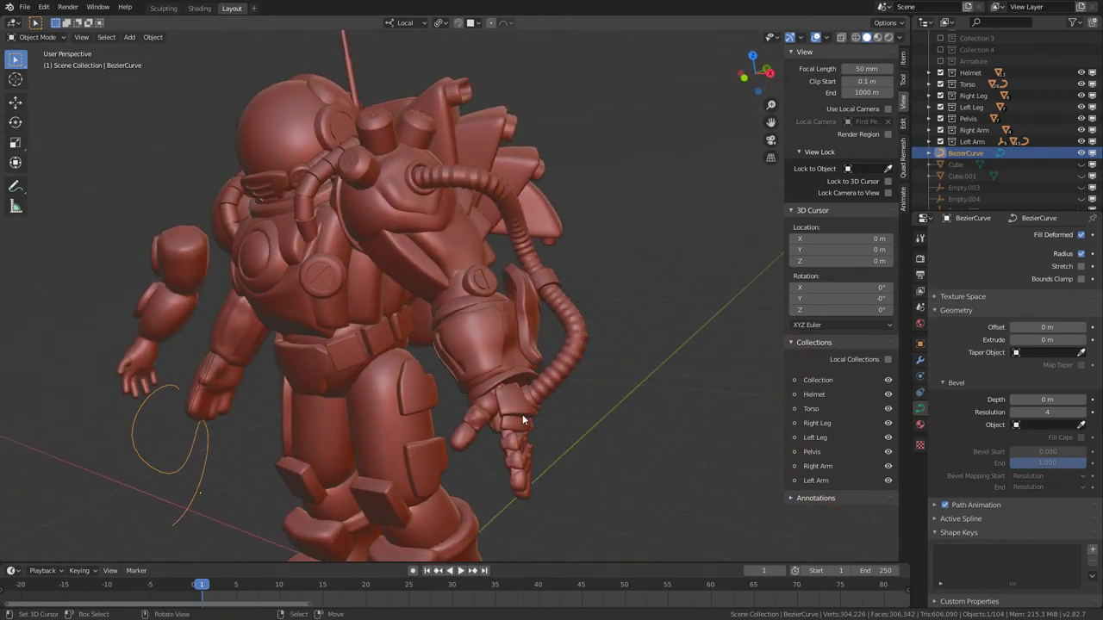
middle_click_drag(522, 414, 446, 368)
key("shift+a")
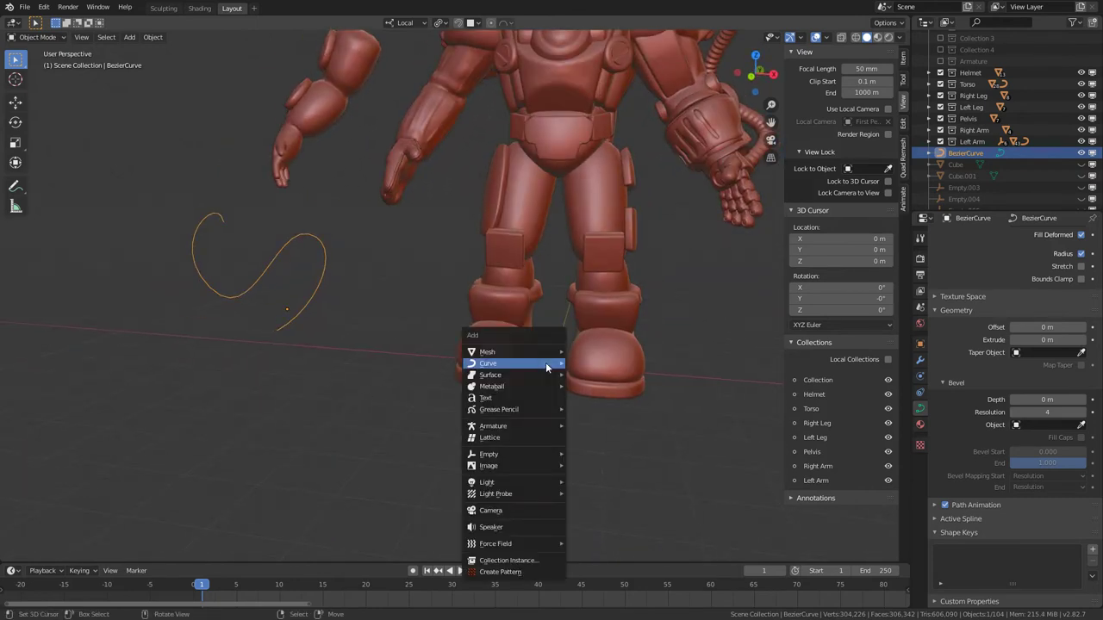
mouse_move(537, 351)
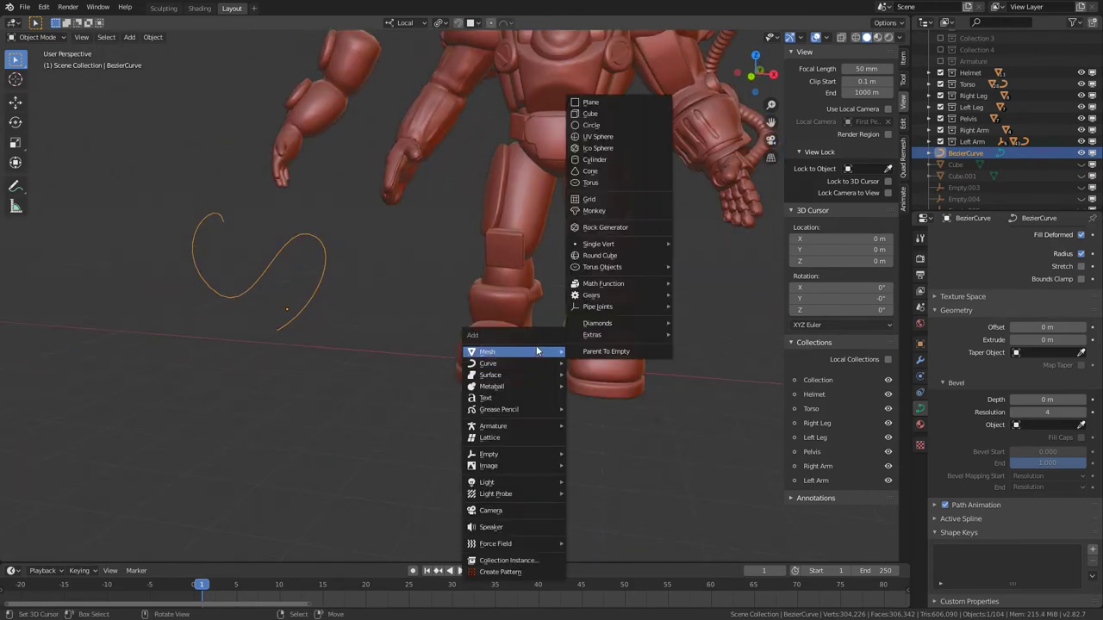
left_click(612, 157)
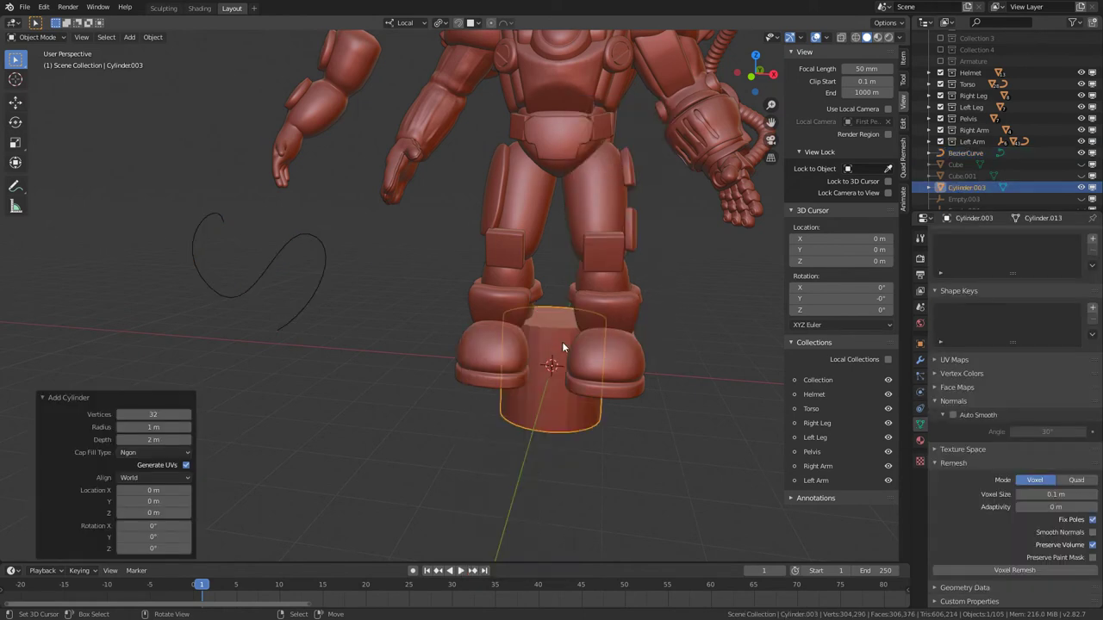
Add an Array modifier to the new cylinder
middle_click_drag(562, 341, 571, 332)
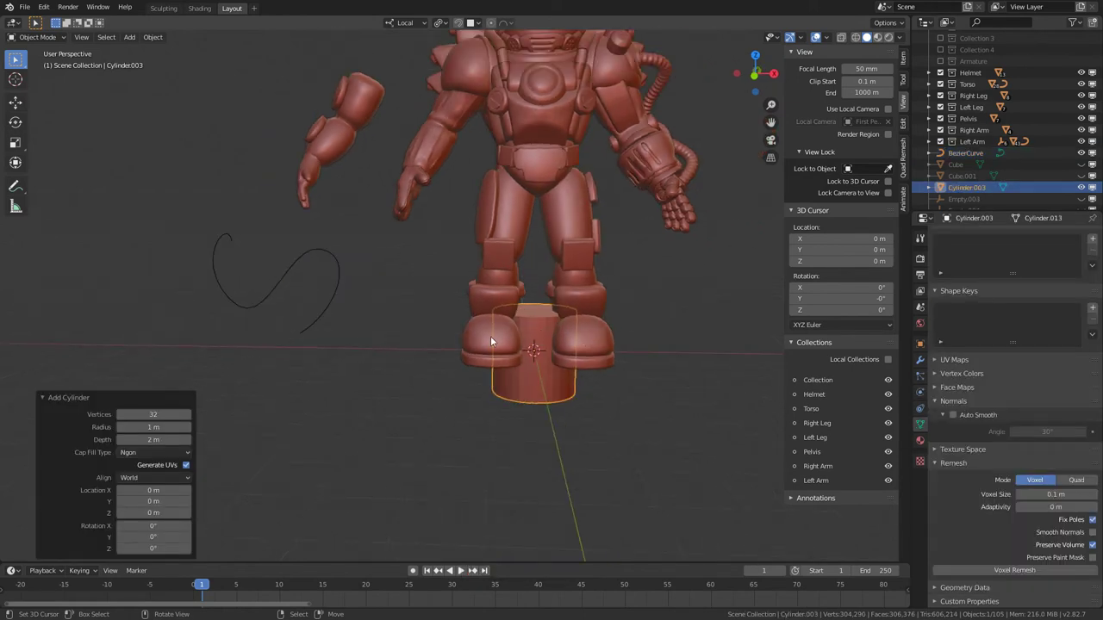
scroll(561, 310, "down", 3)
middle_click_drag(561, 311, 438, 298)
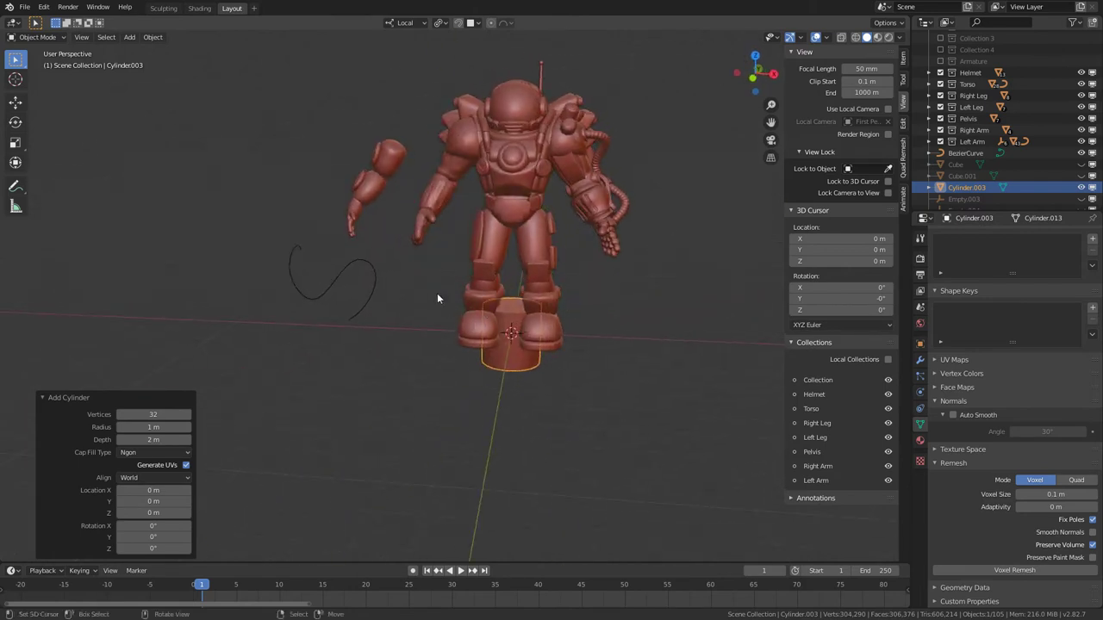
left_click(921, 361)
left_click(975, 235)
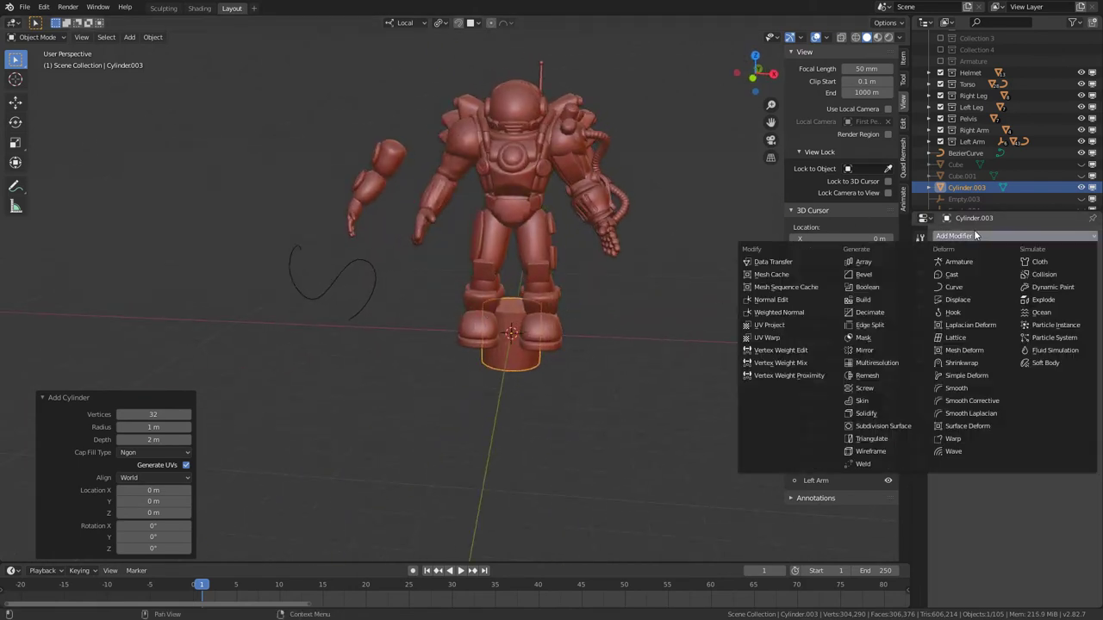
left_click(864, 263)
Set the array's relative offset to 0 in X and 1.100 in Z so the copies stack with a small gap
middle_click_drag(401, 312, 621, 320)
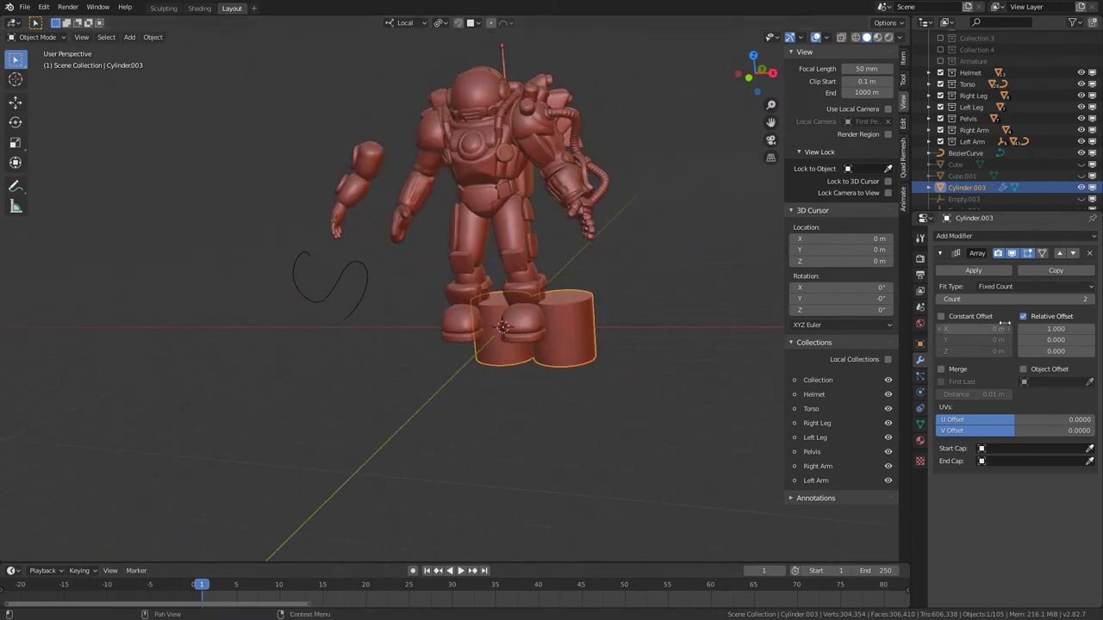
left_click(1052, 328)
type("0")
key("Return")
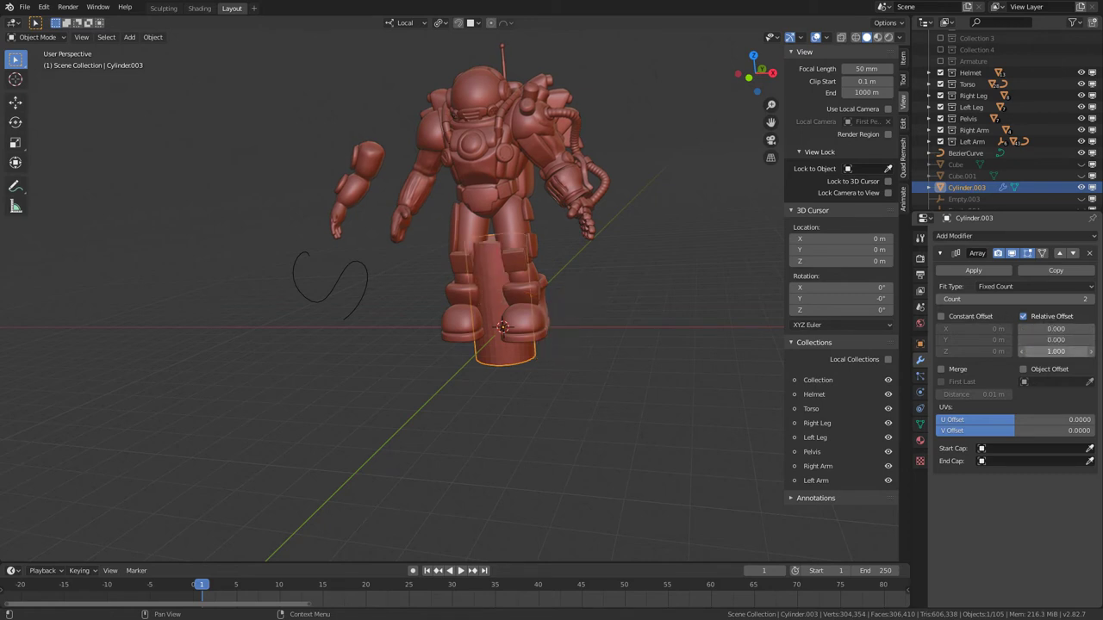
left_click_drag(1055, 352, 1064, 352)
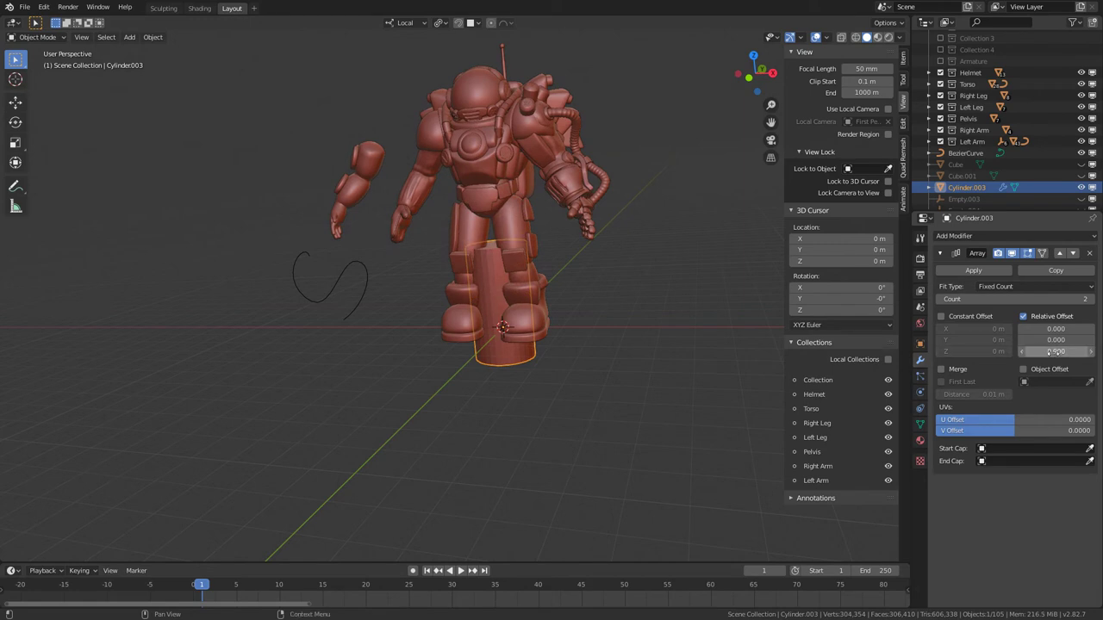
left_click_drag(1056, 351, 1055, 351)
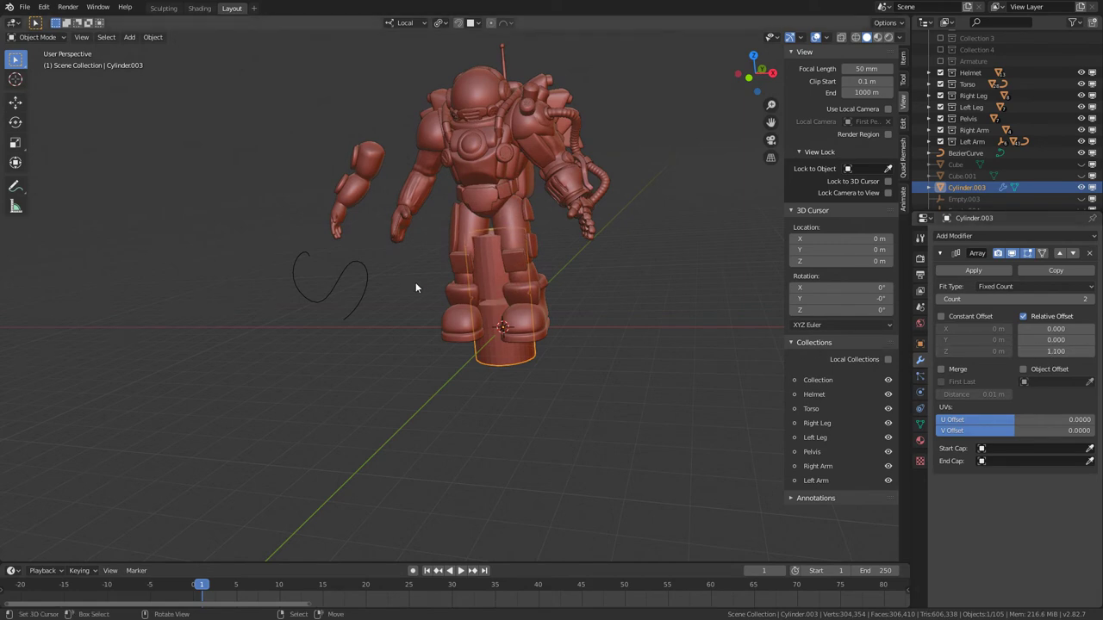
Inset the cylinder's top face by about 0.58 m in Edit Mode
scroll(415, 282, "up", 10)
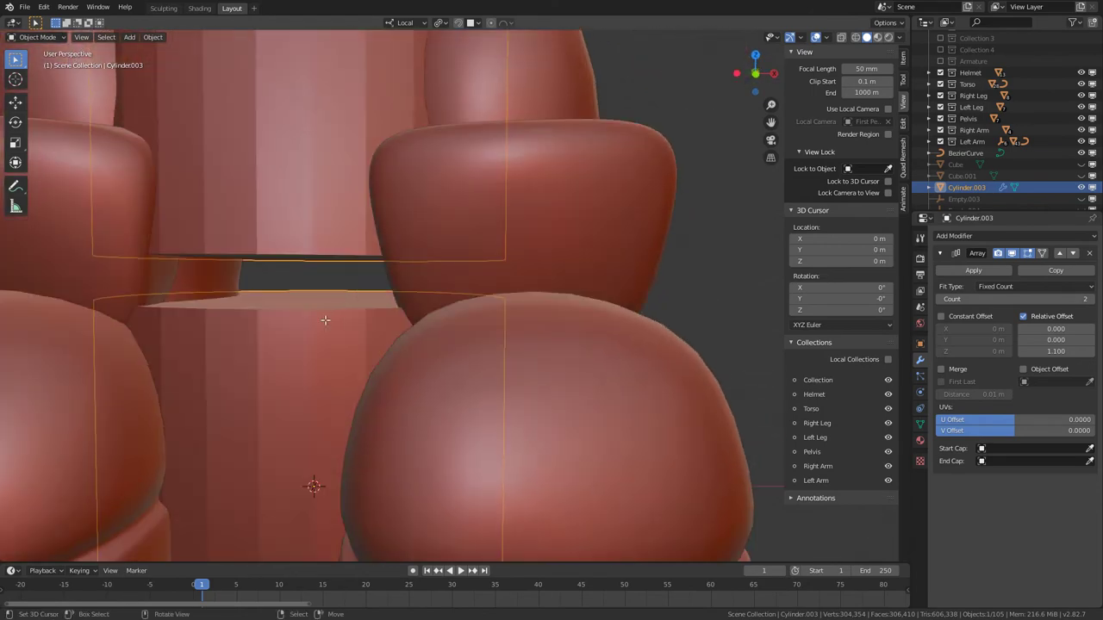
key("Tab")
key("3")
middle_click_drag(345, 307, 470, 319)
left_click(369, 313)
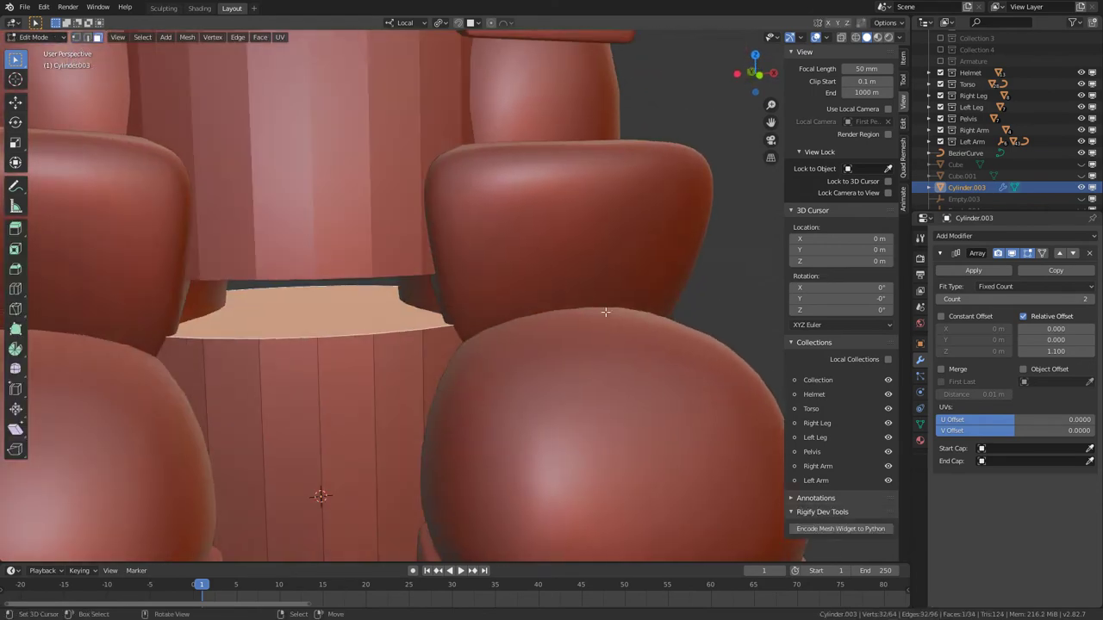
key("i")
left_click(495, 296)
Extrude the inset top face upward about 0.69 m and return to Object Mode
scroll(467, 305, "down", 7)
key("e")
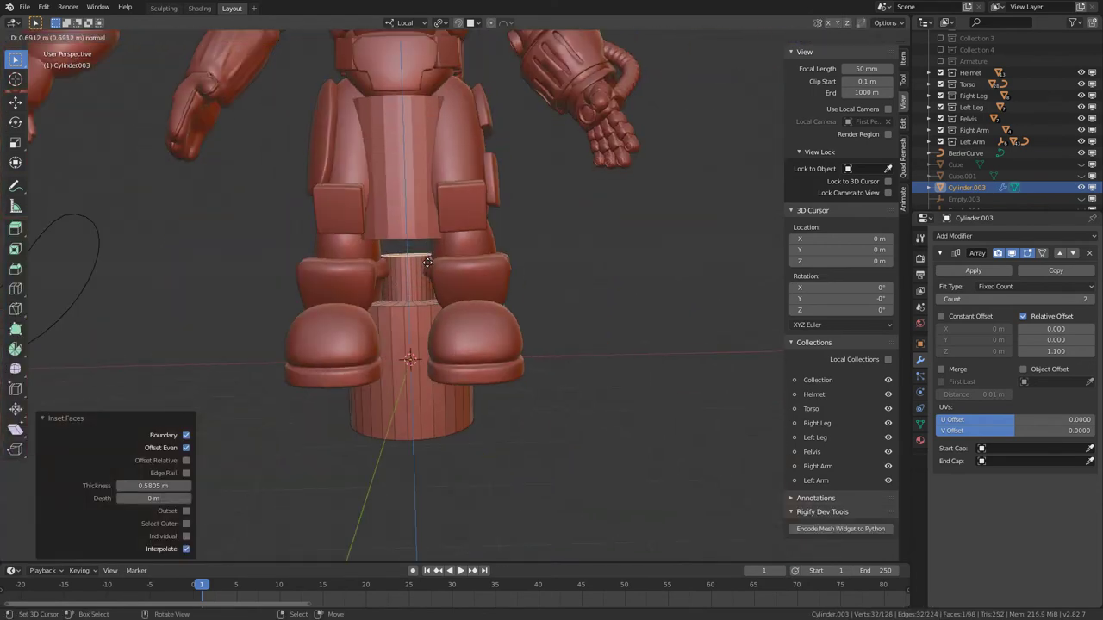
left_click(426, 262)
scroll(427, 275, "down", 5)
key("Tab")
scroll(491, 336, "down", 3)
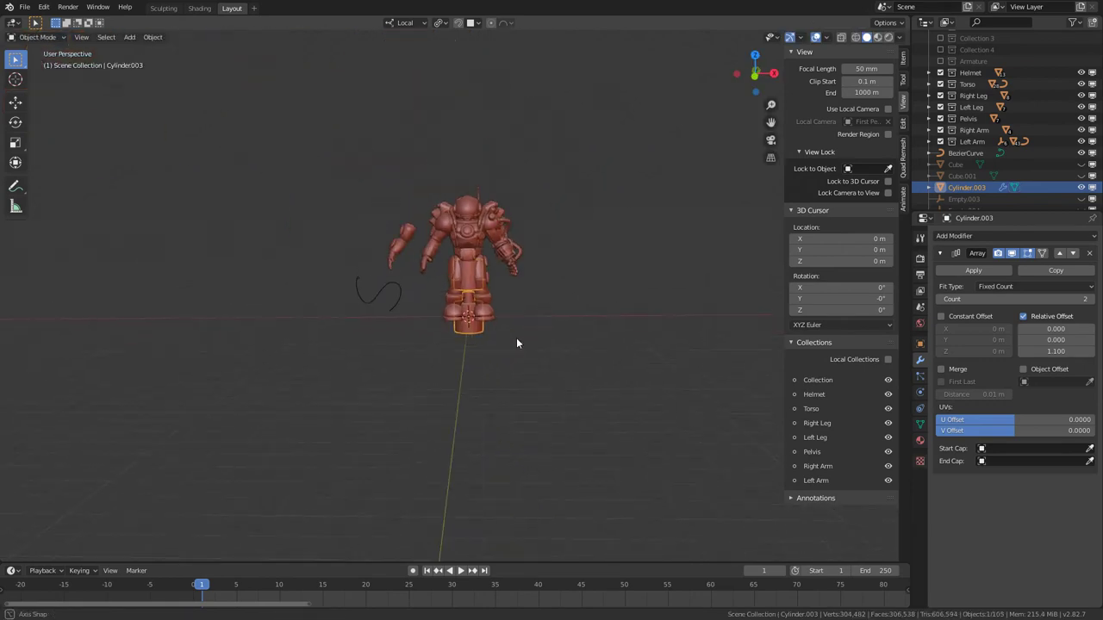
Move the arrayed cylinder clear of the figure, about 7.32 m in X, 1.67 m in Y and 0.14 m in Z
key("g")
middle_click_drag(517, 343, 421, 297)
left_click(613, 345)
scroll(424, 323, "up", 5)
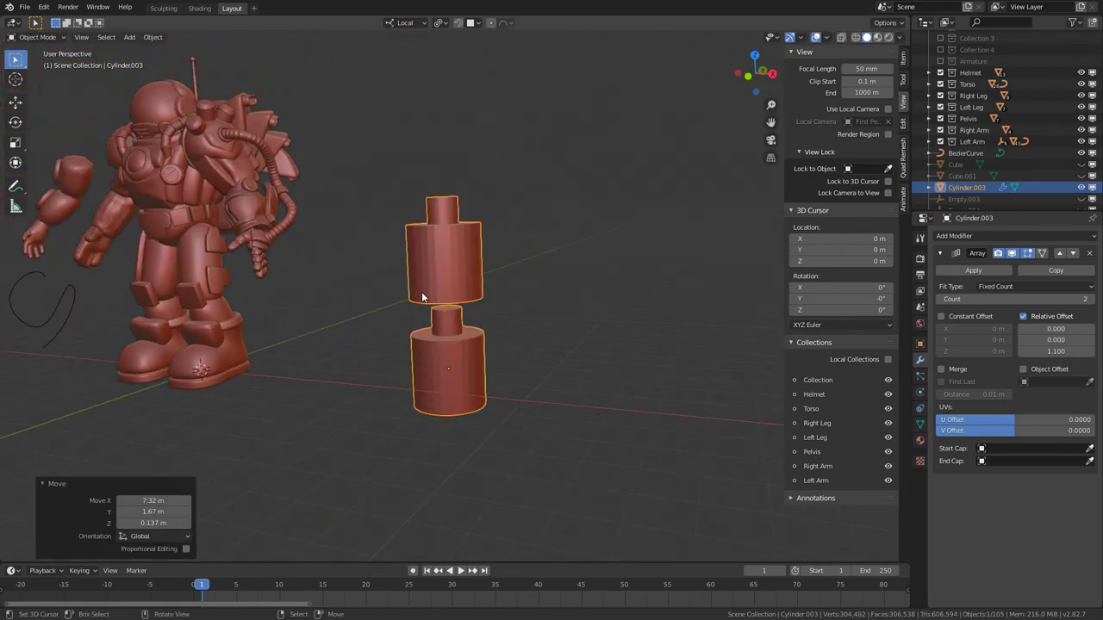
scroll(422, 297, "up", 6)
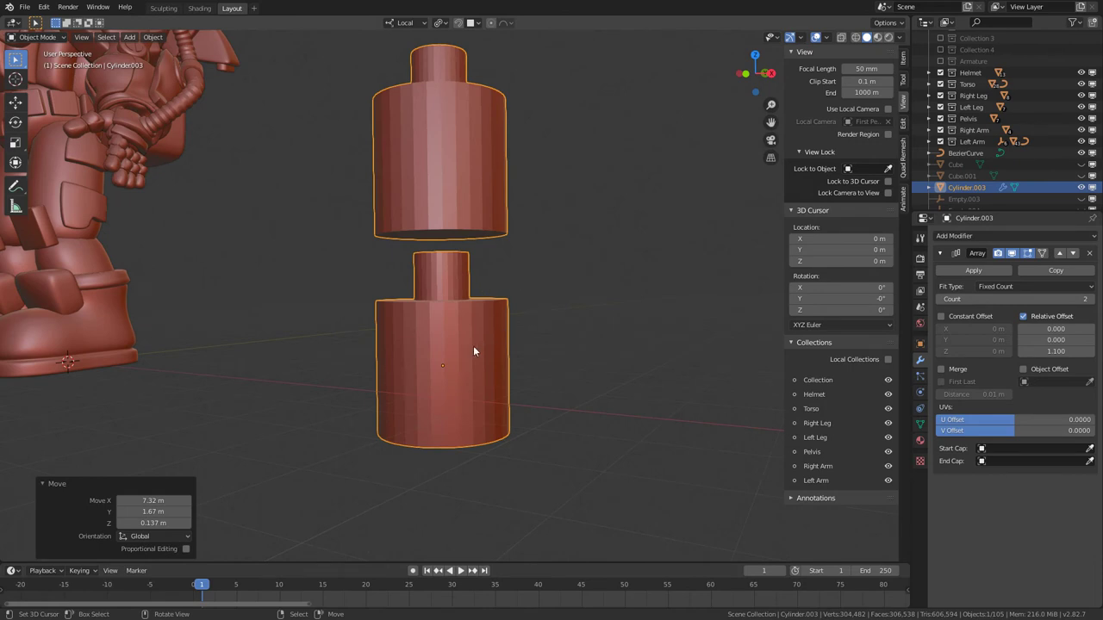
Shade the arrayed cylinder smooth and enable Auto Smooth at 30° for its normals
right_click(457, 318)
left_click(458, 318)
middle_click_drag(431, 343, 451, 317)
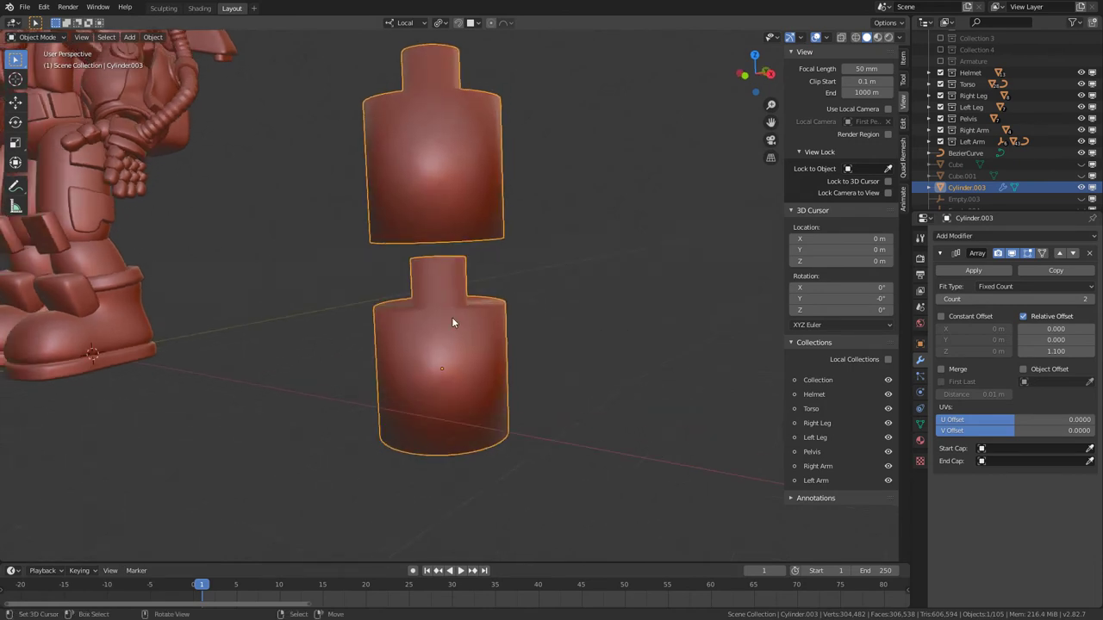
left_click(920, 424)
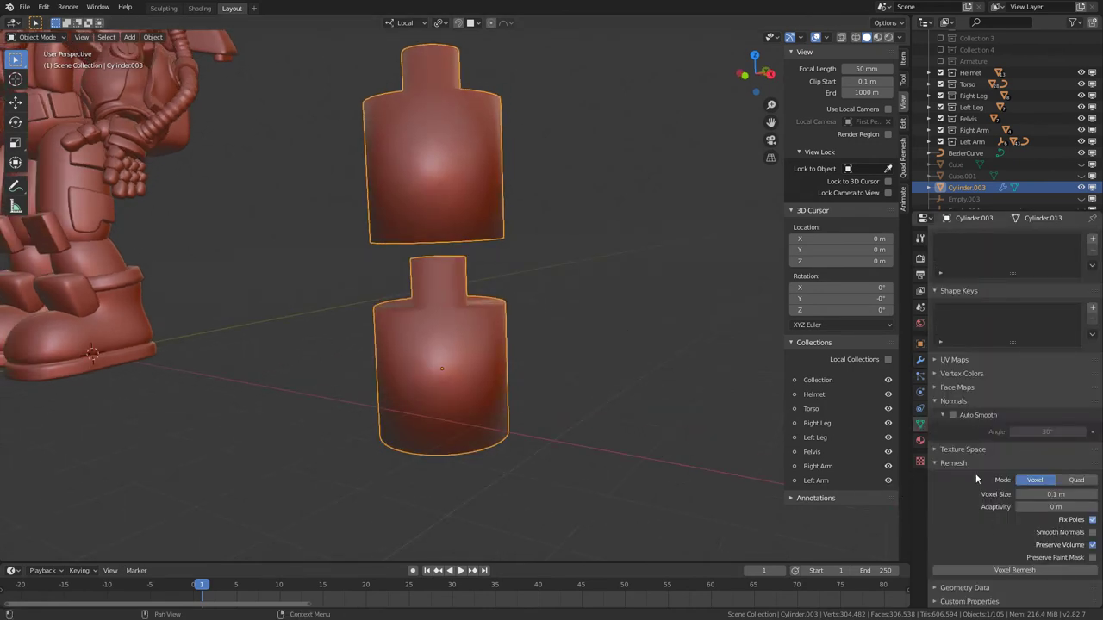
left_click(953, 415)
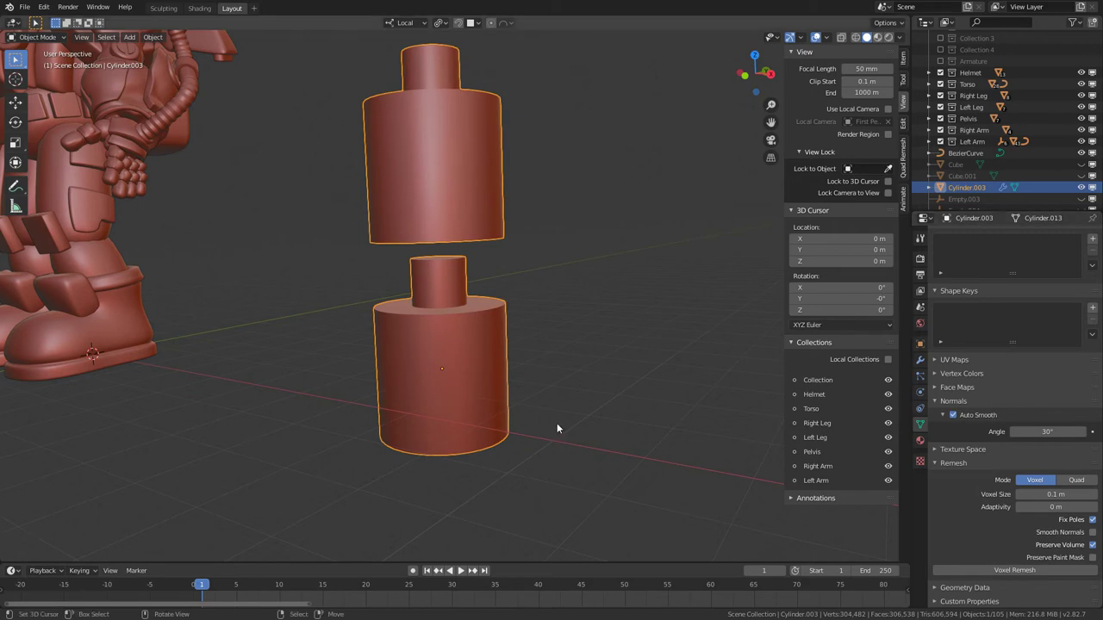
middle_click_drag(557, 423, 542, 278)
Set the Array modifier's relative Z offset to 0.920 and its count to 5
left_click(920, 360)
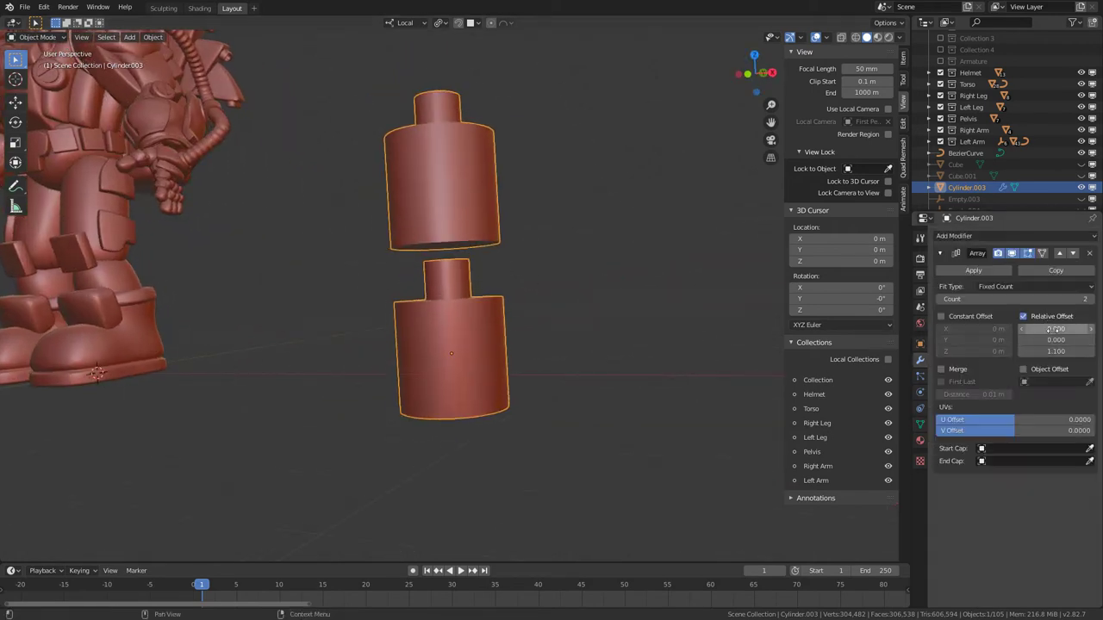
left_click_drag(1055, 351, 1040, 351)
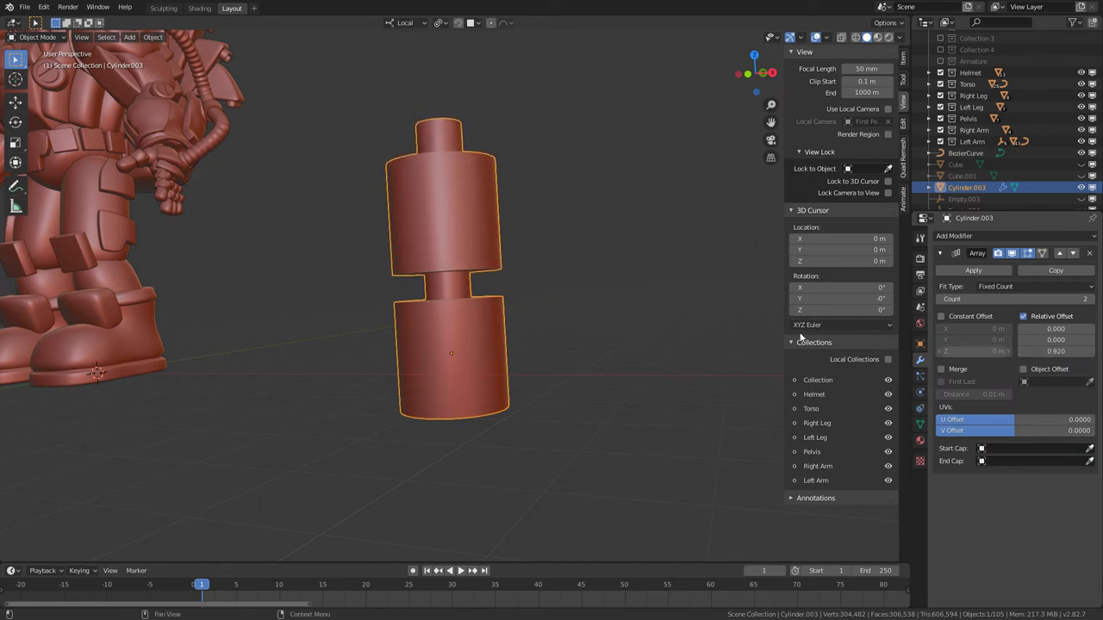
scroll(483, 295, "down", 2)
middle_click_drag(478, 253, 475, 294, "shift")
left_click_drag(979, 296, 1021, 296)
scroll(517, 266, "down", 4)
middle_click_drag(517, 265, 457, 282)
scroll(434, 301, "up", 4)
scroll(404, 291, "up", 3)
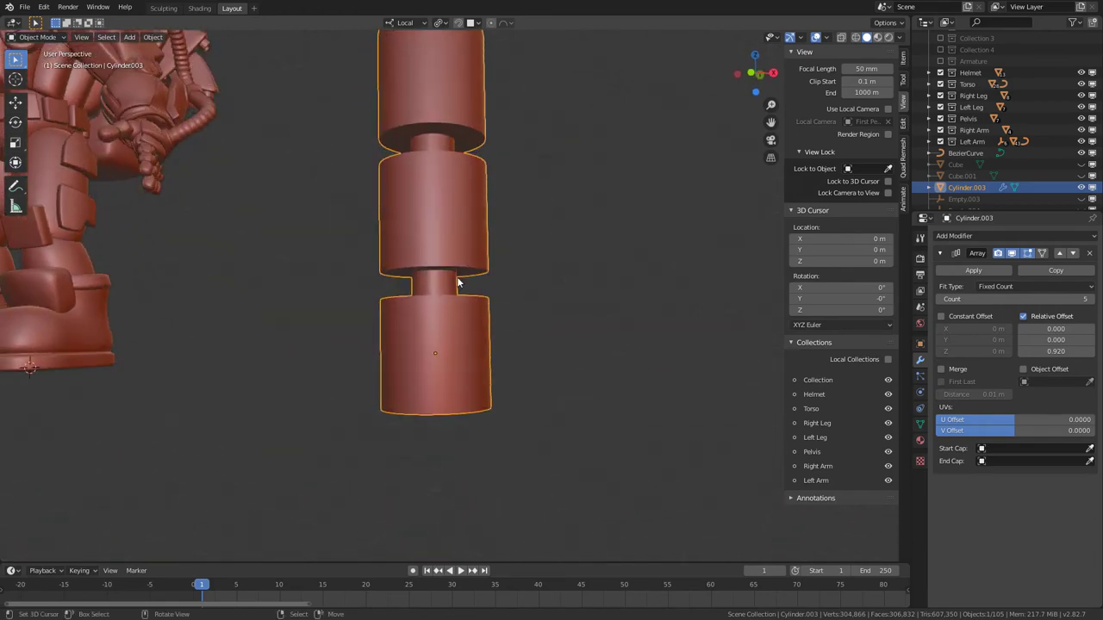
Thicken the ring of faces around the cylinder's narrow neck with Shrink/Fatten, offset -0.212 m, and return to Object Mode
key("Tab")
scroll(443, 267, "up", 4)
left_click(434, 263, "alt")
scroll(435, 263, "down", 6)
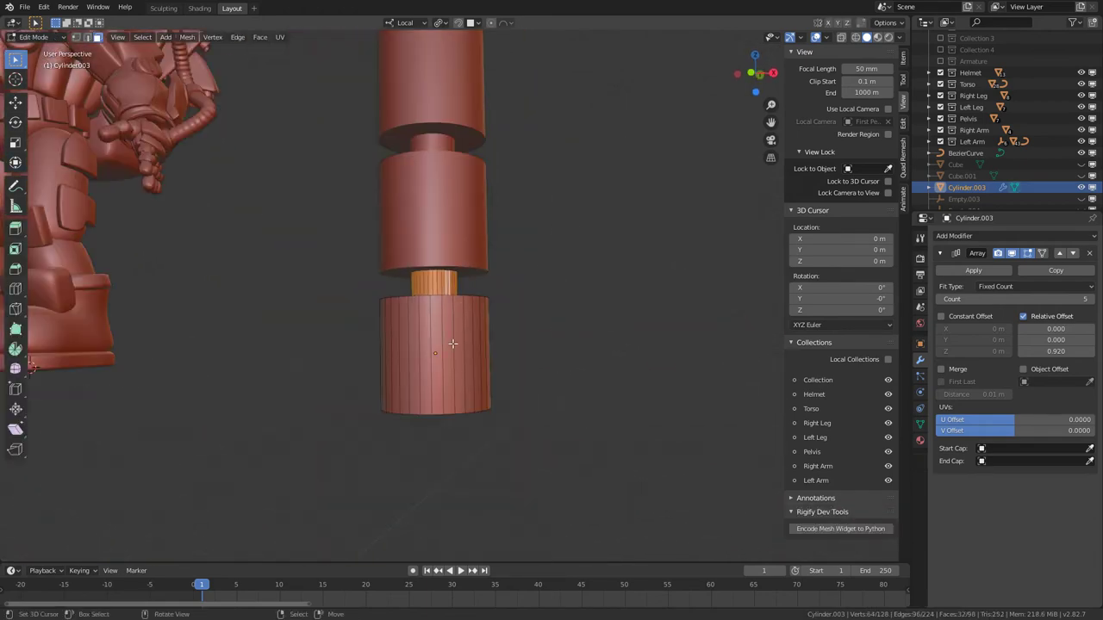
key("s")
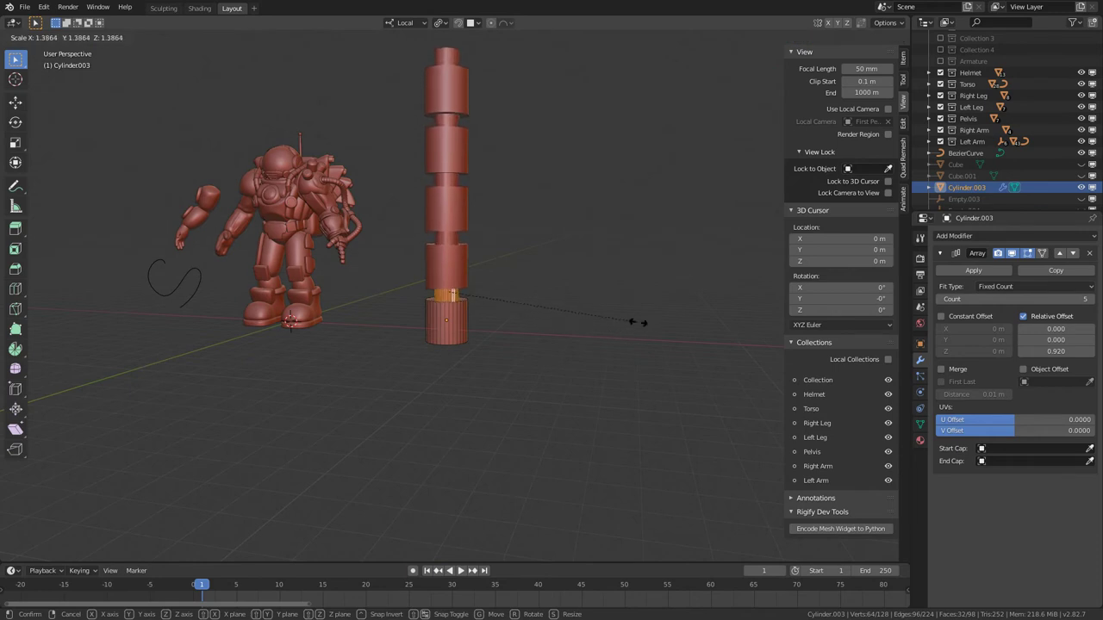
left_click(638, 323)
scroll(604, 289, "up", 4)
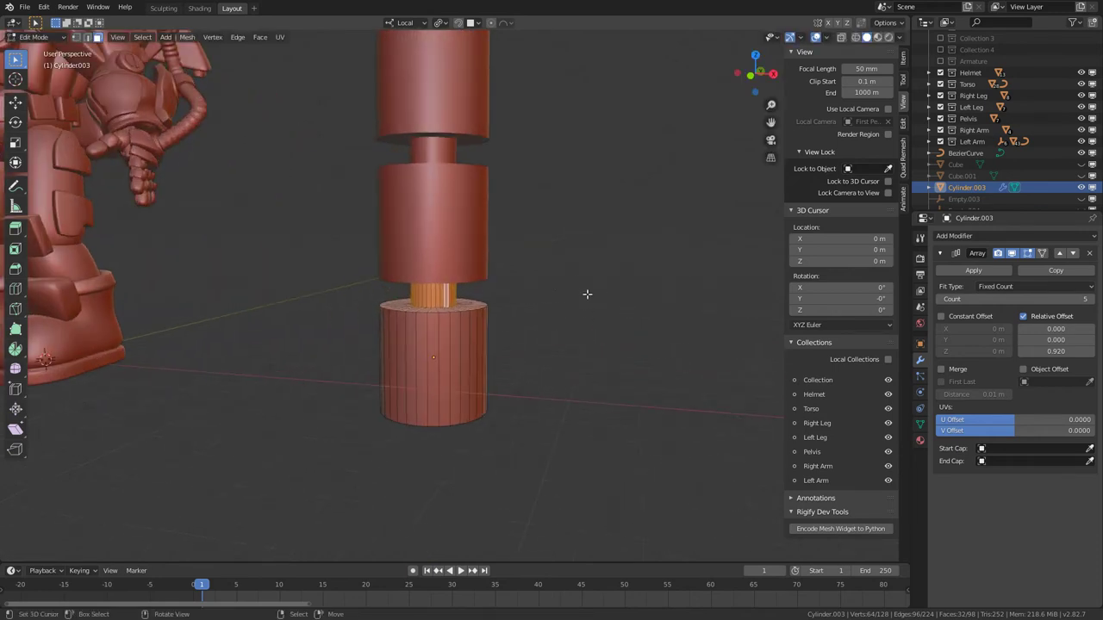
key("alt+e")
left_click(539, 309)
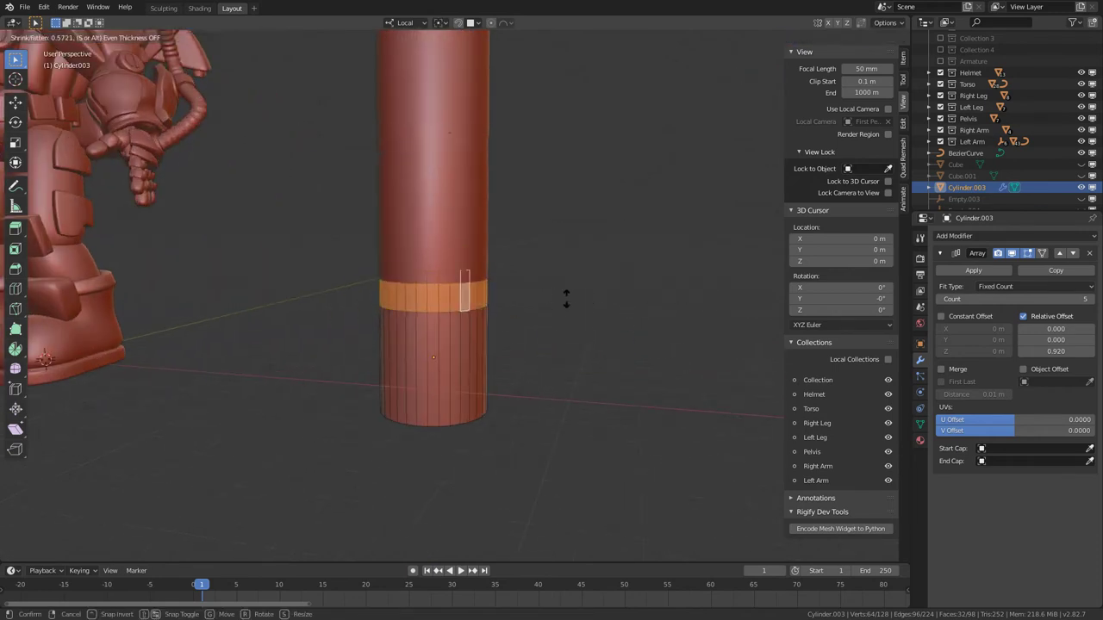
left_click(609, 300)
scroll(478, 277, "down", 3)
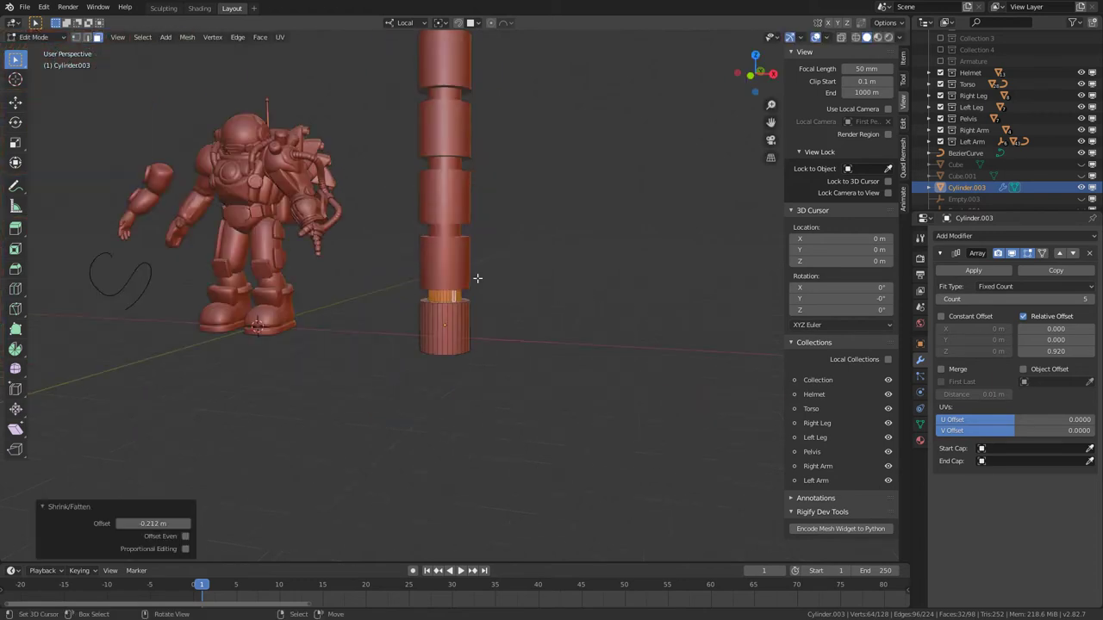
middle_click_drag(478, 278, 741, 334)
key("Tab")
scroll(468, 329, "down", 2)
Add a Curve modifier to the arrayed cylinder after the Array, with BezierCurve as its object
left_click(939, 253)
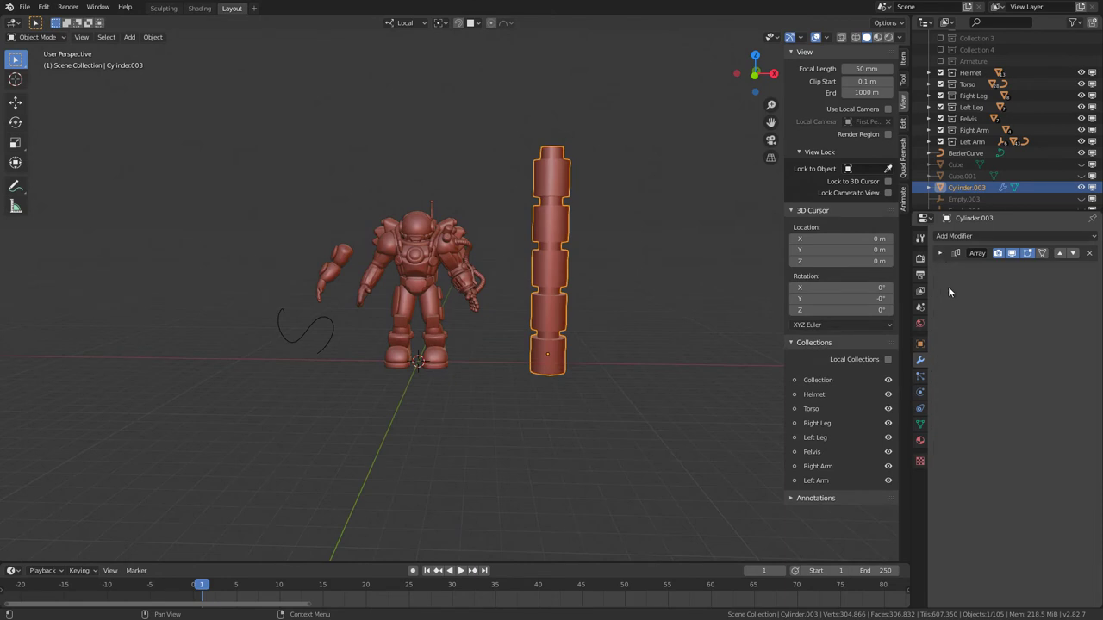
left_click(955, 236)
left_click(977, 288)
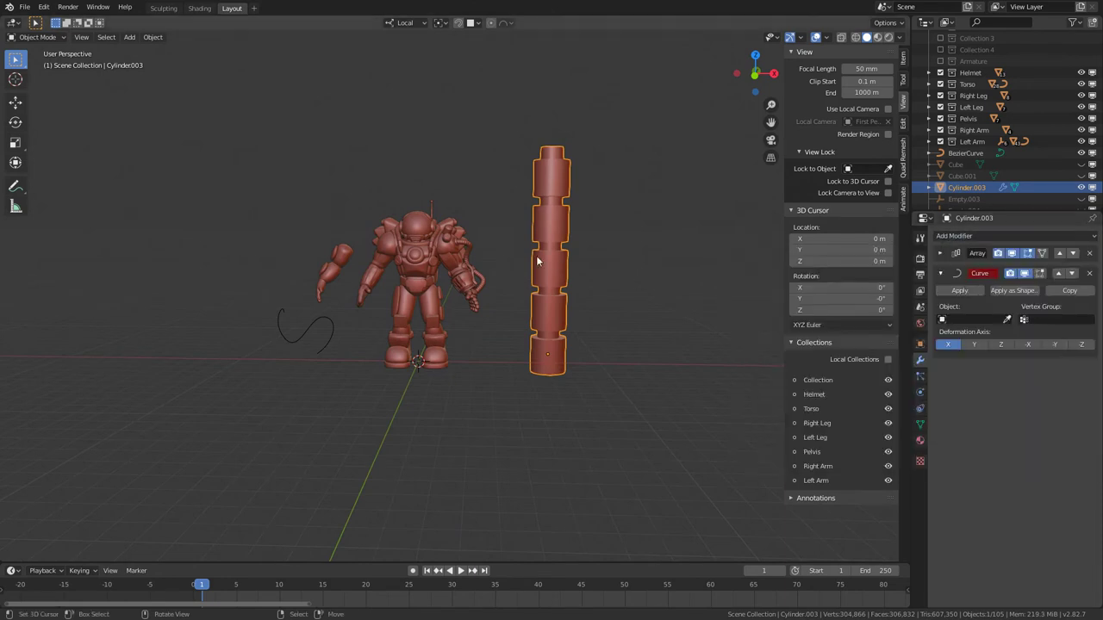
middle_click_drag(540, 258, 601, 209)
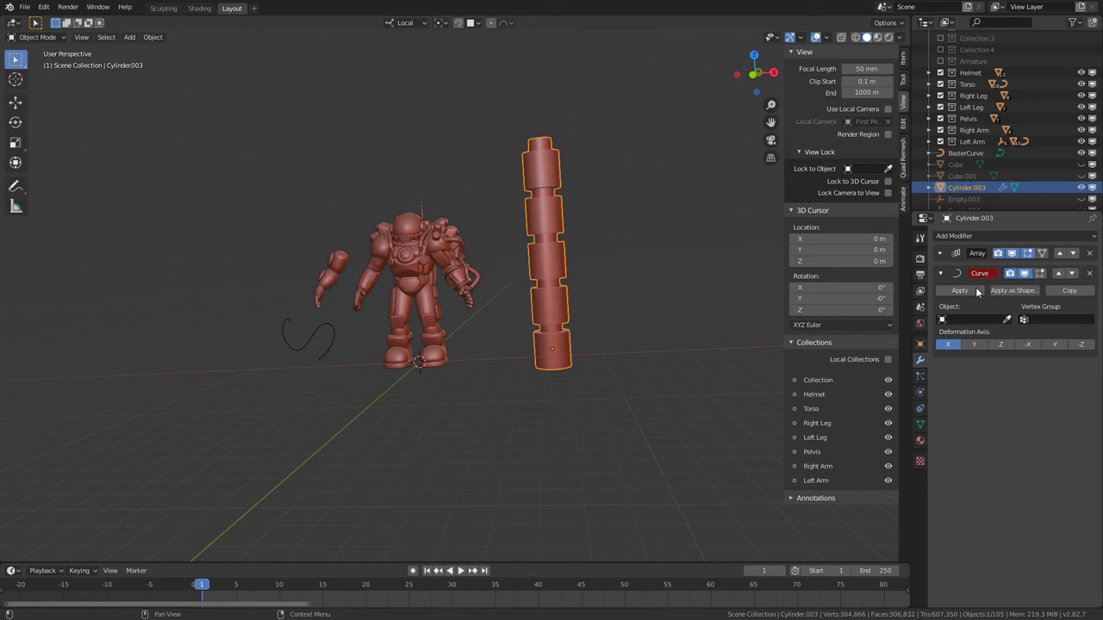
left_click(324, 326)
scroll(383, 335, "up", 3)
middle_click_drag(391, 306, 526, 297, "shift")
middle_click_drag(379, 314, 339, 345)
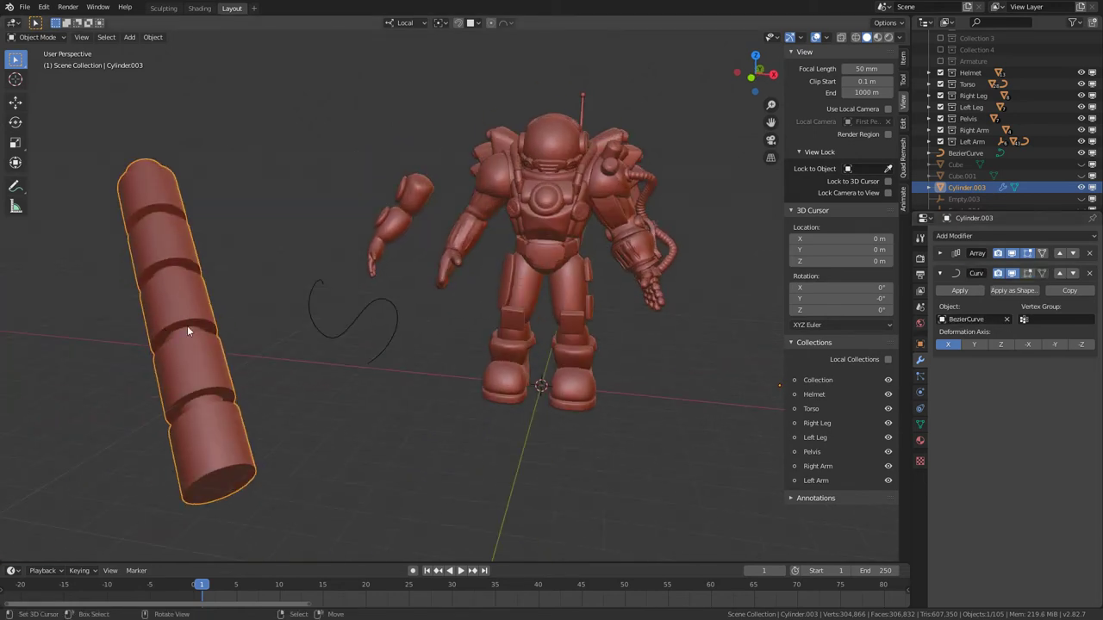
middle_click_drag(430, 338, 365, 297)
Clear the arrayed cylinder's location so it returns to the world origin
left_click(358, 360)
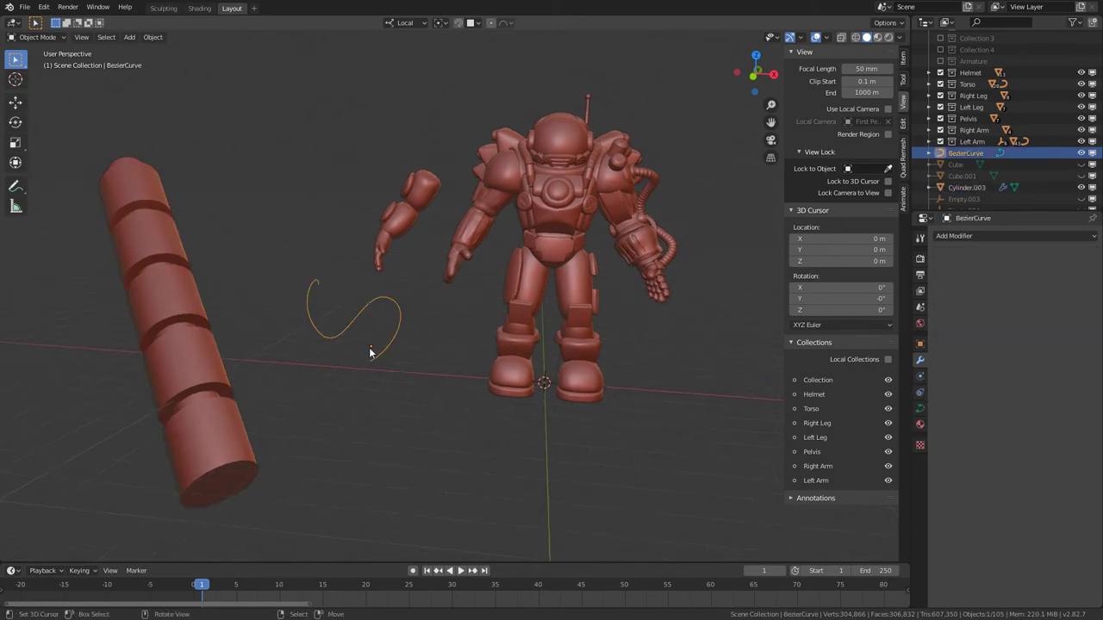
scroll(362, 354, "up", 5)
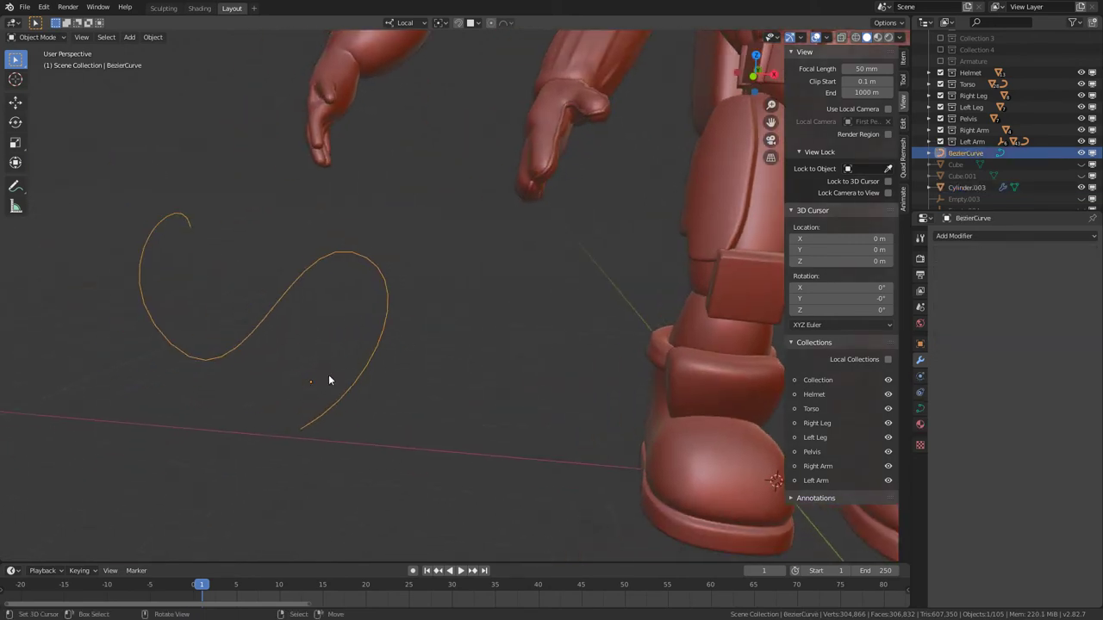
scroll(329, 380, "down", 5)
scroll(561, 275, "down", 2)
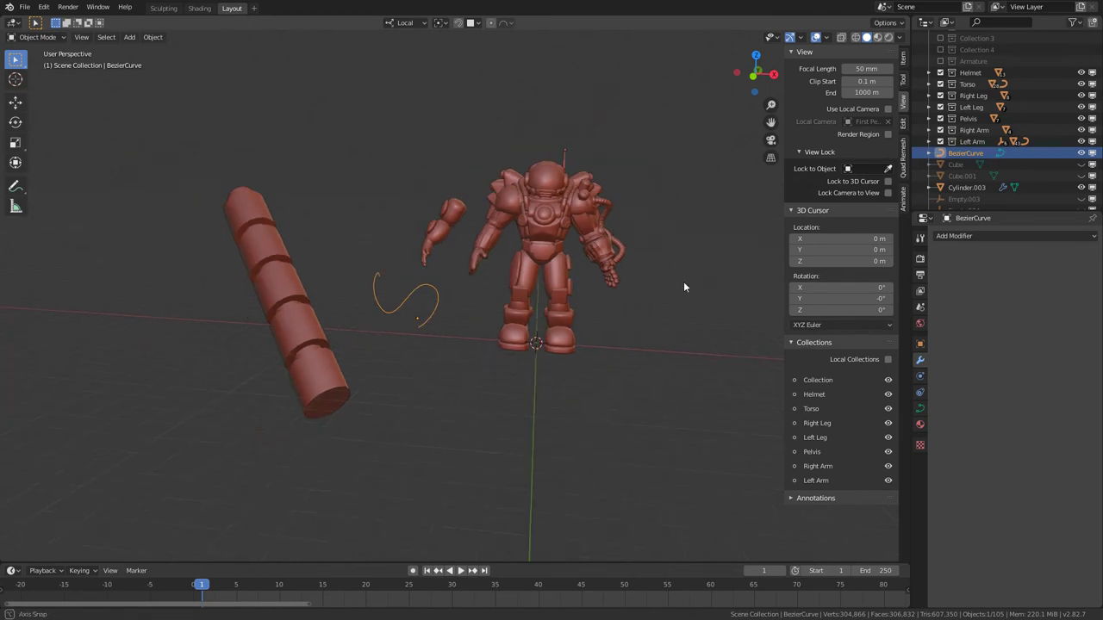
middle_click_drag(683, 281, 655, 285)
right_click(312, 403)
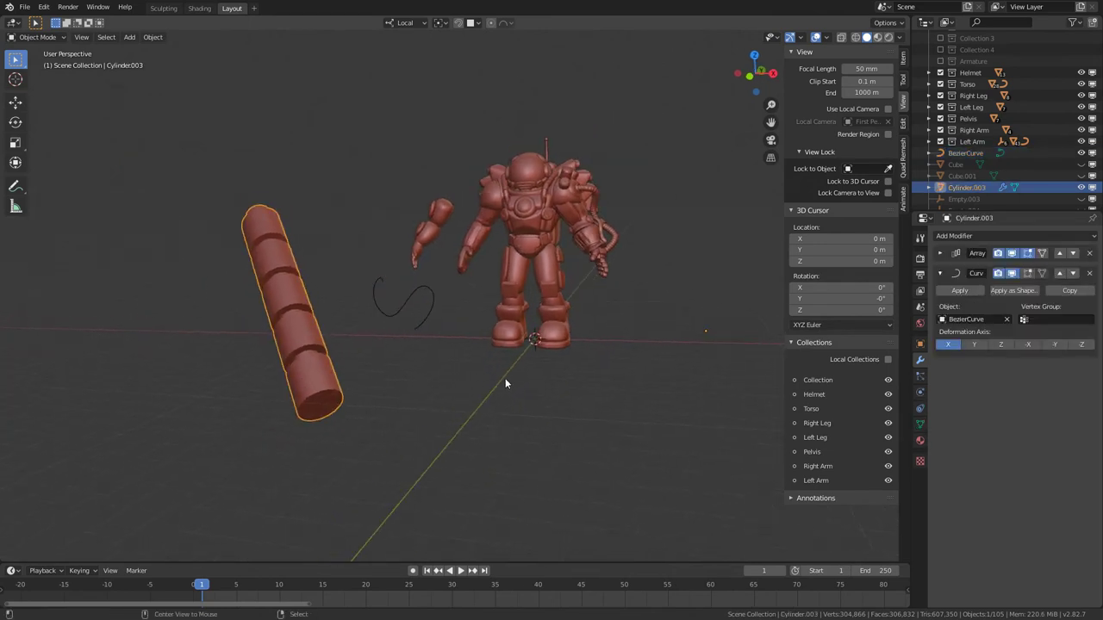
key("alt+g")
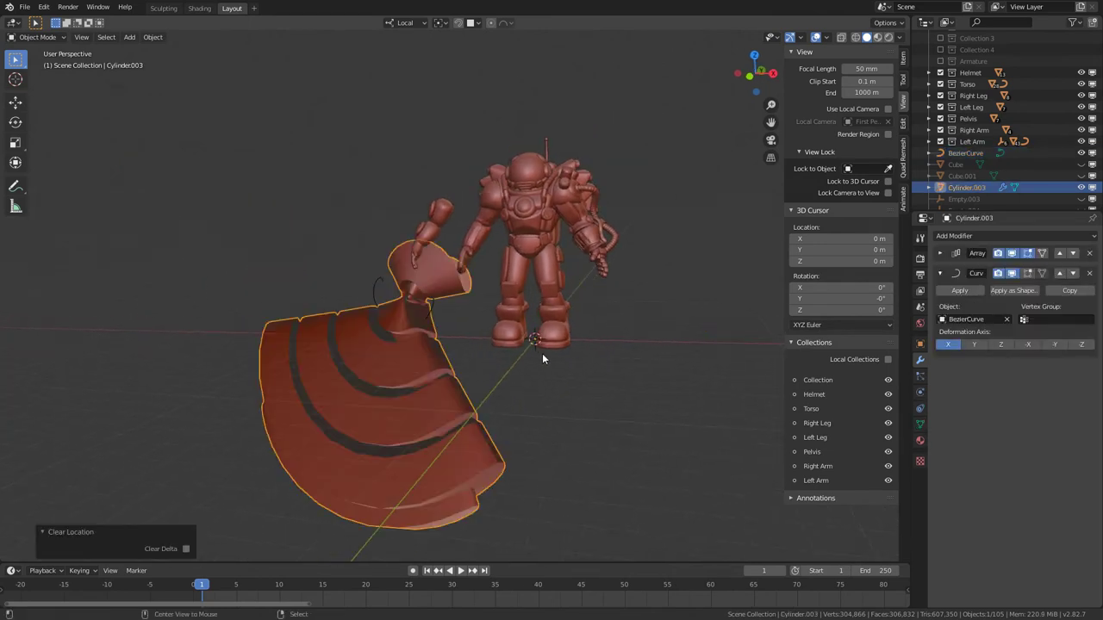
Set the deformation axis of the cylinder's Curve modifier to Z
left_click(434, 308)
scroll(479, 332, "up", 2)
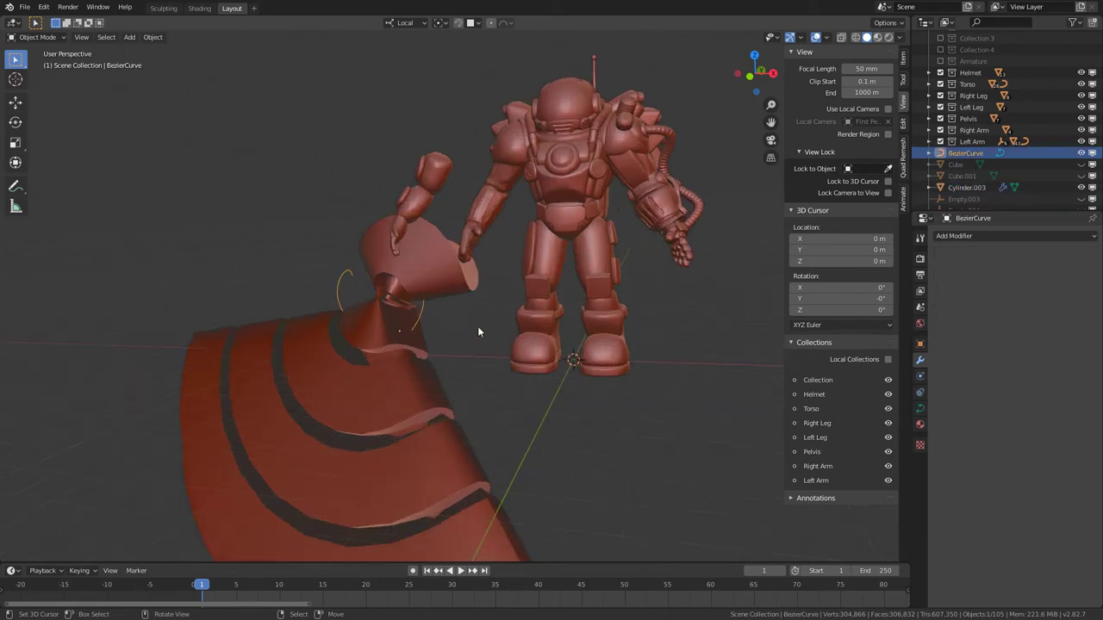
middle_click_drag(479, 332, 415, 259)
left_click(409, 242)
scroll(371, 296, "down", 3)
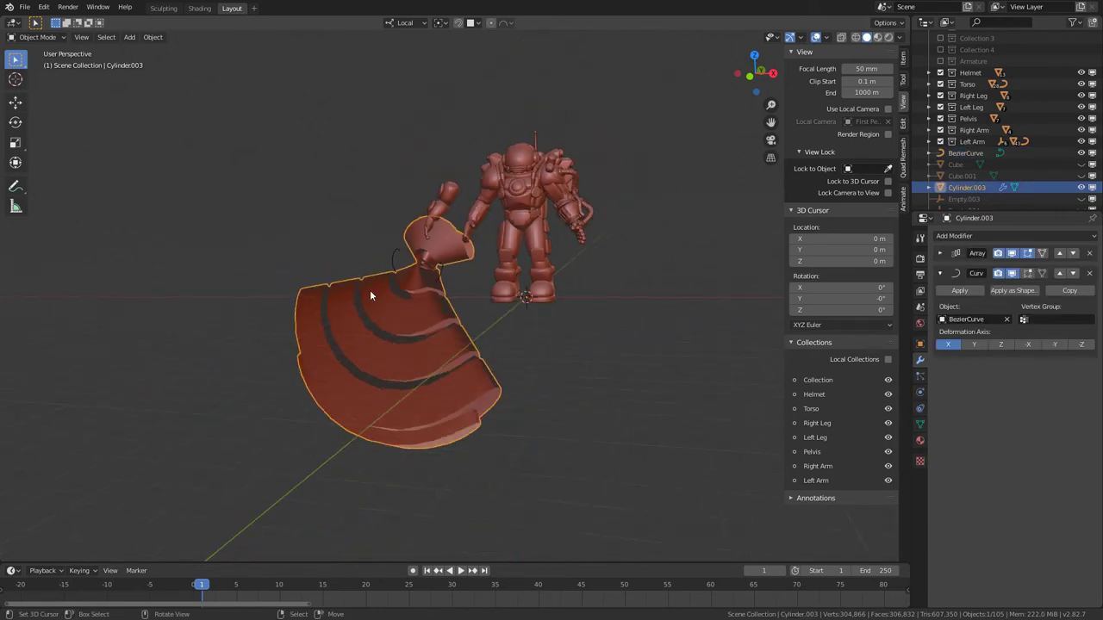
scroll(452, 297, "up", 4)
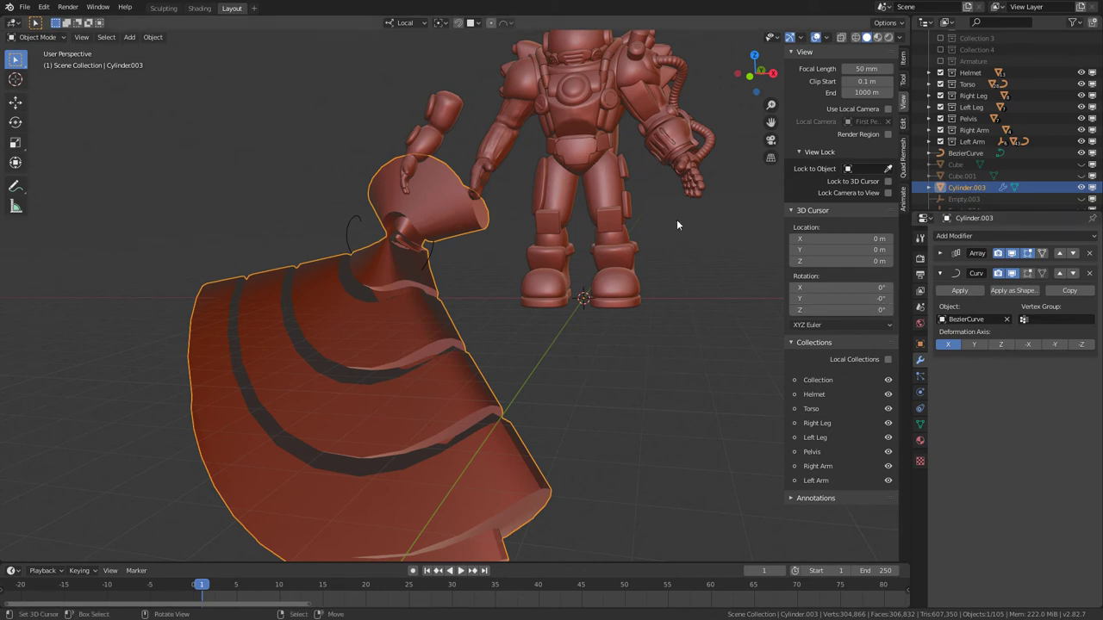
left_click(1000, 344)
middle_click_drag(741, 337, 441, 289)
Apply the scale and rotation of the Bezier curve
left_click(427, 297)
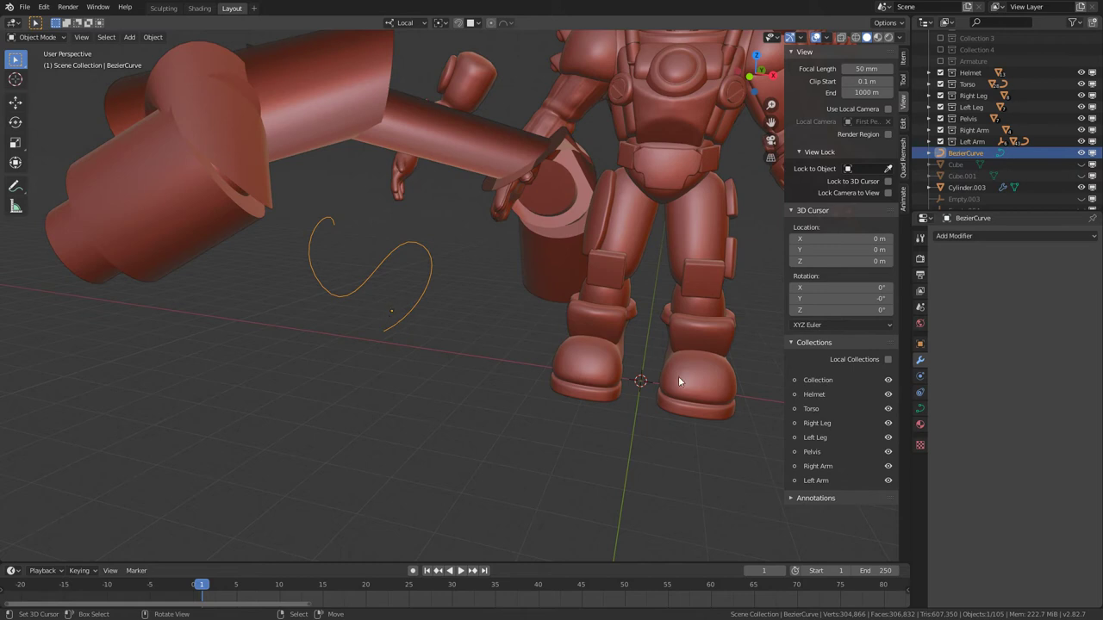
middle_click_drag(449, 304, 483, 297)
key("ctrl+a")
left_click(443, 315)
key("ctrl+a")
left_click(478, 315)
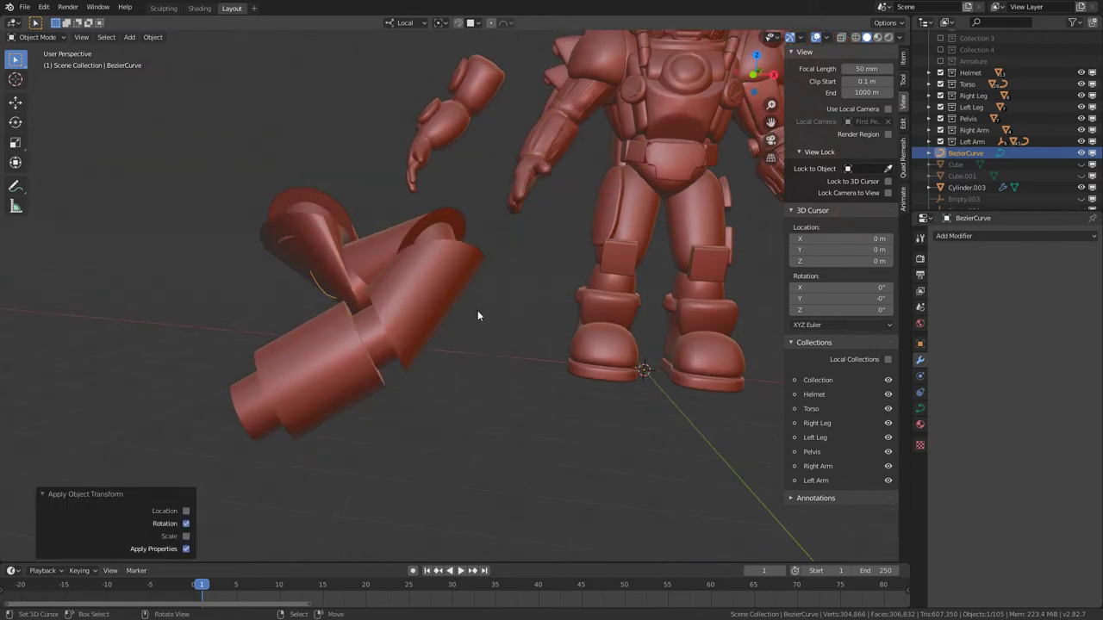
Scale the cylinder's whole mesh down to about 0.158 in Edit Mode
middle_click_drag(370, 300, 384, 328)
left_click(373, 346)
key("Tab")
middle_click_drag(520, 275, 722, 288)
key("a")
key("s")
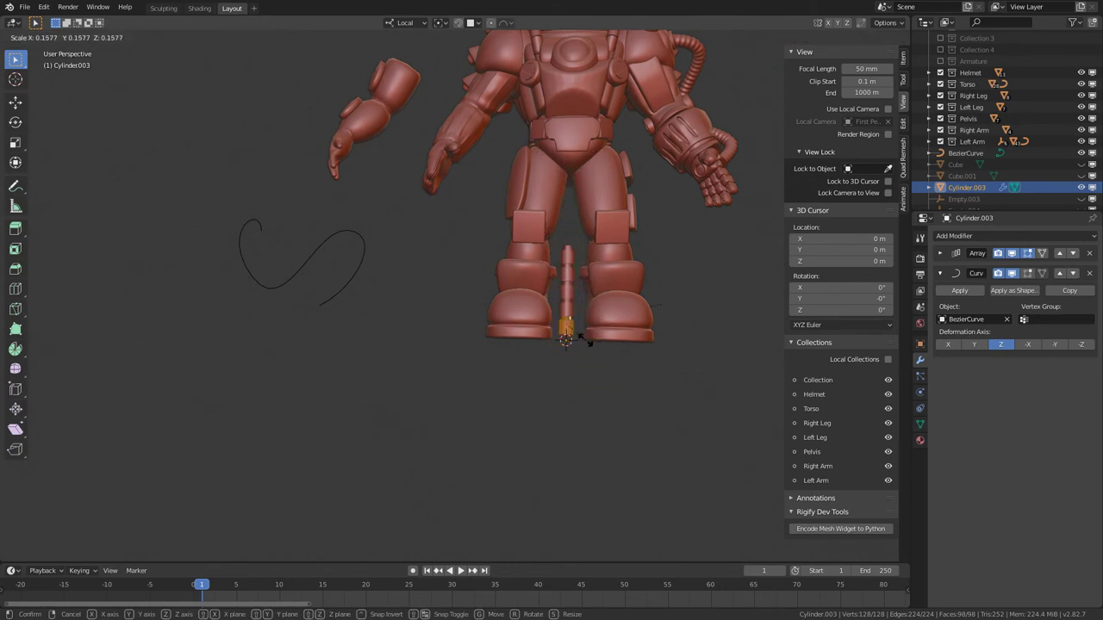
left_click(588, 343)
Move the cylinder's mesh about -0.195 m along its local Z axis and return to Object Mode
scroll(569, 332, "up", 8)
key("g")
key("z")
key("z")
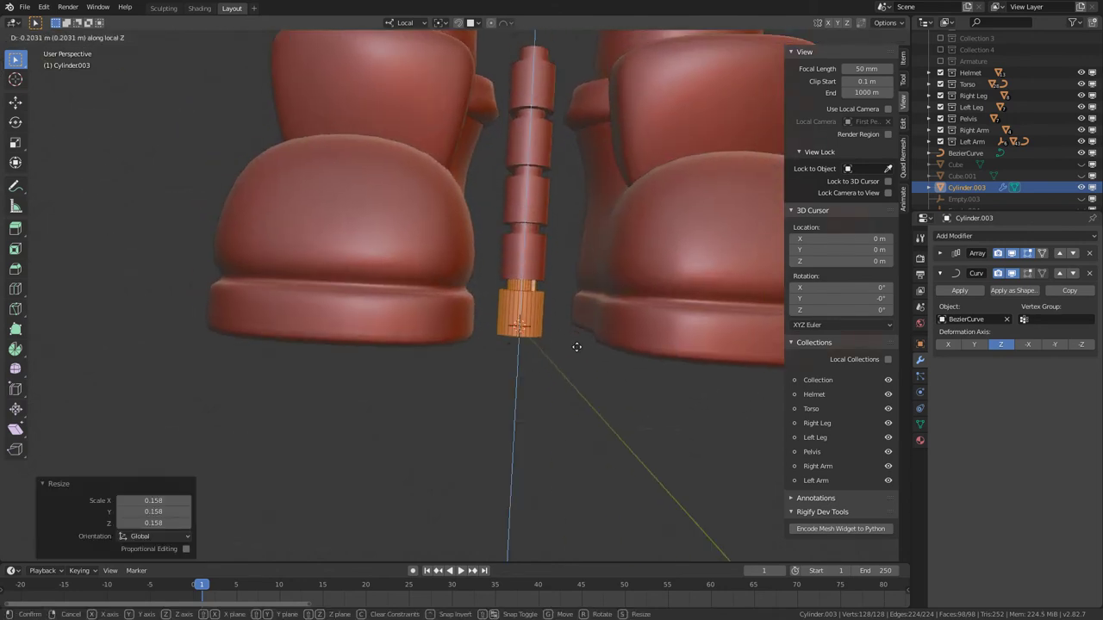
left_click(577, 347)
scroll(246, 310, "down", 10)
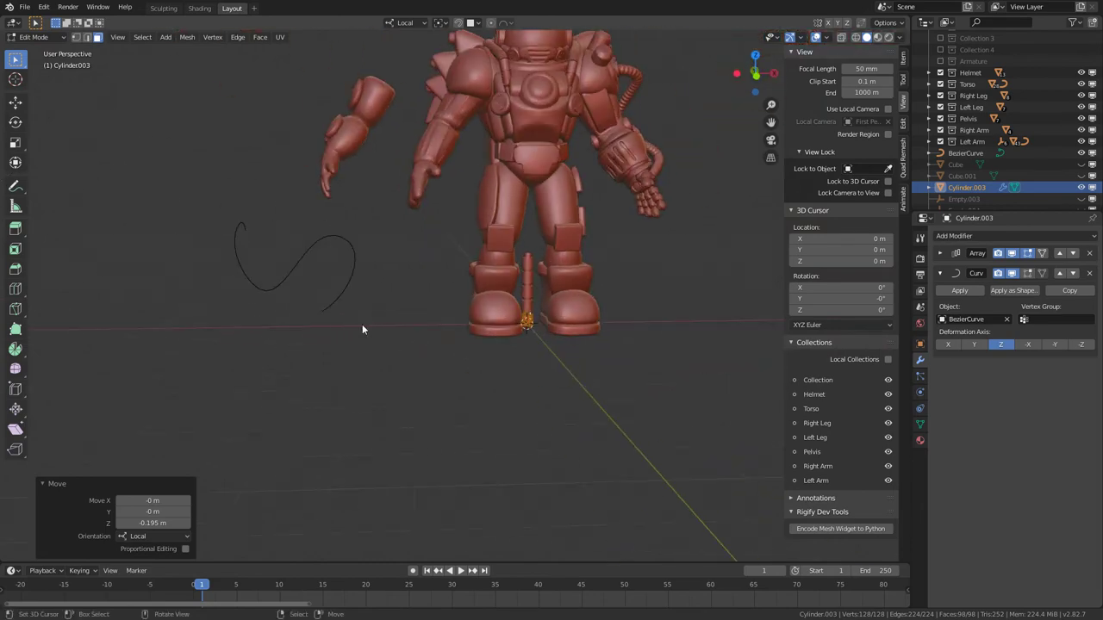
key("Tab")
middle_click_drag(357, 298, 426, 238)
scroll(593, 322, "up", 4)
scroll(530, 292, "down", 4)
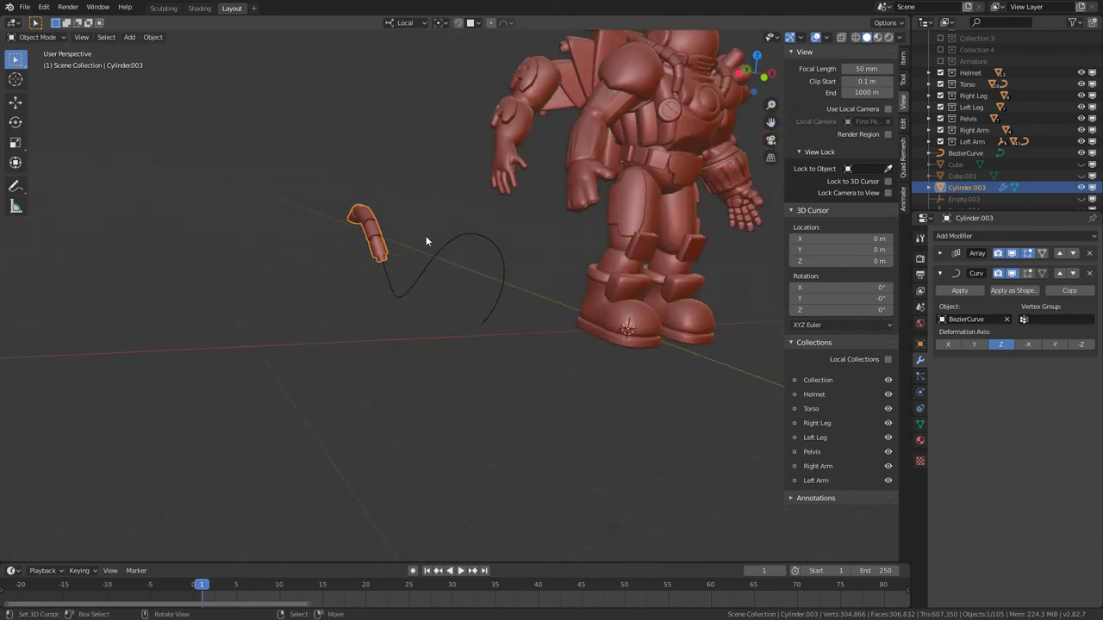
Change the Array modifier's fit type to Fit Curve, using BezierCurve as the curve
left_click(940, 254)
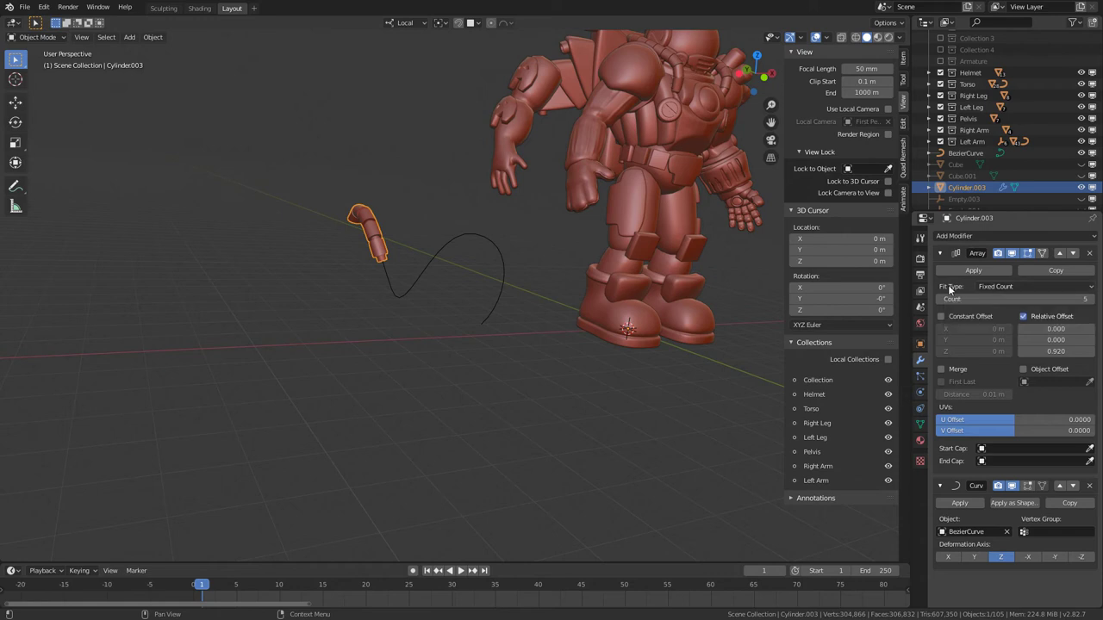
left_click(1010, 286)
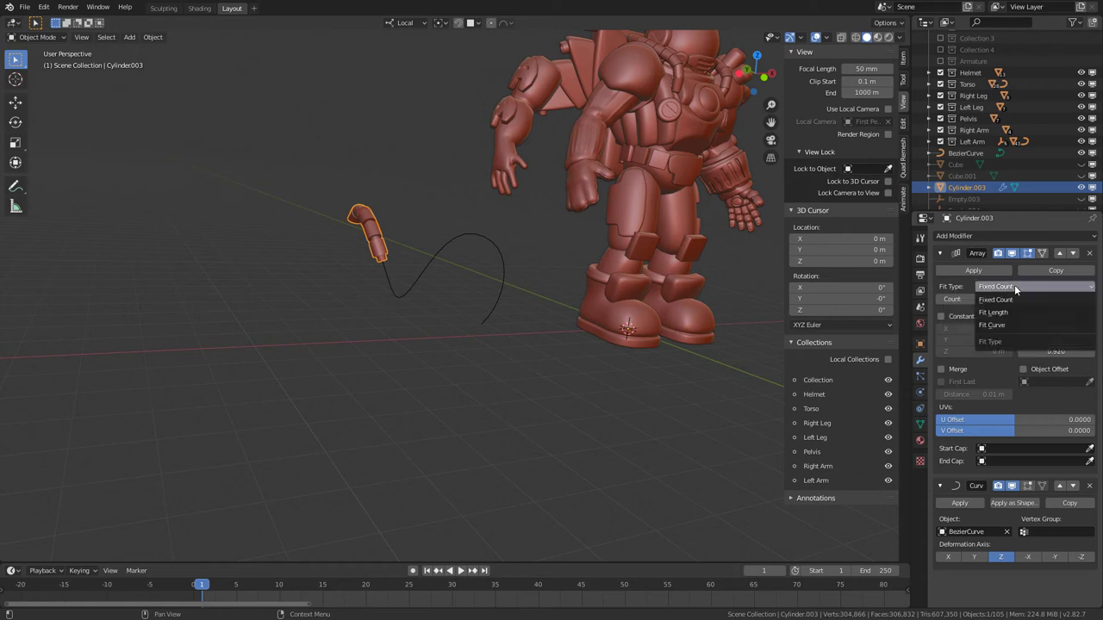
left_click(1000, 326)
left_click(449, 256)
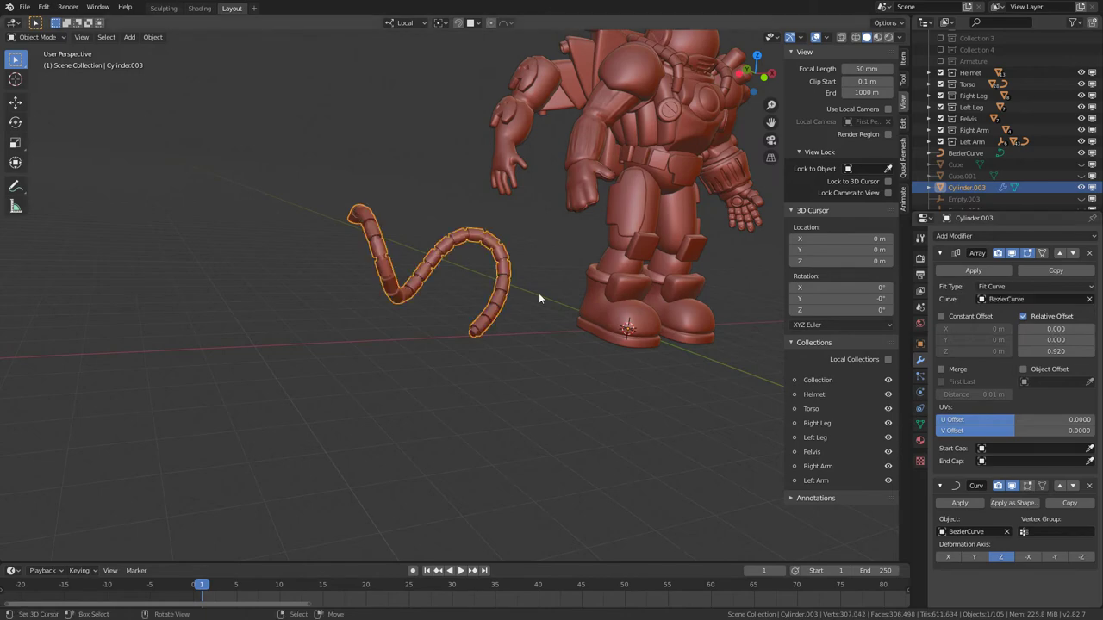
Examine the segmented hose along the curve and compare it with the hoses on the armored figure
middle_click_drag(539, 293, 599, 280)
scroll(437, 249, "up", 4)
scroll(572, 206, "down", 4)
scroll(545, 334, "up", 3)
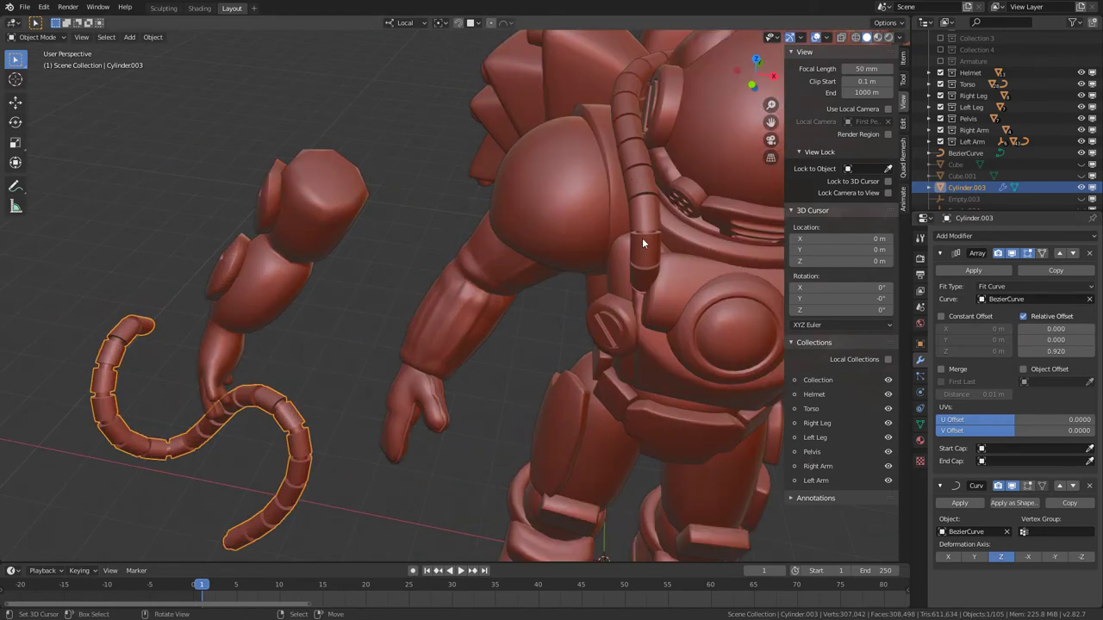
scroll(654, 207, "down", 4)
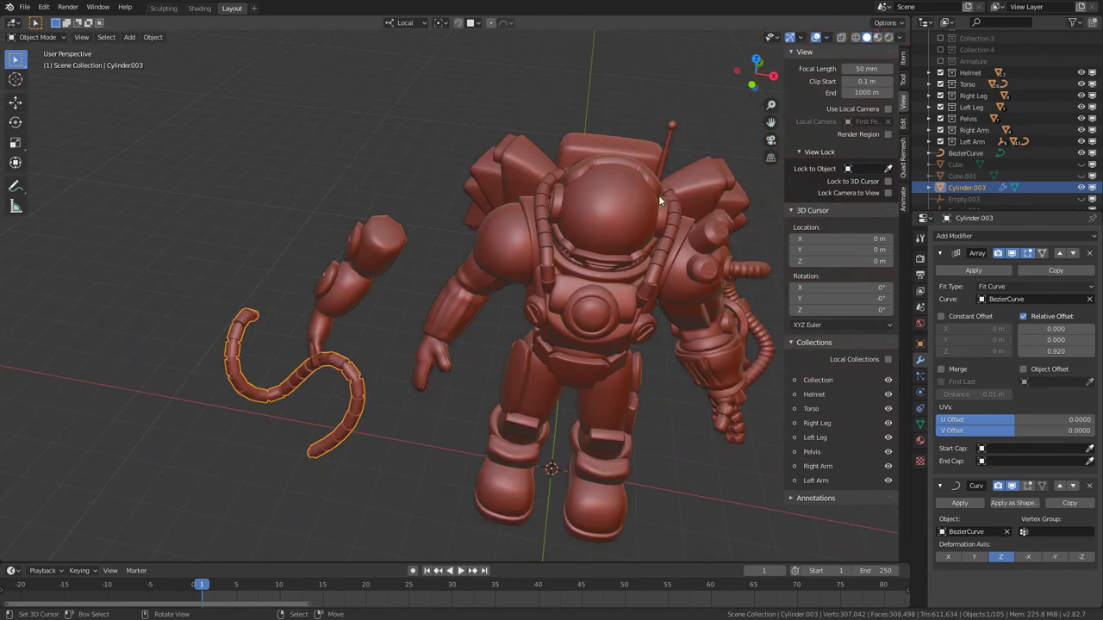
middle_click_drag(658, 195, 479, 284)
middle_click_drag(373, 370, 372, 345)
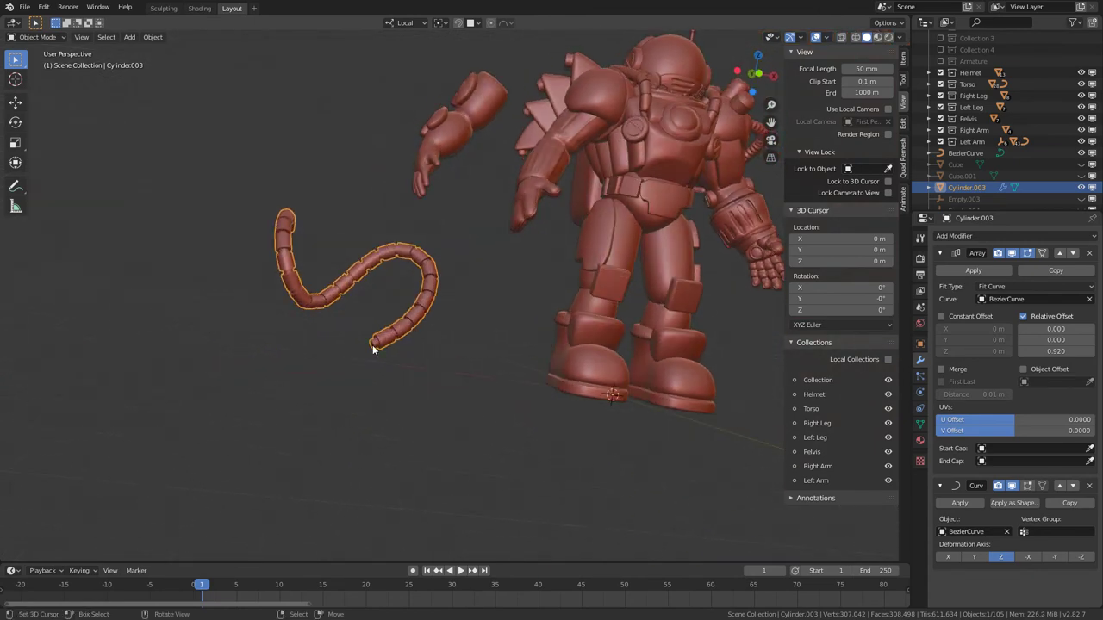
Select BezierCurve, enter Edit Mode and extrude its lower end point outward by about 3 m
scroll(372, 345, "up", 5)
left_click(431, 296, "alt")
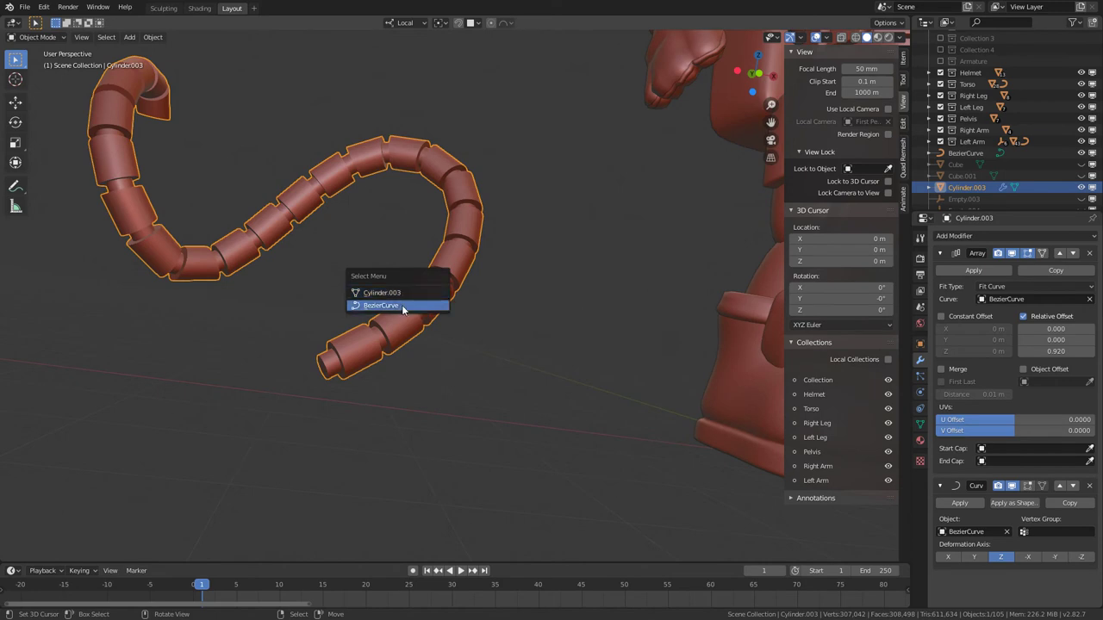
left_click(404, 306)
key("Tab")
scroll(371, 365, "down", 6)
middle_click_drag(380, 365, 443, 355)
key("e")
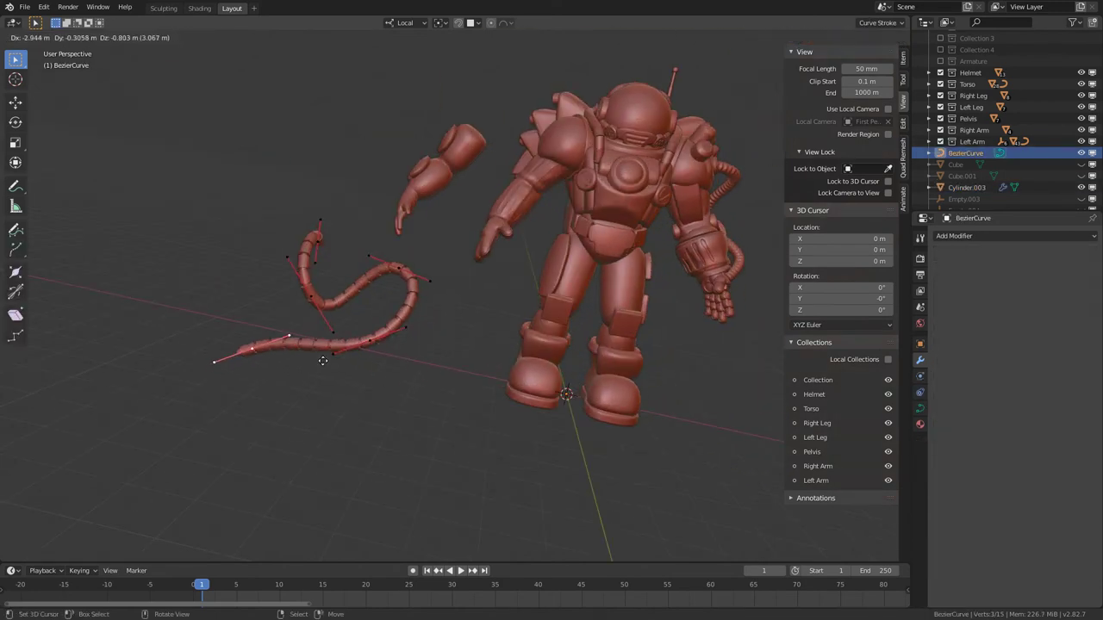
left_click(318, 377)
Rotate the new end point's handles, scale them by 2.120 and rotate them a further 33.9° in the view
key("r")
left_click(212, 270)
key("s")
left_click(423, 256)
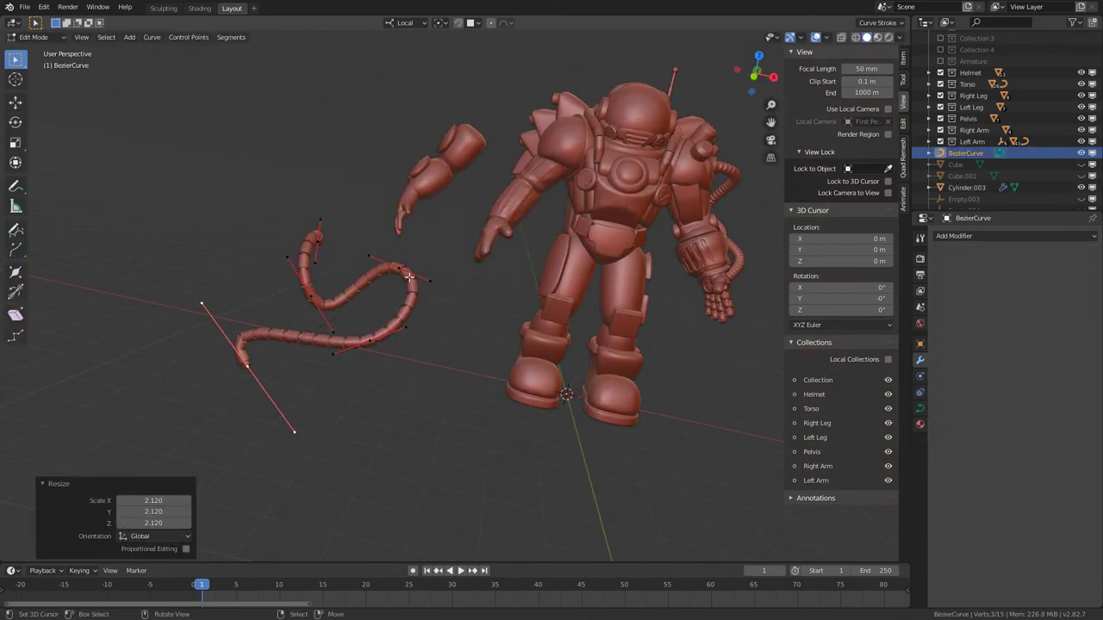
middle_click_drag(409, 256, 518, 209, "shift")
scroll(526, 280, "up", 4)
key("r")
left_click(434, 423)
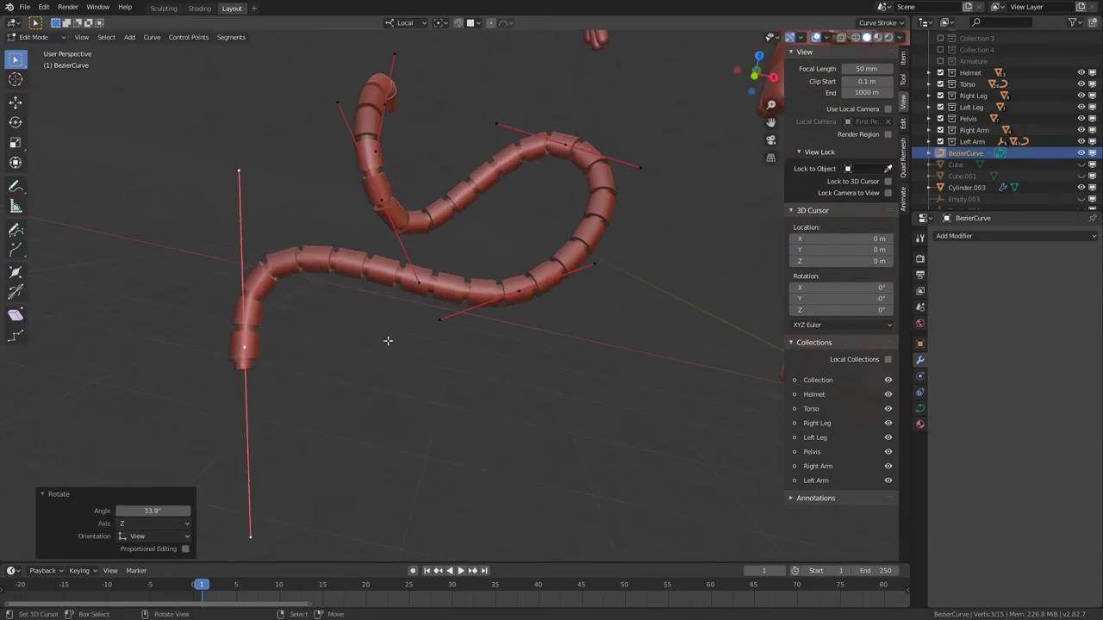
middle_click_drag(388, 341, 396, 330)
key("s")
right_click(443, 322)
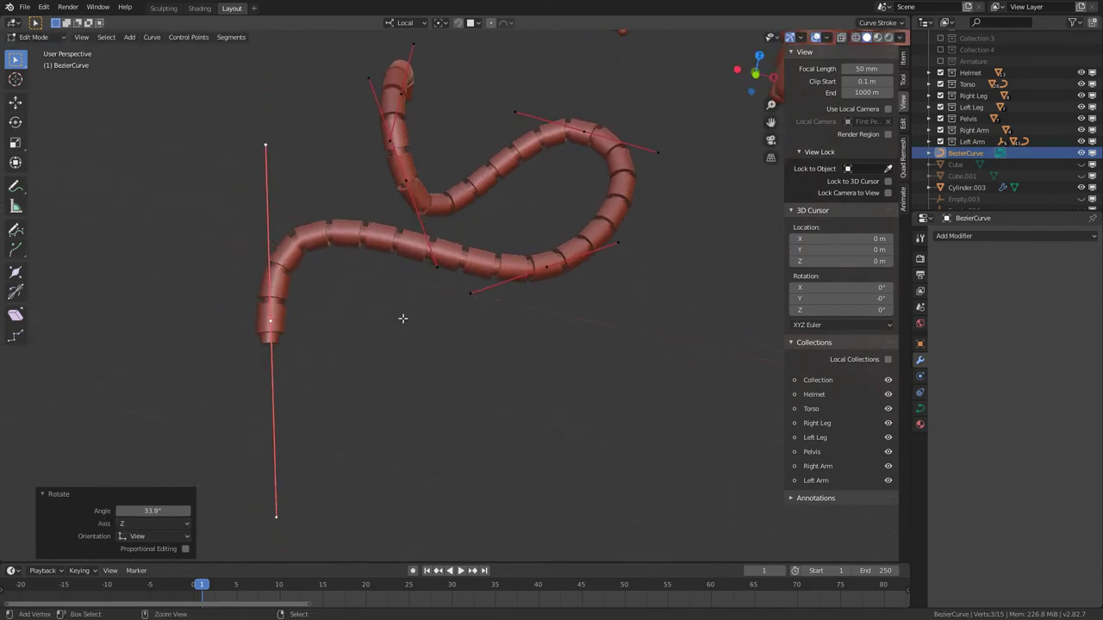
Show the end control point's transform values and move it to about X -6.77 m, Y -2.00 m, Z -1.26 m
left_click(268, 317)
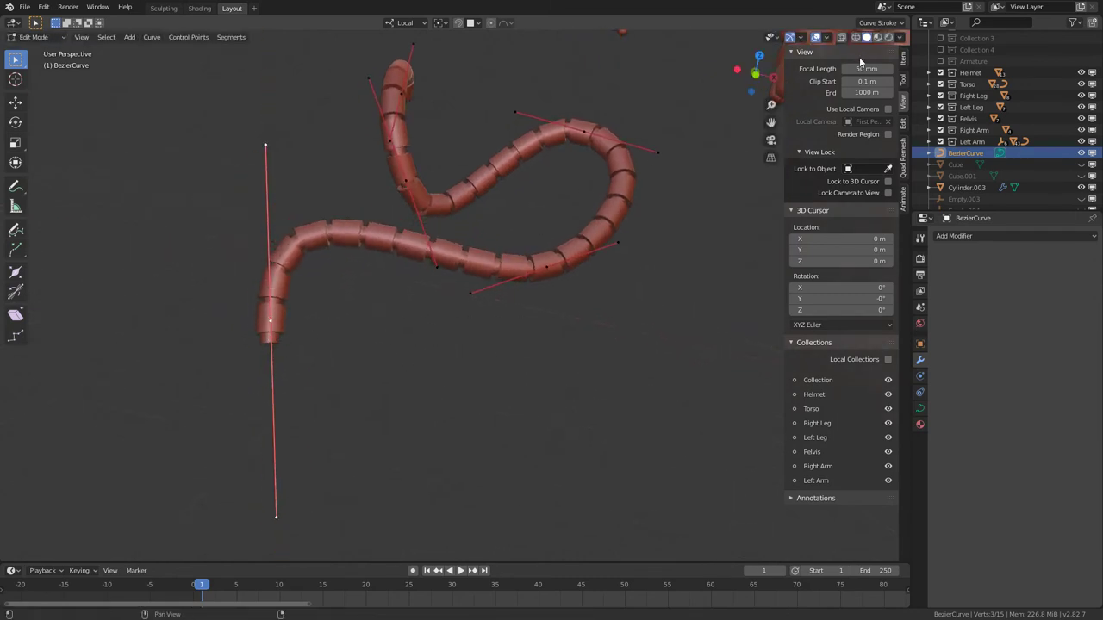
left_click(904, 57)
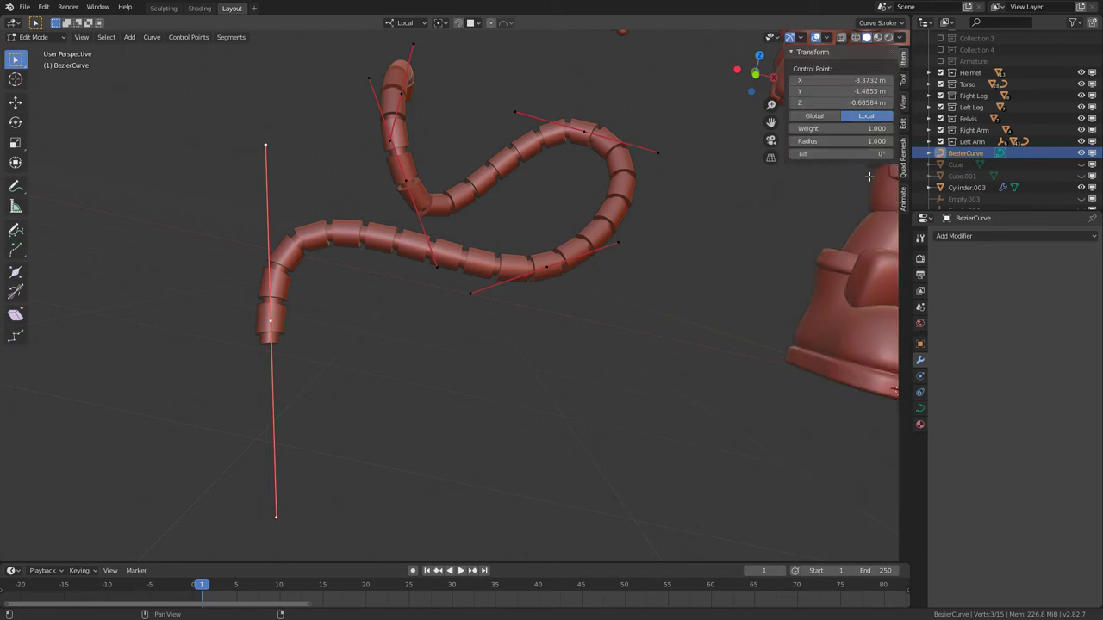
middle_click_drag(474, 353, 458, 274)
key("g")
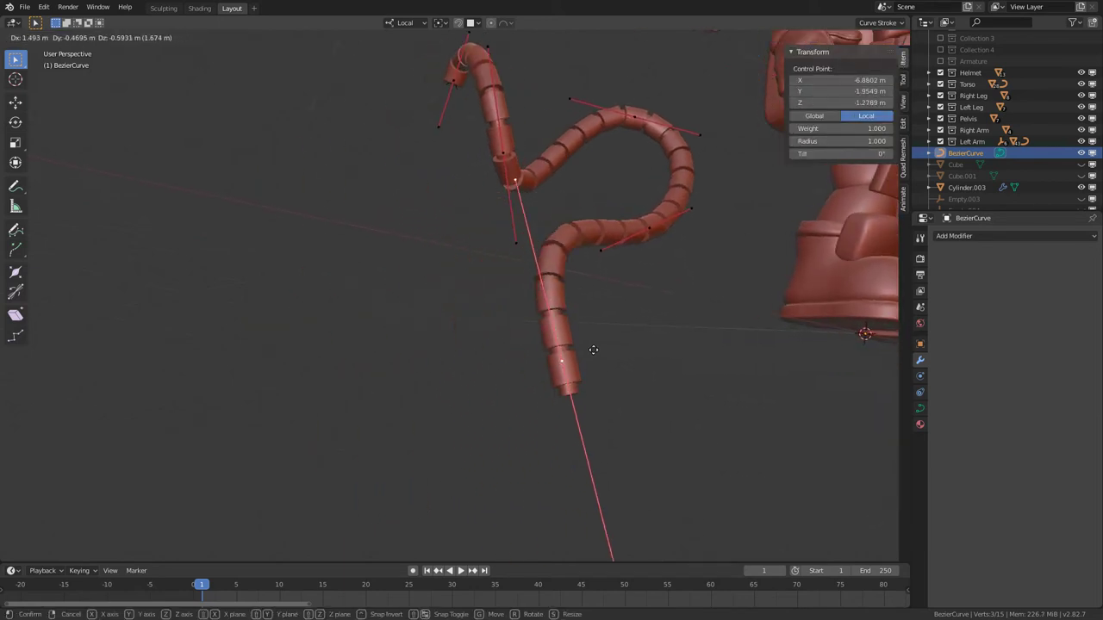
left_click(613, 345)
Set the Radius of the control point next to the extruded end to 3.450
middle_click_drag(613, 336, 558, 275)
left_click(471, 276)
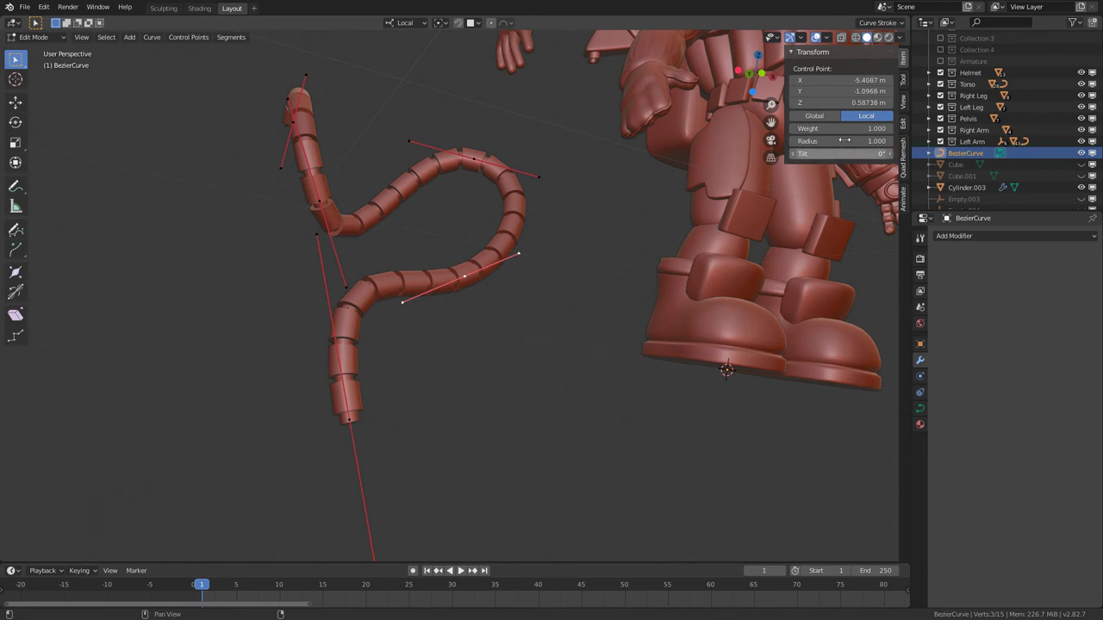
middle_click_drag(665, 194, 824, 130)
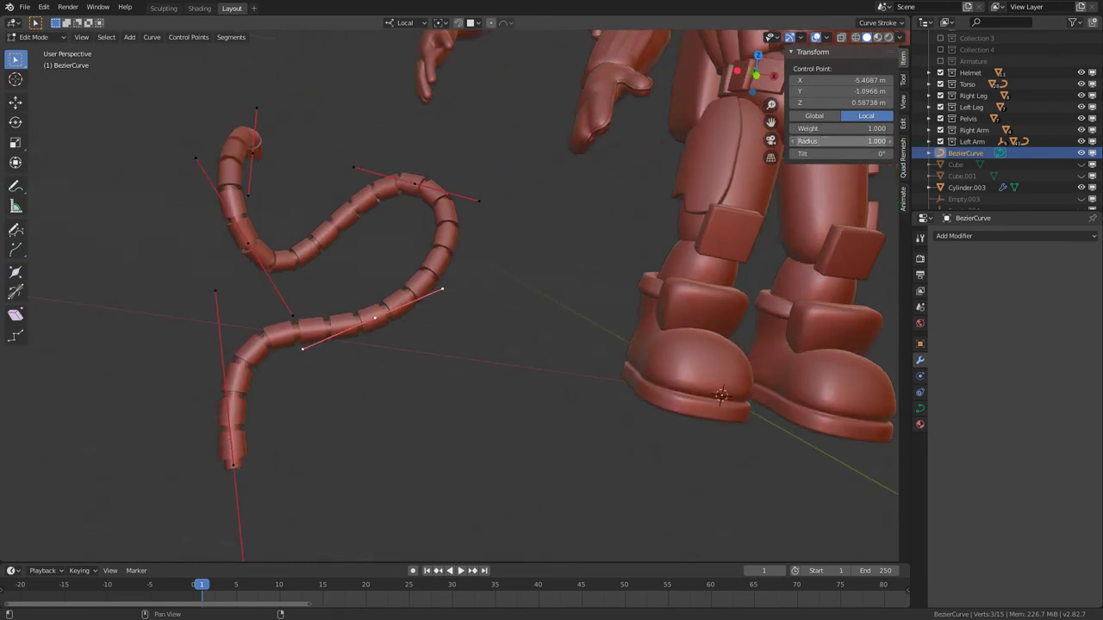
left_click_drag(820, 140, 862, 140)
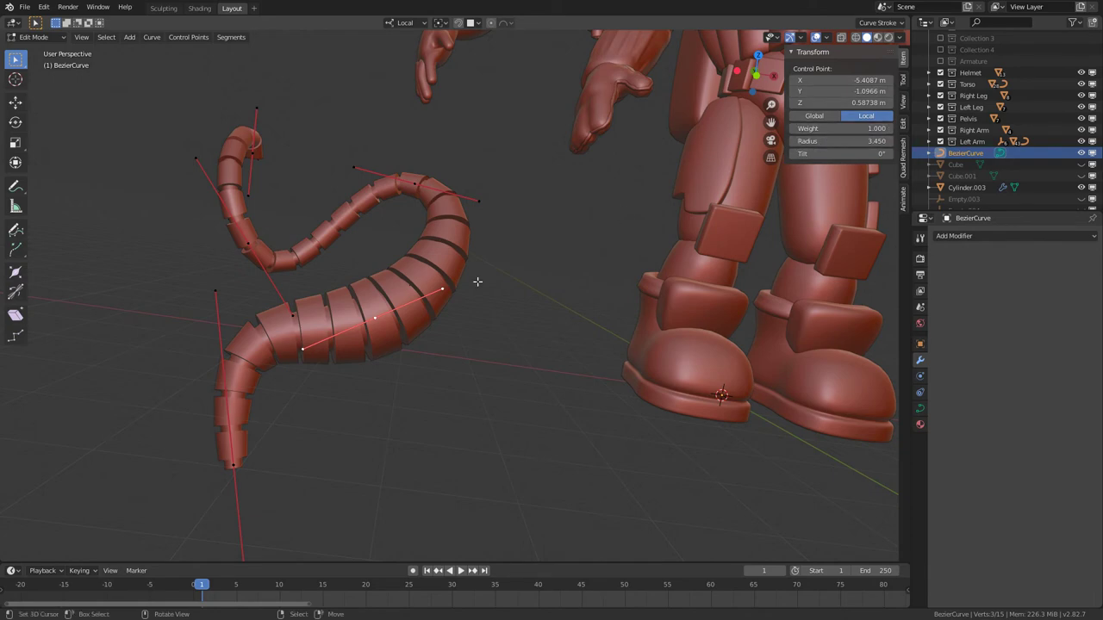
scroll(477, 281, "down", 3)
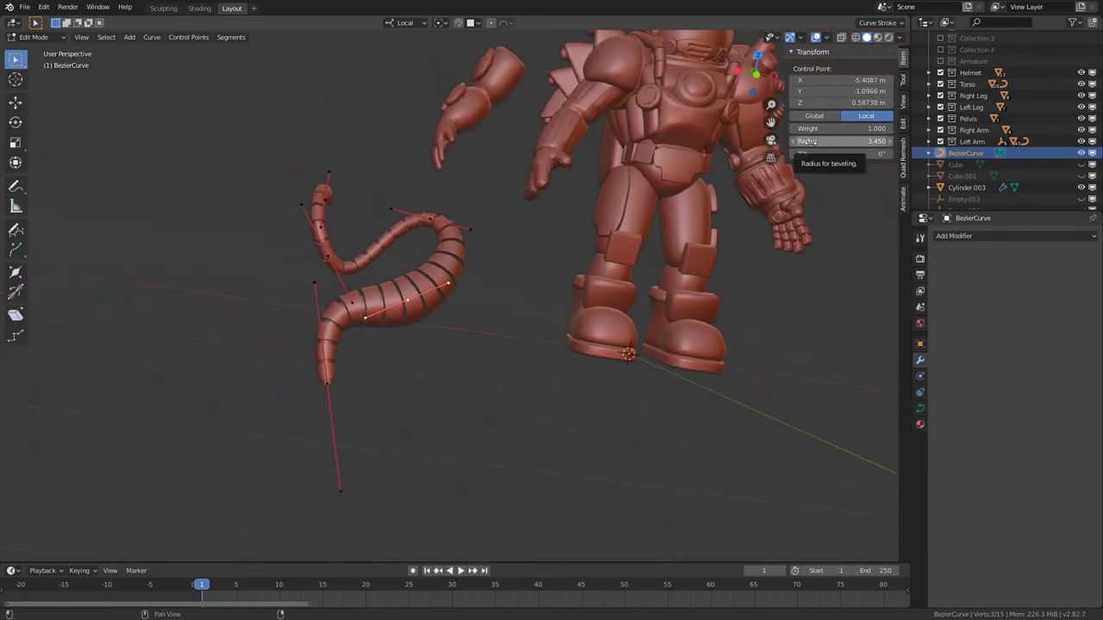
Rotate the extruded end control point -32.2° and move it about 1.8 m, mainly along X
scroll(397, 353, "up", 5)
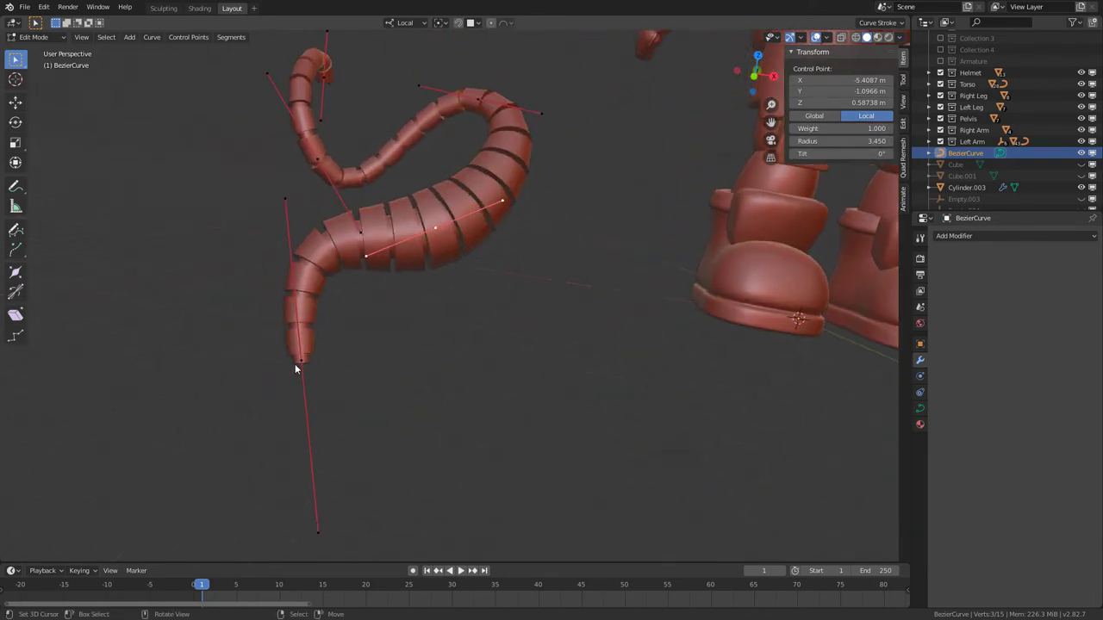
scroll(481, 352, "down", 2)
key("r")
left_click(448, 269)
scroll(422, 362, "down", 3)
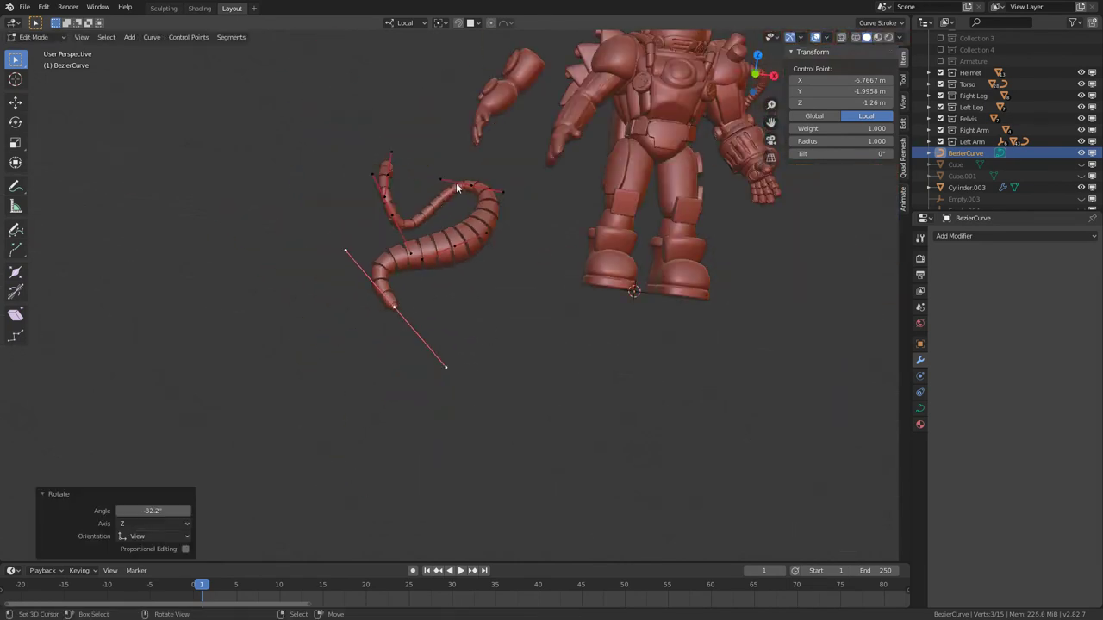
key("g")
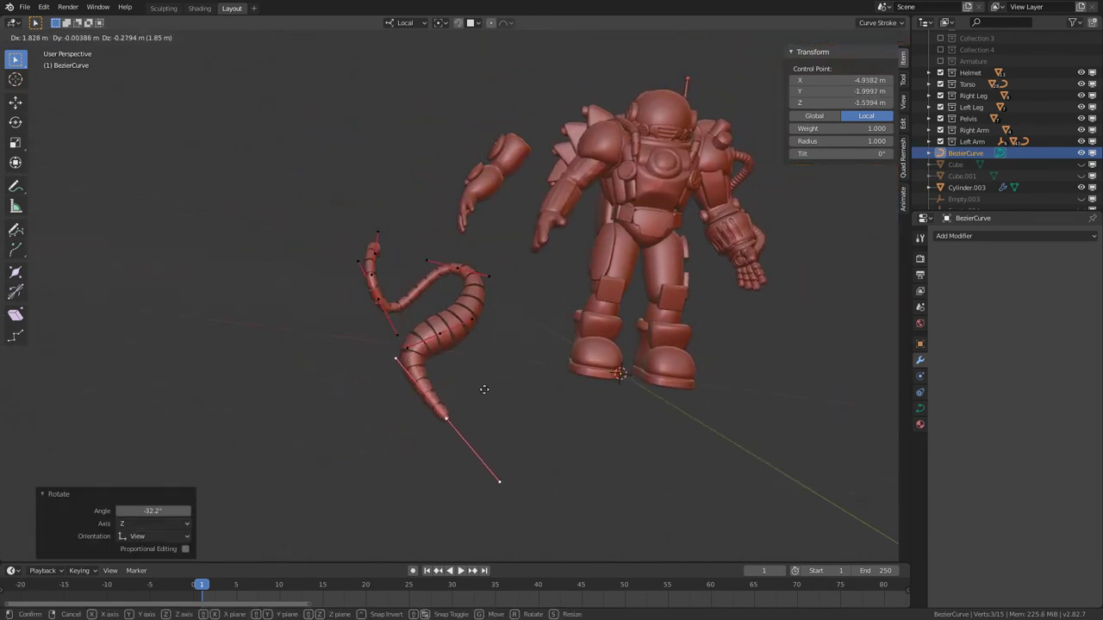
left_click(480, 382)
Rotate the end control point's handles again and scale them by 1.441
key("r")
left_click(493, 309)
key("s")
left_click(642, 379)
scroll(468, 349, "up", 5)
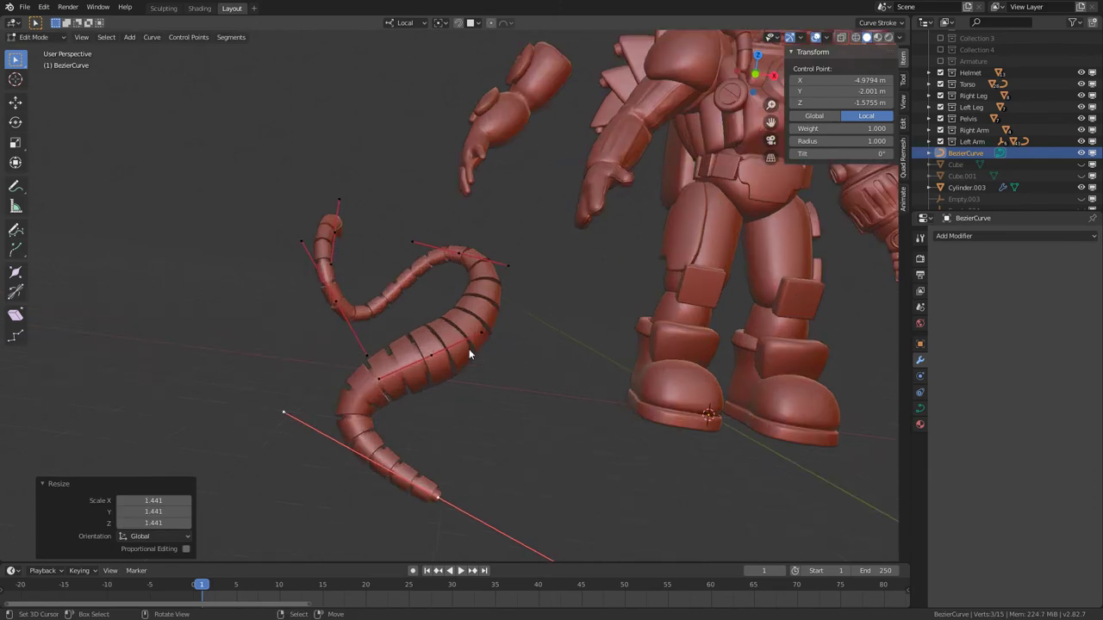
Examine the segmented hose running along the armored figure's left arm
scroll(508, 239, "down", 5)
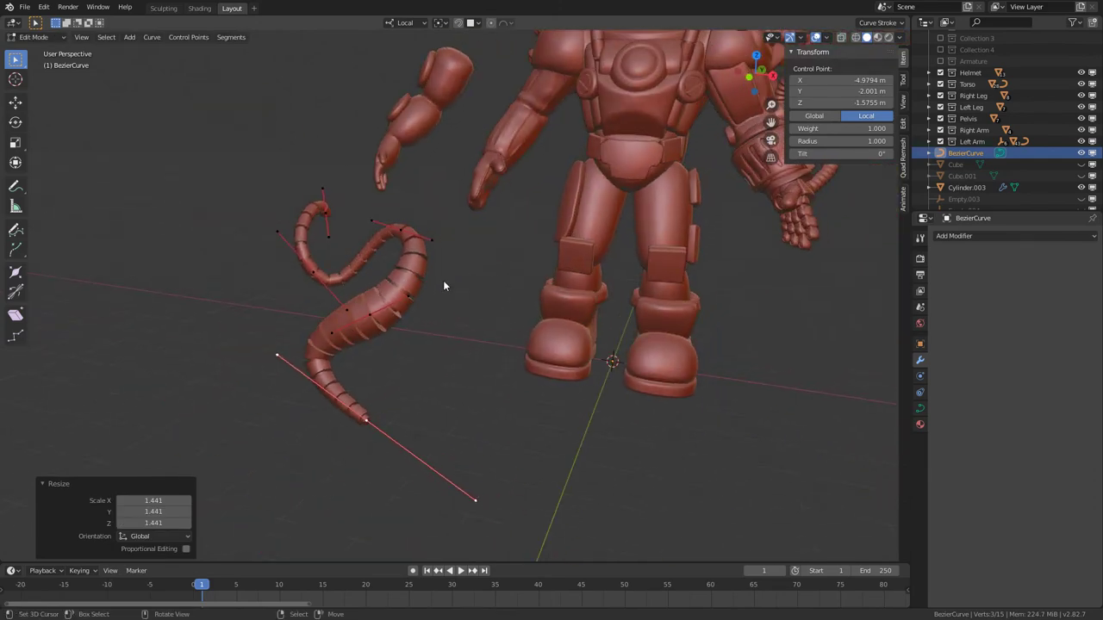
scroll(448, 289, "down", 2)
middle_click_drag(451, 297, 545, 329)
scroll(517, 215, "up", 5)
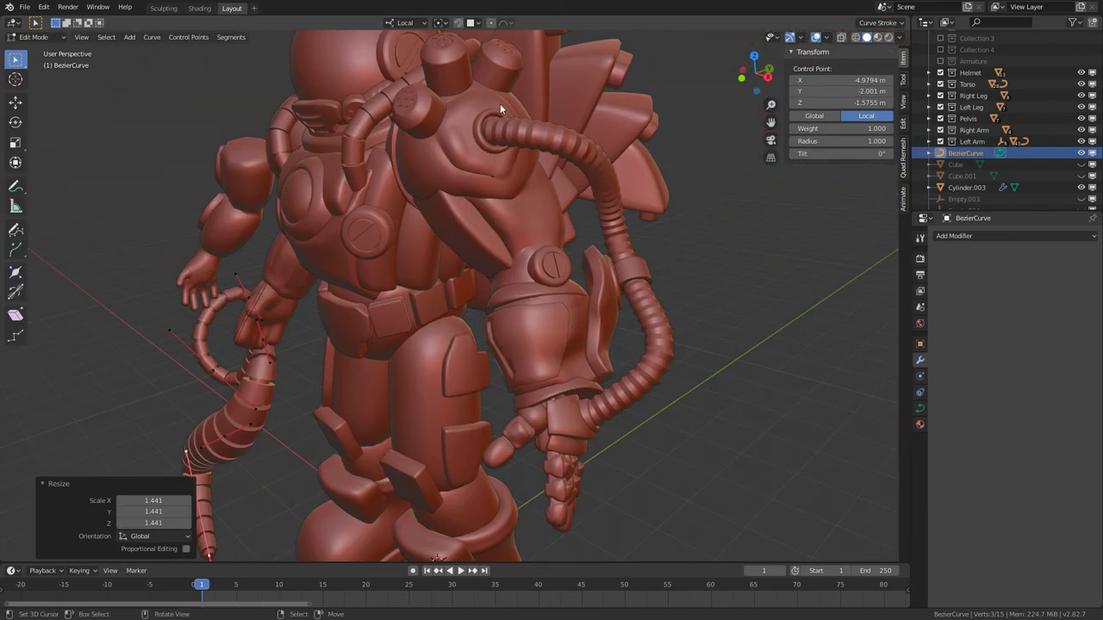
scroll(566, 139, "down", 5)
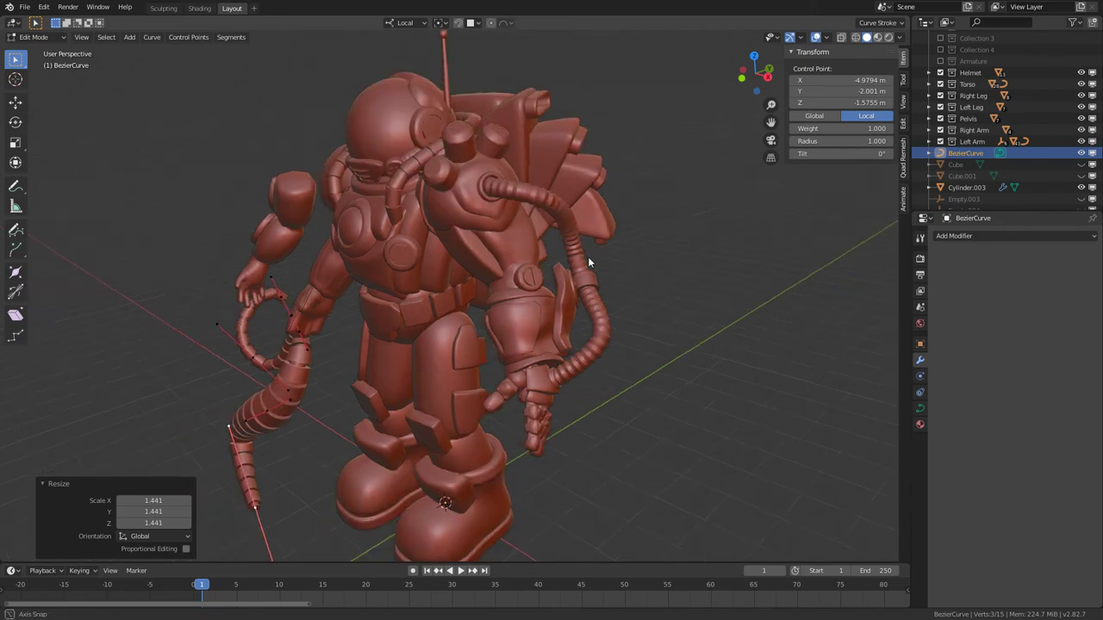
middle_click_drag(588, 257, 471, 178)
Move the two control points at the hose's thin end by X -0.828 m, Y 0.993 m, Z -1.31 m
right_click(423, 256)
right_click(472, 179, "shift")
middle_click_drag(474, 258, 585, 242)
key("g")
left_click(615, 286)
middle_click_drag(615, 286, 461, 298)
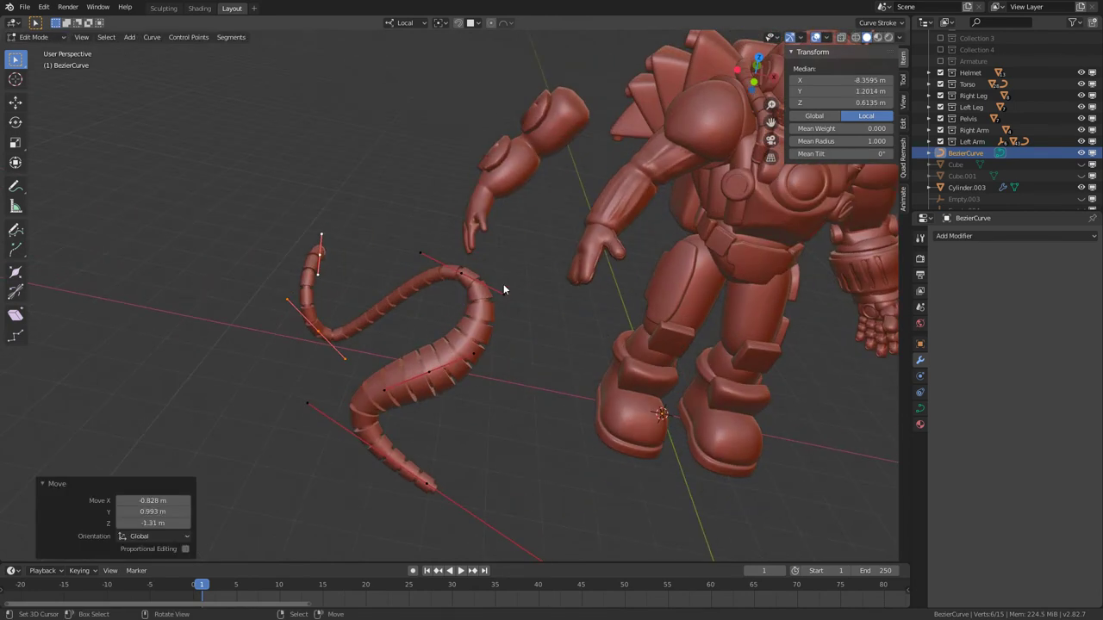
Scale the handles of the second control point from the hose's thin end by 2.991
left_click(338, 319)
middle_click_drag(360, 329, 471, 252)
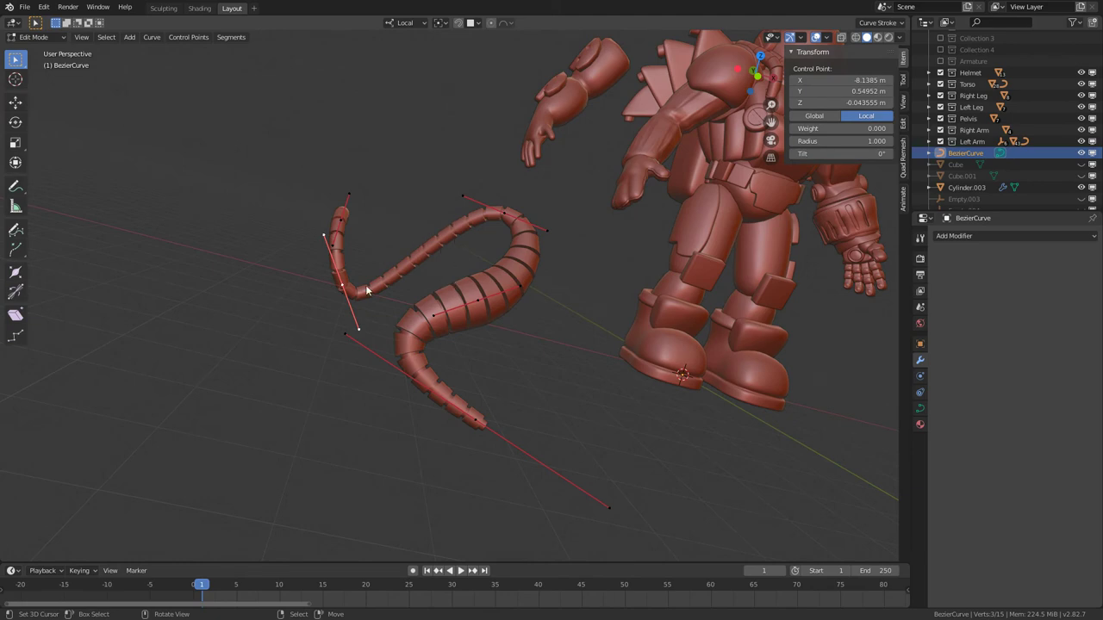
key("s")
left_click(567, 317)
middle_click_drag(479, 311, 493, 336)
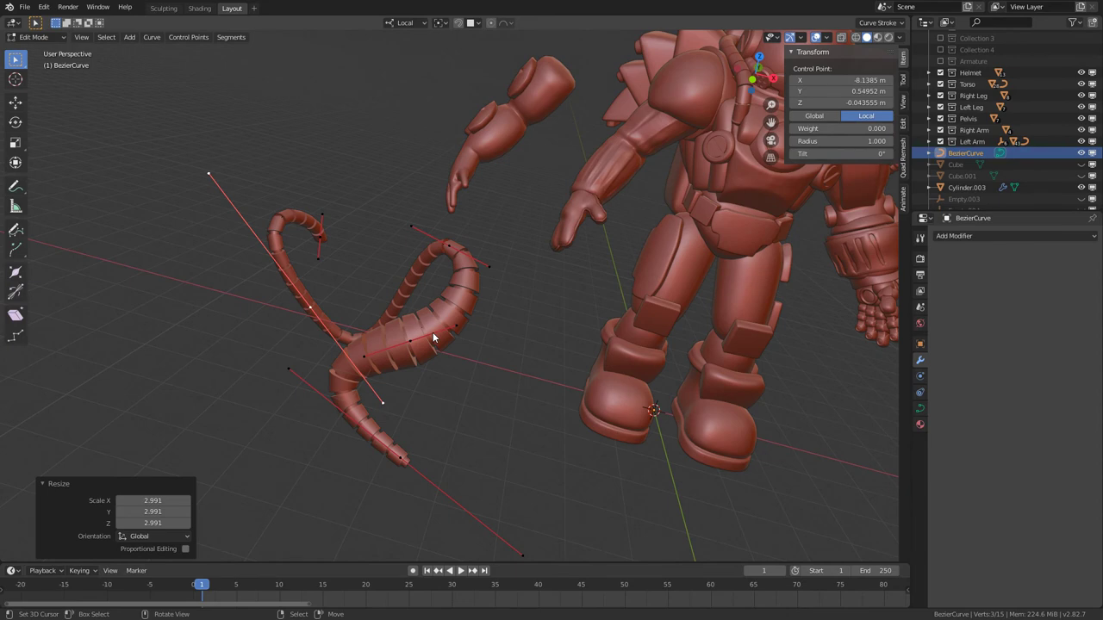
Return to Object Mode and move the shell piece on the figure's right hand by X -0.751 m, Y 0.241 m, Z 0.0325 m
middle_click_drag(433, 331, 335, 123)
scroll(472, 277, "up", 4)
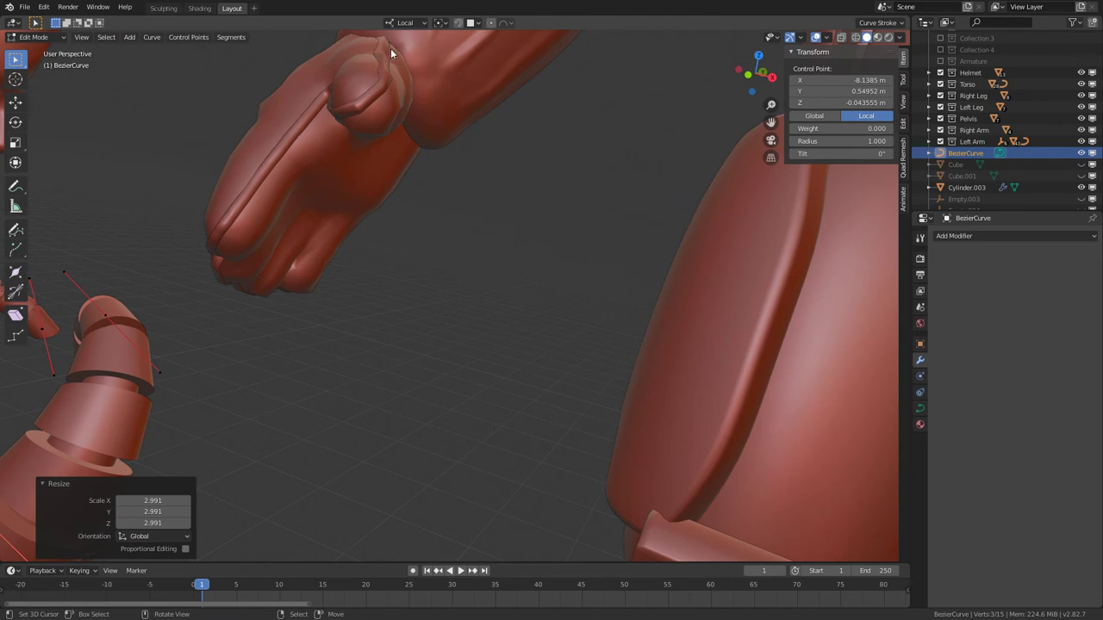
middle_click_drag(451, 182, 467, 202)
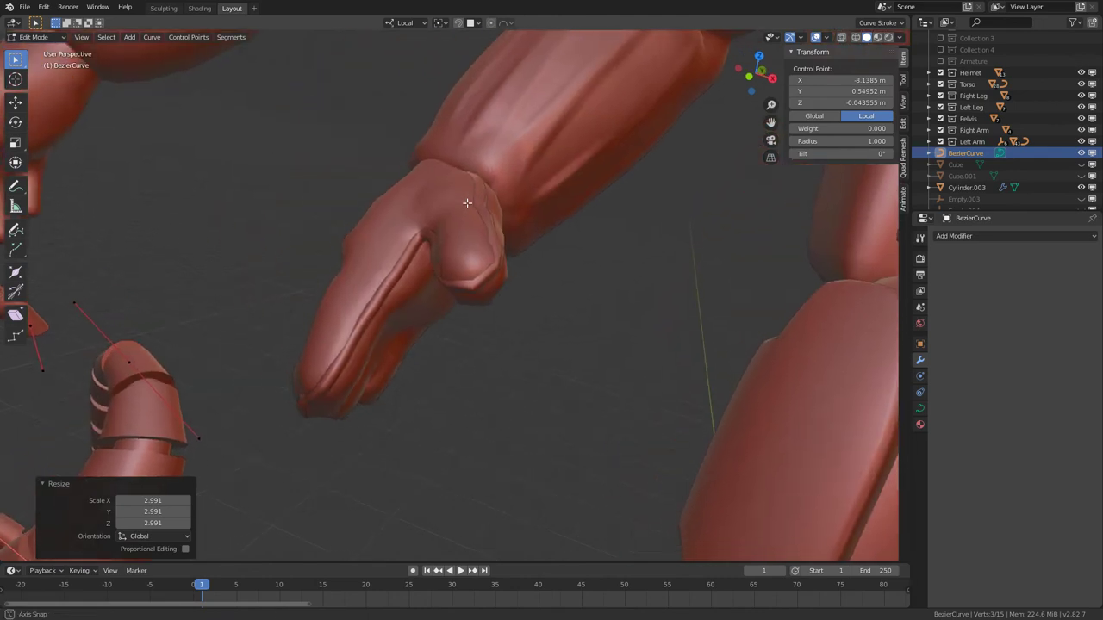
key("Tab")
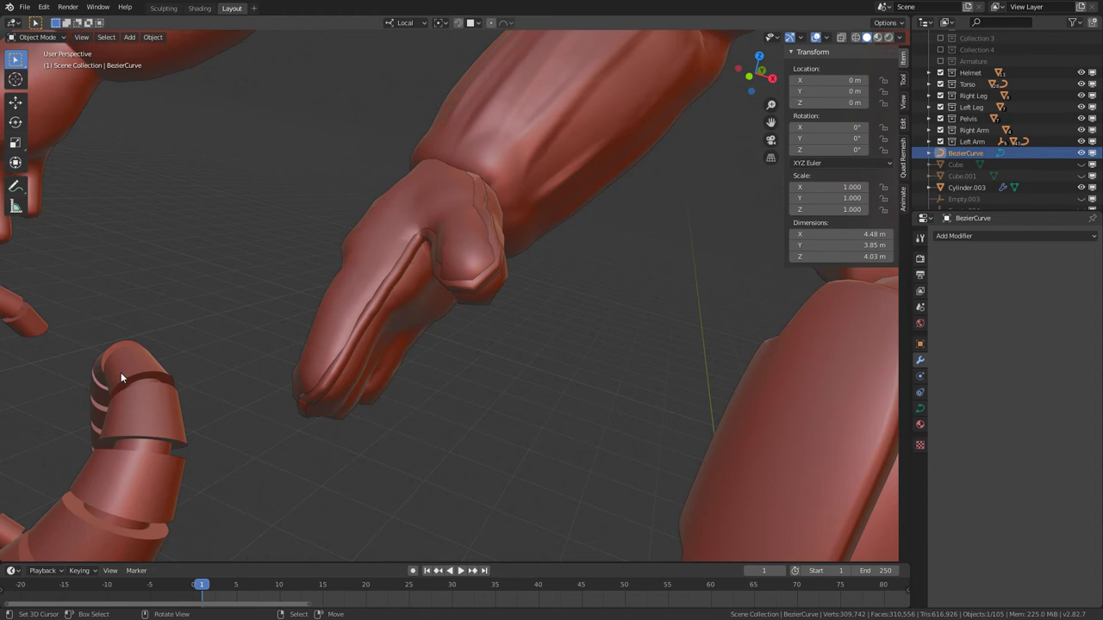
left_click(425, 242)
scroll(471, 196, "down", 6)
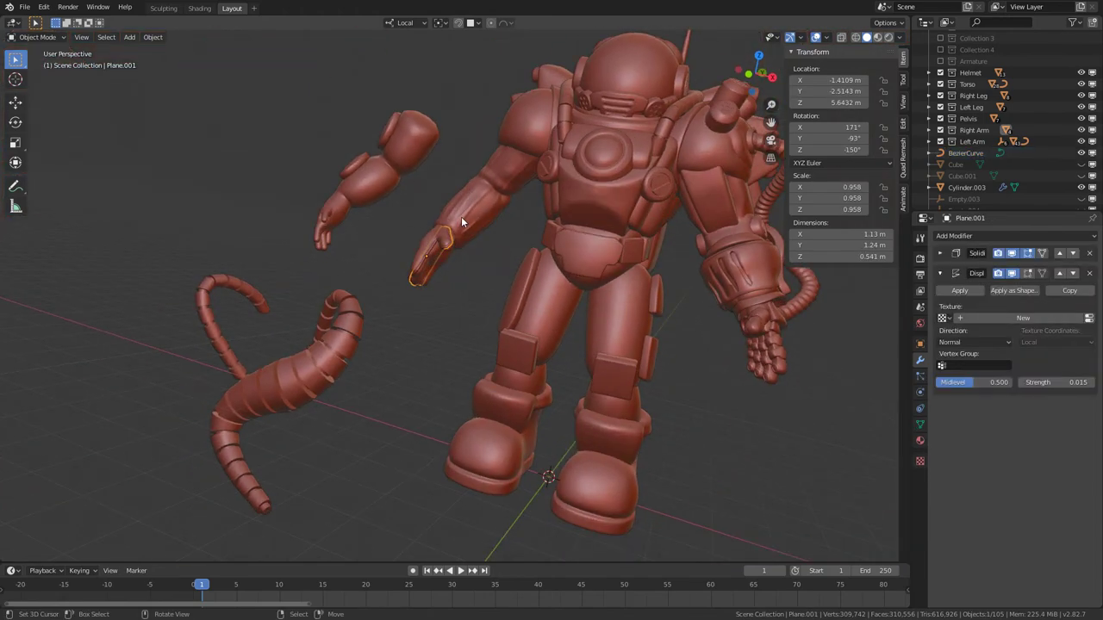
scroll(461, 216, "up", 6)
middle_click_drag(461, 217, 482, 345)
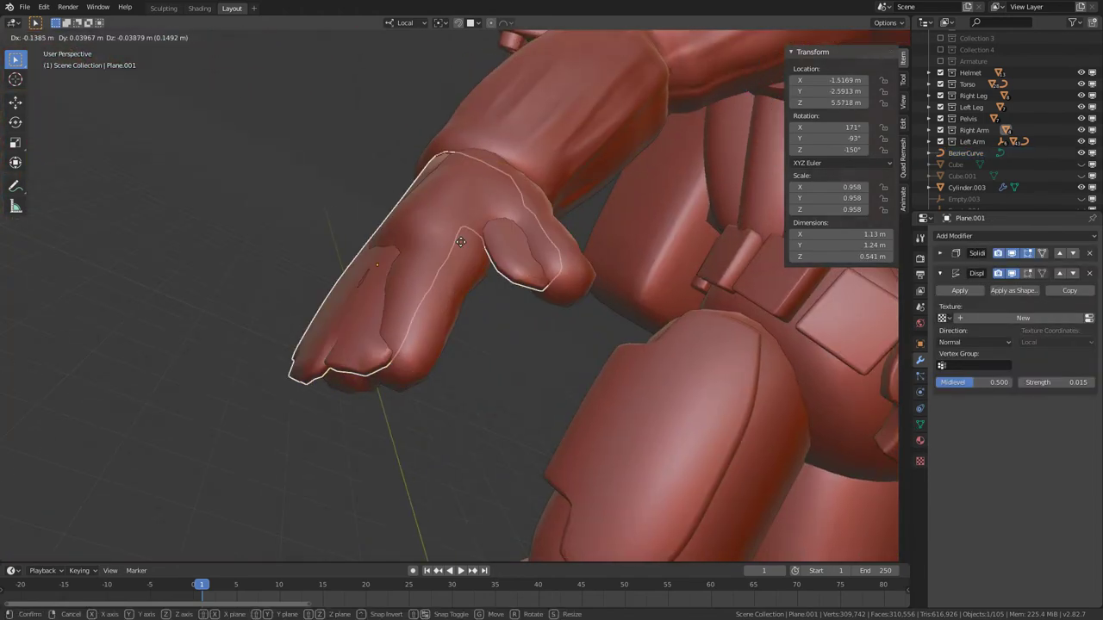
key("g")
left_click(355, 224)
Move the hand's shell piece further away by X -0.58 m, Y 0.389 m, Z -0.248 m
middle_click_drag(355, 224, 501, 313)
scroll(509, 263, "down", 5)
key("g")
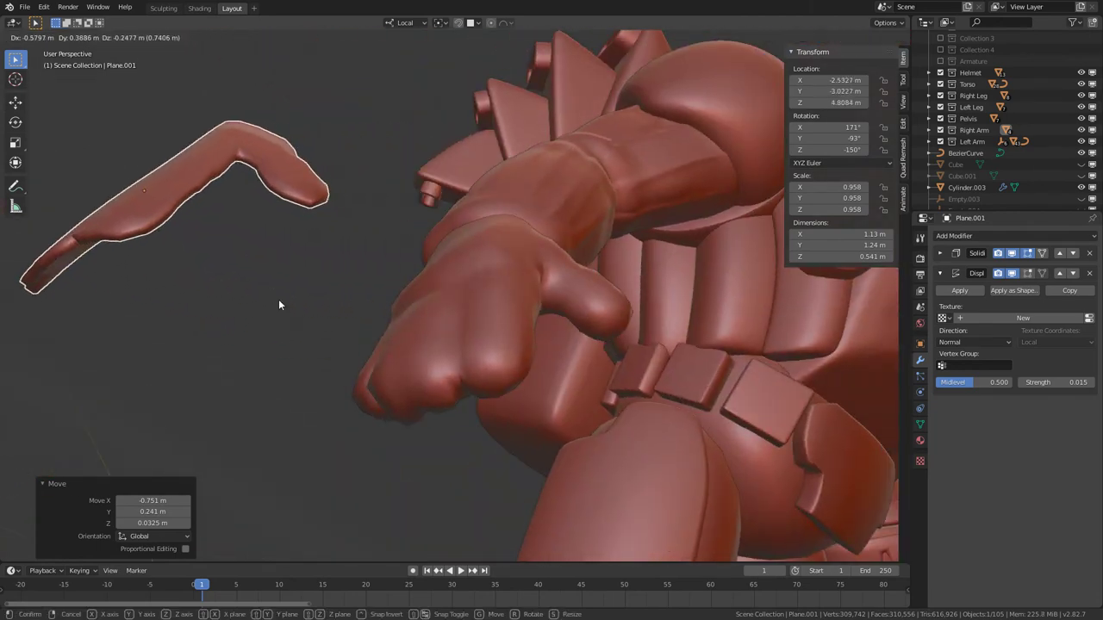
left_click(278, 299)
middle_click_drag(278, 299, 490, 272)
Add a 2 m plane mesh at the world origin
scroll(504, 311, "down", 4)
key("shift+a")
mouse_move(584, 351)
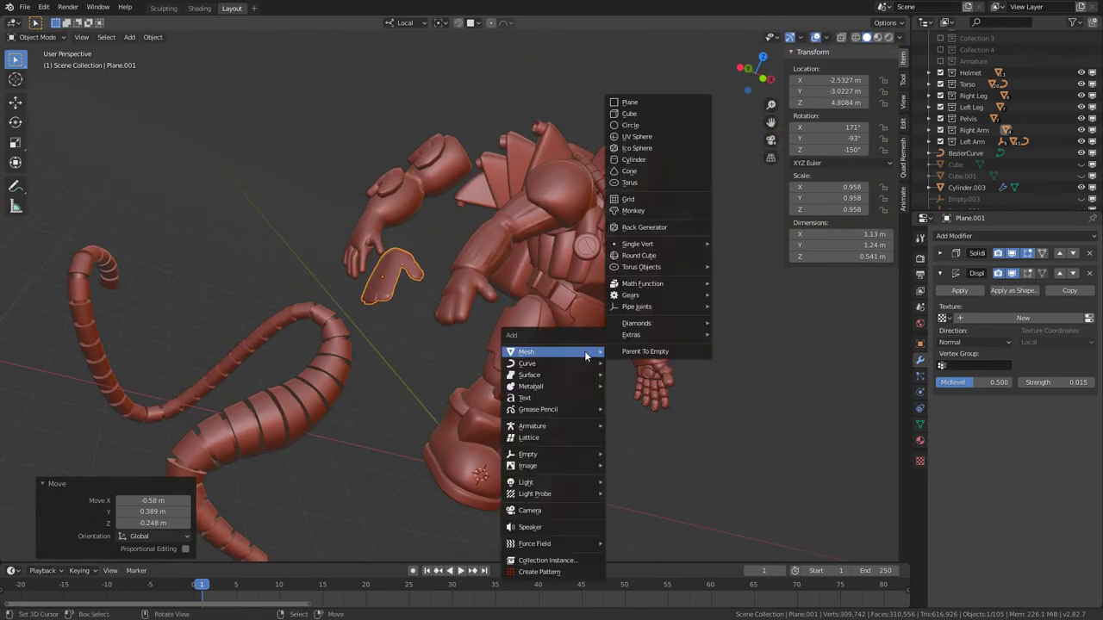
left_click(661, 107)
scroll(618, 311, "up", 3)
middle_click_drag(536, 290, 496, 264)
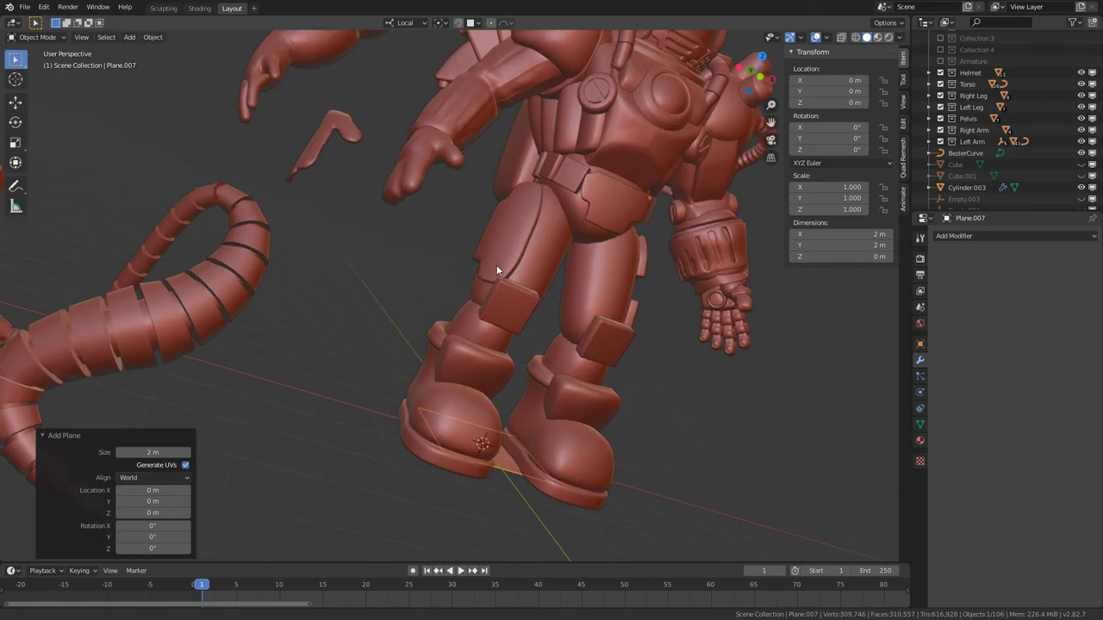
Bring the plane up to the figure's right hand, trackball-rotating it and finishing with a move of X -0.62 m, Y -1.86 m, Z 2.39 m
scroll(554, 312, "up", 2)
key("g")
left_click(438, 240)
middle_click_drag(437, 239, 522, 140)
key("r")
key("r")
left_click(410, 255)
key("g")
left_click(662, 54)
Rotate the plane in the view and with trackball rotation to follow the right hand's angle
middle_click_drag(516, 212, 487, 256)
key("r")
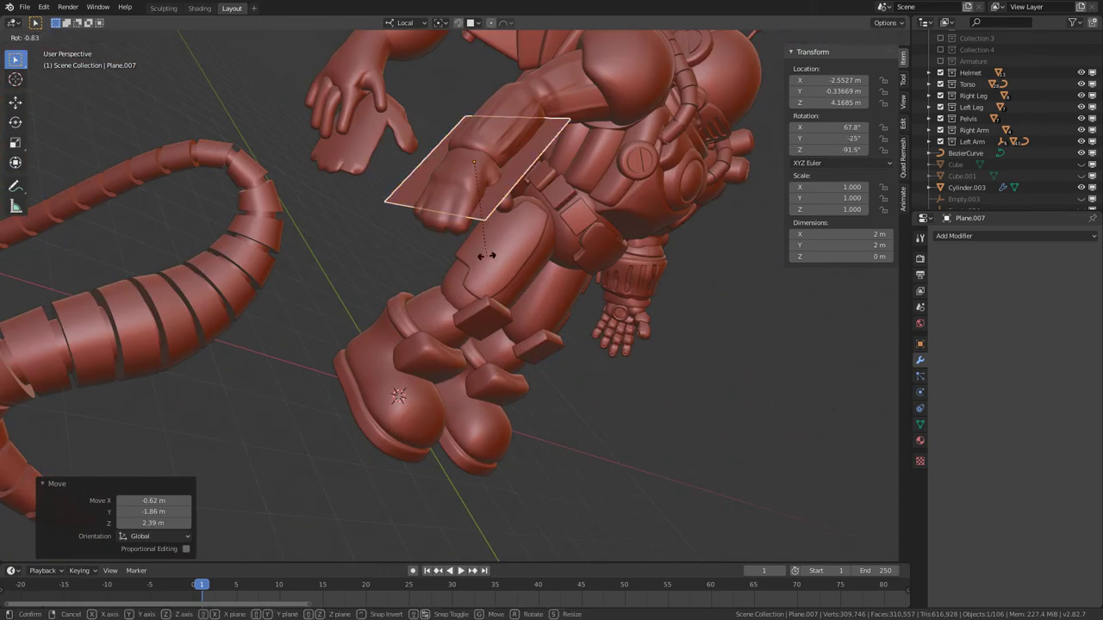
left_click(517, 263)
key("r")
key("r")
left_click(457, 215)
Move the plane to about X -2.95 m, Y -0.54 m, Z 3.59 m and trackball-rotate it -18.3°
middle_click_drag(457, 216, 434, 254)
key("g")
left_click(466, 235)
key("r")
key("r")
left_click(444, 232)
scroll(476, 145, "up", 5)
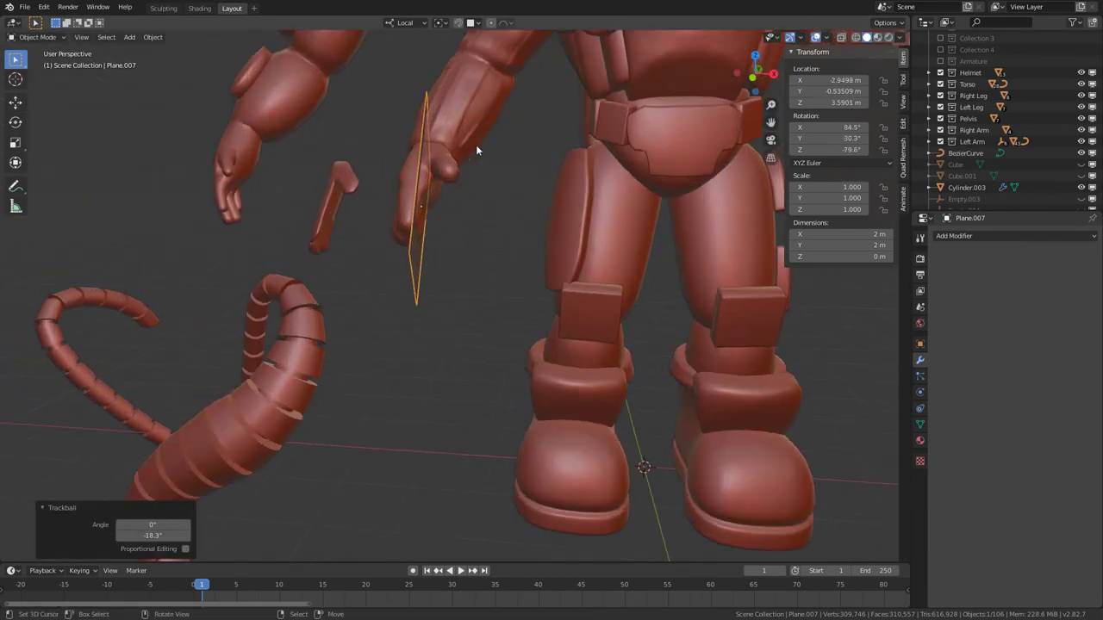
Rotate the plane from two viewpoints to align it with the hand, ending with a -5.9° view rotation
key("r")
left_click(522, 353)
middle_click_drag(522, 353, 742, 372)
scroll(539, 347, "up", 3)
key("r")
left_click(678, 360)
Move the plane closer against the right hand and refine its tilt with view rotations of -1.22° and -4.43°
middle_click_drag(574, 307, 577, 391)
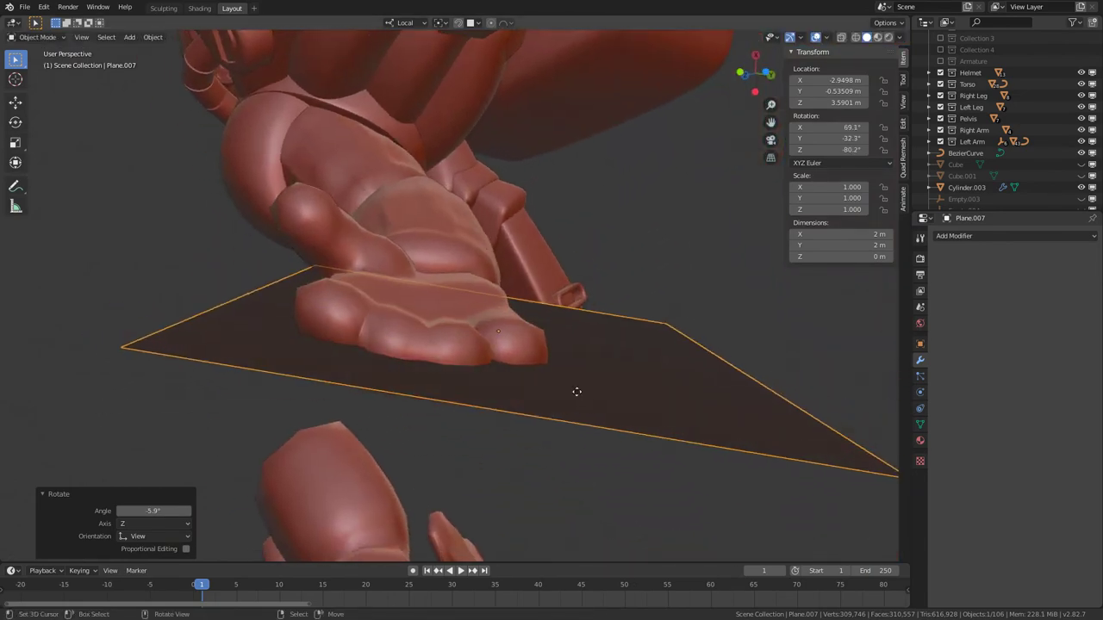
key("g")
left_click(497, 364)
middle_click_drag(497, 363, 483, 285)
key("r")
left_click(468, 267)
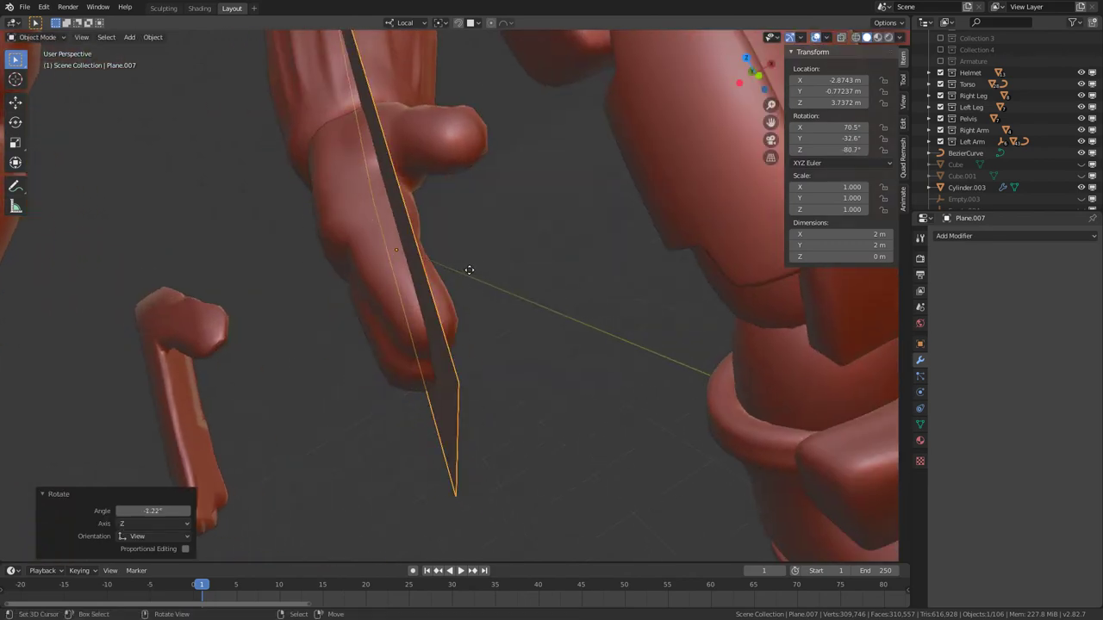
key("r")
left_click(428, 317)
middle_click_drag(429, 318, 603, 317)
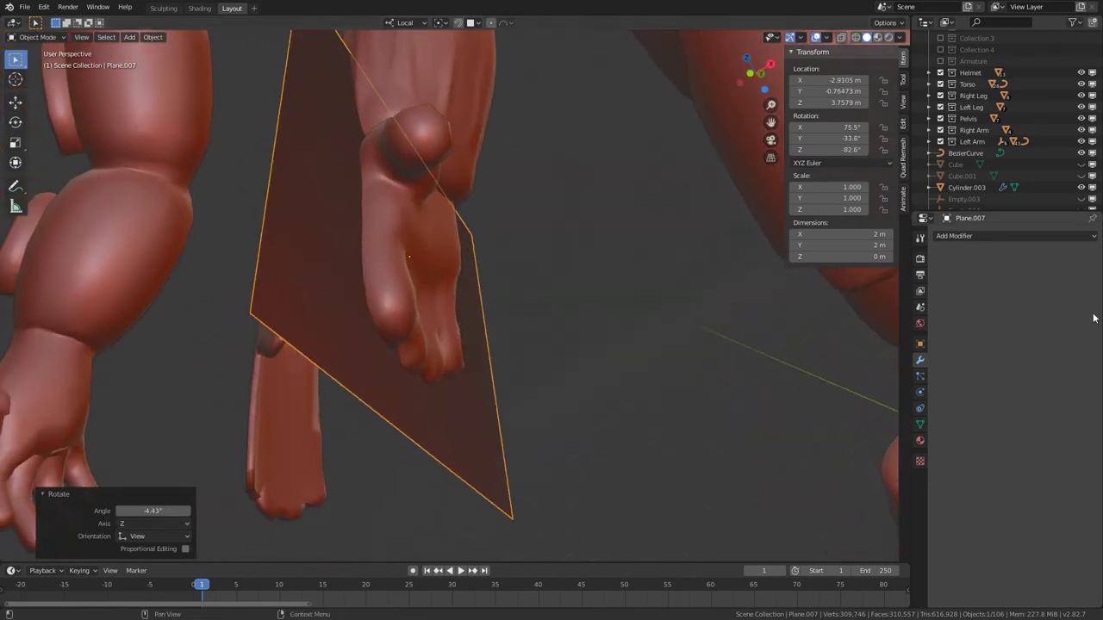
Add a Boolean modifier to the plane with the right hand as its object and set the operation to Intersect
left_click(964, 238)
left_click(849, 275)
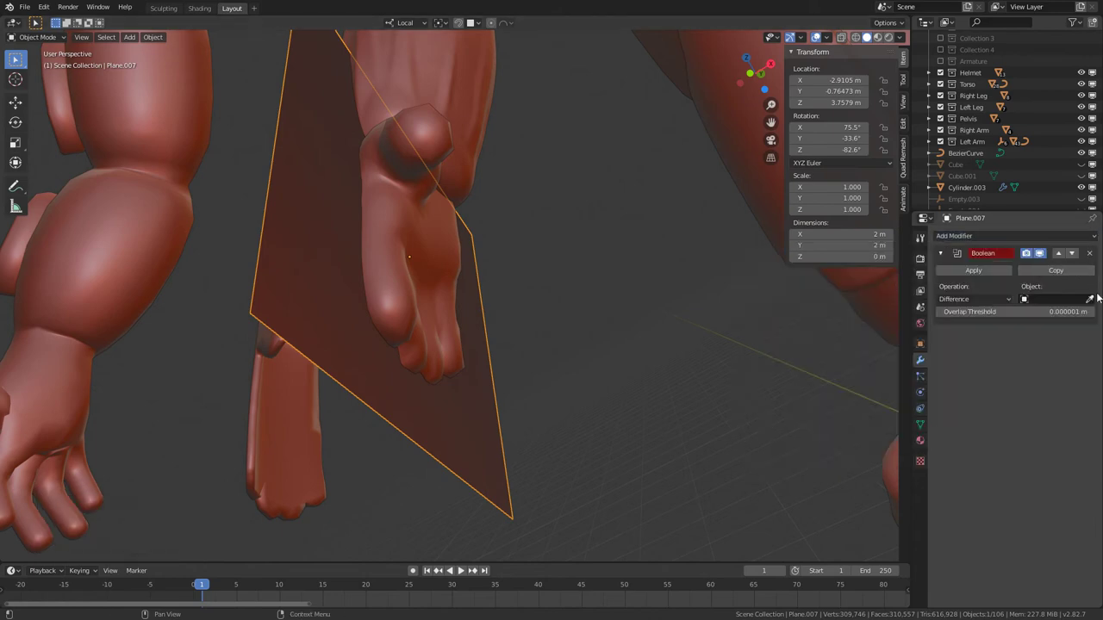
left_click(429, 247)
middle_click_drag(276, 379, 394, 181)
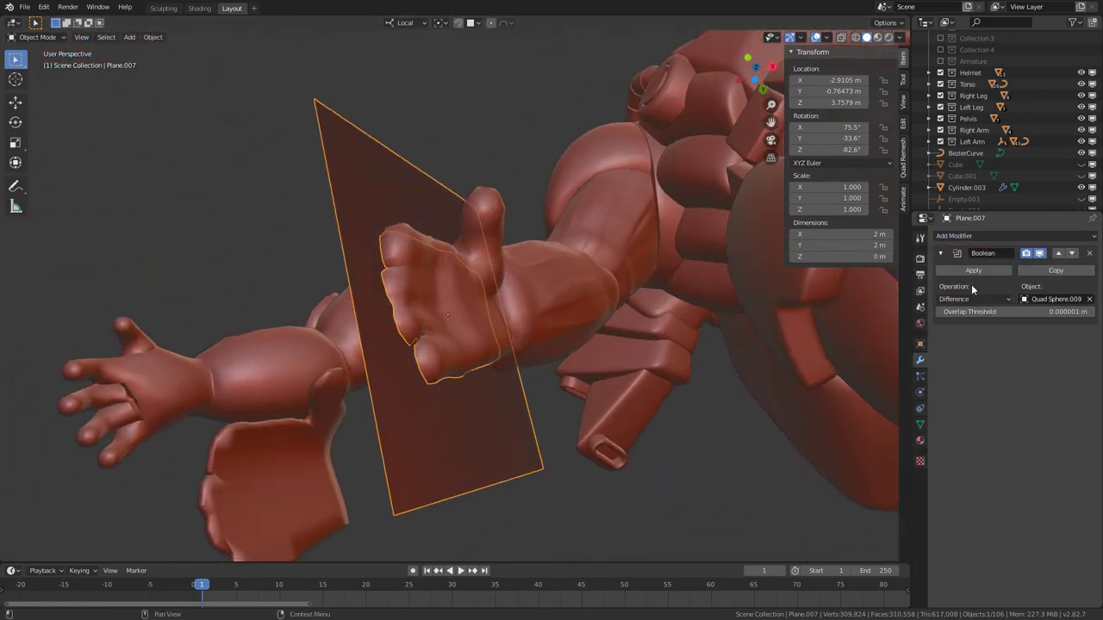
left_click(941, 299)
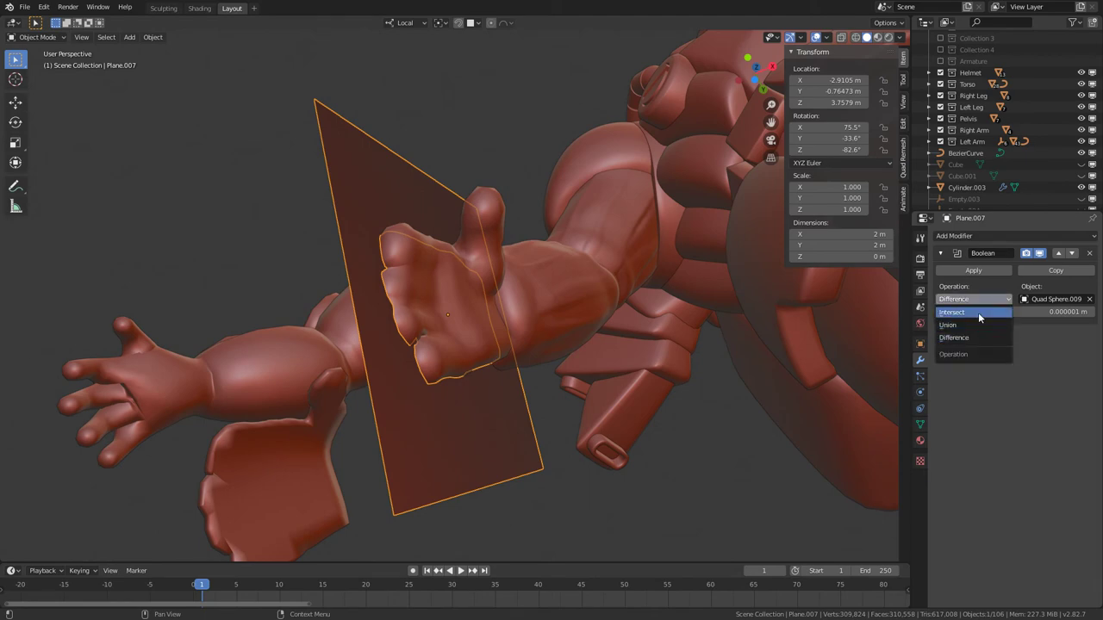
left_click(978, 312)
Add a Solidify modifier to the hand-shaped plane with thickness 0.018 m and offset 0
middle_click_drag(759, 285, 459, 331)
scroll(458, 331, "up", 3)
left_click(1026, 237)
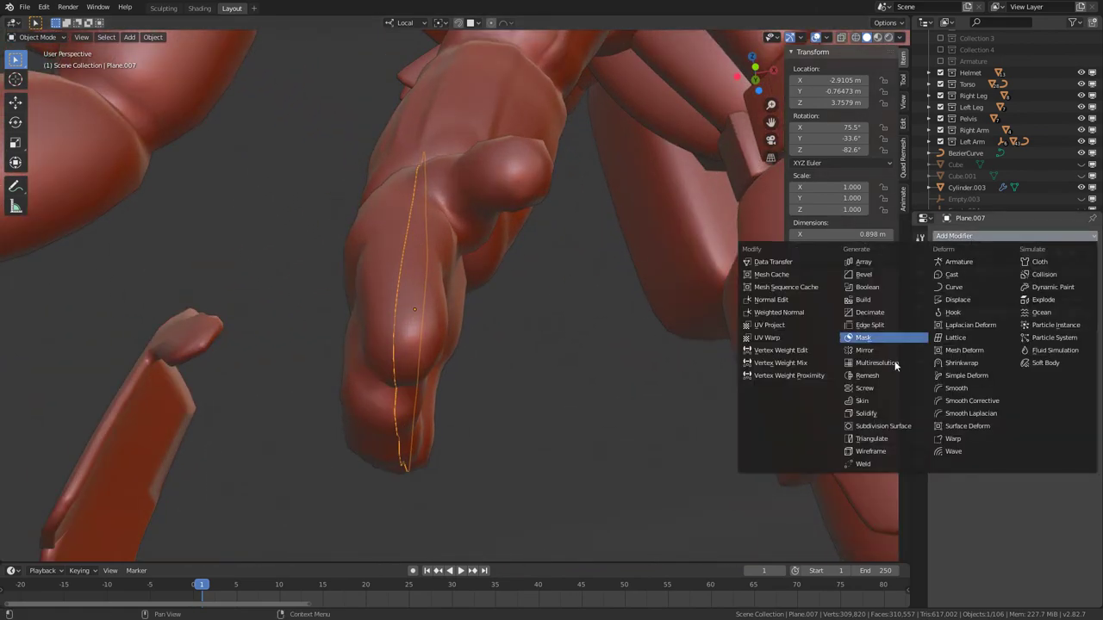
left_click(877, 413)
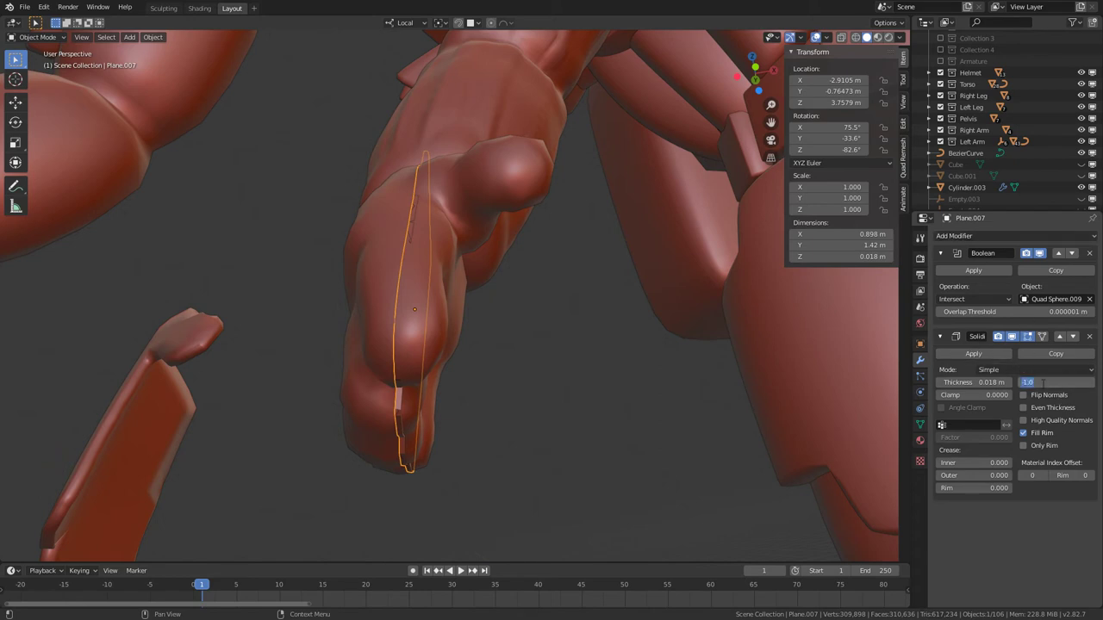
key("Return")
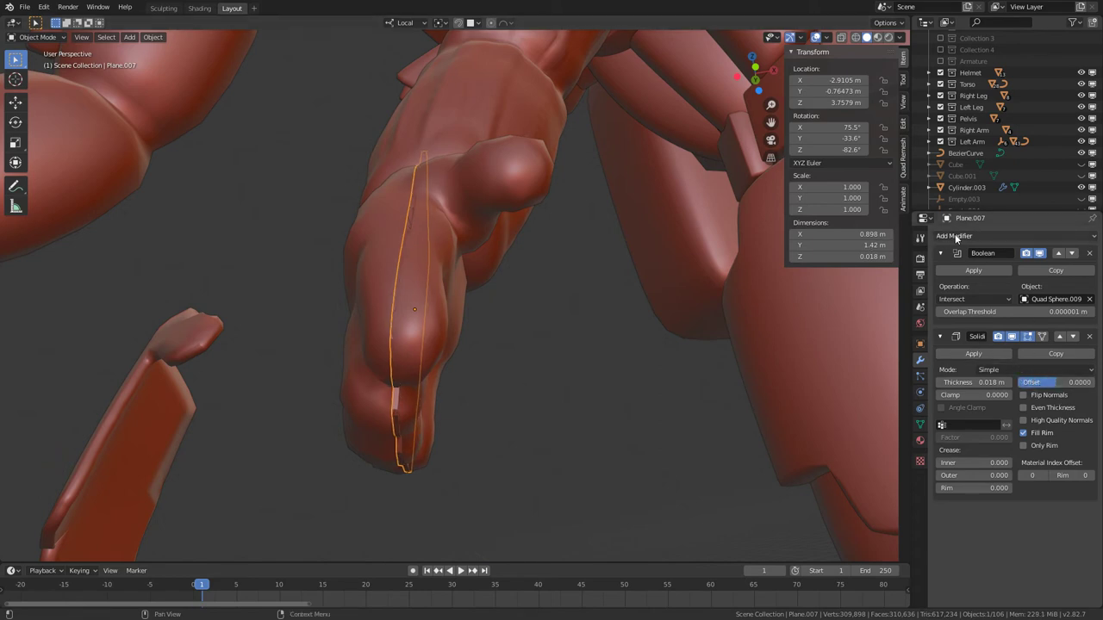
Add a Displace modifier to the hand plate and lower its strength so the plate extends only slightly beyond the hand
left_click(954, 235)
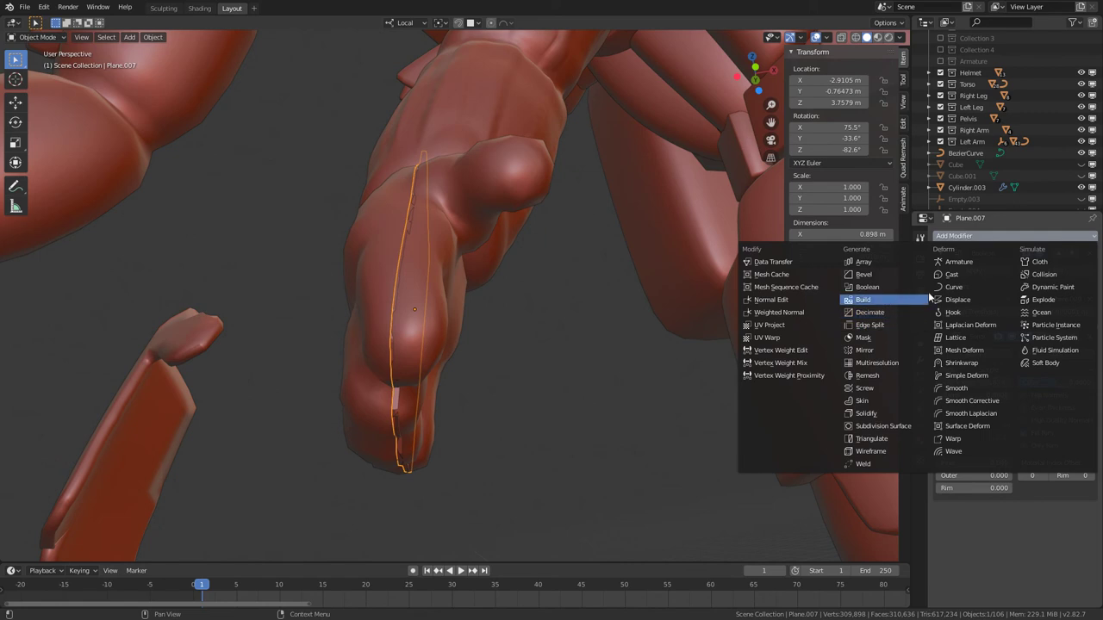
left_click(974, 299)
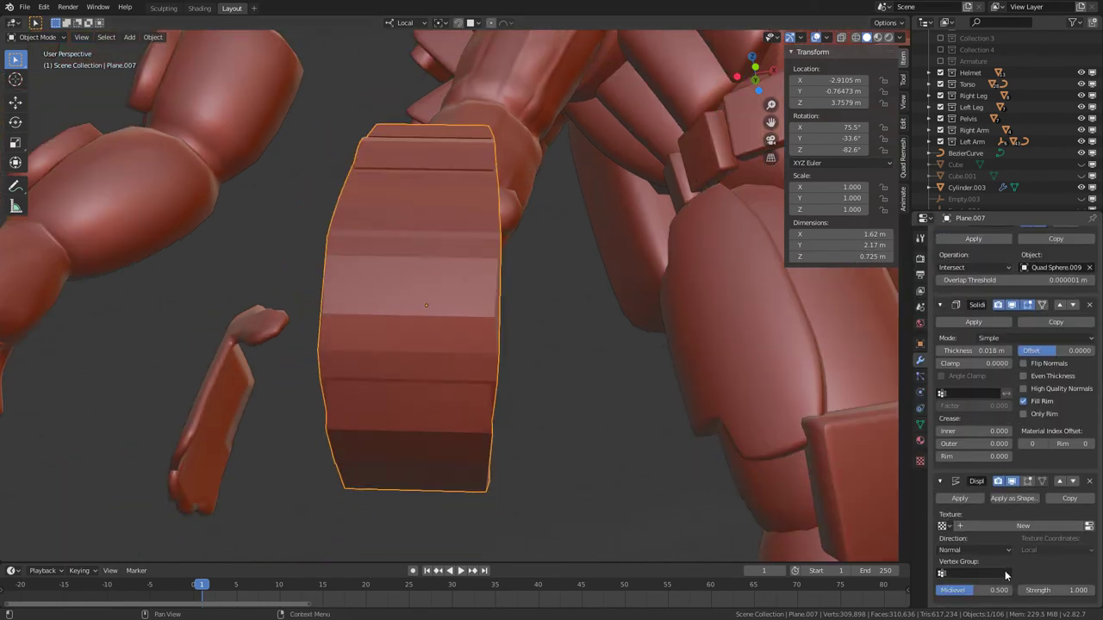
left_click_drag(1056, 591, 991, 590)
Examine from several angles how the hand plate sits around the right hand's edge
middle_click_drag(655, 258, 446, 240)
middle_click_drag(447, 309, 463, 287)
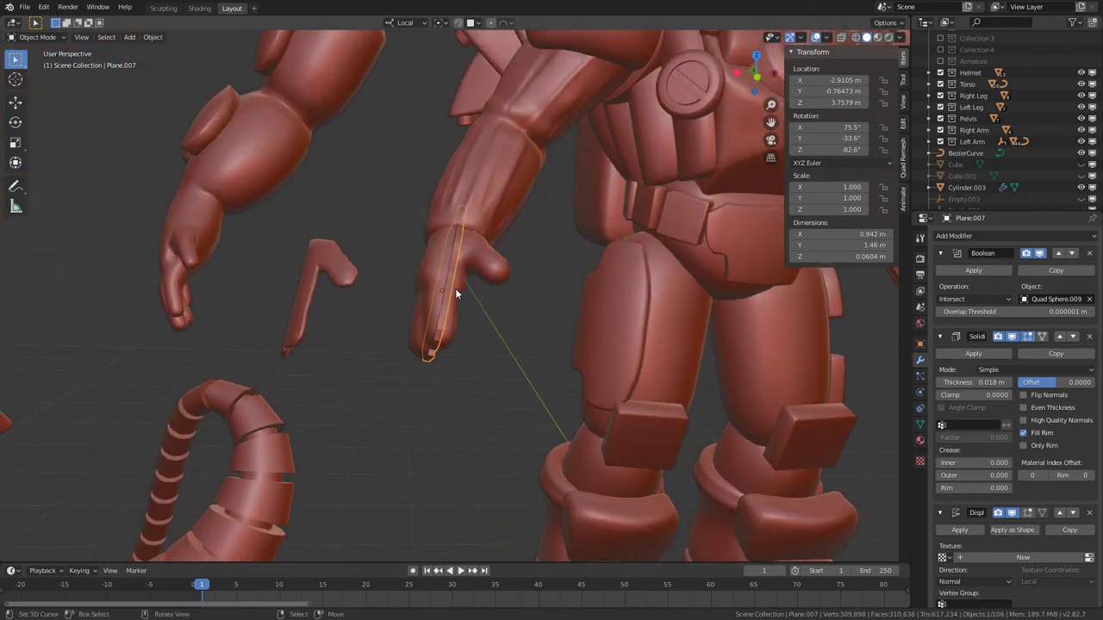
scroll(443, 342, "up", 5)
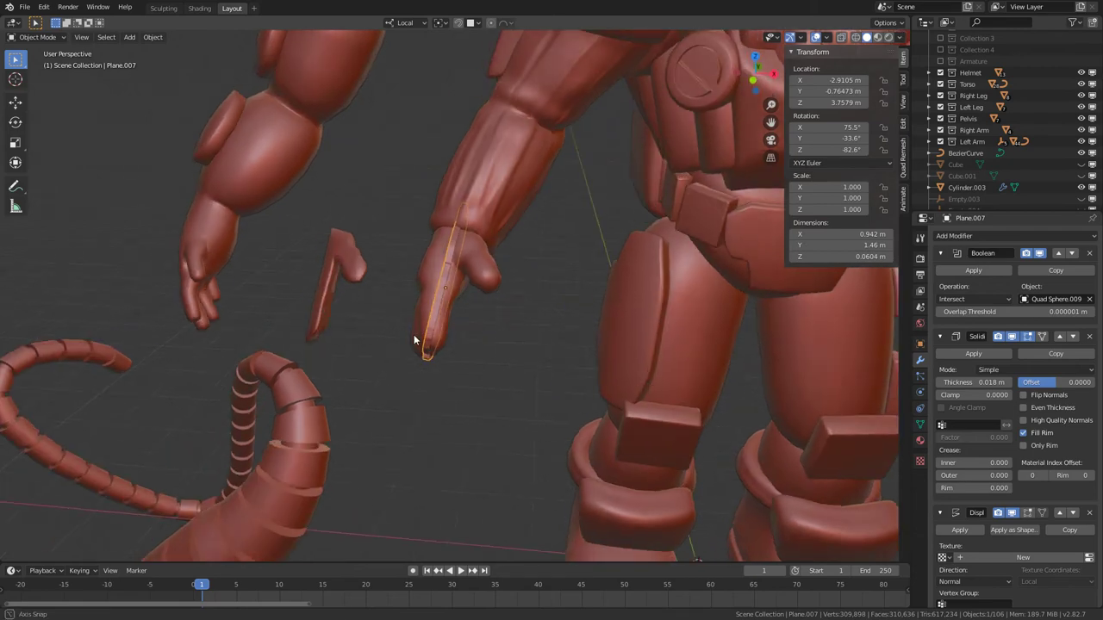
middle_click_drag(443, 342, 469, 206)
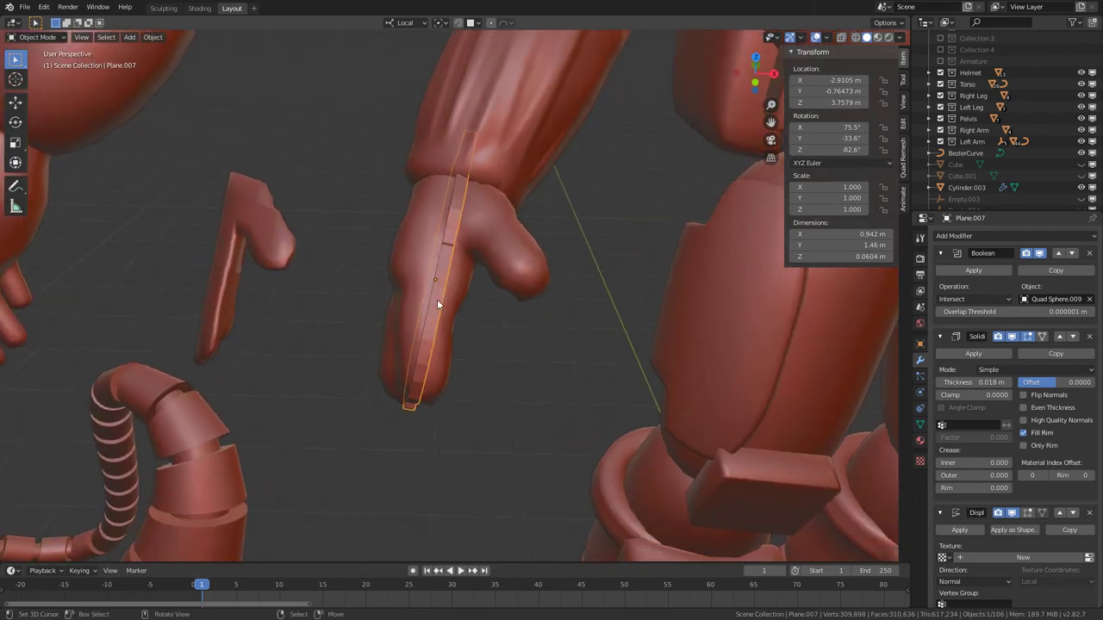
middle_click_drag(437, 299, 224, 282)
right_click(312, 287)
scroll(405, 280, "up", 4)
middle_click_drag(405, 280, 510, 227)
left_click(429, 250)
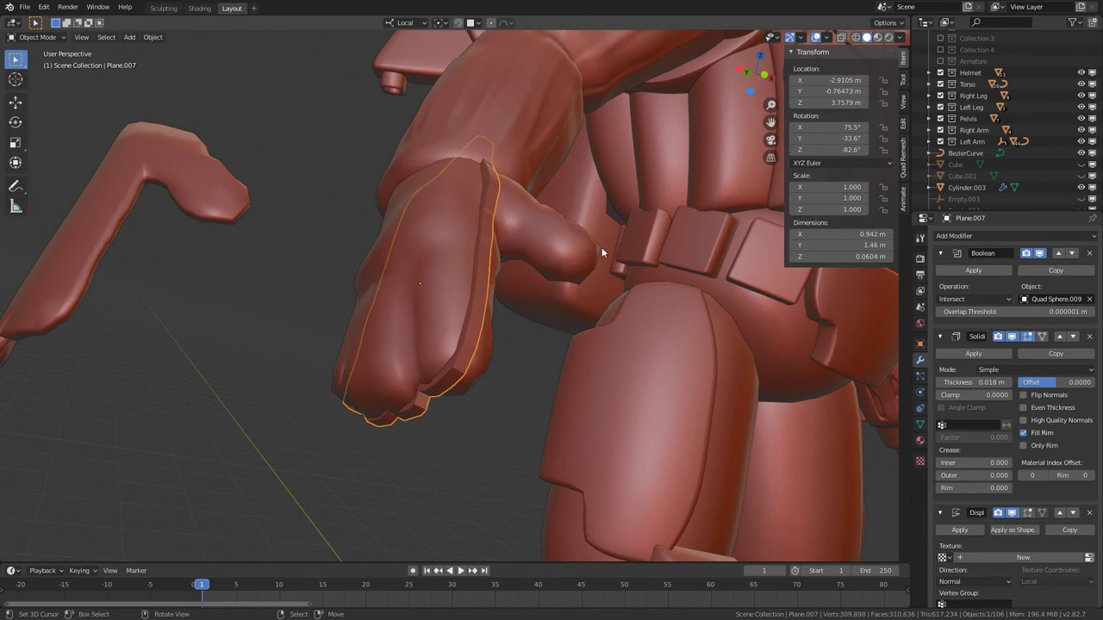
Look at the cylindrical vents on the figure's left shoulder and select the front one
scroll(601, 247, "down", 3)
middle_click_drag(595, 273, 586, 345)
scroll(531, 335, "down", 5)
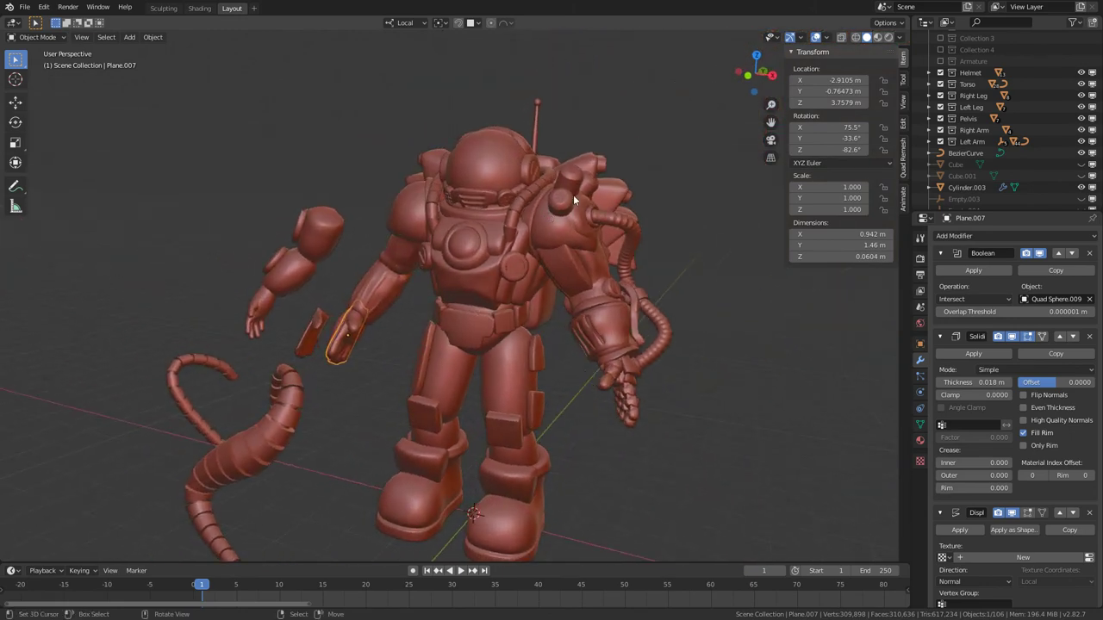
middle_click_drag(573, 195, 668, 277)
right_click(484, 231)
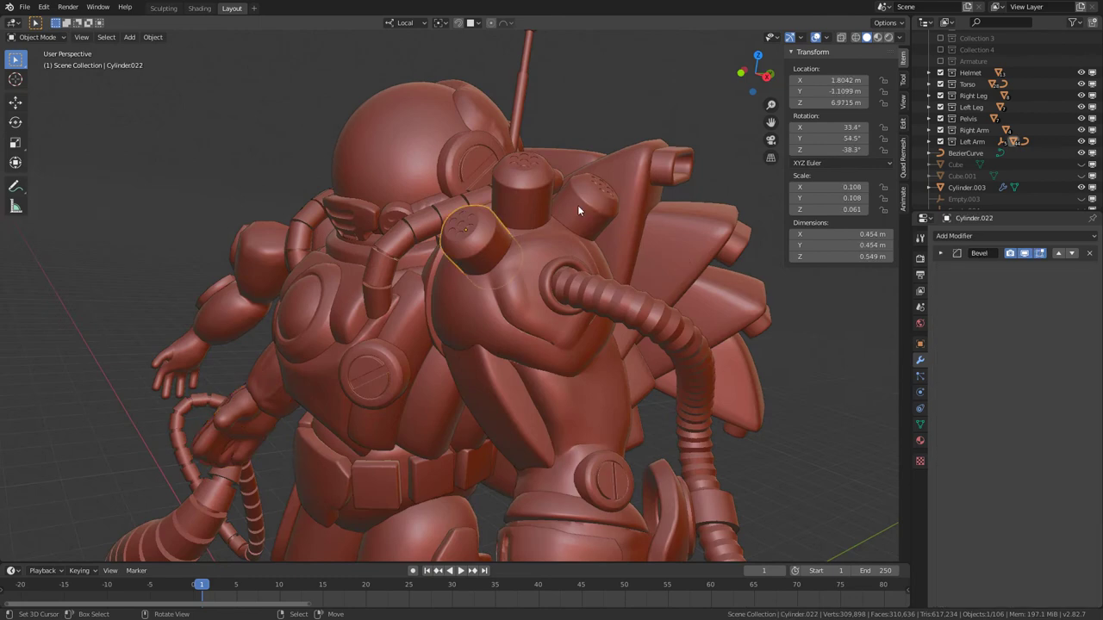
Add a 32-vertex cylinder with 1 m radius and 2 m depth at the origin and open its mesh for editing
middle_click_drag(561, 200, 492, 283)
key("shift+a")
mouse_move(494, 283)
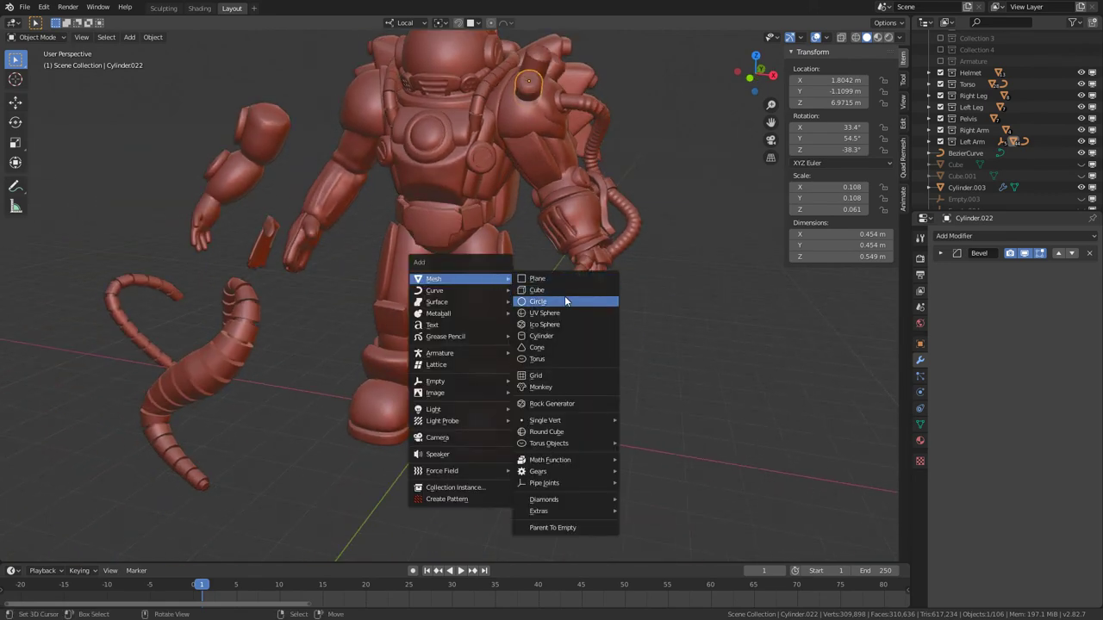
left_click(551, 336)
middle_click_drag(551, 335, 528, 402)
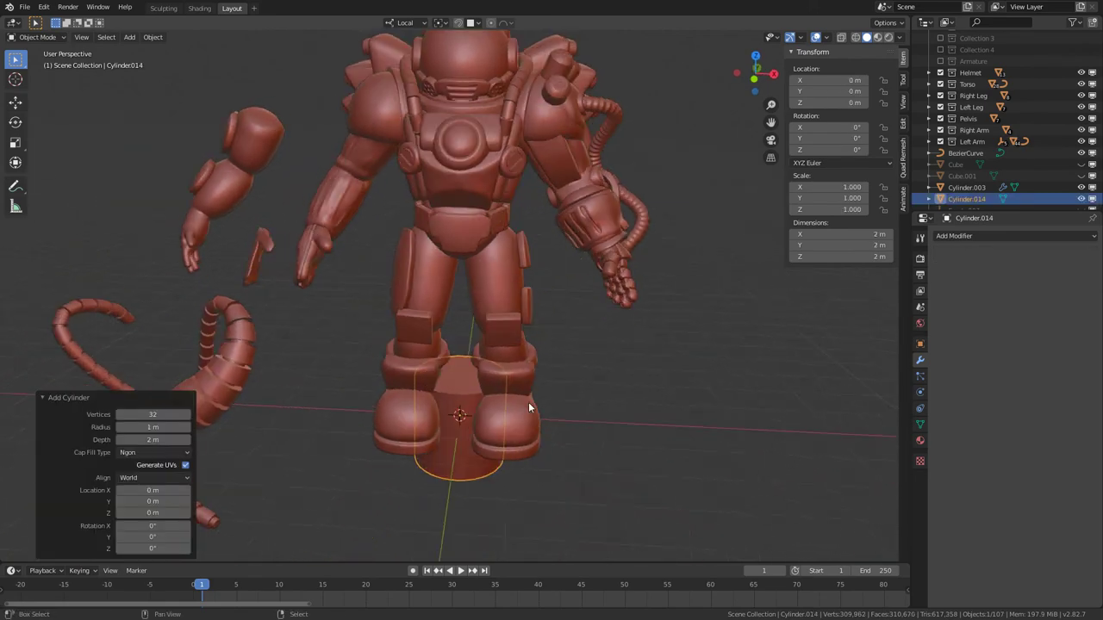
scroll(509, 362, "up", 5)
key("Tab")
scroll(466, 328, "up", 4)
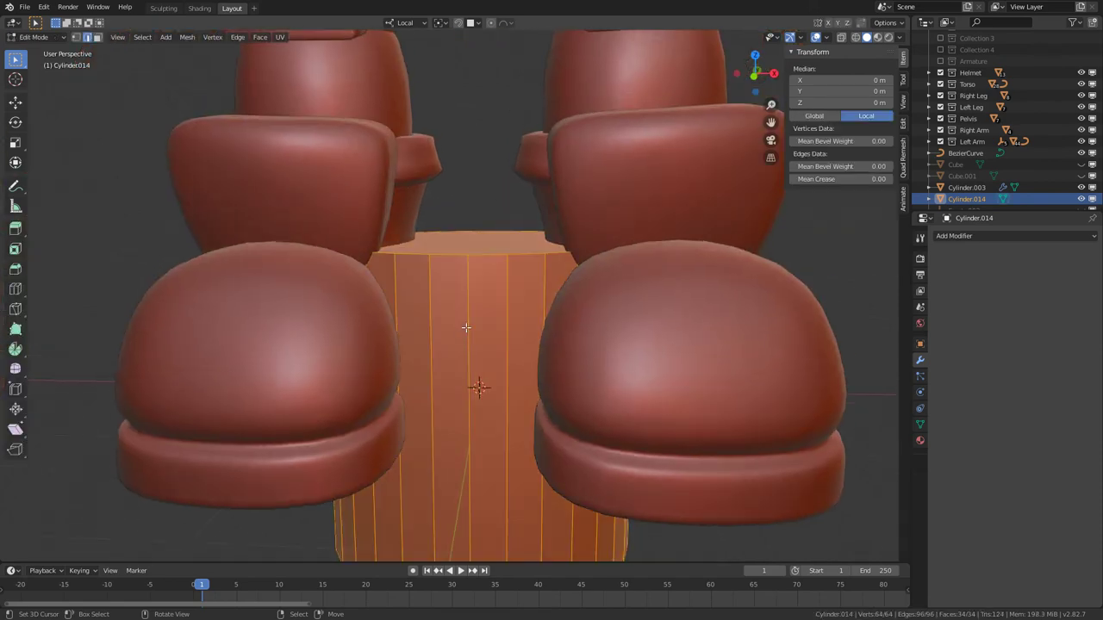
Poke the cylinder's top and bottom cap faces to divide them into triangles around a centre vertex
left_click(467, 328)
scroll(466, 327, "down", 4)
scroll(465, 337, "up", 1)
middle_click_drag(466, 369, 445, 241)
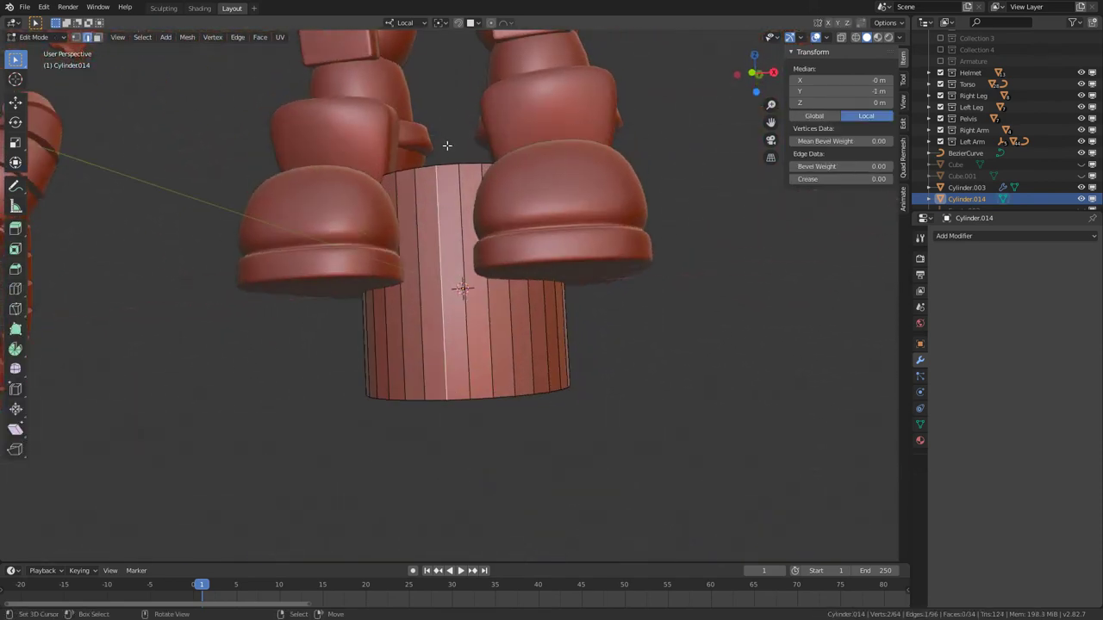
middle_click_drag(446, 146, 483, 216)
key("alt+a")
left_click(452, 274)
left_click(453, 295, "shift")
key("ctrl+f")
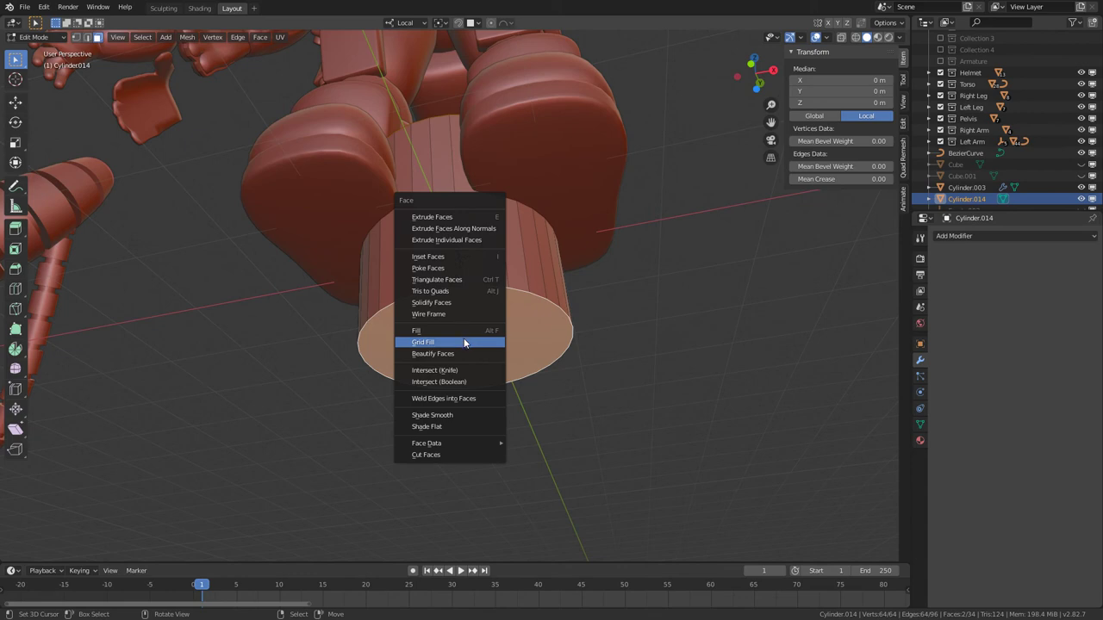
left_click(455, 268)
Isolate one edge profile running from cap centre to cap centre down the front, and delete the rest of the cylinder
key("2")
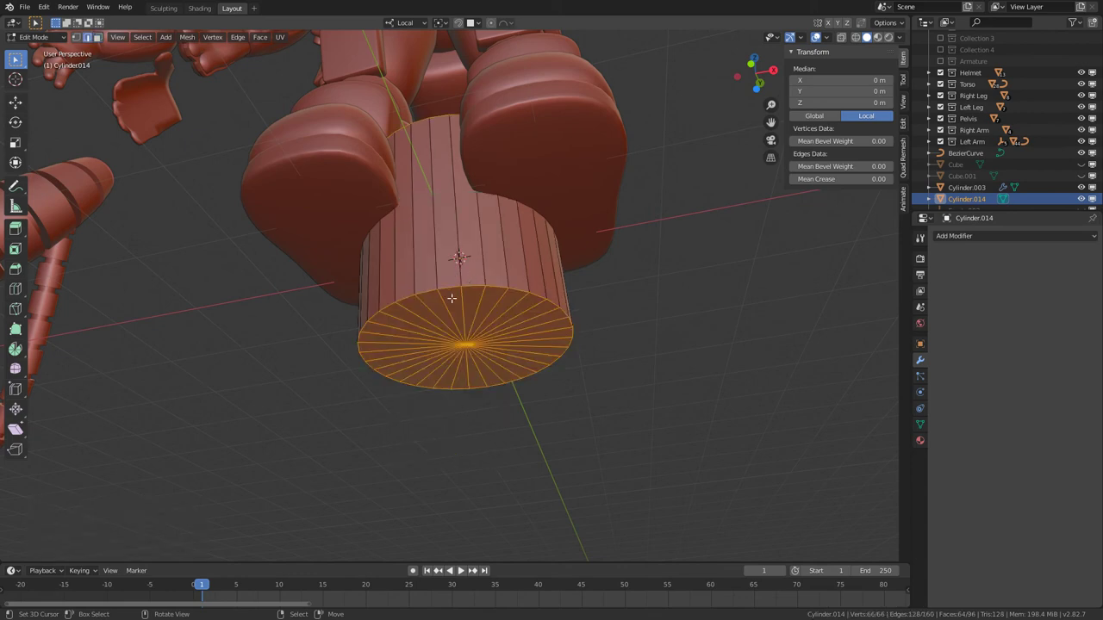
left_click(442, 298, "alt")
middle_click_drag(443, 160, 454, 261)
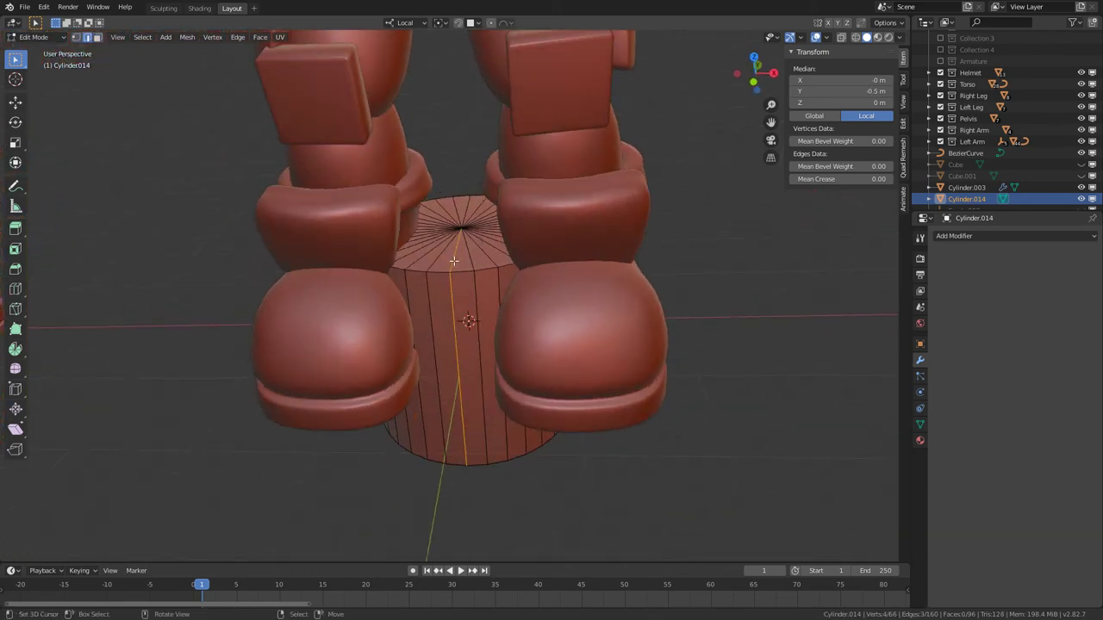
key("g")
right_click(447, 351)
key("ctrl+i")
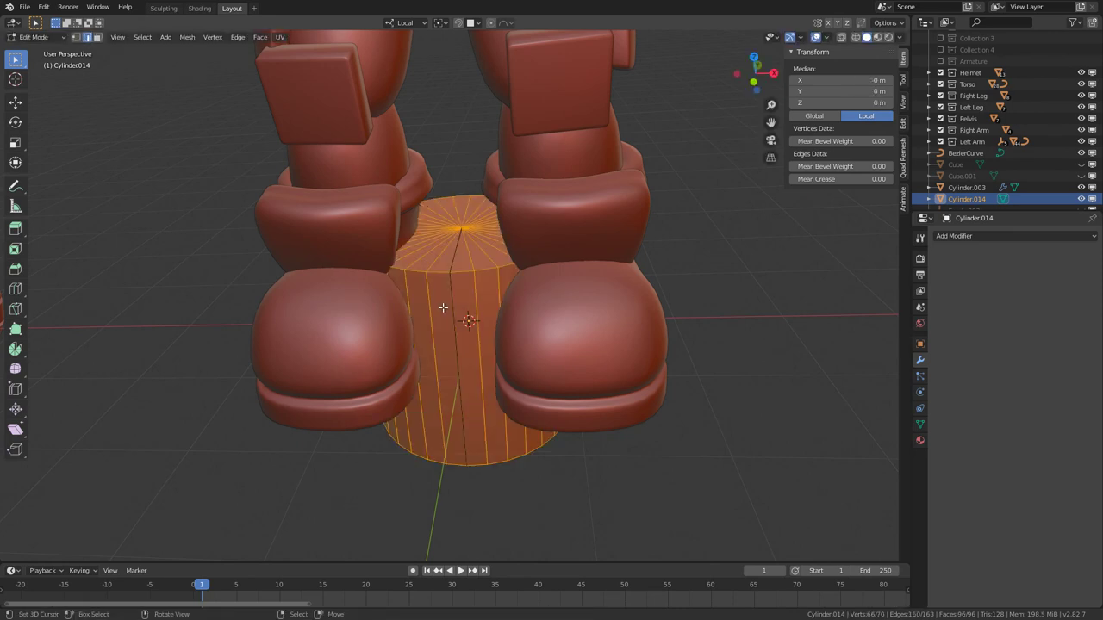
key("x")
left_click(443, 308)
key("a")
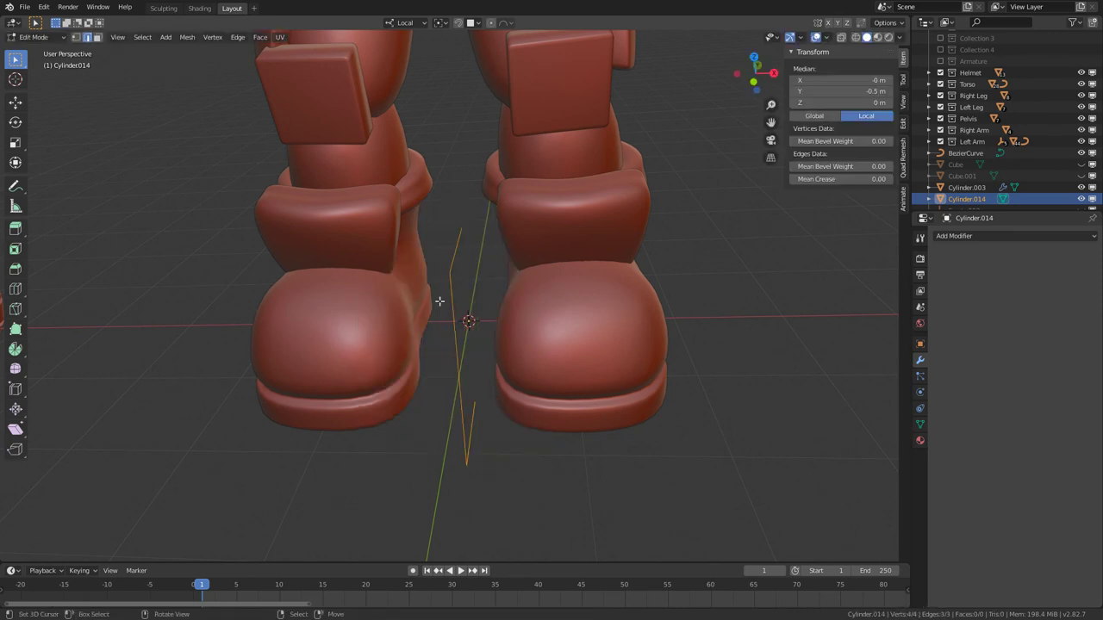
Delete the bottom centre vertex of the profile
middle_click_drag(440, 302, 477, 247)
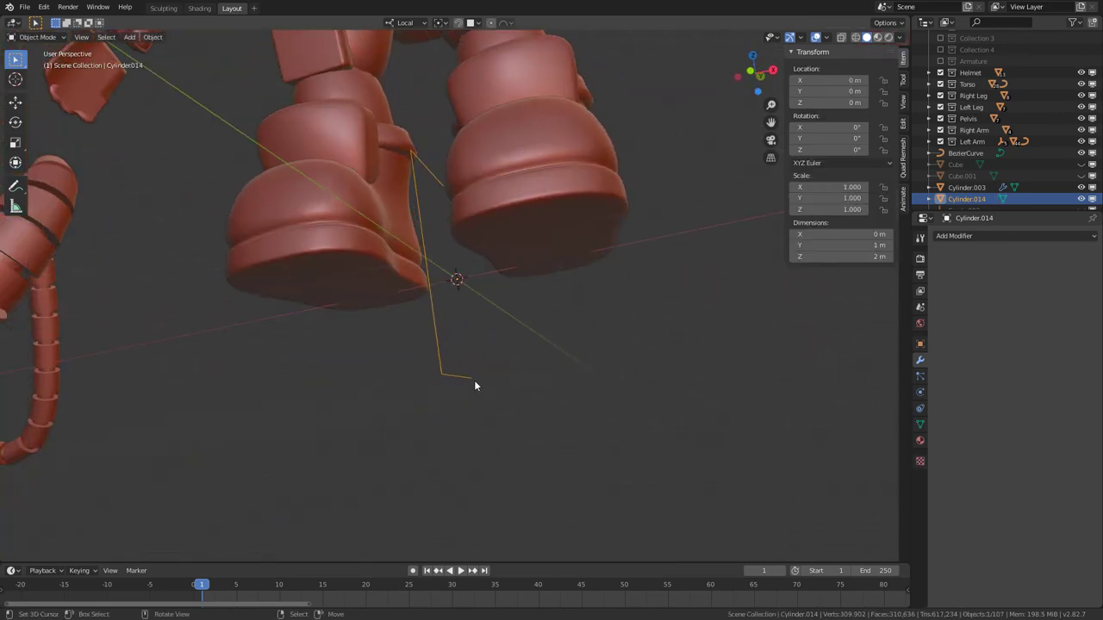
middle_click_drag(468, 340, 468, 380)
key("x")
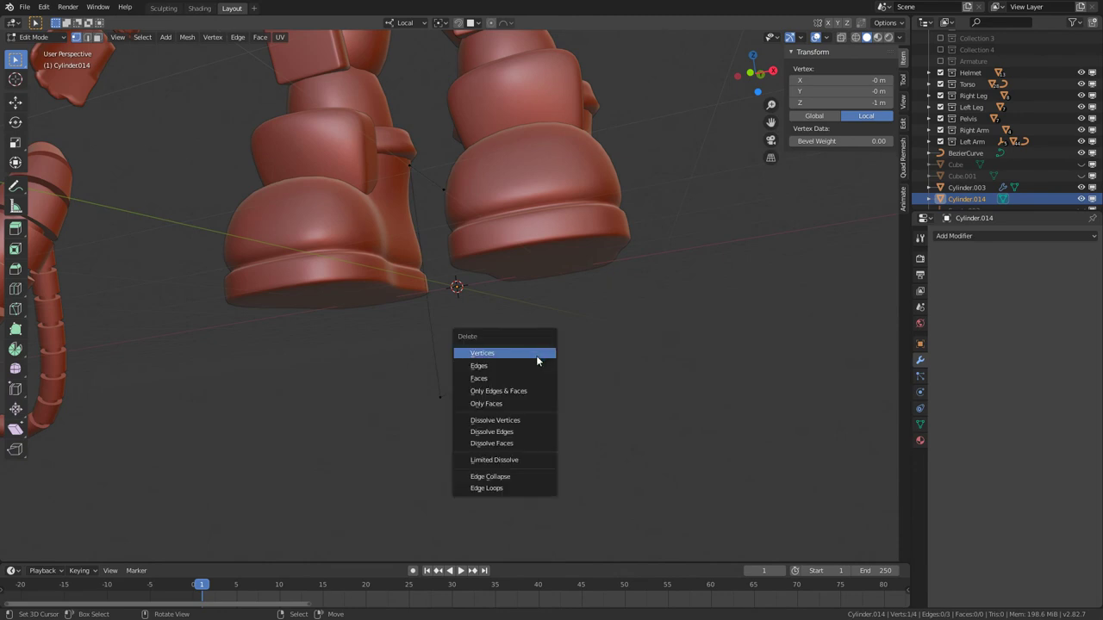
left_click(536, 355)
Slide the profile's lower vertex up along its edge by a factor of 0.422 and leave mesh editing
middle_click_drag(481, 285, 477, 319)
right_click(437, 412)
key("g")
key("g")
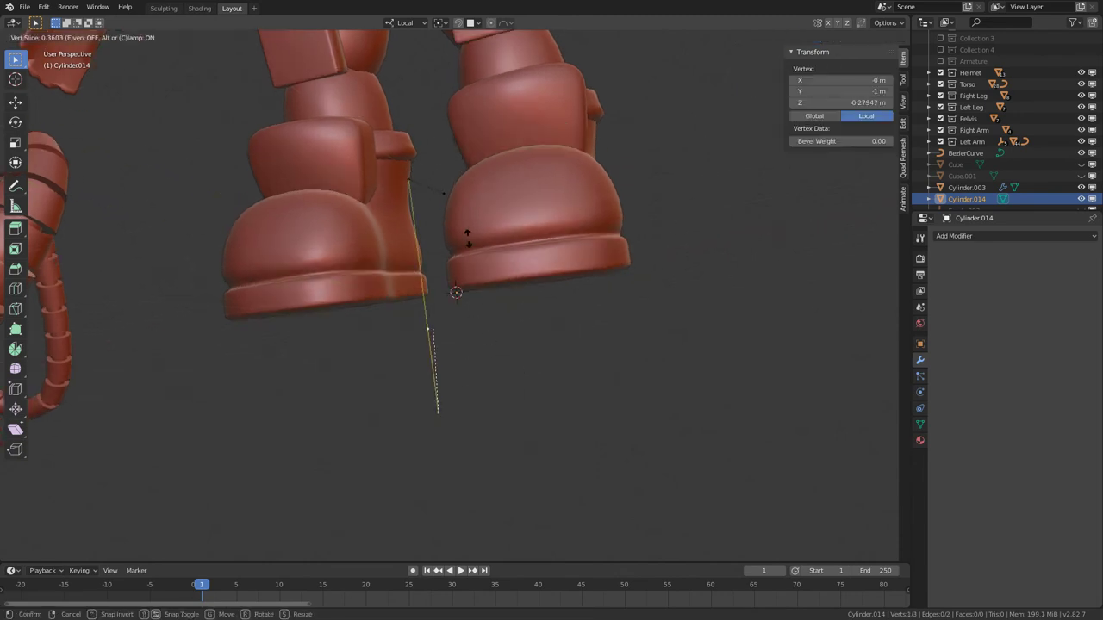
left_click(443, 246)
scroll(447, 305, "up", 3)
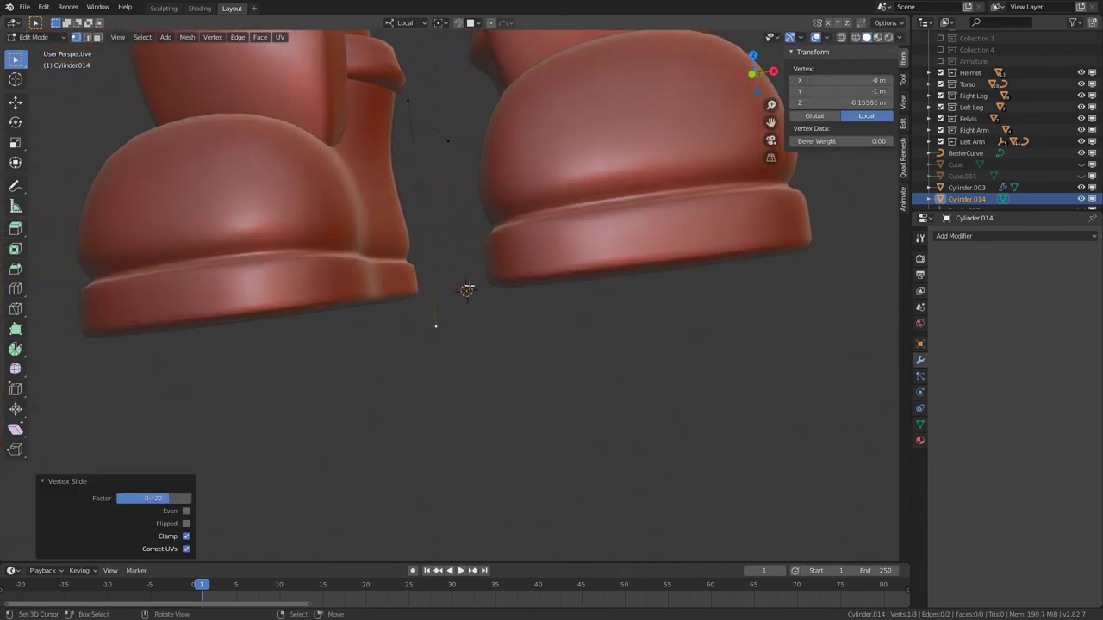
scroll(501, 266, "down", 6)
key("Tab")
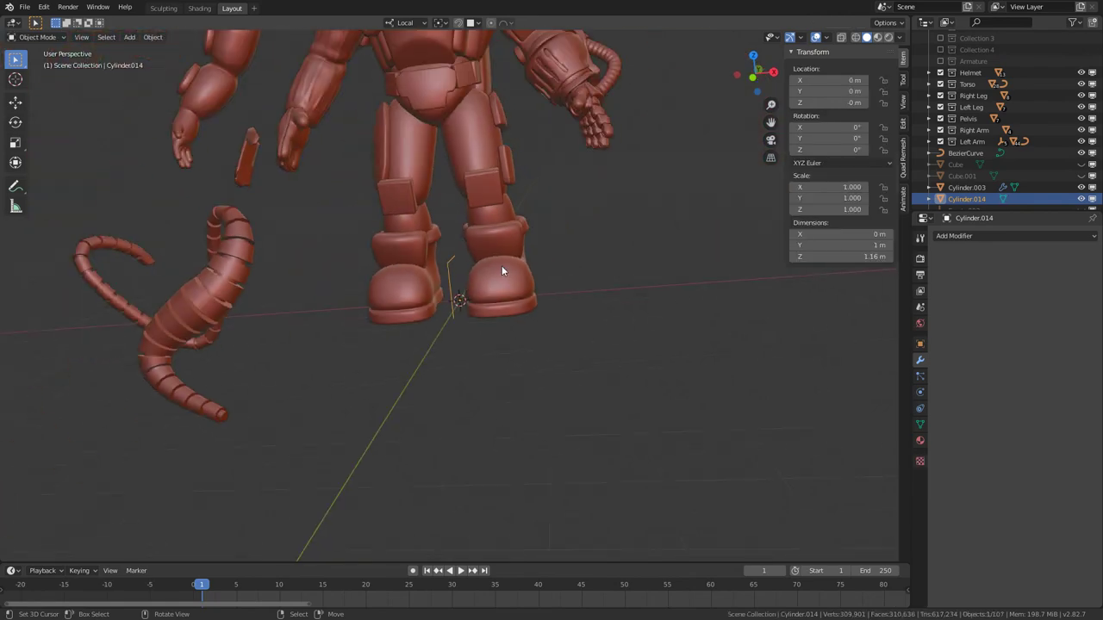
Move the profile beside the figure to about X 3.945 m, Y -1.075 m, Z 0.385 m
scroll(501, 265, "up", 3)
key("g")
left_click(590, 247)
key("KP_Decimal")
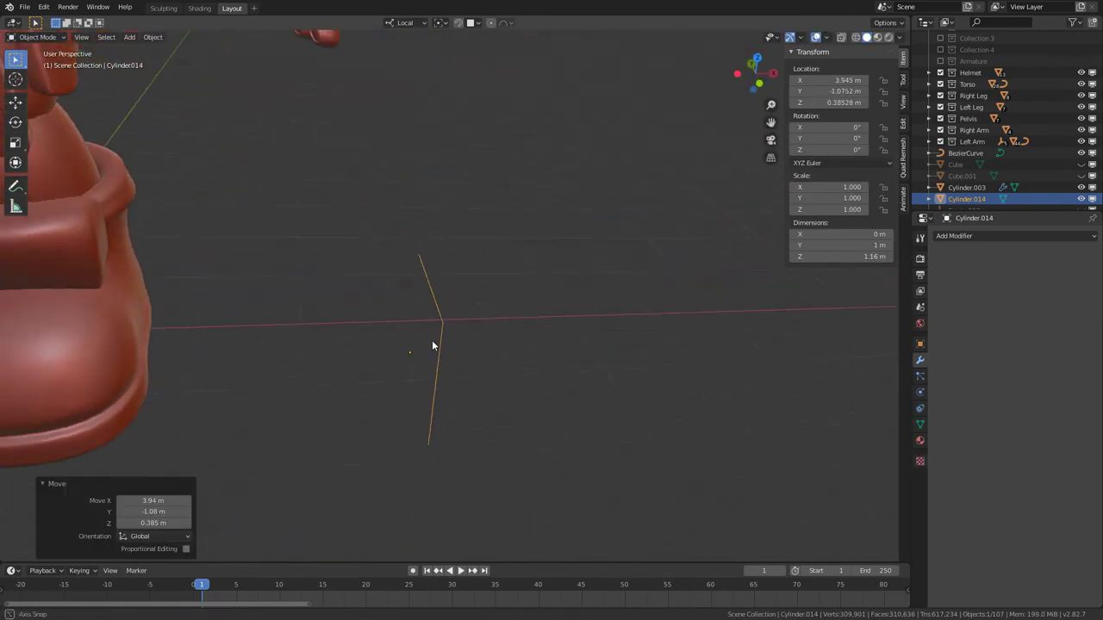
Add a Screw modifier that revolves the profile 360° around Z in 16 steps, with Calc Order enabled
left_click(947, 236)
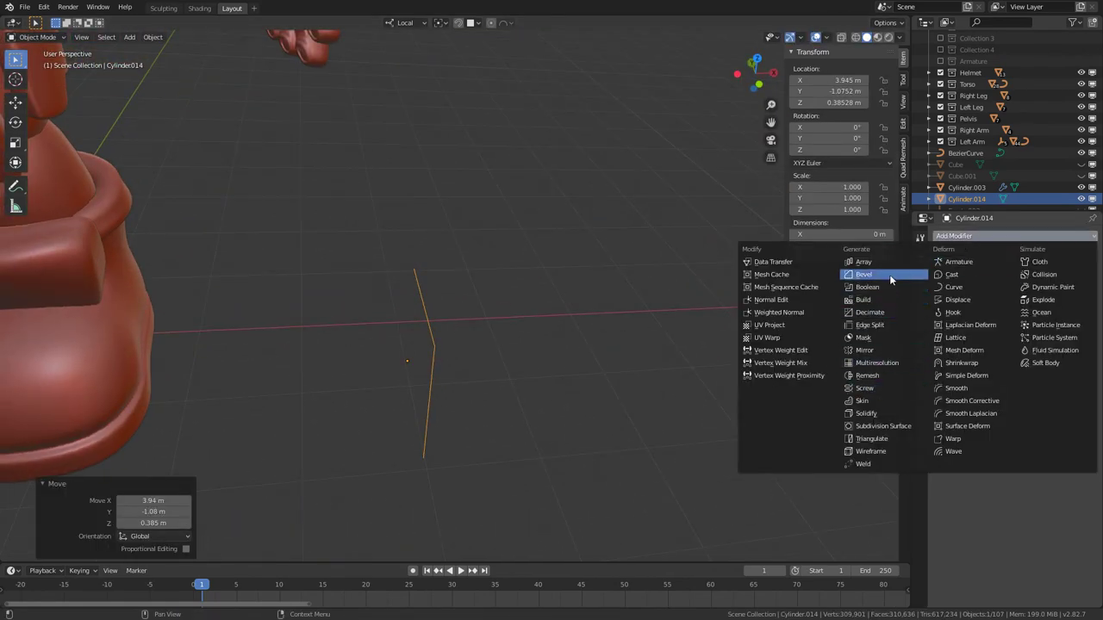
left_click(876, 386)
middle_click_drag(460, 307, 386, 295)
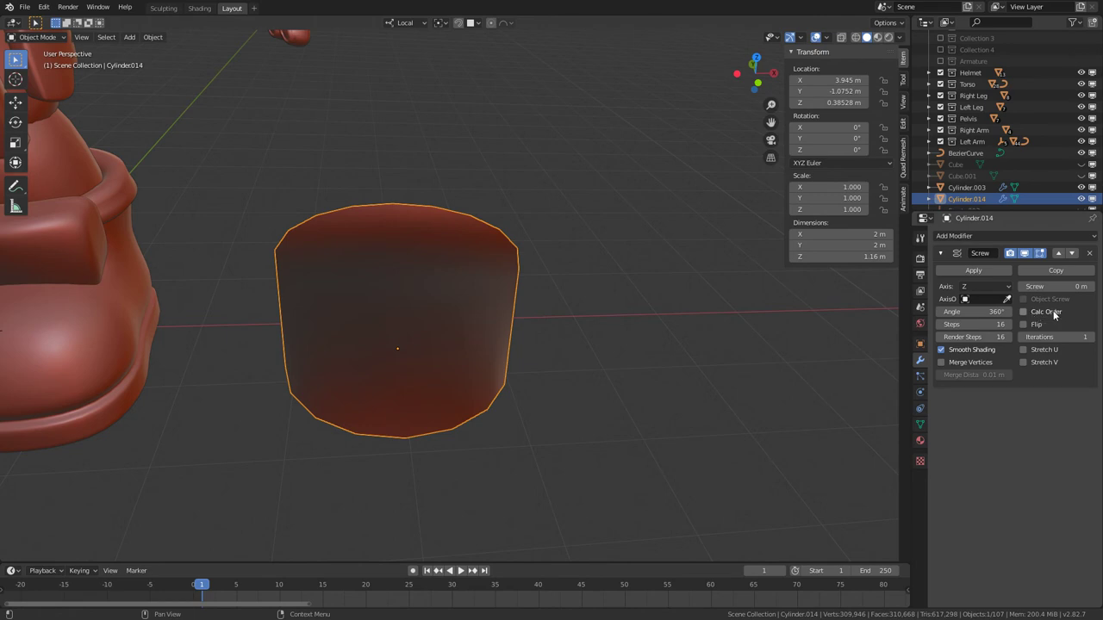
mouse_move(595, 341)
middle_mouse_down()
mouse_move(540, 335)
mouse_move(457, 219)
mouse_move(517, 302)
mouse_move(422, 374)
mouse_move(488, 233)
mouse_move(526, 242)
mouse_move(420, 326)
middle_mouse_up()
Enable Auto Smooth at 30° for the revolved mesh and turn on Flip in its Screw modifier
left_click(919, 424)
left_click(953, 415)
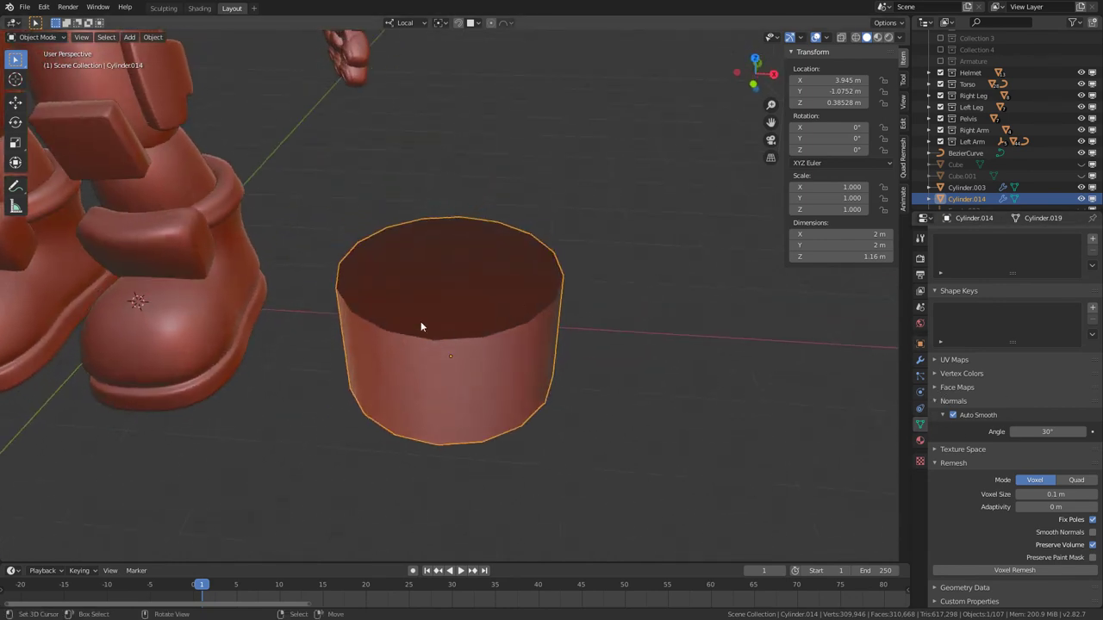
left_click(926, 362)
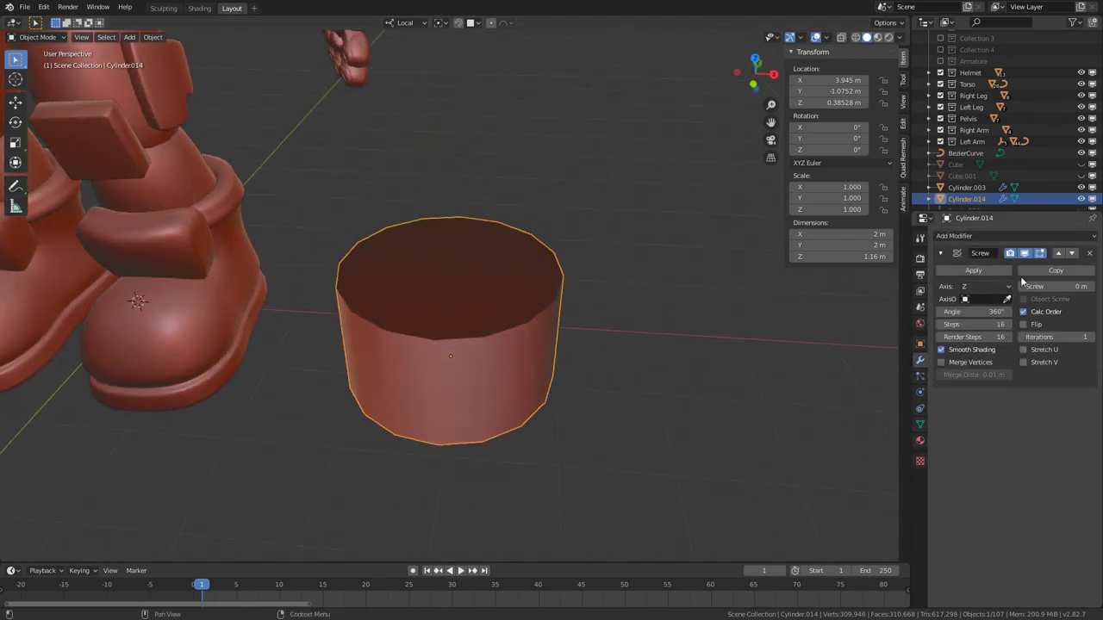
left_click(1024, 325)
middle_click_drag(469, 317, 644, 327)
middle_click_drag(485, 350, 550, 312)
middle_click_drag(480, 178, 554, 394)
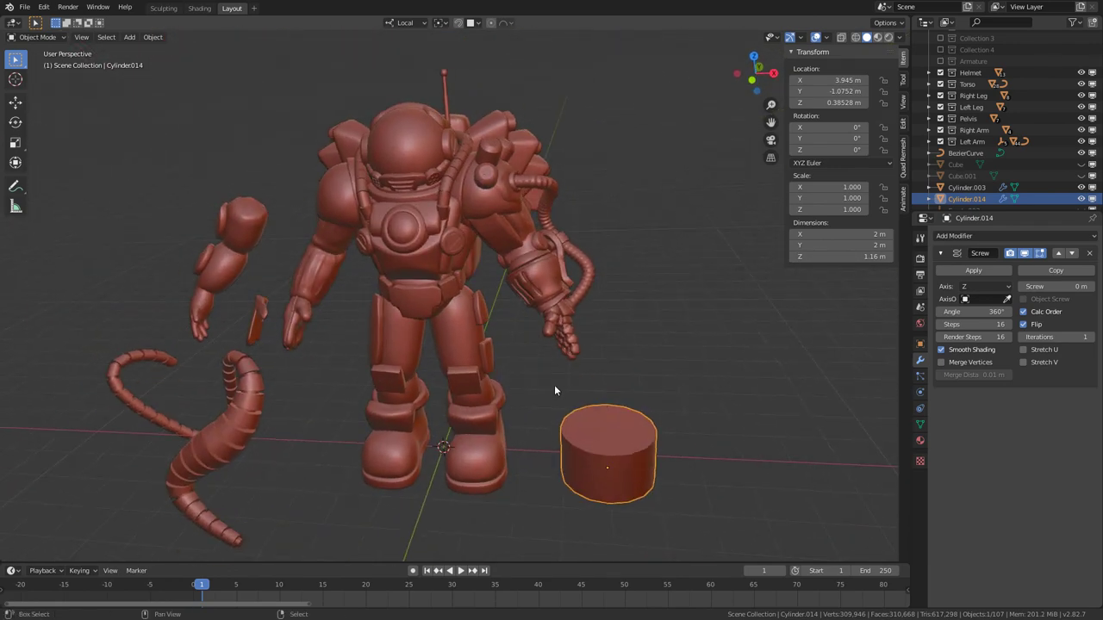
scroll(561, 369, "up", 4)
scroll(657, 371, "up", 1)
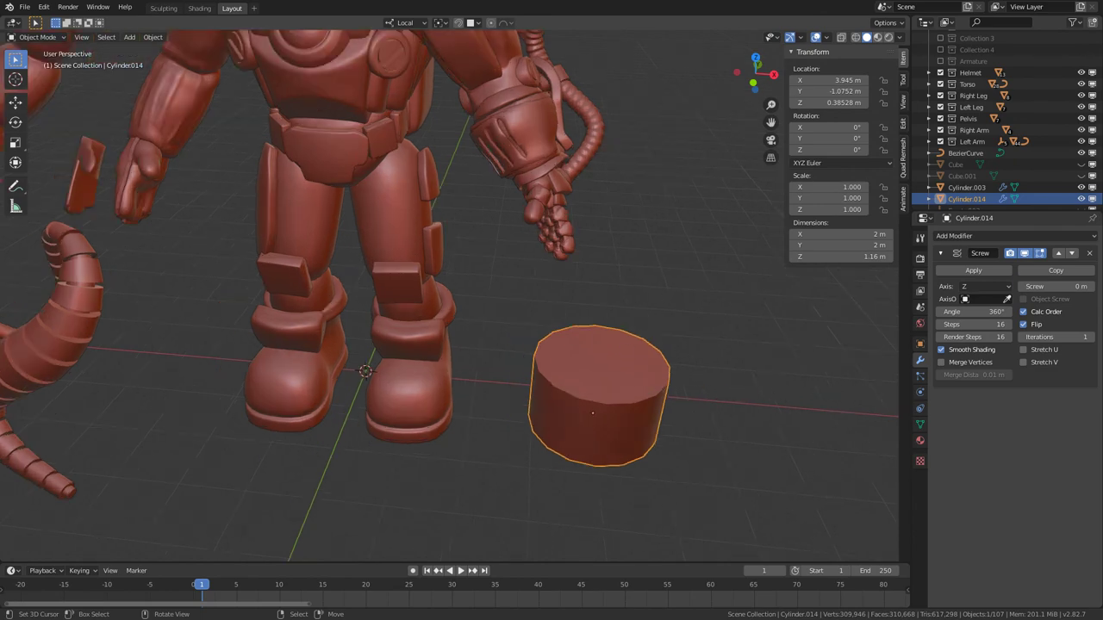
Scale the revolved cylinder beside the figure down by a factor of 0.286
key("s")
left_click(657, 401)
scroll(505, 403, "up", 1)
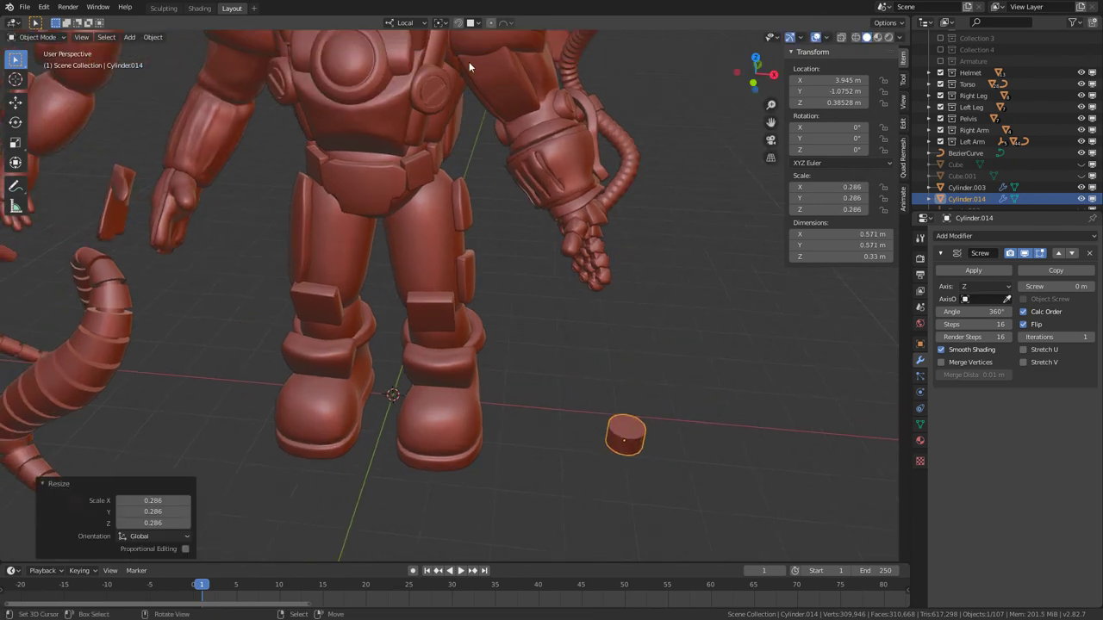
Enable snapping to faces, with Align Rotation to Target switched on
scroll(512, 133, "down", 5)
middle_click_drag(502, 274, 448, 60)
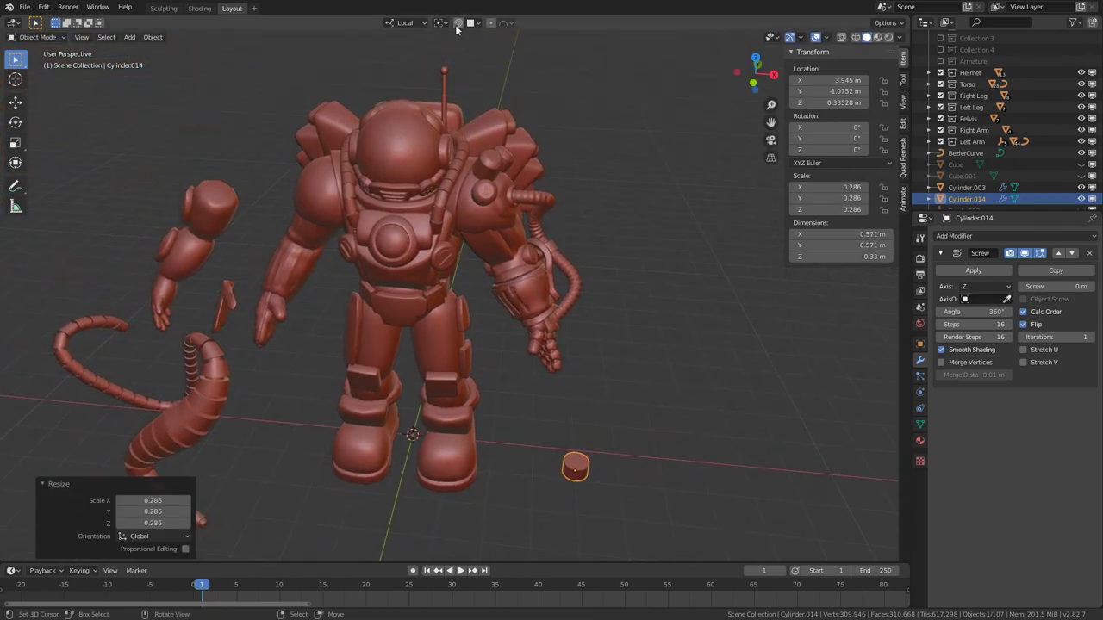
left_click(457, 23)
left_click(472, 22)
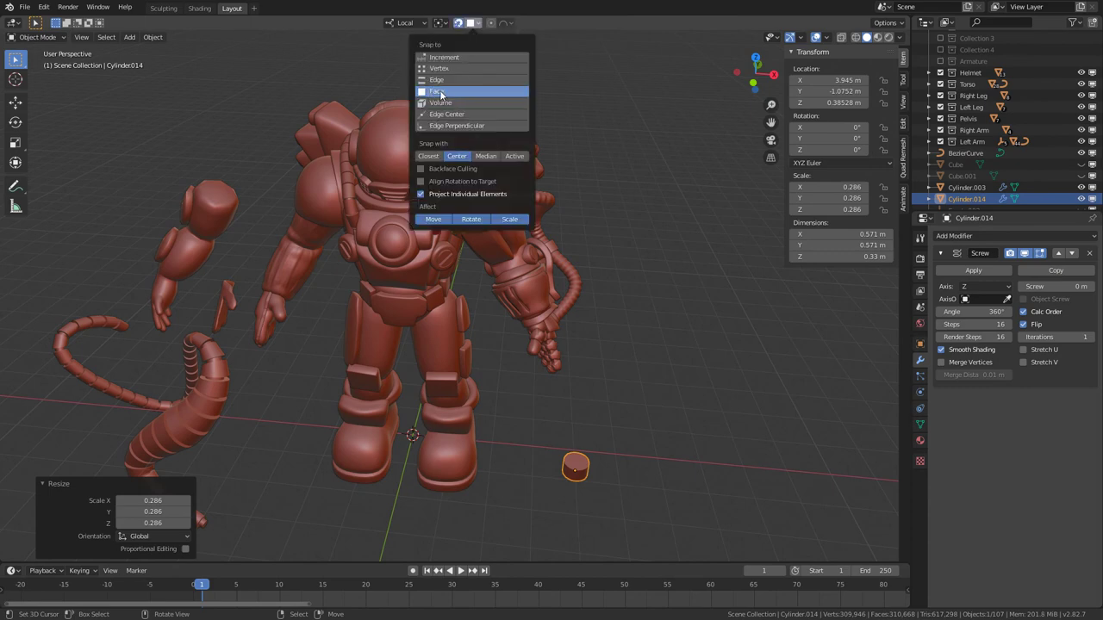
left_click(471, 184)
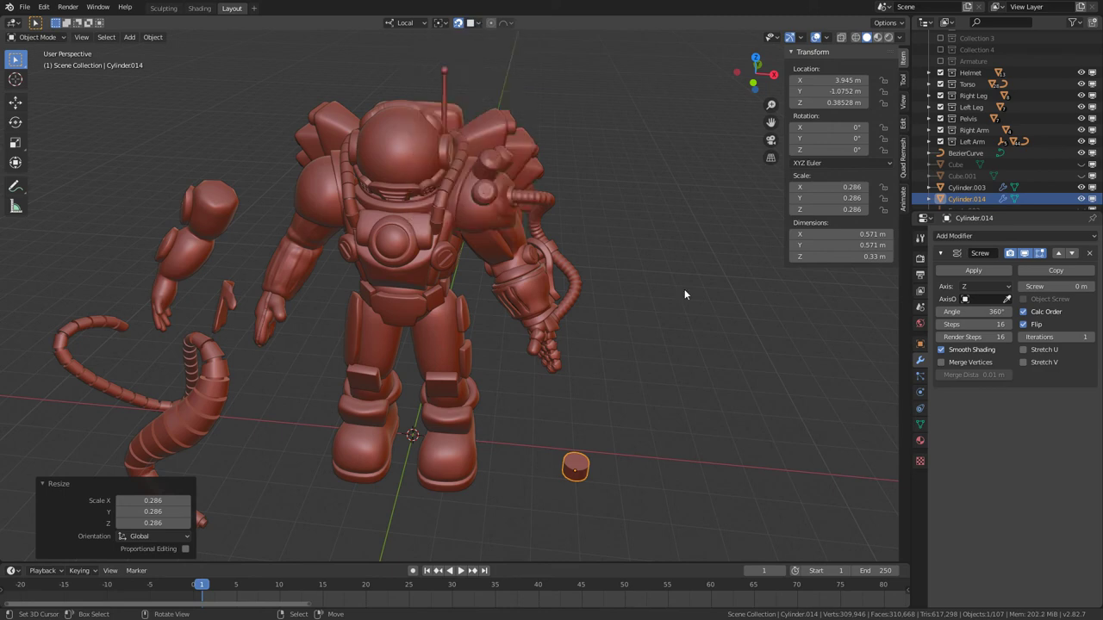
Snap the cylinder onto the figure's right shoulder pad at about X -1.643 m, Y -0.841 m, Z 6.832 m
key("g")
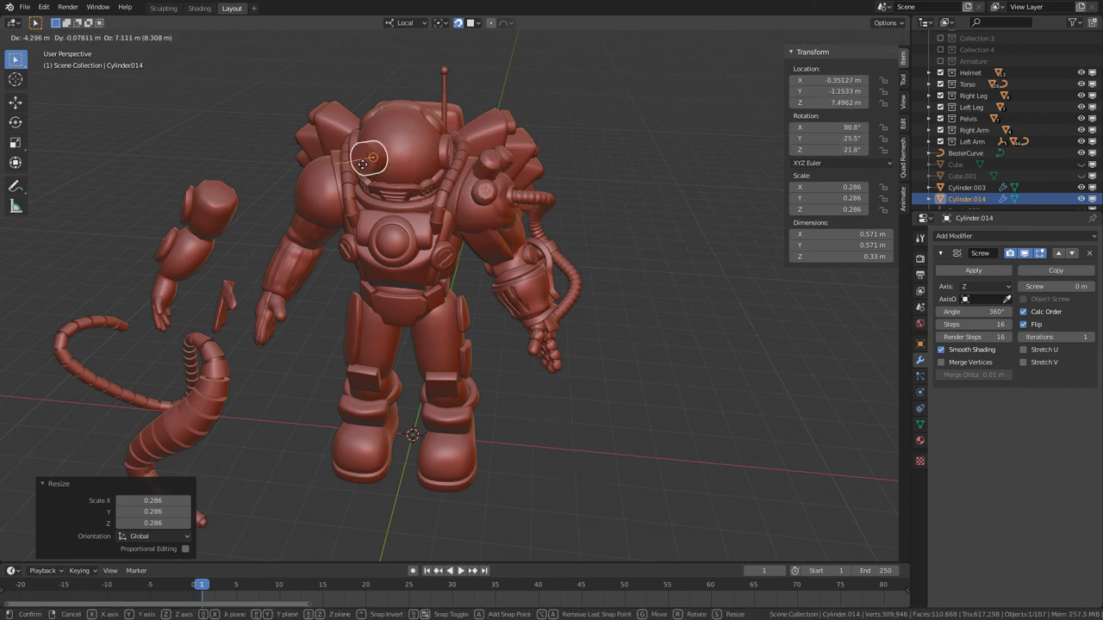
left_click(311, 182)
middle_click_drag(431, 198, 476, 203)
scroll(544, 214, "up", 3)
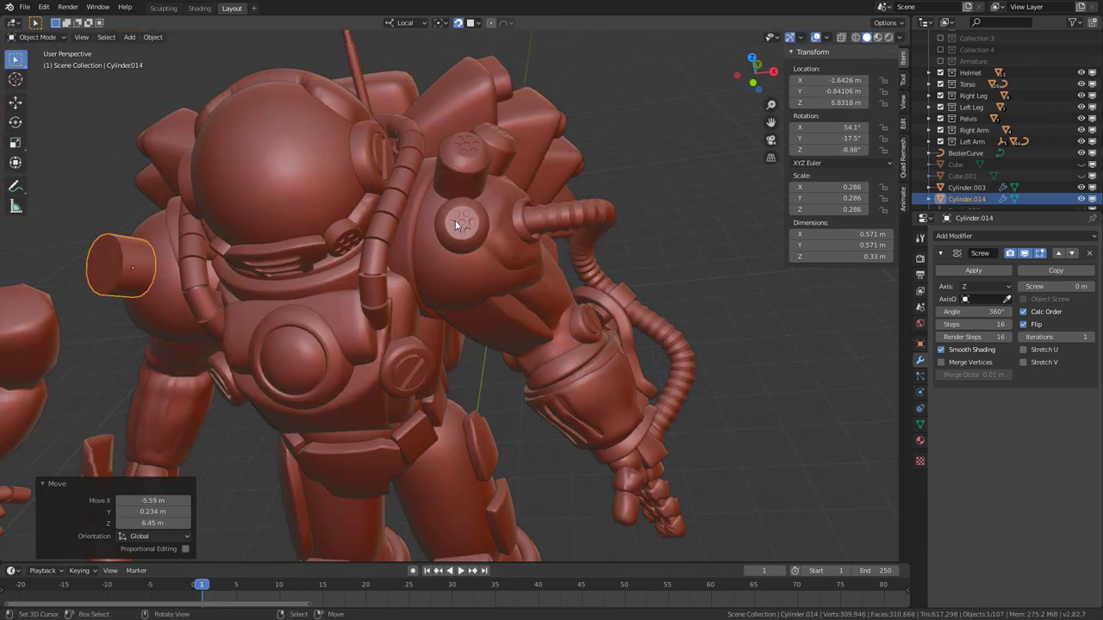
Scale the shoulder cylinder down by a factor of 0.550
middle_click_drag(370, 284, 456, 212)
middle_click_drag(388, 224, 457, 359)
scroll(458, 360, "up", 2)
middle_click_drag(581, 322, 638, 209)
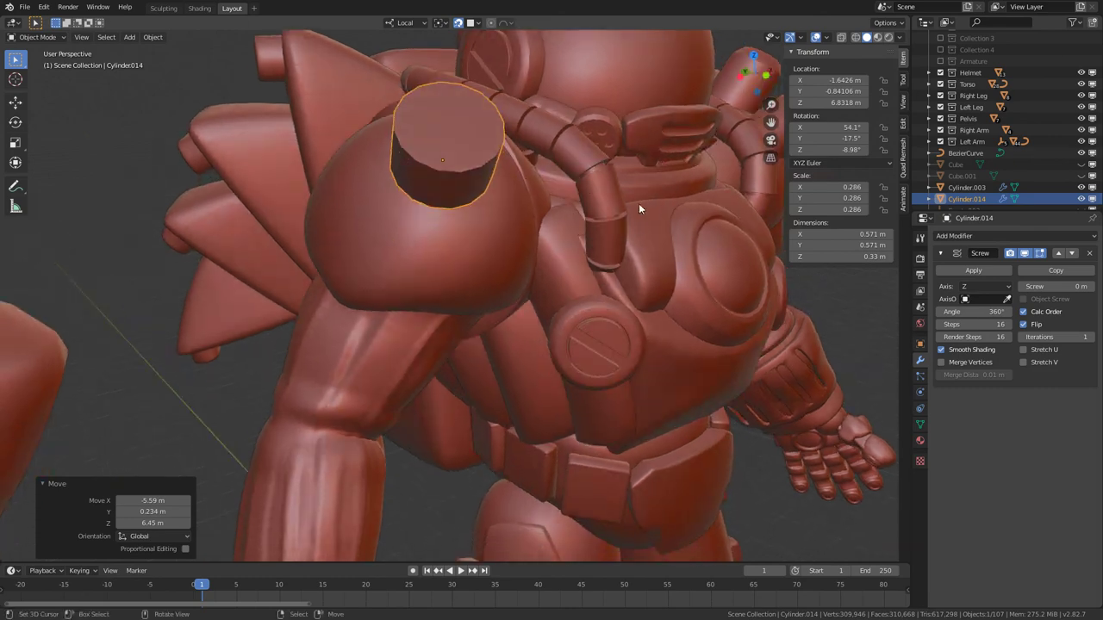
key("s")
left_click(486, 145)
middle_click_drag(486, 145, 454, 215)
scroll(549, 177, "down", 5)
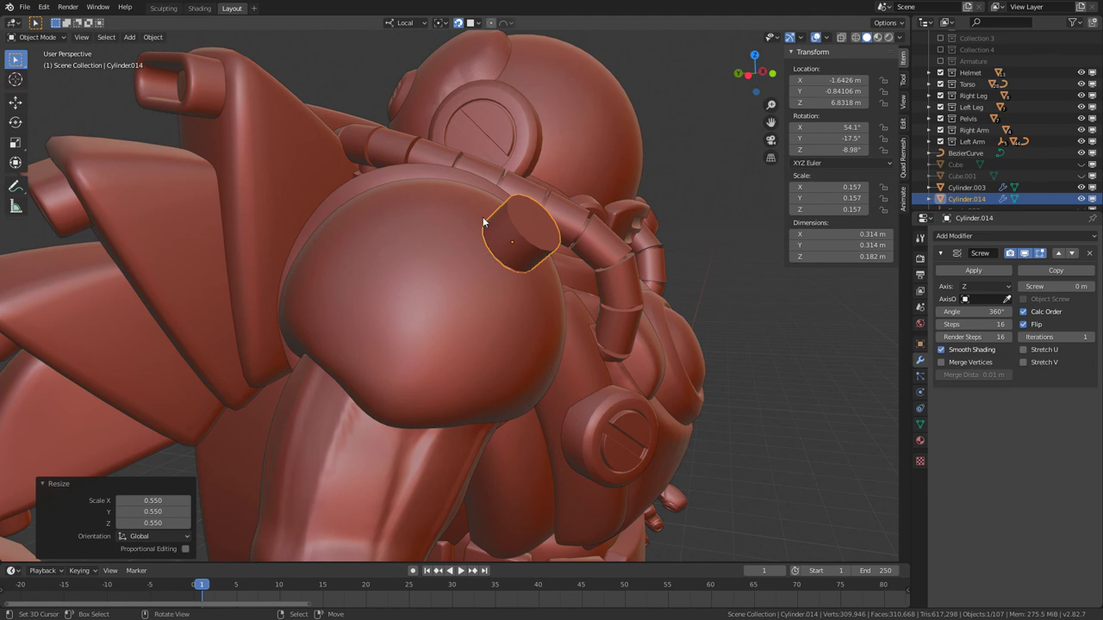
Make two linked duplicates of the cylinder and snap them around the upper surface of the same shoulder pad
key("alt+d")
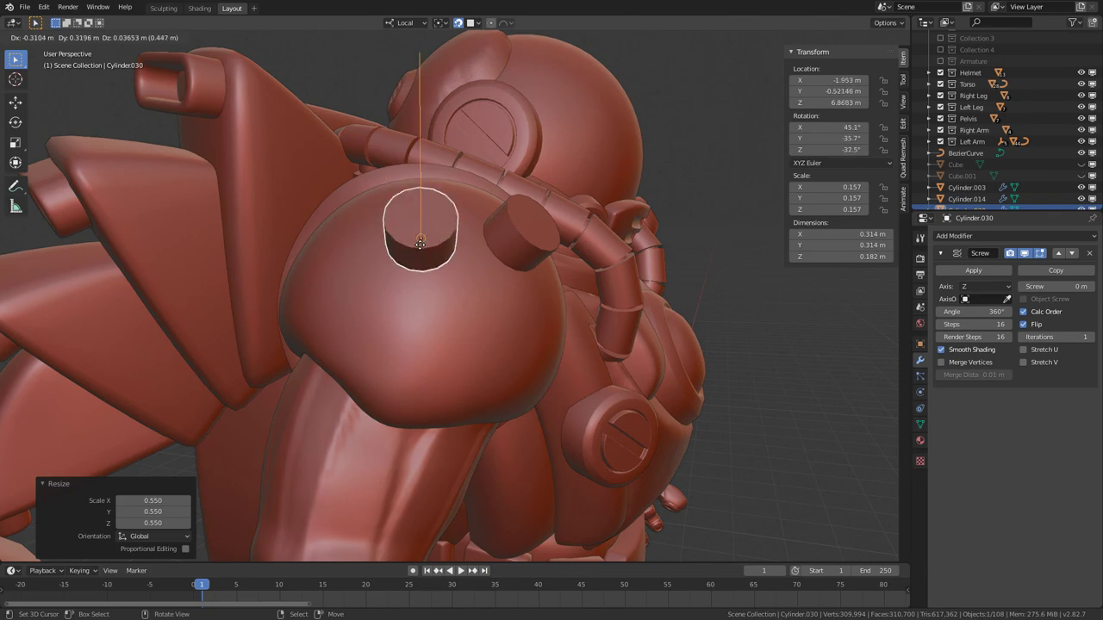
left_click(400, 259)
middle_click_drag(400, 260, 472, 360)
key("alt+d")
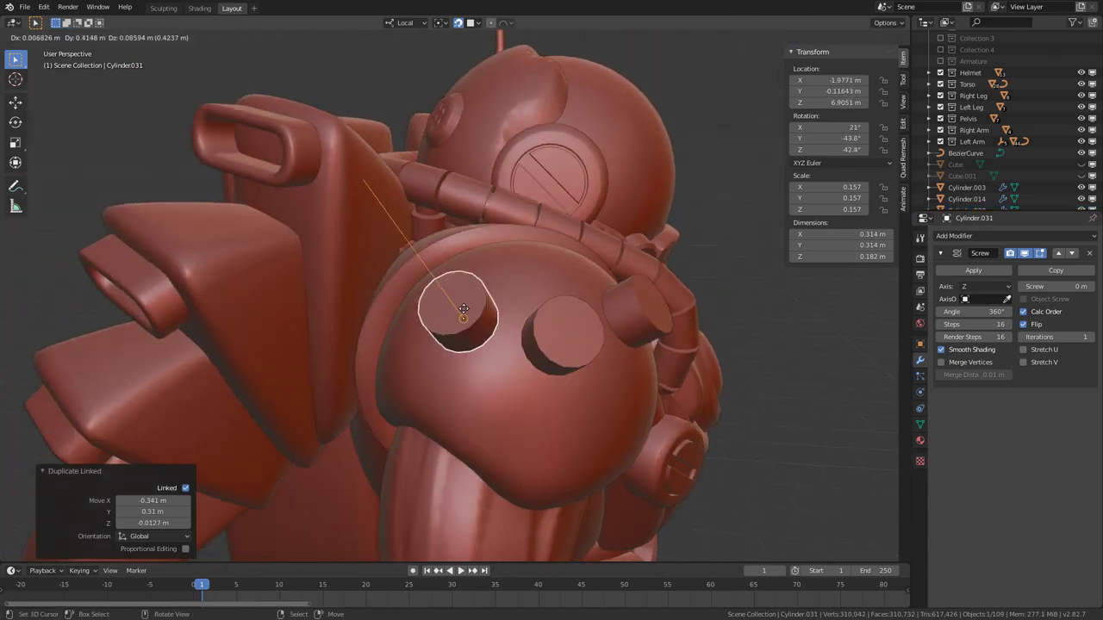
left_click(472, 287)
middle_click_drag(473, 287, 568, 262)
Open the original shoulder cylinder's mesh for editing and select the profile's top centre vertex
left_click(496, 172)
key("Tab")
scroll(511, 296, "up", 5)
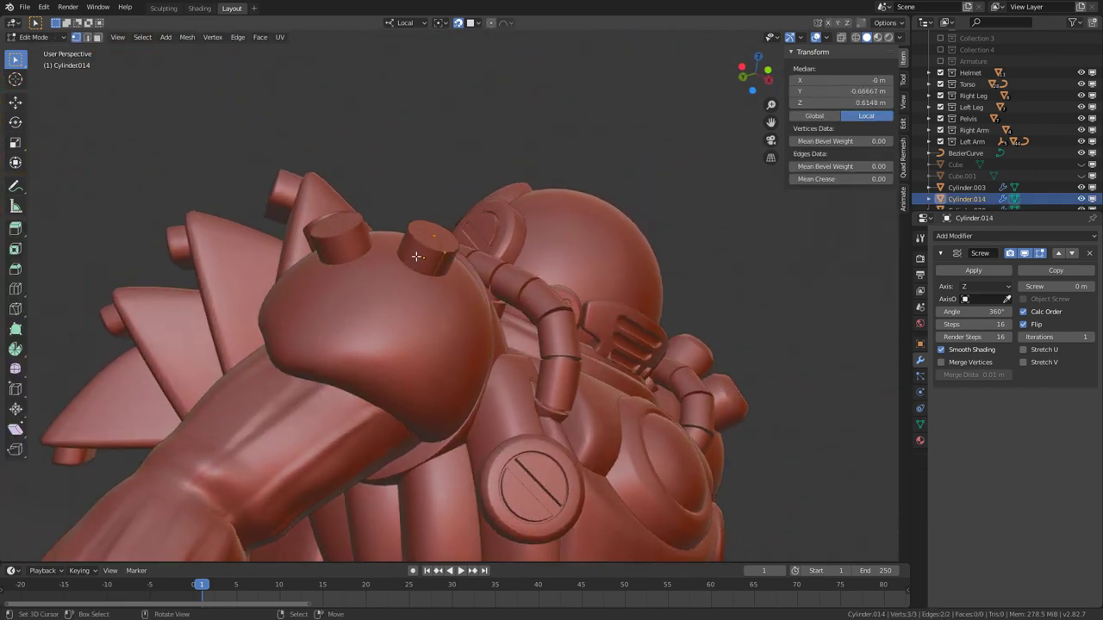
middle_click_drag(511, 297, 554, 323)
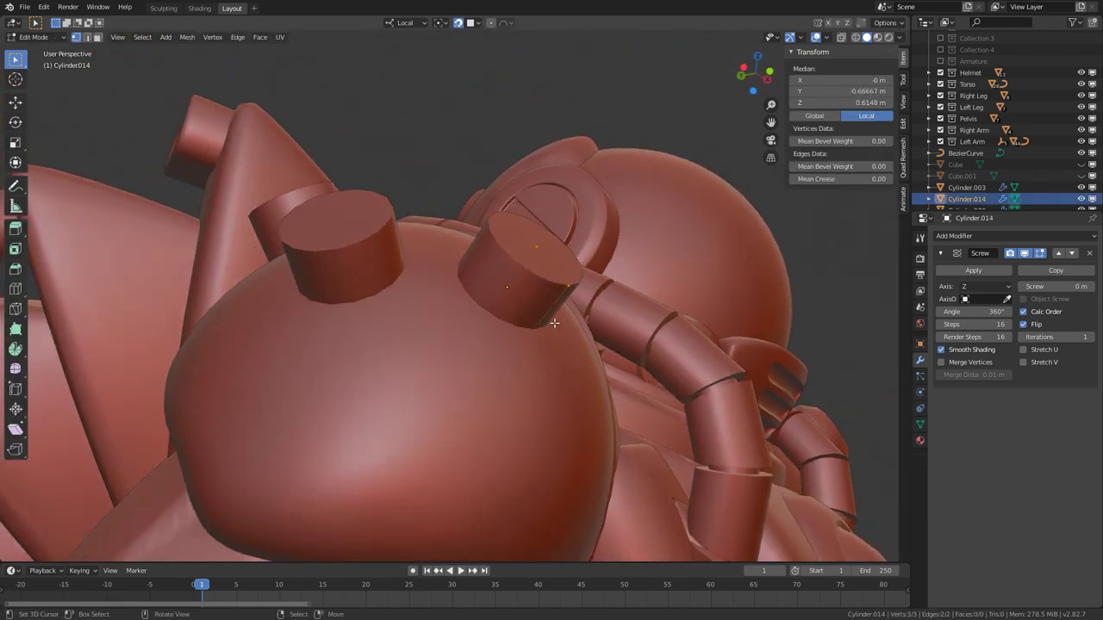
left_click(544, 247)
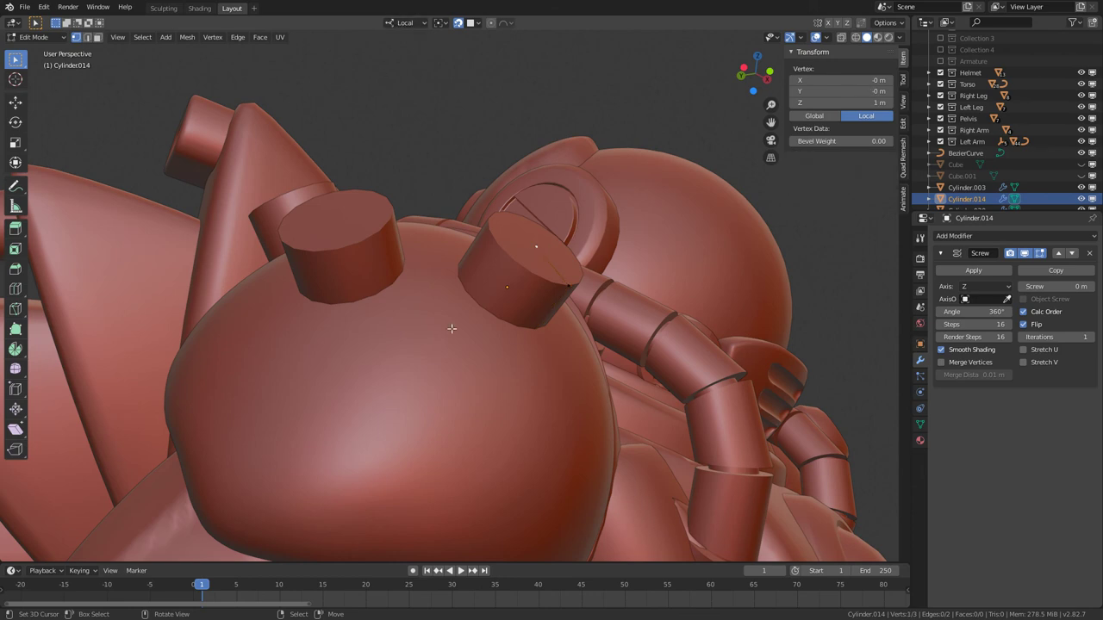
middle_click_drag(450, 328, 525, 288)
key("g")
key("z")
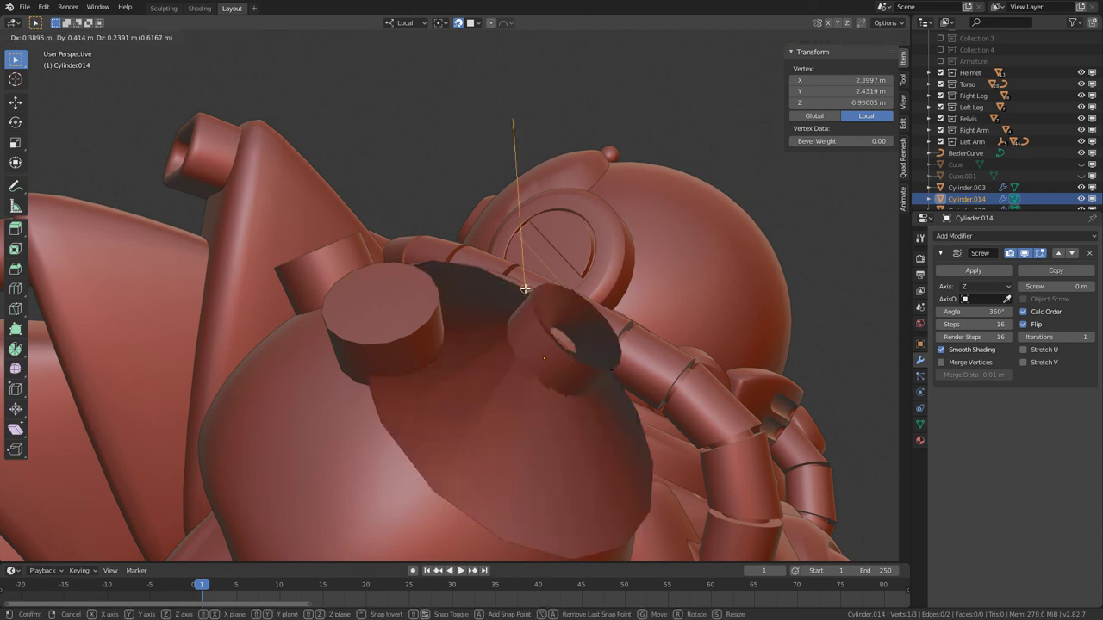
key("Escape")
Turn off snapping, raise the top centre vertex 0.146 m along local Z and leave mesh editing
left_click(458, 23)
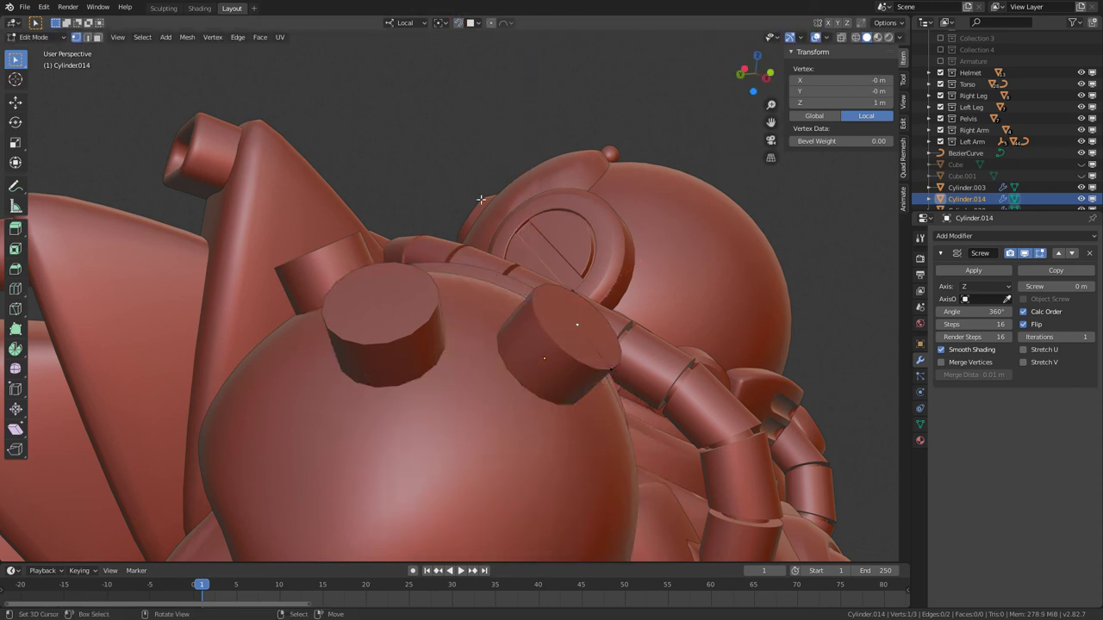
key("g")
key("z")
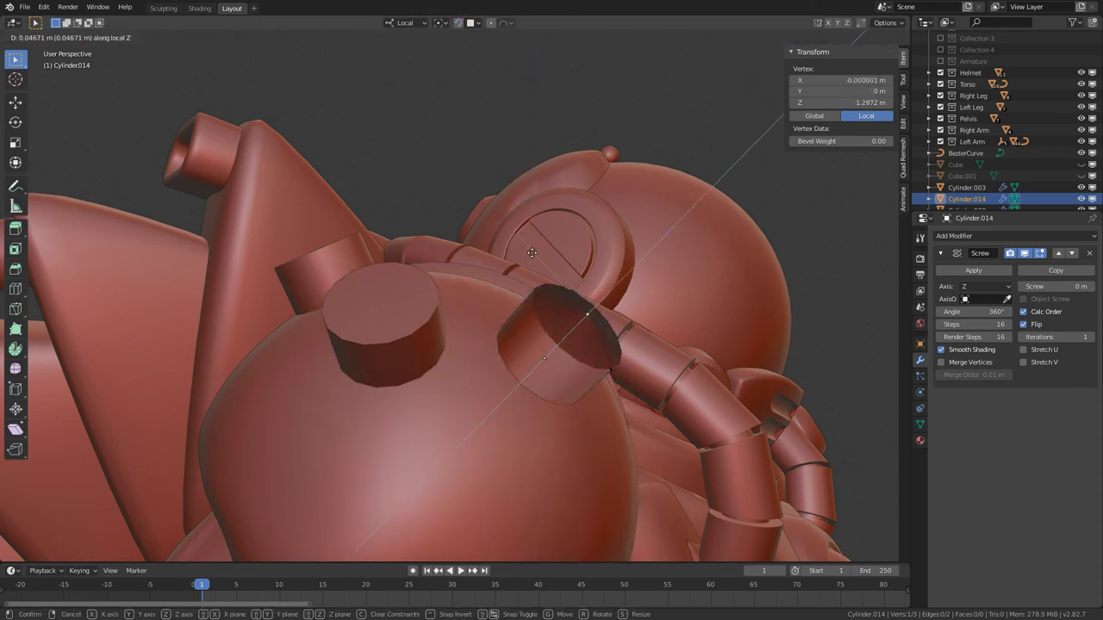
left_click(564, 243)
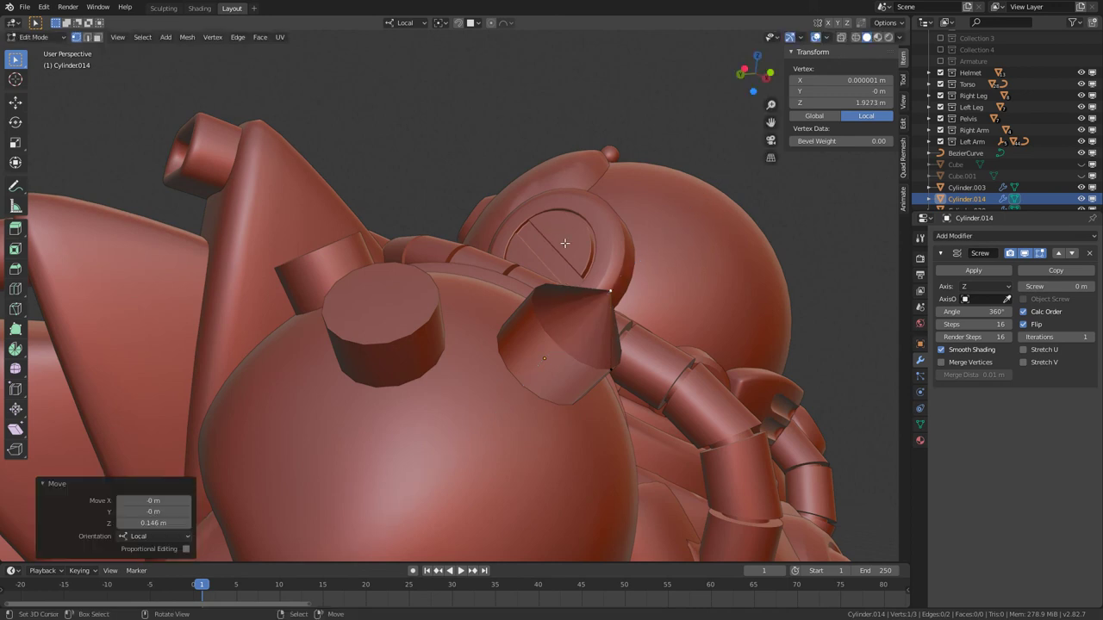
key("Tab")
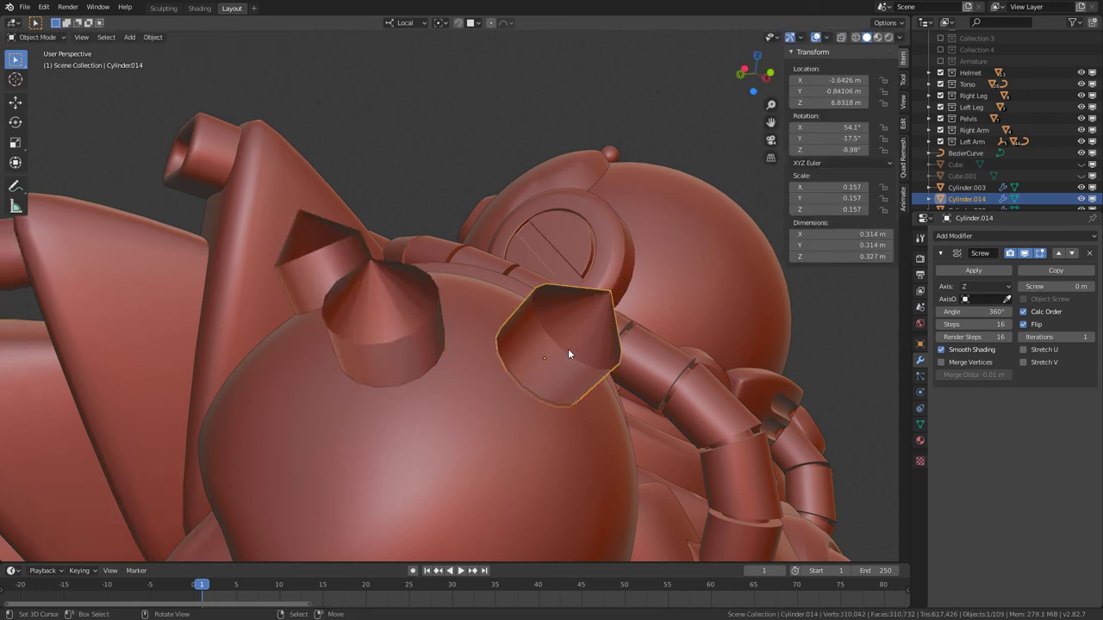
Turn off Flip in the Screw modifiers of the original shoulder cylinder and its linked duplicates
middle_click_drag(568, 348, 490, 179)
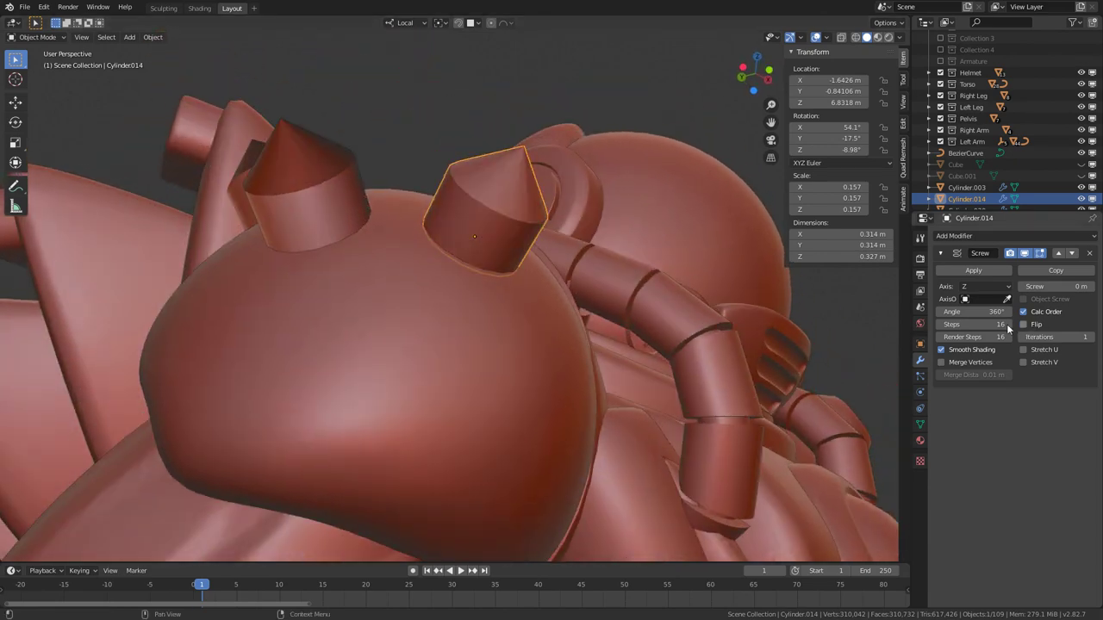
middle_click_drag(370, 203, 438, 218)
left_click(378, 205, "shift")
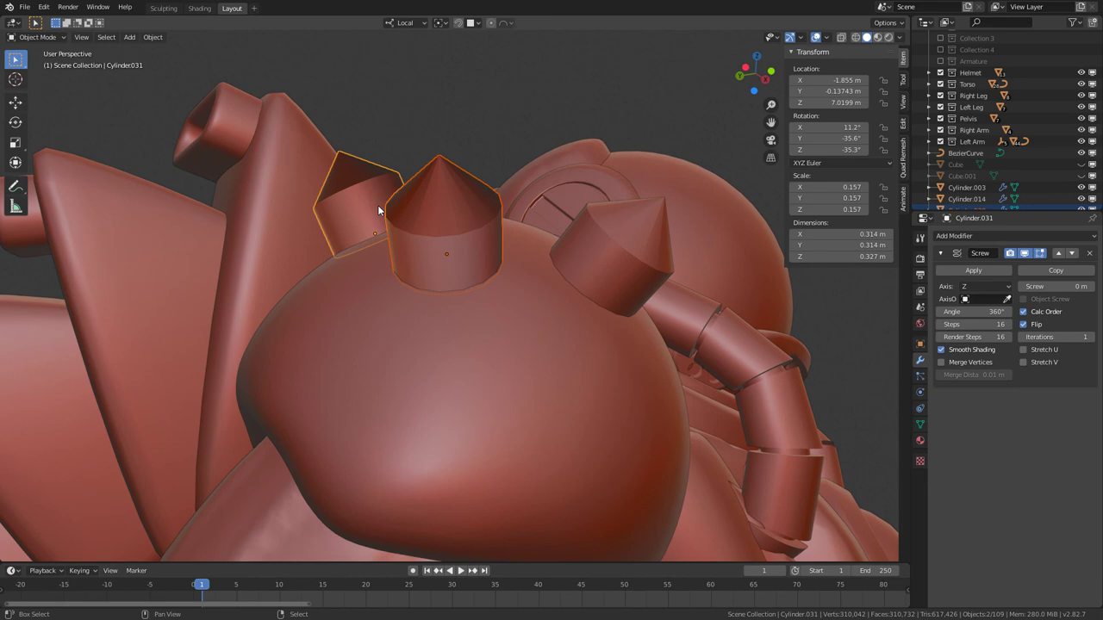
left_click(1025, 325)
Enable Merge Vertices in the Screw modifiers of the original shoulder cylinder and its linked duplicates
middle_click_drag(603, 285, 455, 222)
left_click(457, 221)
scroll(455, 215, "up", 2)
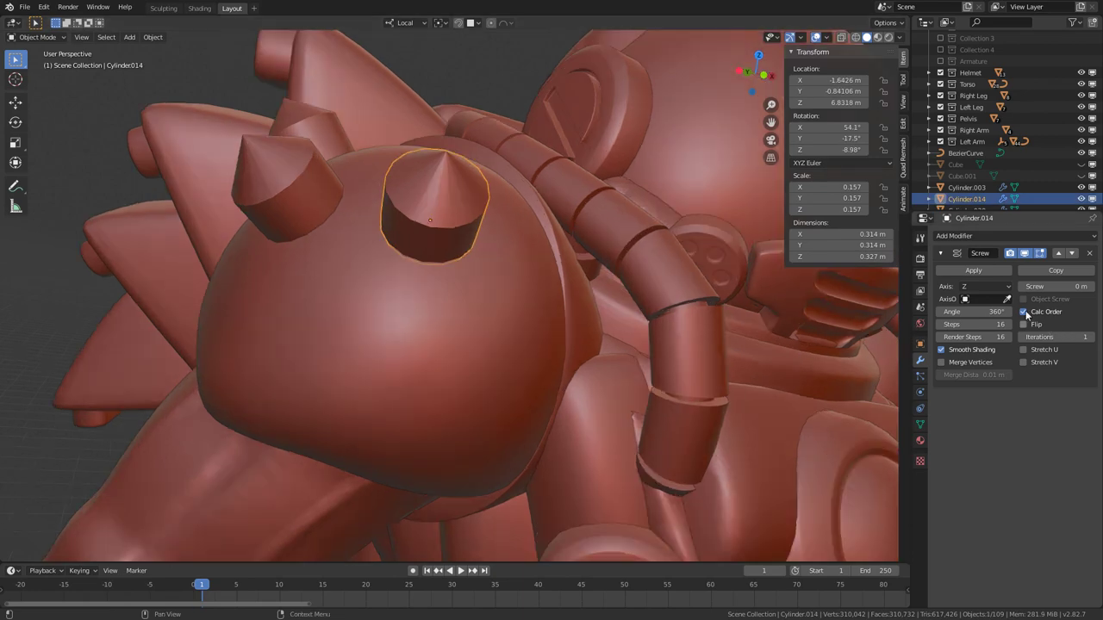
left_click(974, 363)
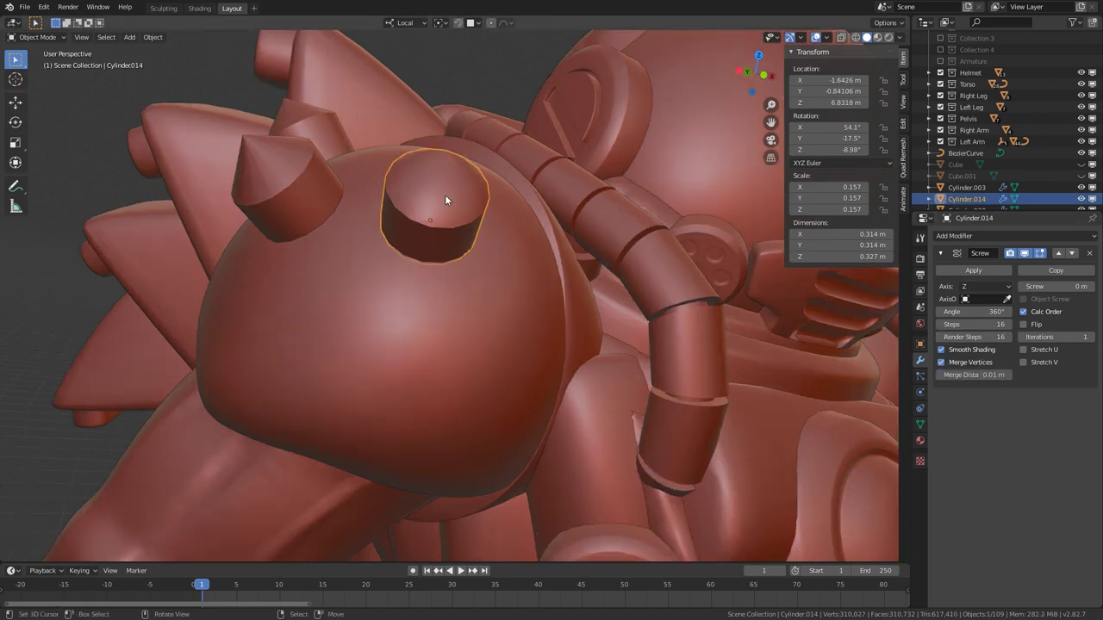
middle_click_drag(445, 195, 483, 199)
left_click(340, 175)
middle_click_drag(379, 155, 426, 195)
left_click(425, 193)
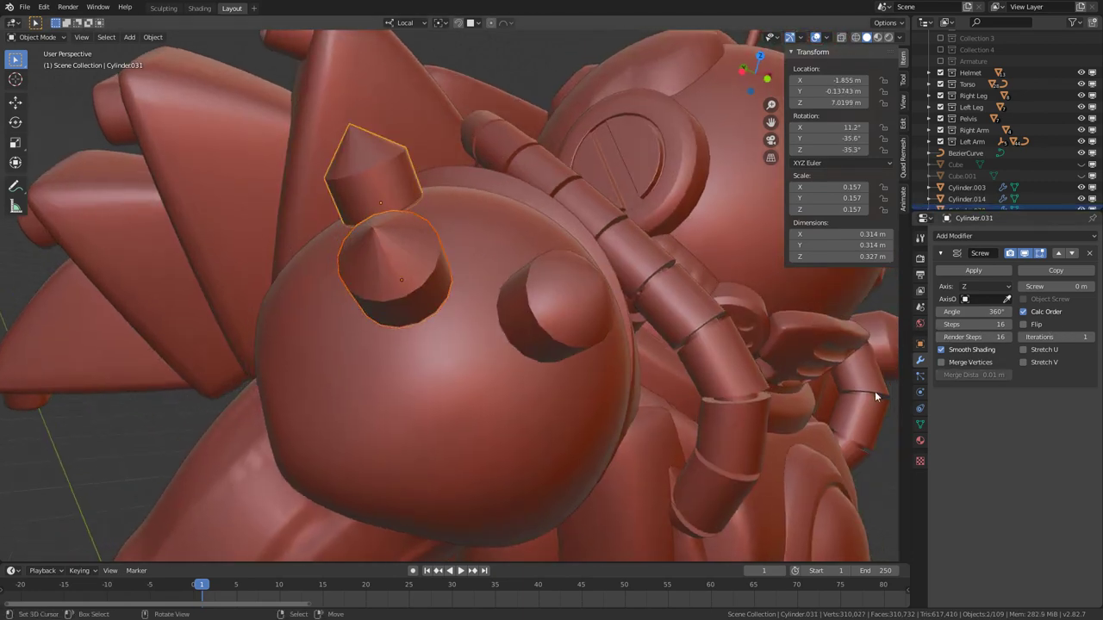
left_click(941, 361)
Add a midpoint vertex to the sloping edge of the original cylinder's profile and raise it 0.048 m along local Z
middle_click_drag(414, 288, 529, 132)
left_click(435, 245)
scroll(435, 244, "up", 3)
key("Tab")
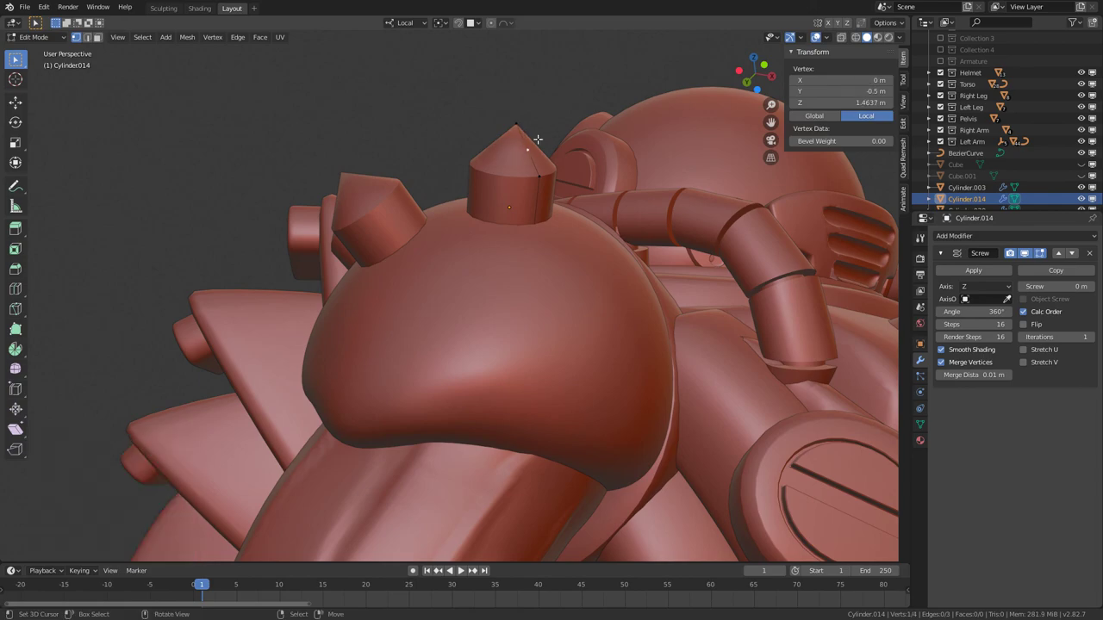
key("Escape")
key("e")
key("z")
left_click(546, 128)
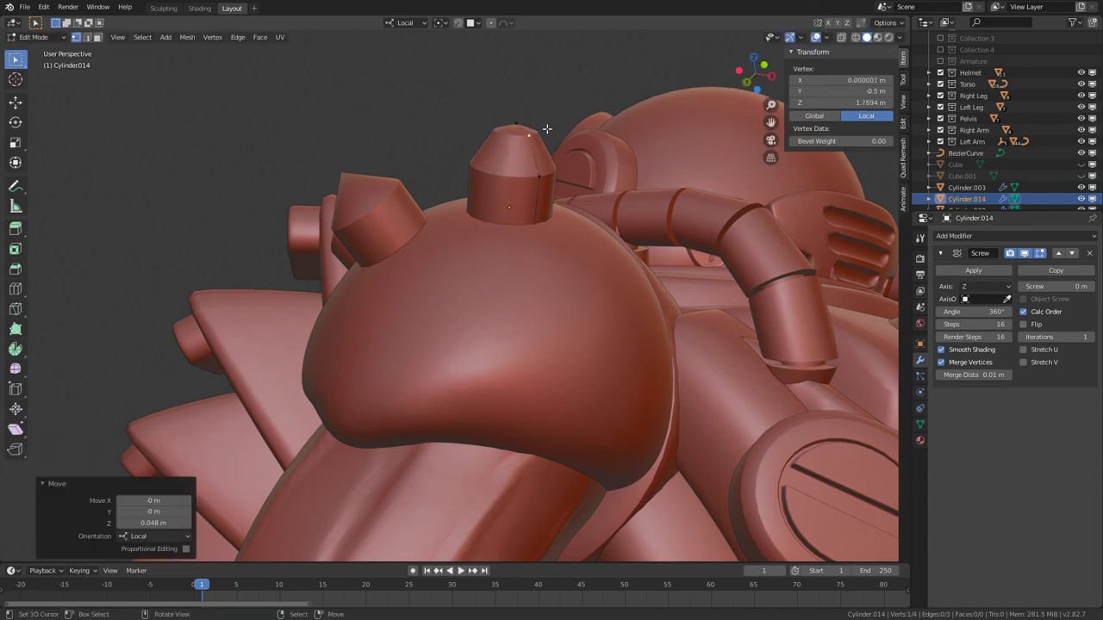
Cut the profile's vertical edge twice, move the new segment inward 0.0702 m along local Y and leave mesh editing
middle_click_drag(546, 129, 560, 234)
scroll(394, 155, "down", 5)
scroll(684, 349, "up", 3)
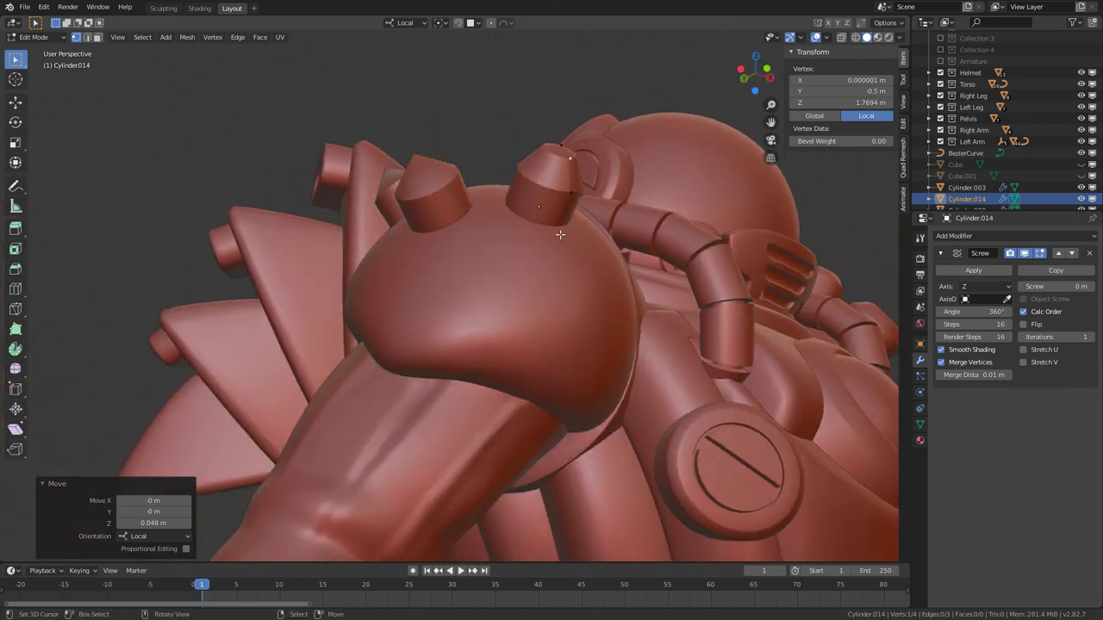
left_click(564, 207)
right_click(580, 212)
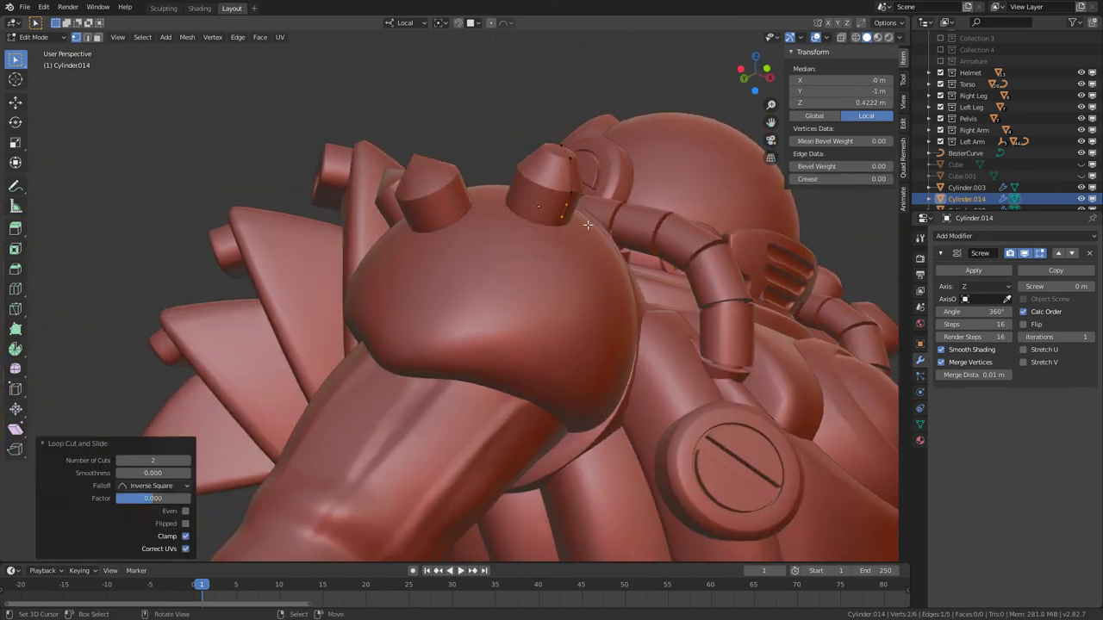
key("g")
key("y")
left_click(574, 172)
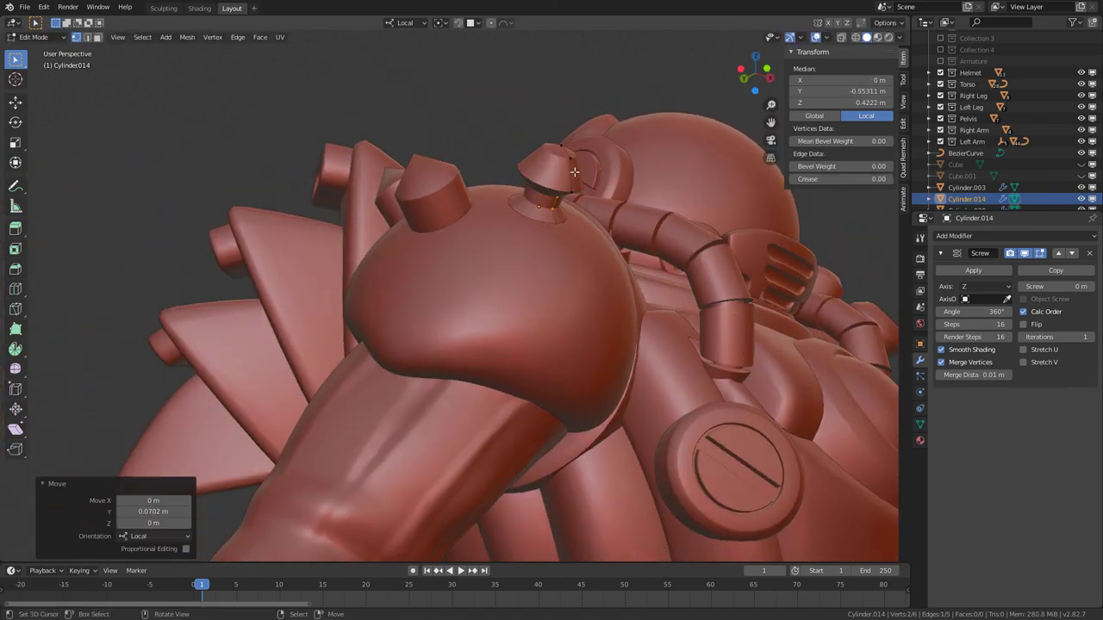
key("Tab")
Make a linked duplicate of the original shoulder knob in place
middle_click_drag(574, 171, 610, 282)
scroll(624, 228, "down", 4)
key("a")
key("alt+a")
middle_click_drag(565, 228, 425, 310, "shift")
left_click(387, 213)
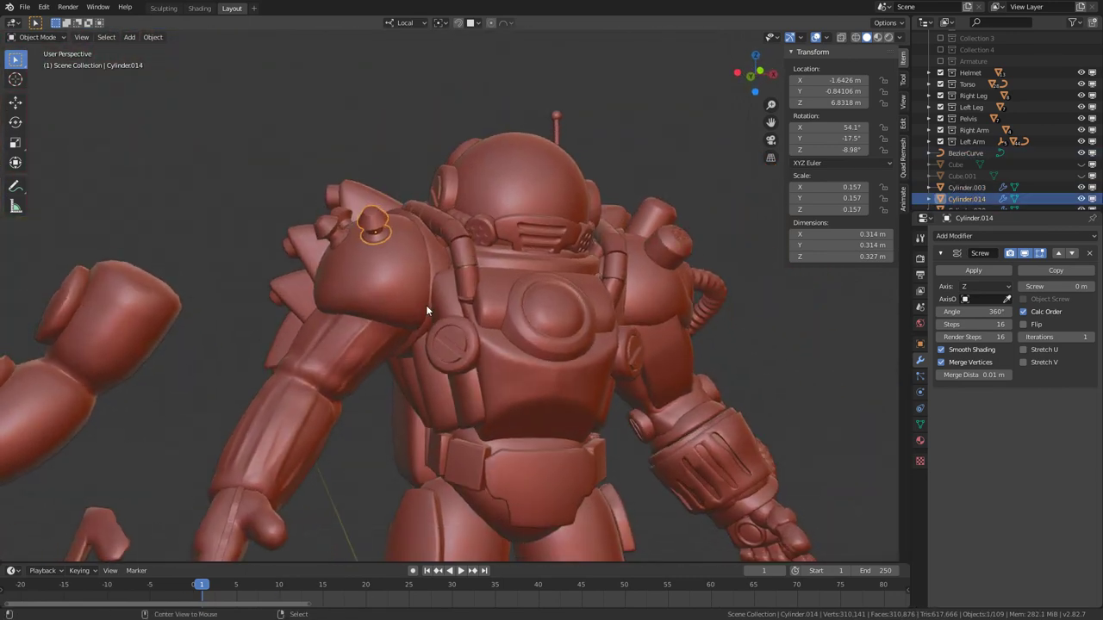
key("alt+d")
right_click(561, 227)
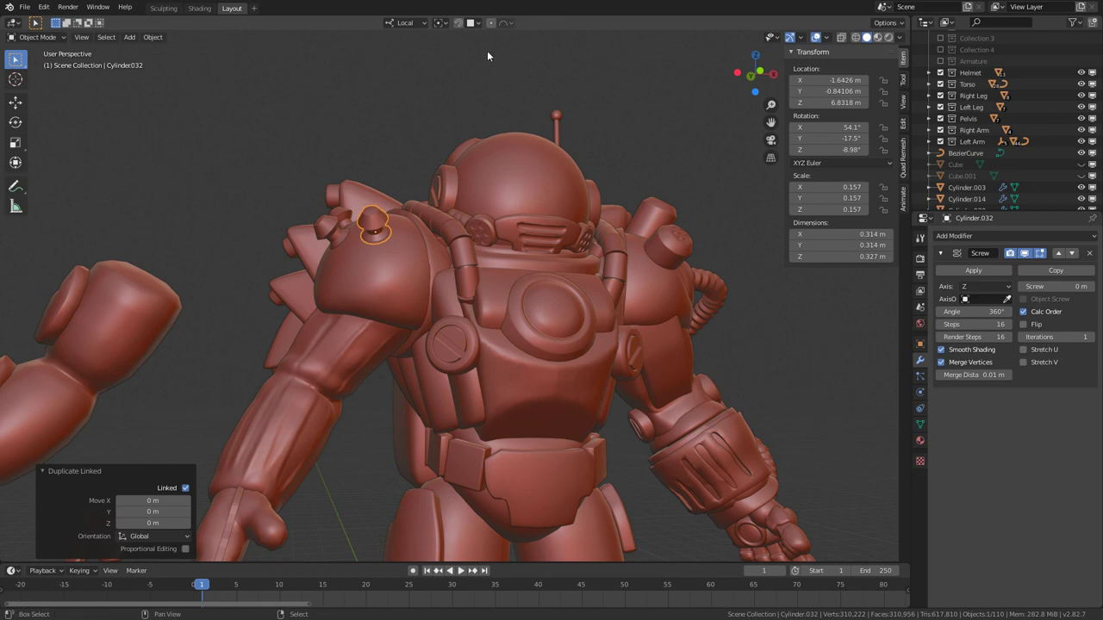
Turn snapping back on and place the duplicate on the helmet's front at about X 0.370 m, Y -1.144 m, Z 7.500 m
key("shift+Tab")
middle_click_drag(455, 251, 443, 266)
key("g")
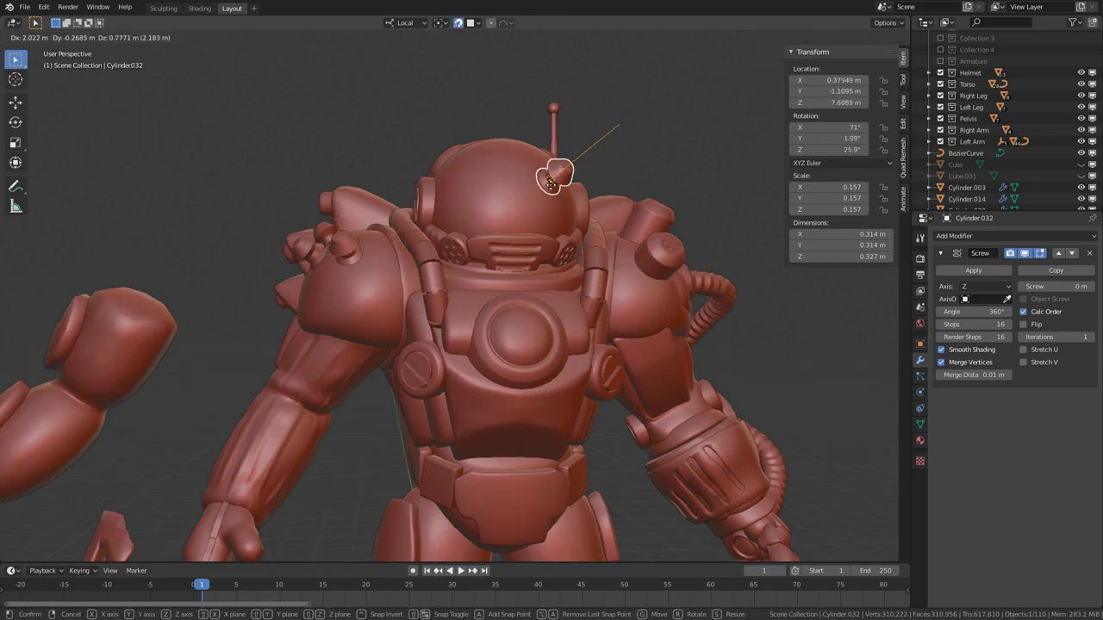
left_click(548, 196)
Add a Mirror modifier on the X axis to the helmet knob, with Helmet_Main as the mirror object
middle_click_drag(549, 197, 470, 246)
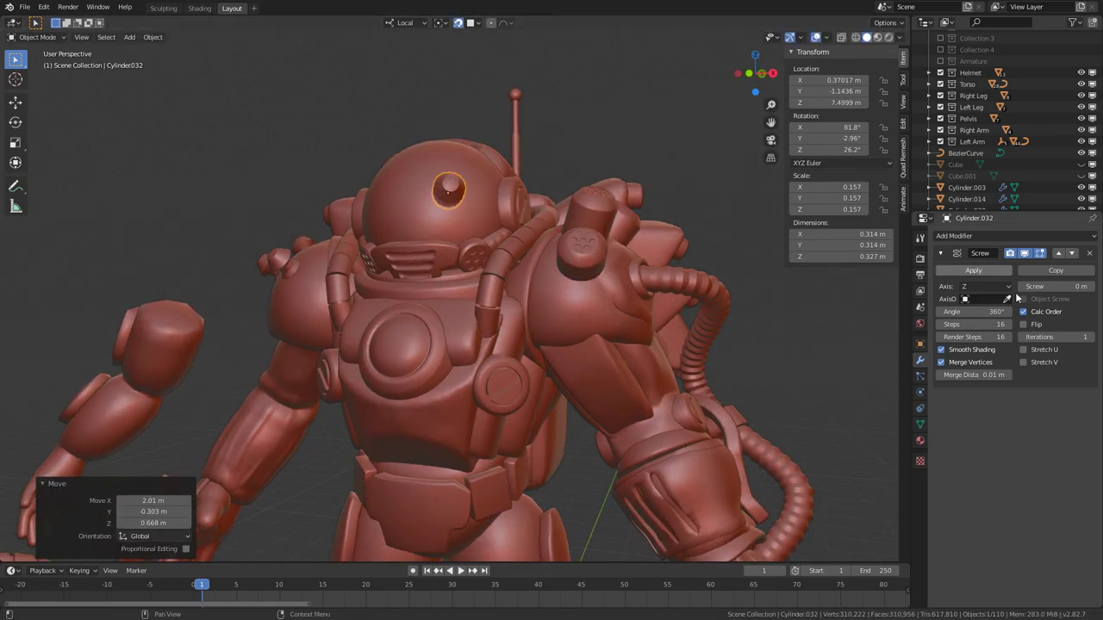
left_click(958, 236)
left_click(883, 350)
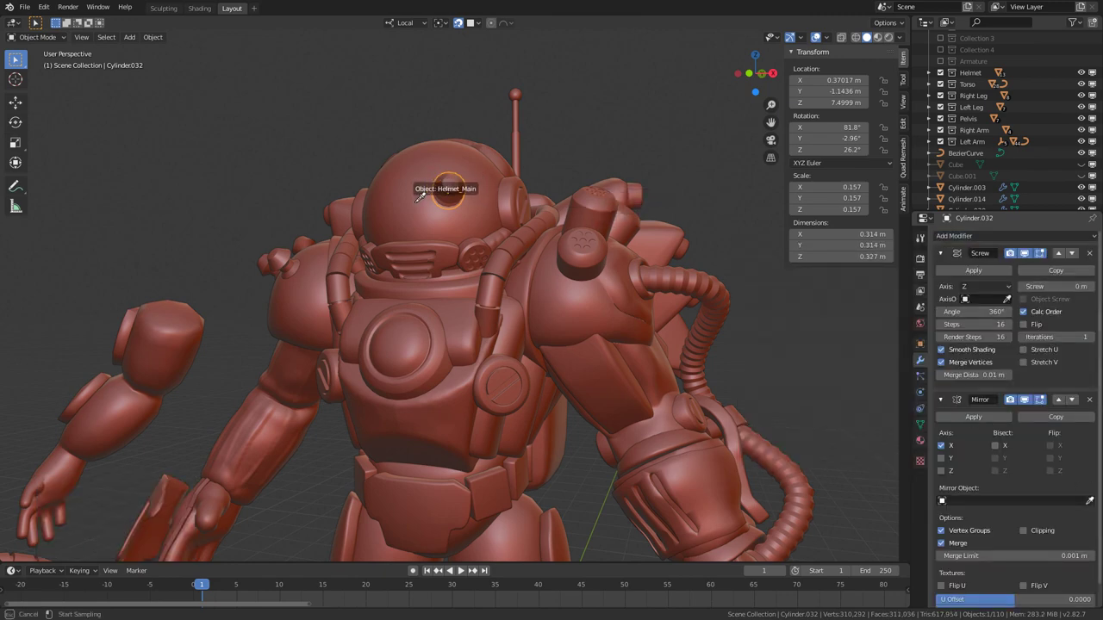
left_click(420, 197)
Reposition the mirrored knob on the helmet at about X 0.337 m, Y -1.156 m, Z 7.520 m
middle_click_drag(420, 196, 500, 255)
key("g")
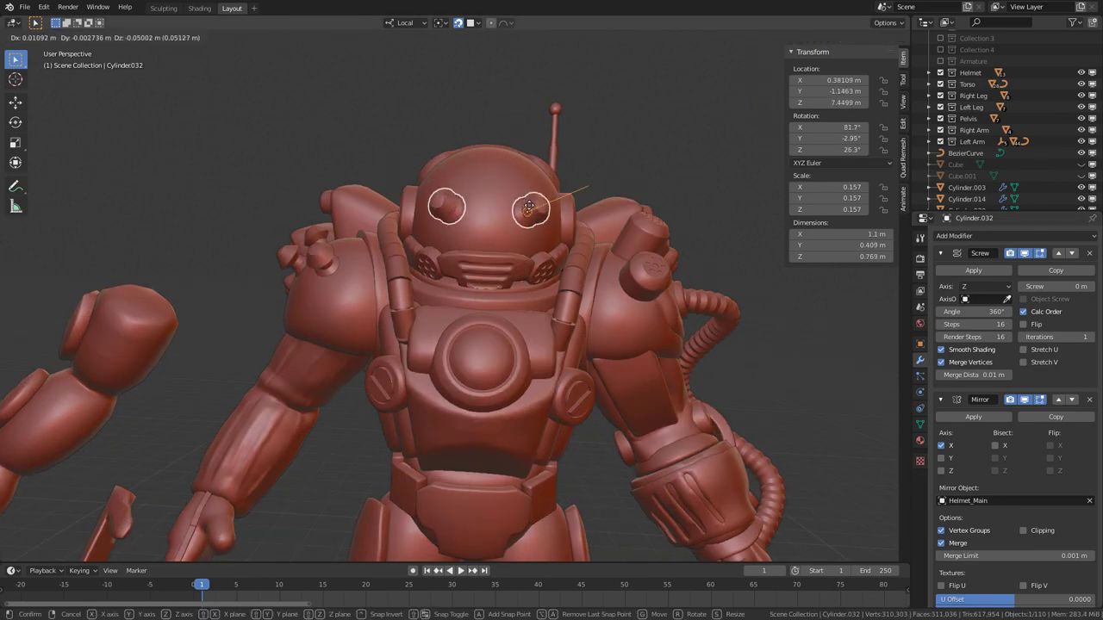
left_click(560, 237)
Widen the mirrored helmet knobs to a scale of 0.297 in X and Y, excluding Z, and deselect them
middle_click_drag(560, 237, 574, 216)
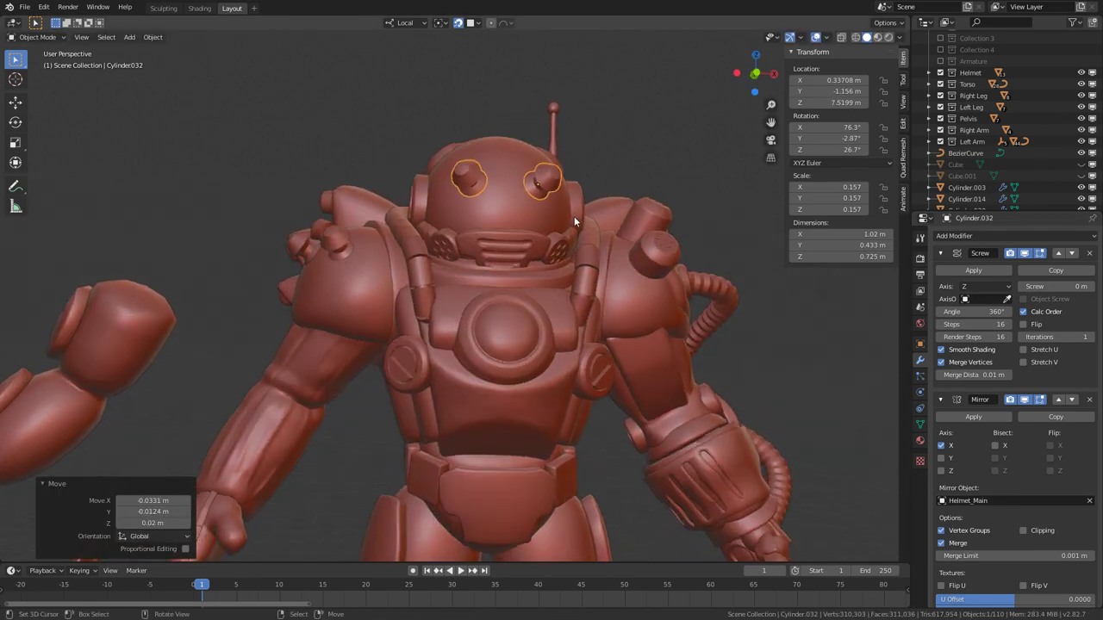
key("s")
key("shift+z")
left_click(665, 201)
middle_click_drag(664, 201, 428, 250)
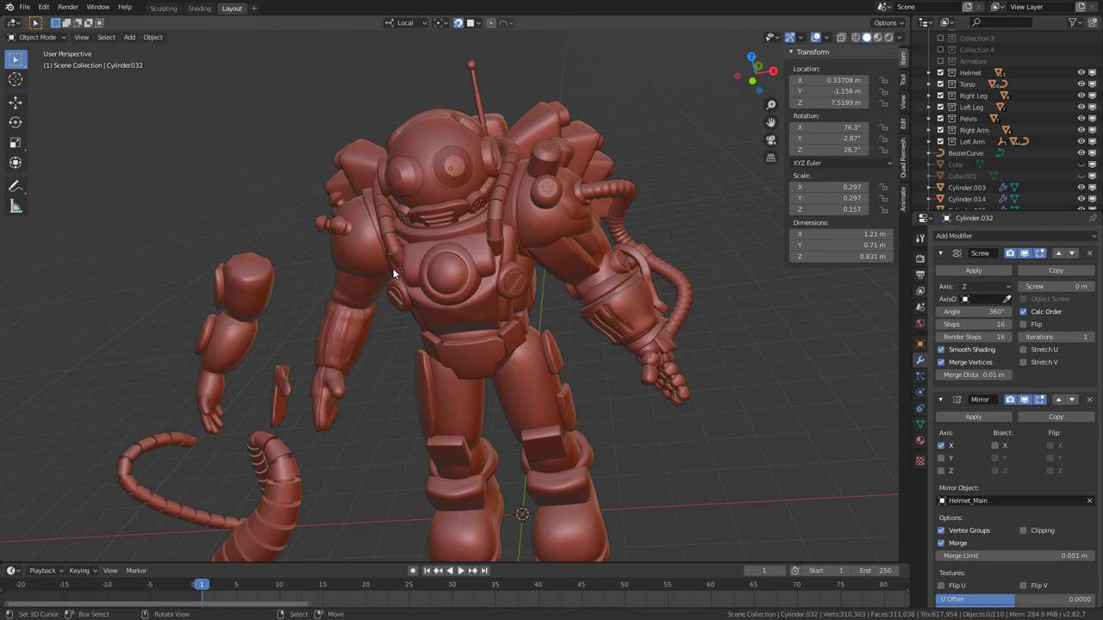
scroll(367, 277, "down", 3)
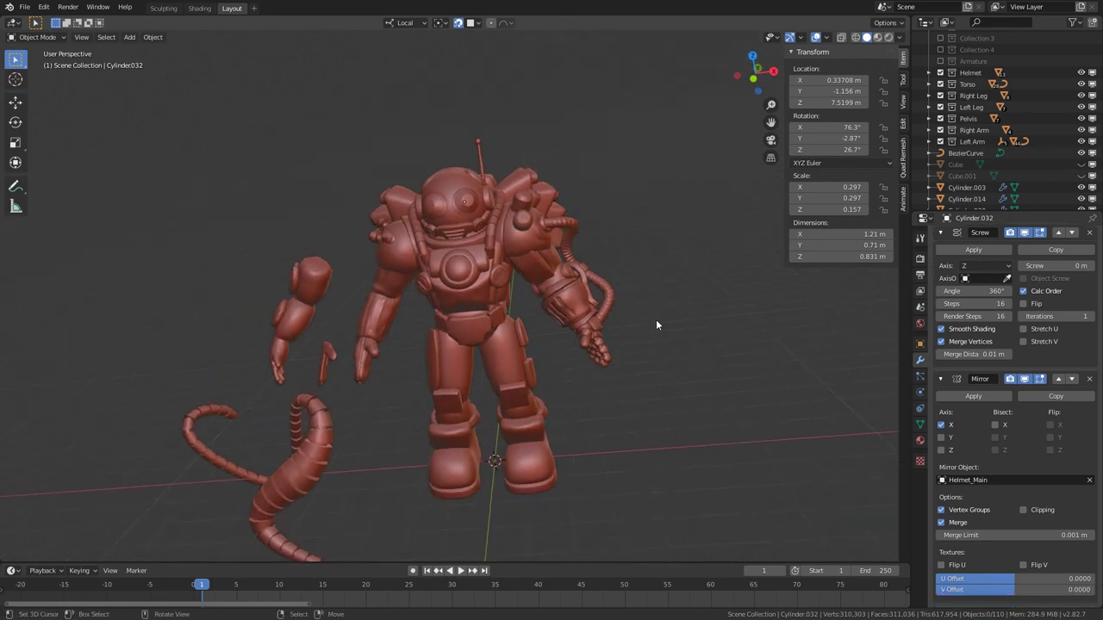
middle_click_drag(655, 325, 696, 300)
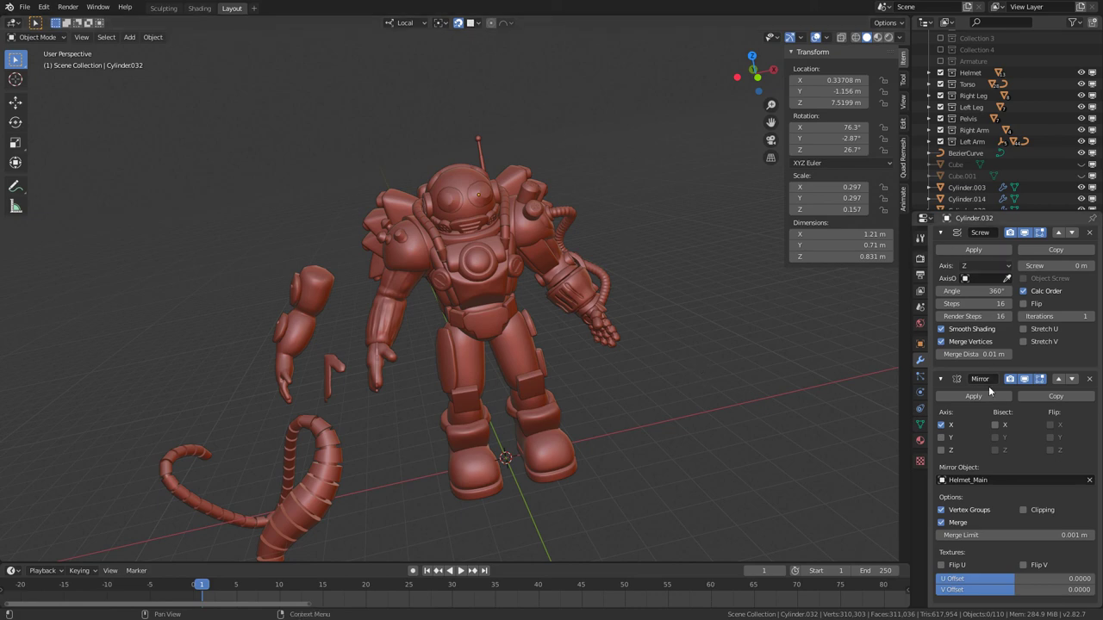
middle_click_drag(646, 490, 328, 465)
middle_click_drag(598, 359, 609, 384)
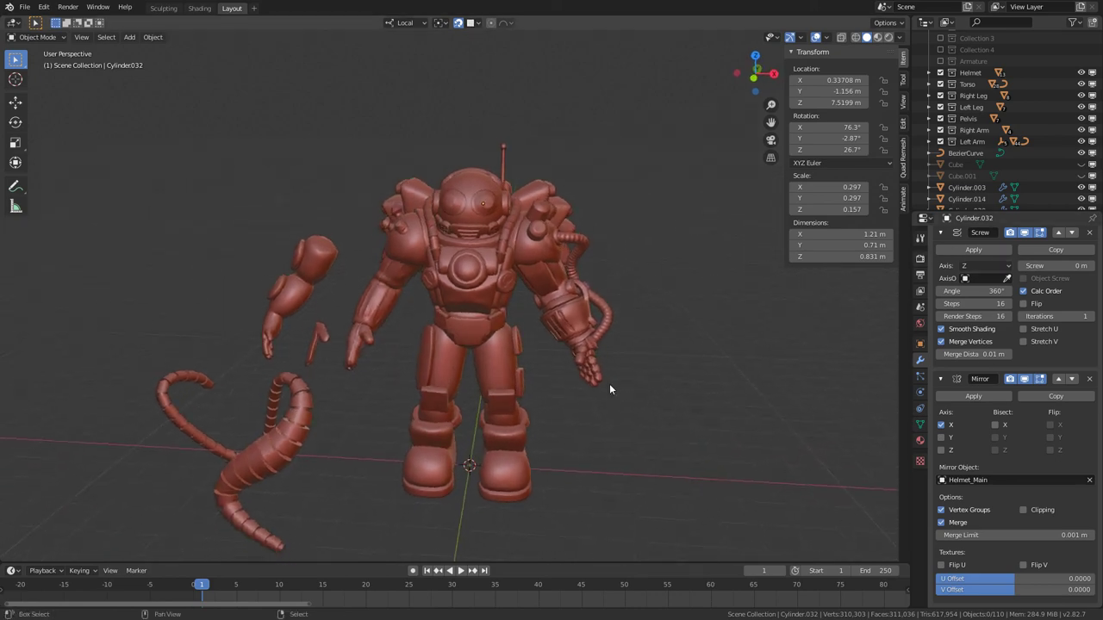
scroll(611, 382, "up", 2)
middle_click_drag(595, 310, 579, 372, "shift")
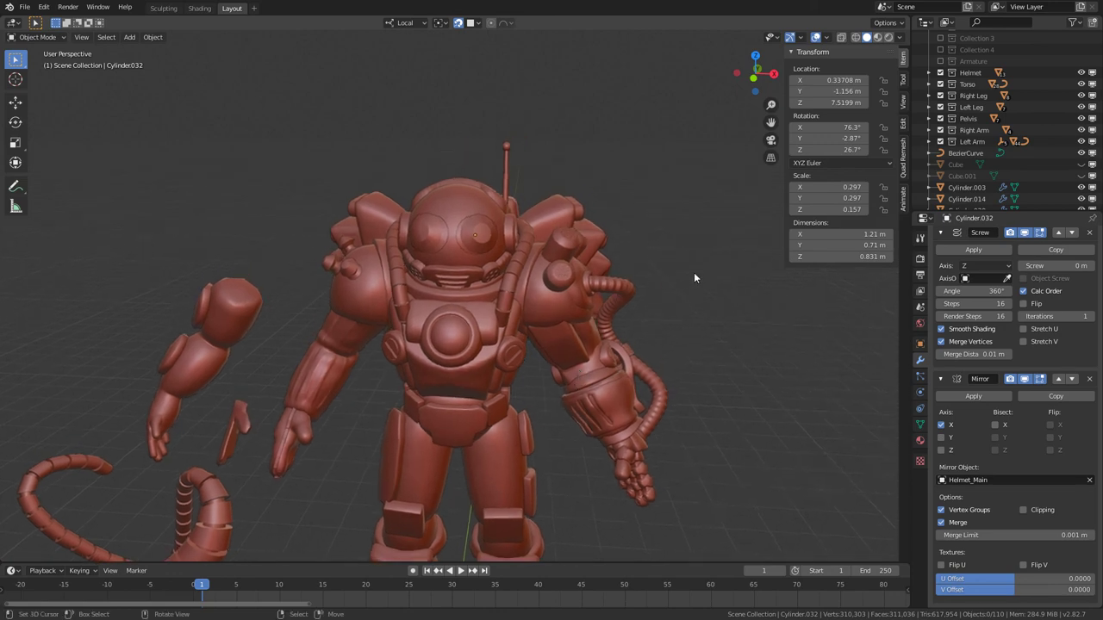